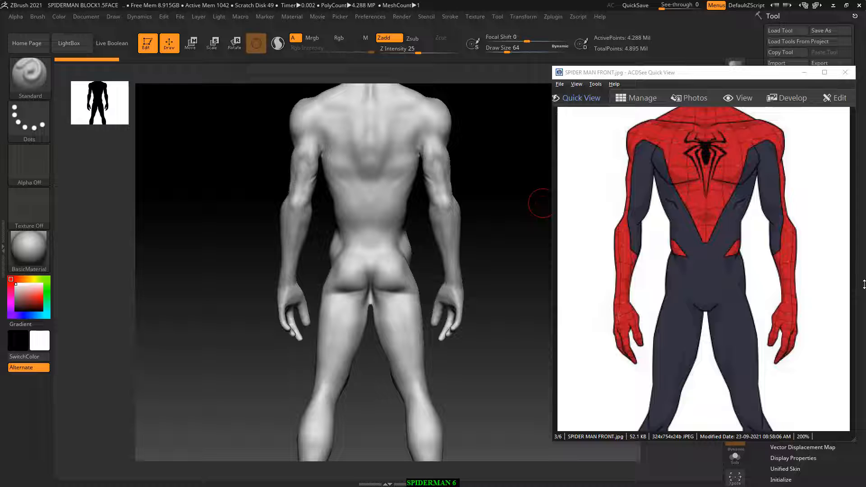
Smooth the middle of the back and the inner upper arms in the back view
{"action": "left_click_drag", "start_coordinate": [505, 166], "coordinate": [505, 209], "text": "alt"}
{"action": "left_click_drag", "start_coordinate": [470, 174], "coordinate": [466, 297], "text": "alt"}
{"action": "key", "text": "shift"}
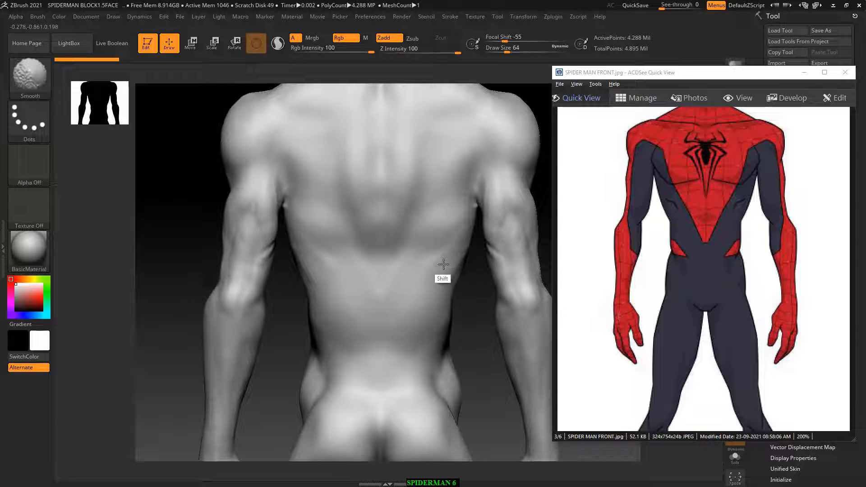
{"action": "left_click_drag", "start_coordinate": [443, 265], "coordinate": [304, 284], "text": "shift"}
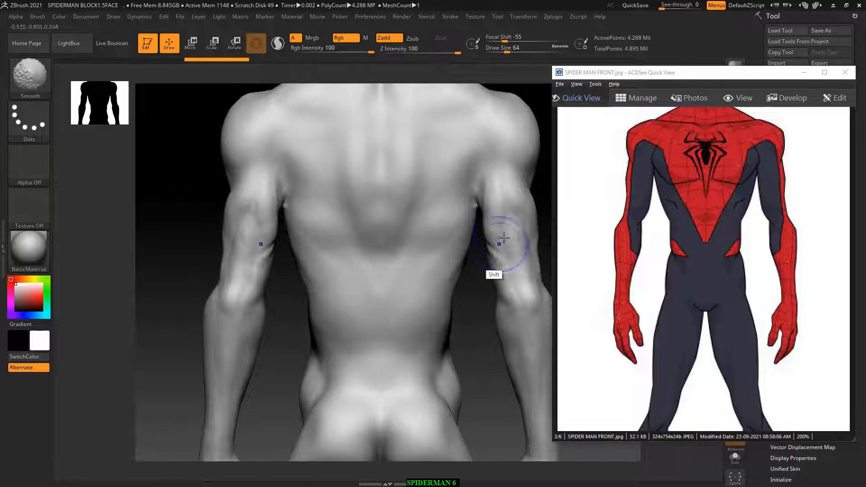
{"action": "left_click_drag", "start_coordinate": [428, 262], "coordinate": [304, 282], "text": "shift"}
{"action": "left_click_drag", "start_coordinate": [276, 225], "coordinate": [280, 171], "text": "shift"}
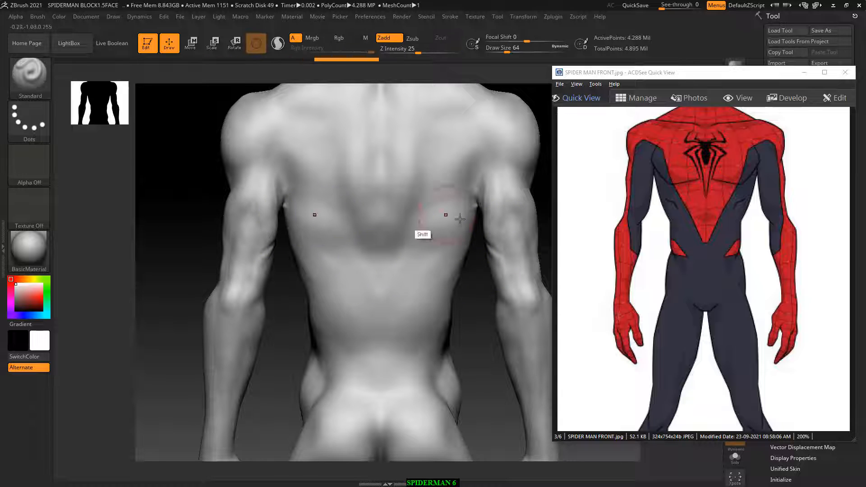
Switch the reference window to SPIDER MAN BACK.jpg and enlarge it to 200% to compare the back with the model
{"action": "left_click", "coordinate": [748, 236]}
{"action": "scroll", "coordinate": [749, 235], "scroll_direction": "down", "scroll_amount": 3}
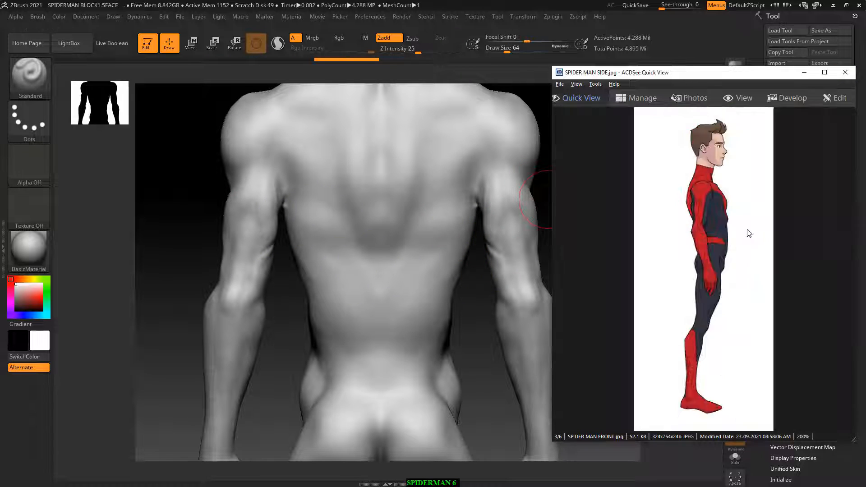
{"action": "scroll", "coordinate": [748, 236], "scroll_direction": "up", "scroll_amount": 4}
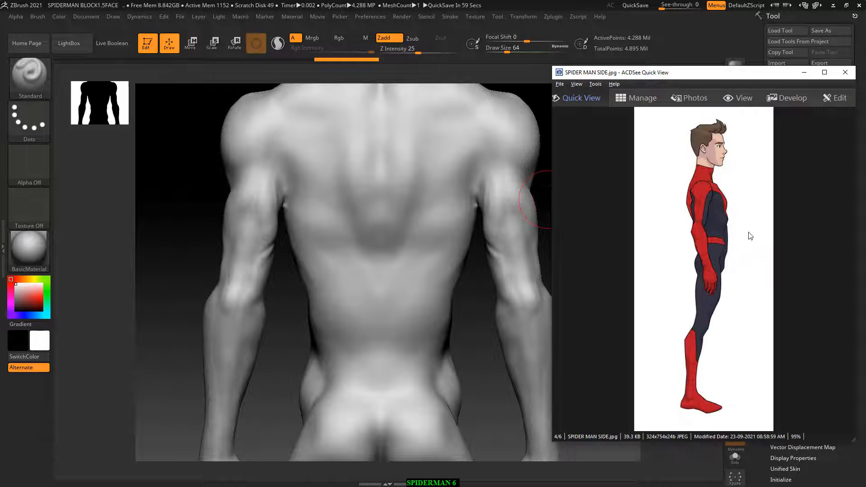
{"action": "scroll", "coordinate": [728, 226], "scroll_direction": "up", "scroll_amount": 4, "text": "ctrl"}
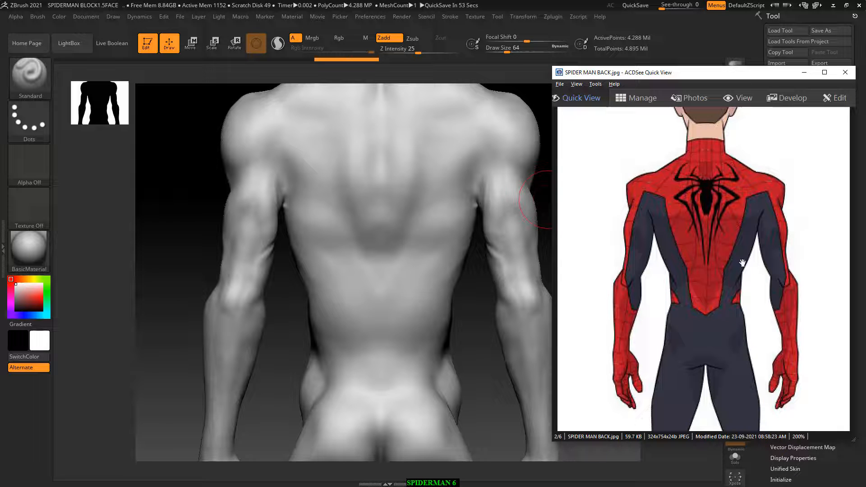
{"action": "left_click_drag", "start_coordinate": [183, 259], "coordinate": [198, 253]}
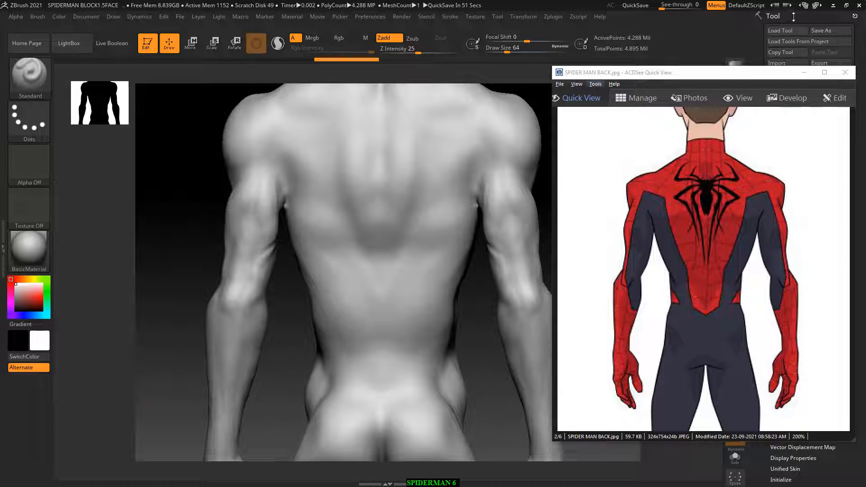
Load the compact_UI_brush_materials layout and carve mirrored diagonal grooves into the lower back with the Standard brush at draw size 8
{"action": "left_click", "coordinate": [817, 6]}
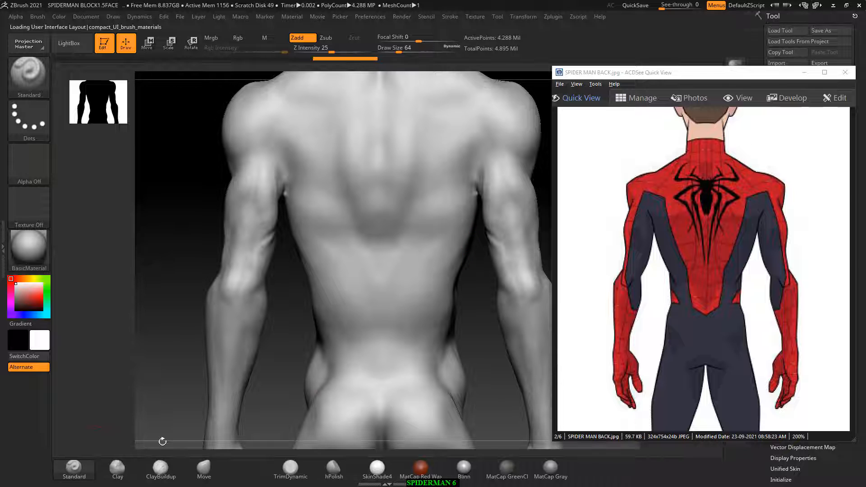
{"action": "key", "text": "bracketleft"}
{"action": "key", "text": "bracketleft"}
{"action": "key", "text": "bracketleft"}
{"action": "key", "text": "bracketleft"}
{"action": "left_click_drag", "start_coordinate": [364, 246], "coordinate": [347, 303], "text": "alt"}
{"action": "left_click_drag", "start_coordinate": [360, 264], "coordinate": [357, 288], "text": "alt"}
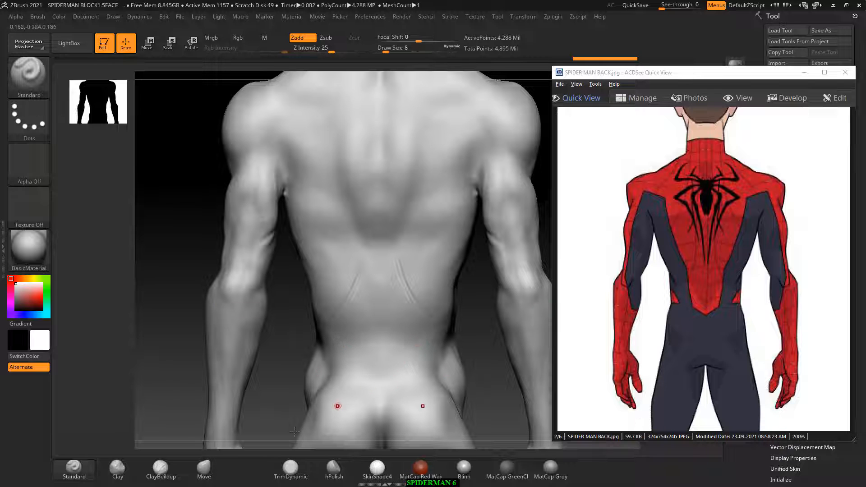
Build up the muscle forms around the lower-back grooves with ClayBuildup, ending at draw size 38 and Z intensity 1
{"action": "left_click", "coordinate": [160, 469]}
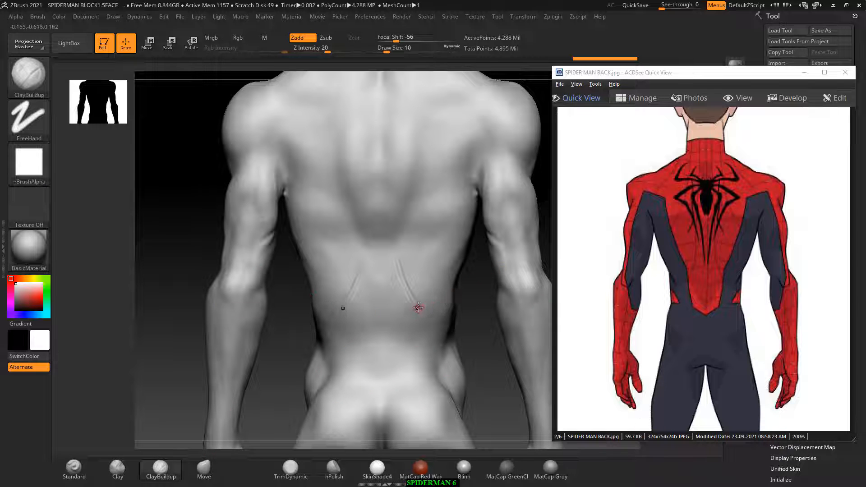
{"action": "left_click_drag", "start_coordinate": [415, 301], "coordinate": [424, 311]}
{"action": "key", "text": "]"}
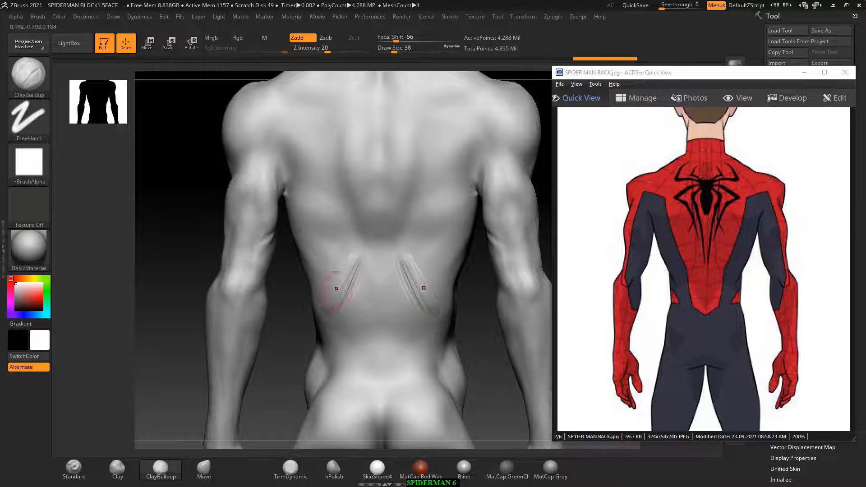
{"action": "left_click_drag", "start_coordinate": [329, 48], "coordinate": [327, 48]}
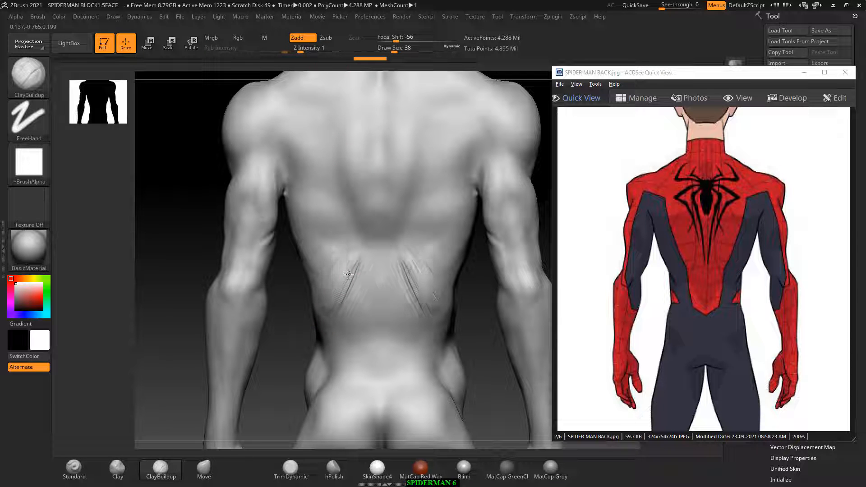
{"action": "left_click_drag", "start_coordinate": [349, 274], "coordinate": [338, 314]}
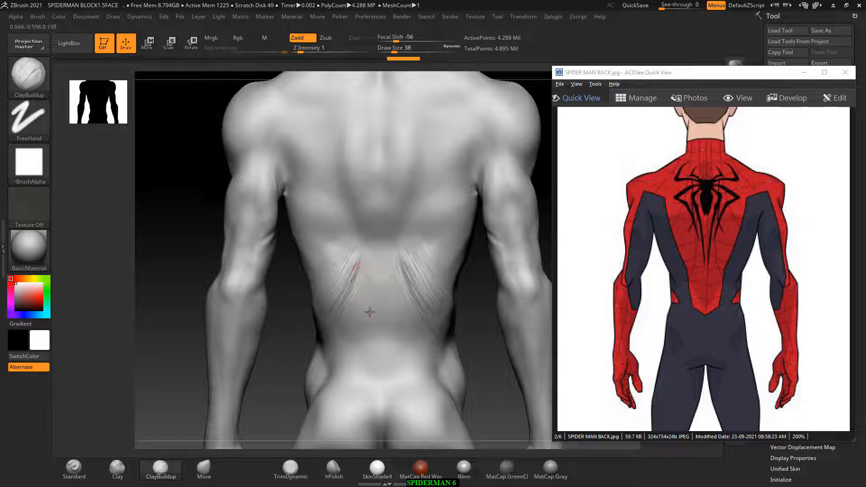
Blend the lower-back grooves and flanks into the surrounding back with Smooth and light ClayBuildup strokes
{"action": "key", "text": "shift"}
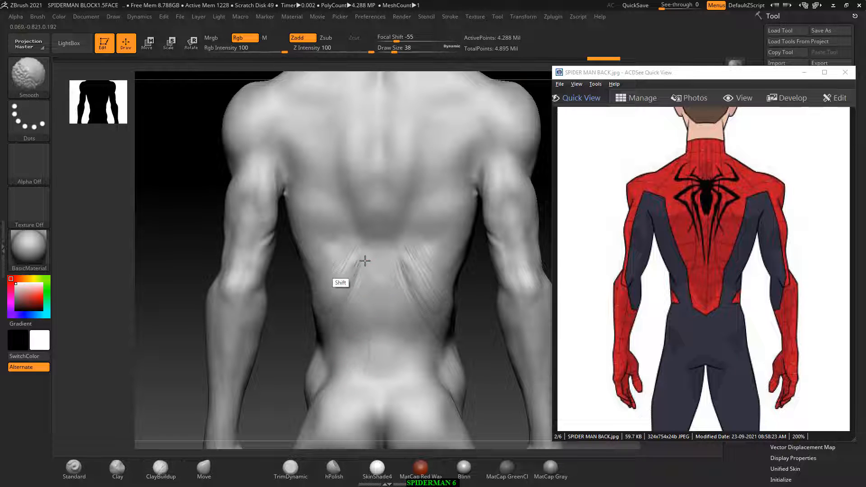
{"action": "left_click_drag", "start_coordinate": [365, 261], "coordinate": [357, 262], "text": "shift"}
{"action": "left_click_drag", "start_coordinate": [442, 229], "coordinate": [426, 258]}
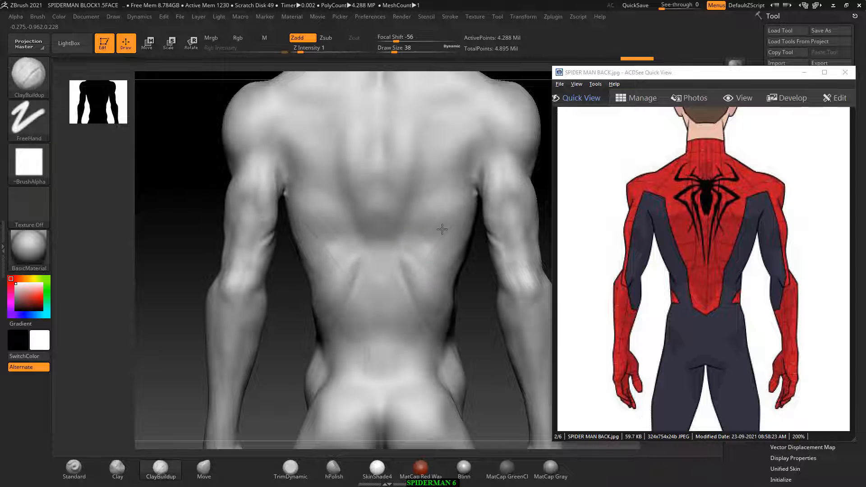
{"action": "key", "text": "shift"}
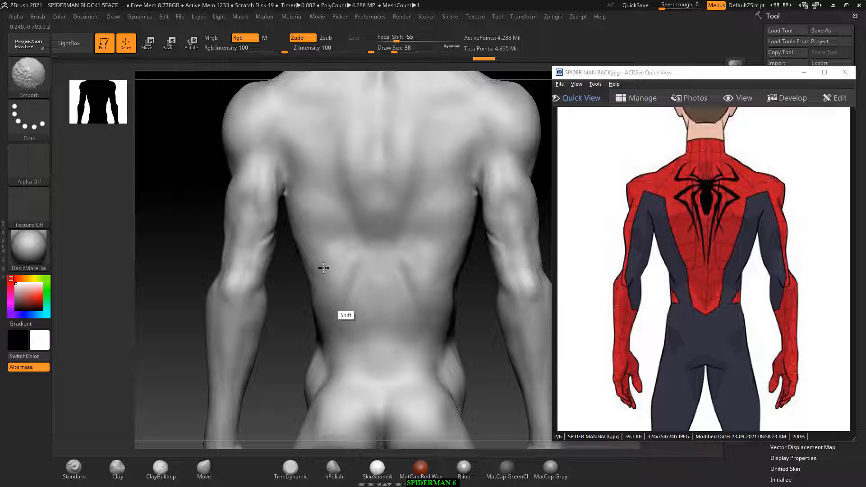
{"action": "mouse_move", "coordinate": [324, 268]}
{"action": "left_mouse_down", "text": "shift"}
{"action": "mouse_move", "coordinate": [350, 307]}
{"action": "mouse_move", "coordinate": [348, 334]}
{"action": "left_mouse_up", "text": "shift"}
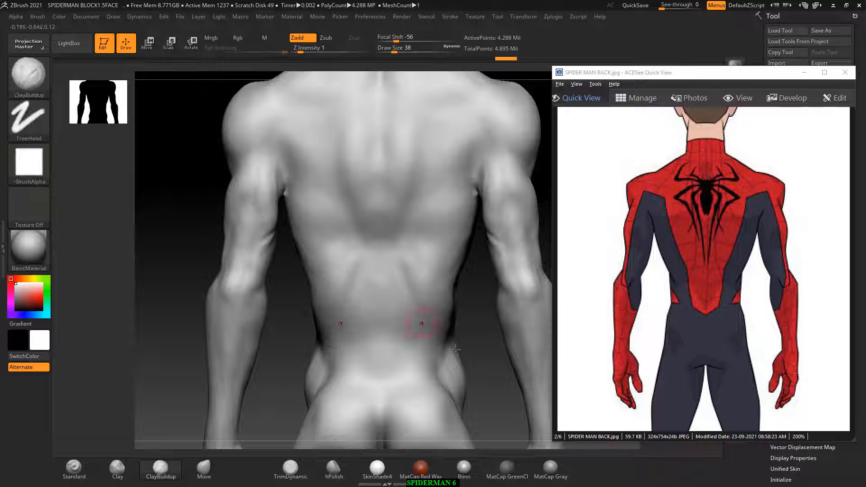
Fill in the upper part of the crease between the buttocks with ClayBuildup strokes
{"action": "left_click_drag", "start_coordinate": [501, 368], "coordinate": [491, 289], "text": "alt"}
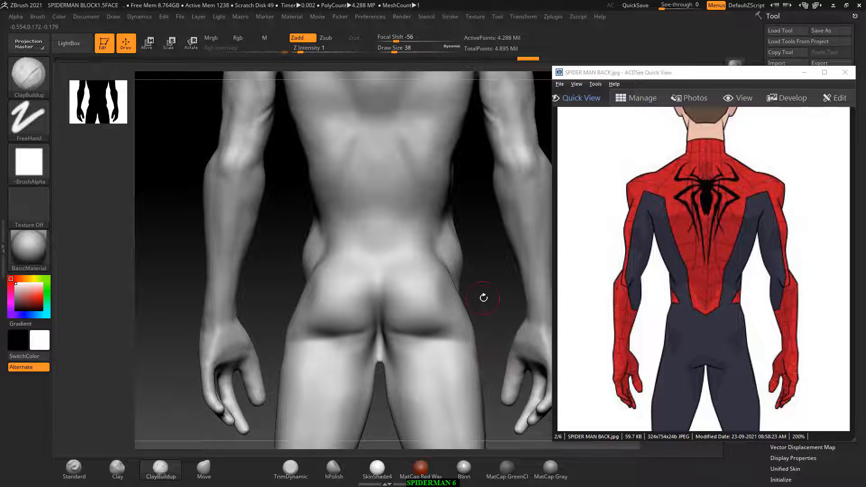
{"action": "left_click_drag", "start_coordinate": [501, 253], "coordinate": [354, 294]}
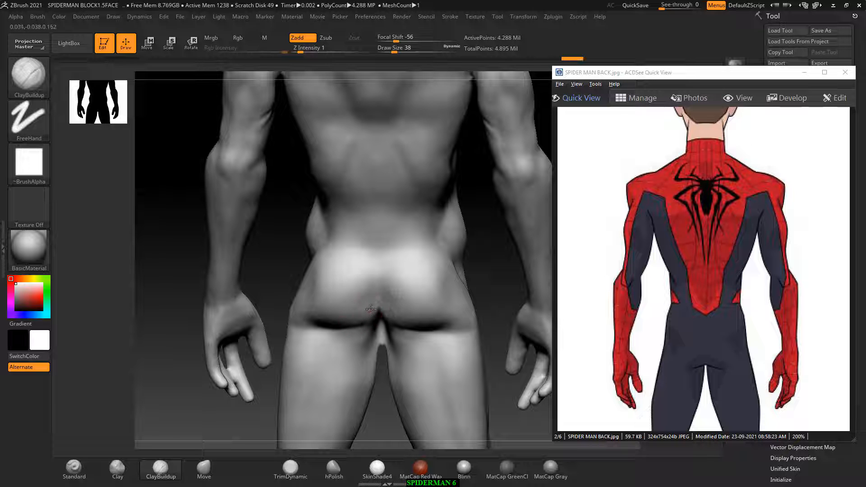
{"action": "mouse_move", "coordinate": [371, 309]}
{"action": "left_mouse_down"}
{"action": "mouse_move", "coordinate": [371, 277]}
{"action": "mouse_move", "coordinate": [379, 283]}
{"action": "mouse_move", "coordinate": [370, 291]}
{"action": "mouse_move", "coordinate": [387, 288]}
{"action": "mouse_move", "coordinate": [407, 303]}
{"action": "left_mouse_up"}
{"action": "left_click_drag", "start_coordinate": [503, 282], "coordinate": [512, 286], "text": "shift"}
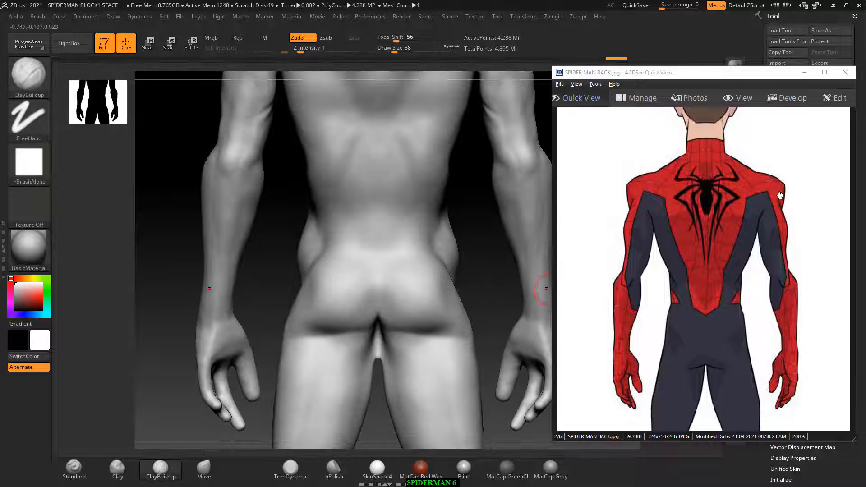
Minimize the reference image window and overlay the floor-grid reference on the model in a straight front view
{"action": "left_click", "coordinate": [805, 71]}
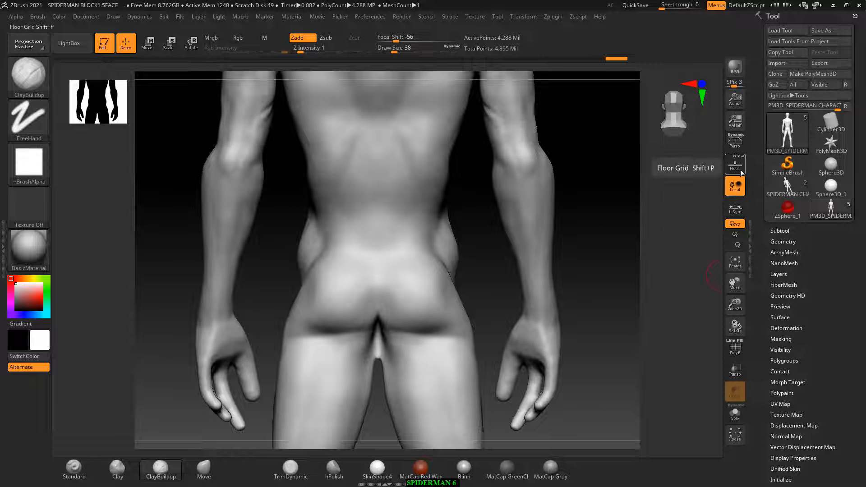
{"action": "left_click", "coordinate": [735, 167]}
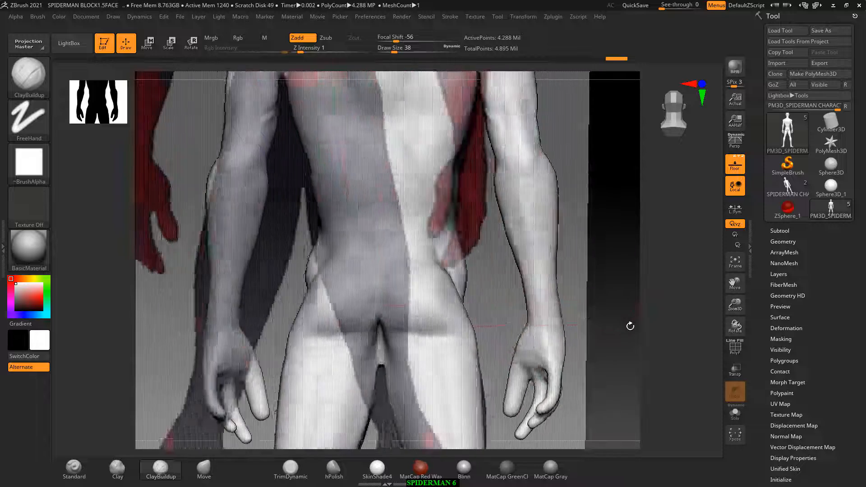
{"action": "mouse_move", "coordinate": [630, 326]}
{"action": "left_mouse_down"}
{"action": "mouse_move", "coordinate": [649, 319]}
{"action": "mouse_move", "coordinate": [644, 325]}
{"action": "mouse_move", "coordinate": [602, 257]}
{"action": "mouse_move", "coordinate": [660, 293]}
{"action": "mouse_move", "coordinate": [604, 303]}
{"action": "mouse_move", "coordinate": [619, 319]}
{"action": "left_mouse_up"}
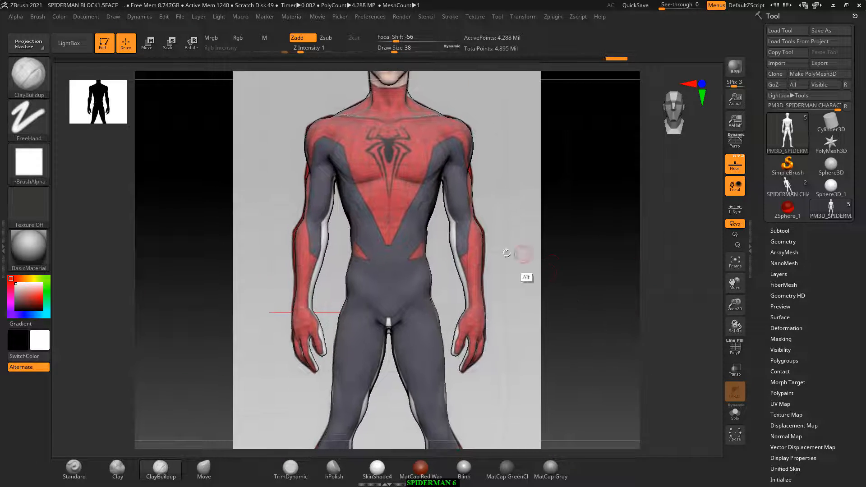
{"action": "left_click_drag", "start_coordinate": [581, 254], "coordinate": [637, 259], "text": "alt"}
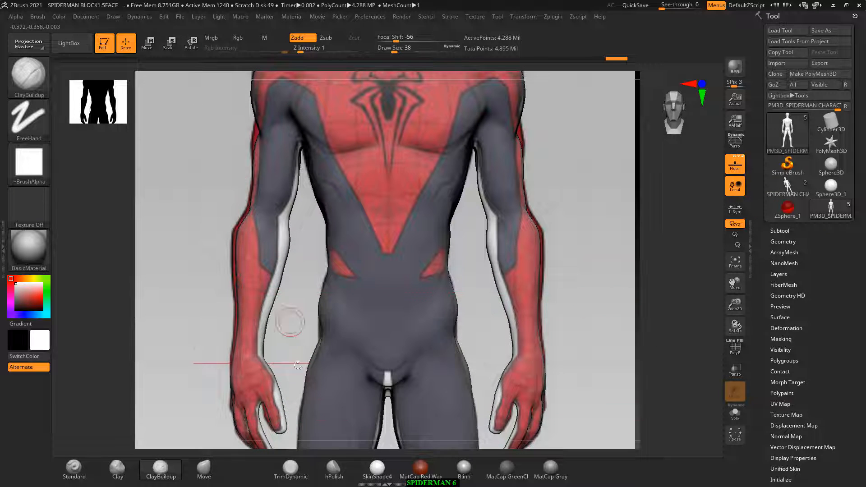
Pull the inner forearms below the elbows toward the reference outline with the Move brush at draw size 86, smoothing the area
{"action": "left_click", "coordinate": [210, 470]}
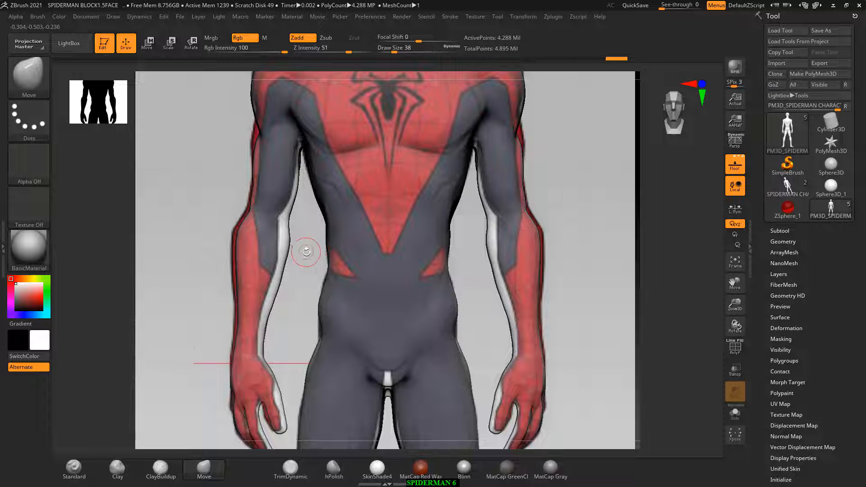
{"action": "key", "text": "bracketright"}
{"action": "key", "text": "bracketright"}
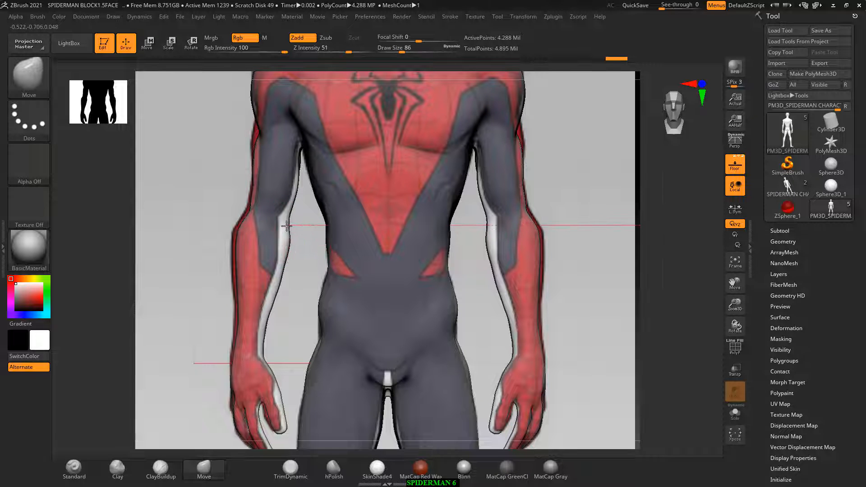
{"action": "left_click_drag", "start_coordinate": [290, 226], "coordinate": [293, 248]}
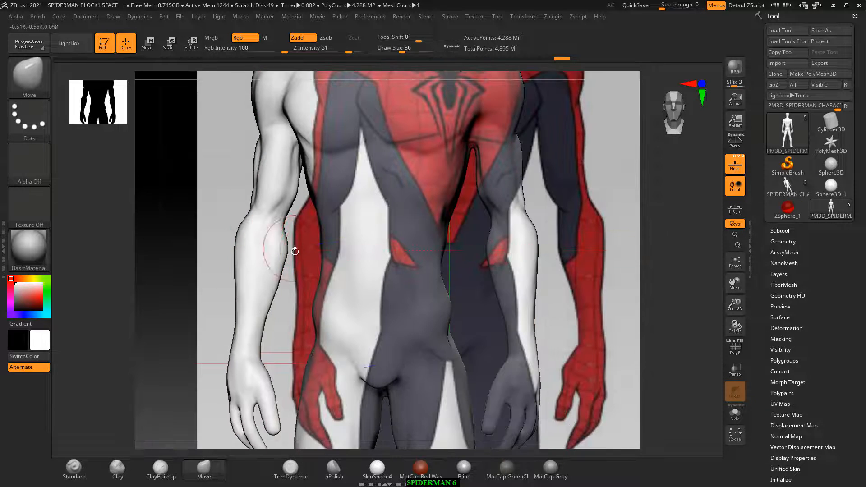
{"action": "mouse_move", "coordinate": [174, 284]}
{"action": "left_mouse_down", "text": "shift"}
{"action": "mouse_move", "coordinate": [281, 261]}
{"action": "mouse_move", "coordinate": [282, 251]}
{"action": "mouse_move", "coordinate": [267, 305]}
{"action": "left_mouse_up", "text": "shift"}
{"action": "mouse_move", "coordinate": [283, 248]}
{"action": "left_mouse_down", "text": "shift"}
{"action": "mouse_move", "coordinate": [275, 275]}
{"action": "mouse_move", "coordinate": [271, 232]}
{"action": "left_mouse_up", "text": "shift"}
Hide the floor-grid reference and smooth the inner upper arms above the elbows and the outer hips
{"action": "left_click", "coordinate": [735, 164]}
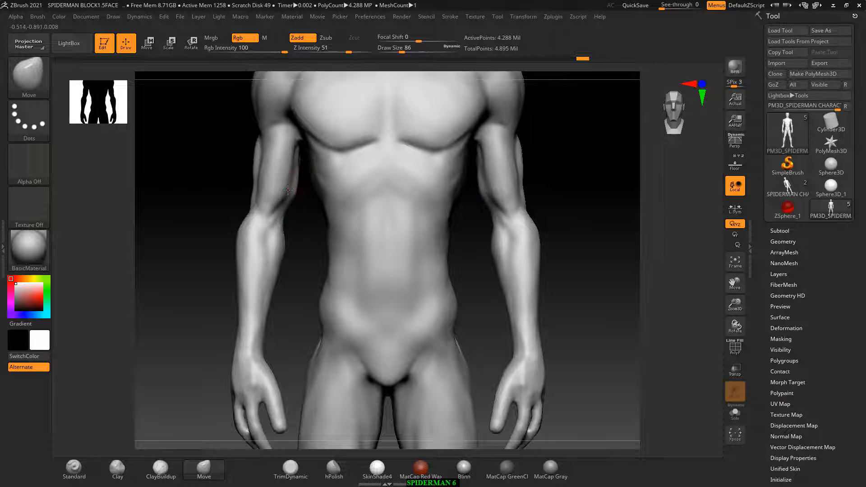
{"action": "key", "text": "shift"}
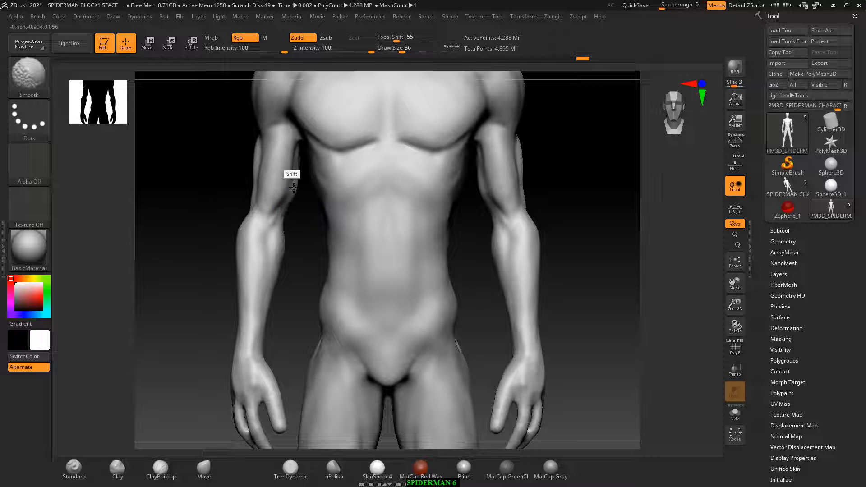
{"action": "left_click_drag", "start_coordinate": [294, 188], "coordinate": [293, 201], "text": "shift"}
{"action": "left_click_drag", "start_coordinate": [579, 246], "coordinate": [580, 199], "text": "alt"}
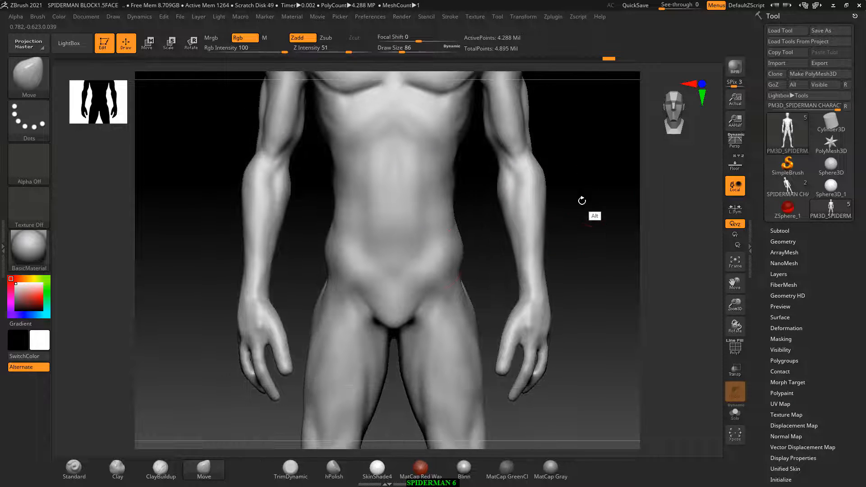
{"action": "key", "text": "shift"}
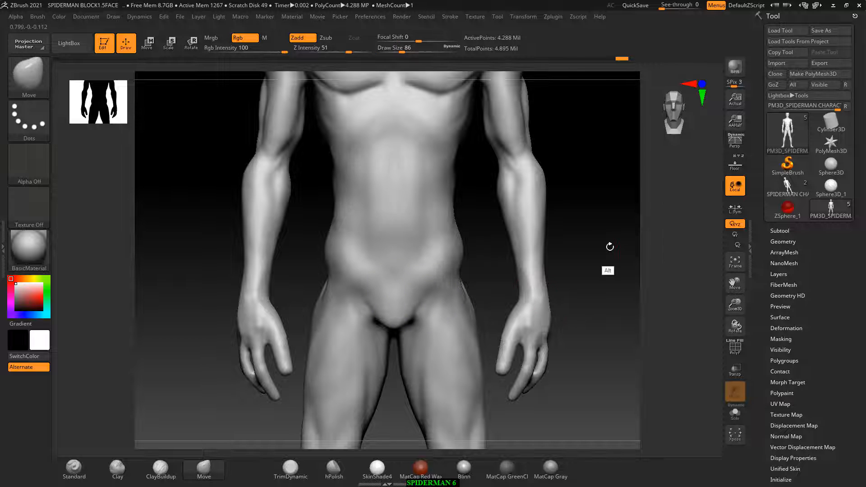
Switch to the ACDSee Quick View window and enlarge SPIDER MAN SIDE.jpg to 200% to examine the side of the torso
{"action": "left_click_drag", "start_coordinate": [610, 247], "coordinate": [625, 265], "text": "alt"}
{"action": "key", "text": "alt+Tab"}
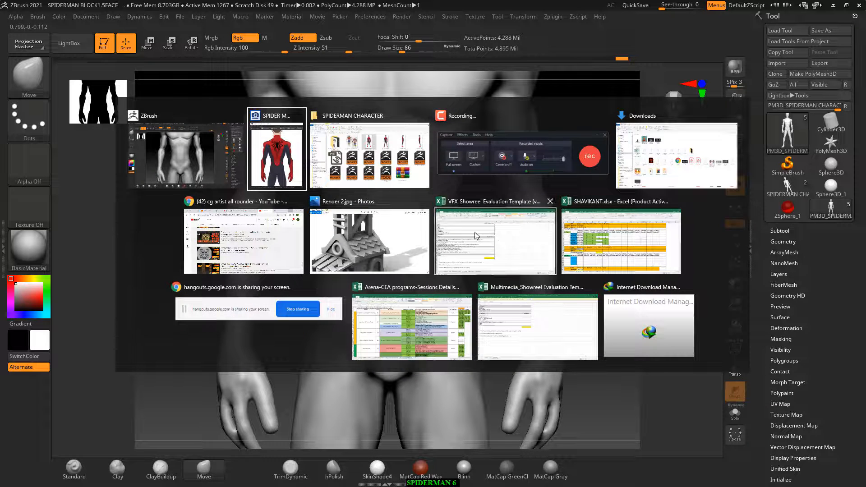
{"action": "left_click", "coordinate": [285, 162]}
{"action": "scroll", "coordinate": [749, 280], "scroll_direction": "down", "scroll_amount": 2}
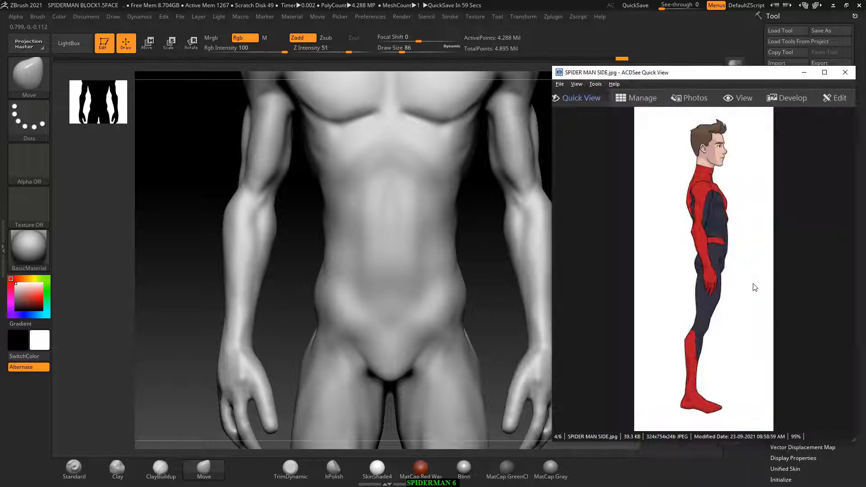
{"action": "scroll", "coordinate": [756, 288], "scroll_direction": "up", "scroll_amount": 1}
{"action": "scroll", "coordinate": [757, 291], "scroll_direction": "down", "scroll_amount": 1}
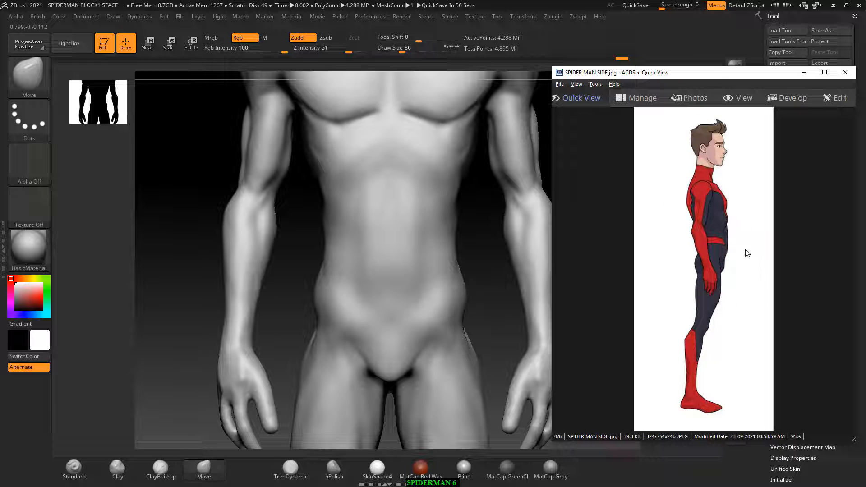
{"action": "scroll", "coordinate": [740, 244], "scroll_direction": "up", "scroll_amount": 5, "text": "ctrl"}
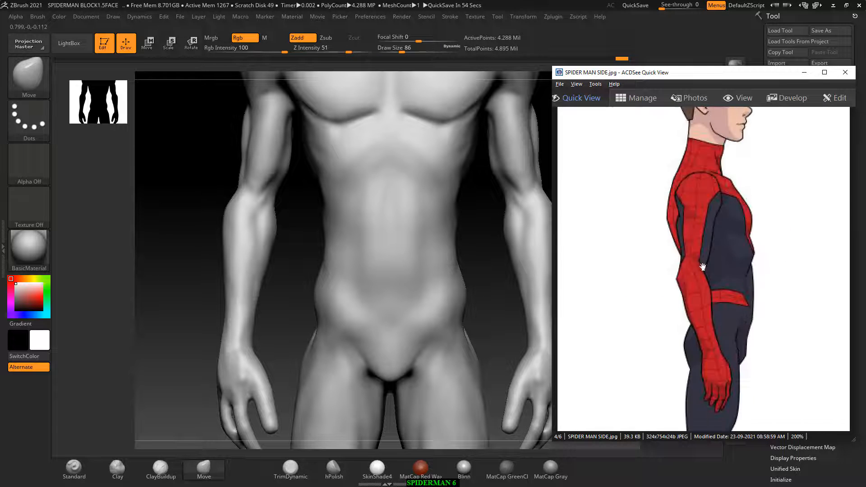
Adjust the upper abdomen just below the chest with the Move brush at draw size 38 and smooth it
{"action": "left_click_drag", "start_coordinate": [202, 194], "coordinate": [384, 167]}
{"action": "mouse_move", "coordinate": [510, 262]}
{"action": "left_mouse_down"}
{"action": "mouse_move", "coordinate": [532, 201]}
{"action": "mouse_move", "coordinate": [524, 269]}
{"action": "mouse_move", "coordinate": [536, 247]}
{"action": "mouse_move", "coordinate": [533, 307]}
{"action": "left_mouse_up"}
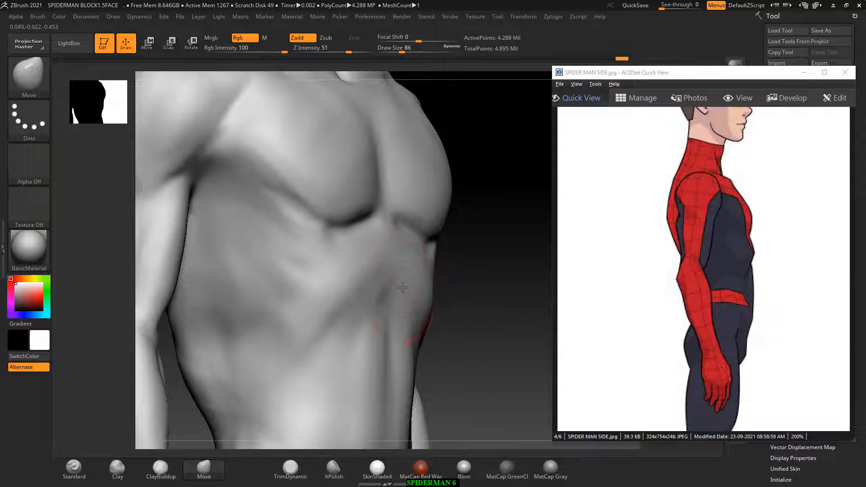
{"action": "key", "text": "bracketleft"}
{"action": "key", "text": "bracketleft"}
{"action": "key", "text": "bracketleft"}
{"action": "left_click_drag", "start_coordinate": [357, 247], "coordinate": [357, 234]}
{"action": "key", "text": "shift"}
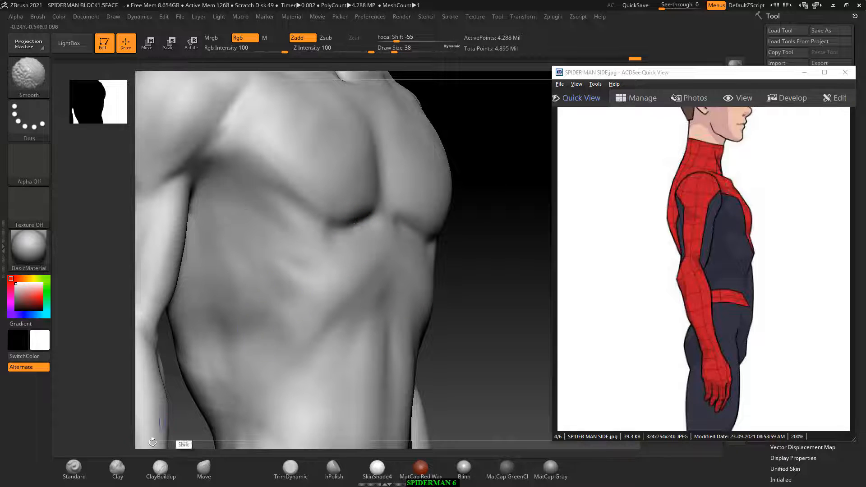
Carve along the lower outer edge of the chest with the Standard brush at draw size 18 and Z intensity 5
{"action": "left_click", "coordinate": [73, 470]}
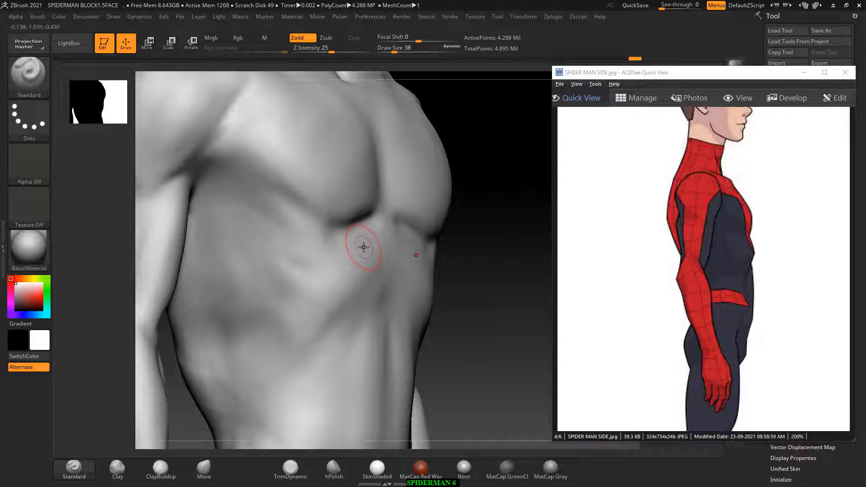
{"action": "right_click_drag", "start_coordinate": [363, 248], "coordinate": [358, 239], "text": "ctrl"}
{"action": "key", "text": "["}
{"action": "key", "text": "["}
{"action": "key", "text": "["}
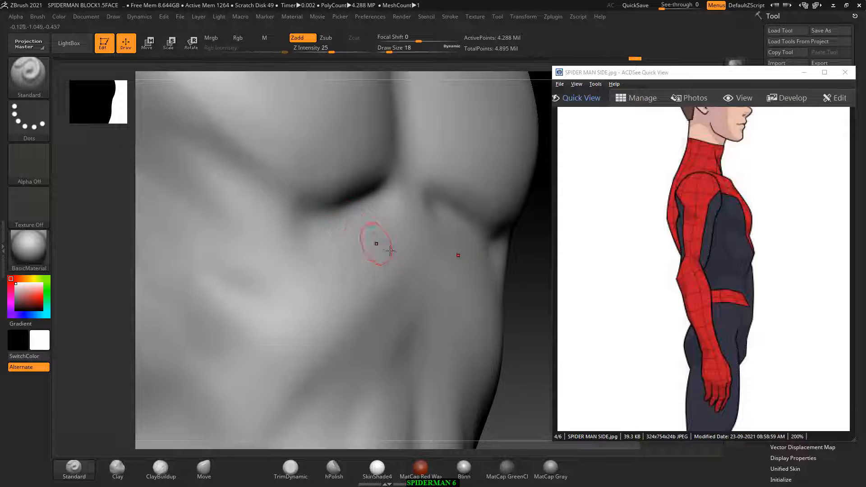
{"action": "left_click_drag", "start_coordinate": [532, 325], "coordinate": [519, 289]}
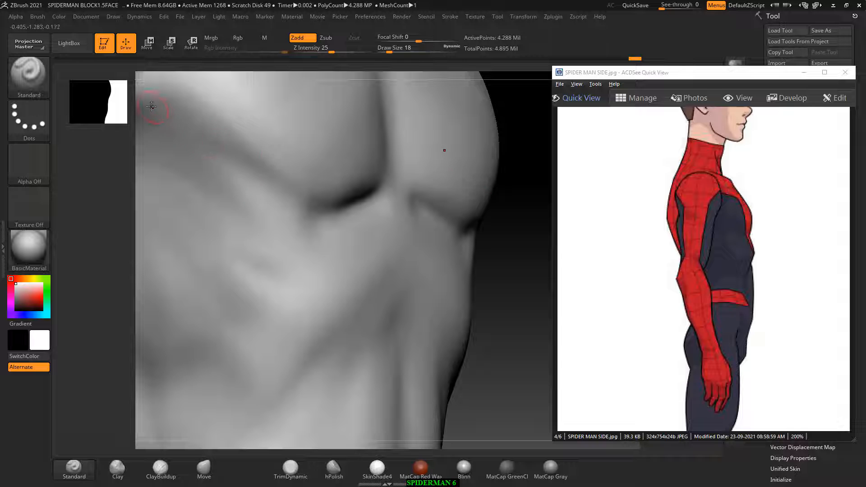
{"action": "left_click", "coordinate": [329, 51]}
{"action": "type", "text": "5"}
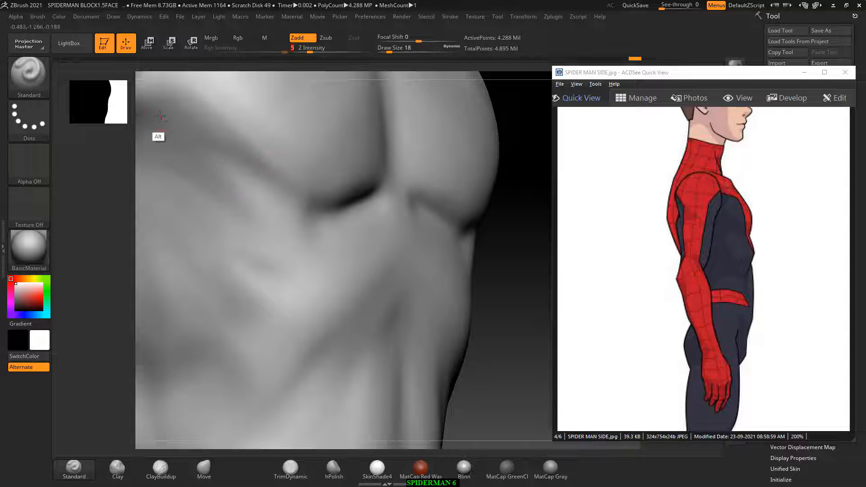
{"action": "key", "text": "alt"}
{"action": "left_click_drag", "start_coordinate": [203, 133], "coordinate": [316, 222], "text": "alt"}
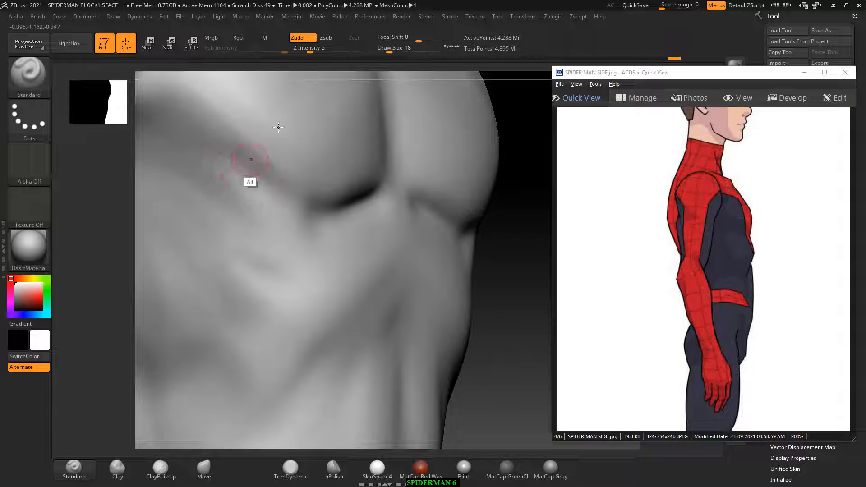
Set the Standard brush to subtract, deepen the crease under the chest, and refine the area below at draw size 30 with smoothing
{"action": "left_click", "coordinate": [325, 40]}
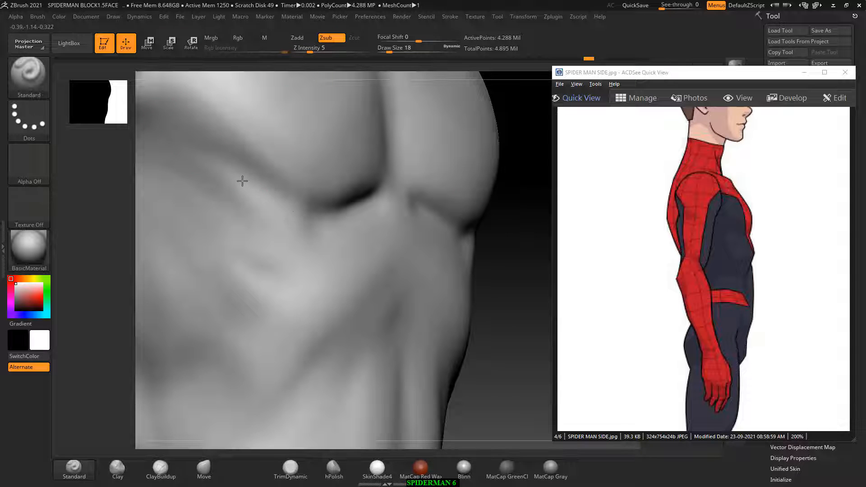
{"action": "left_click_drag", "start_coordinate": [478, 278], "coordinate": [397, 221]}
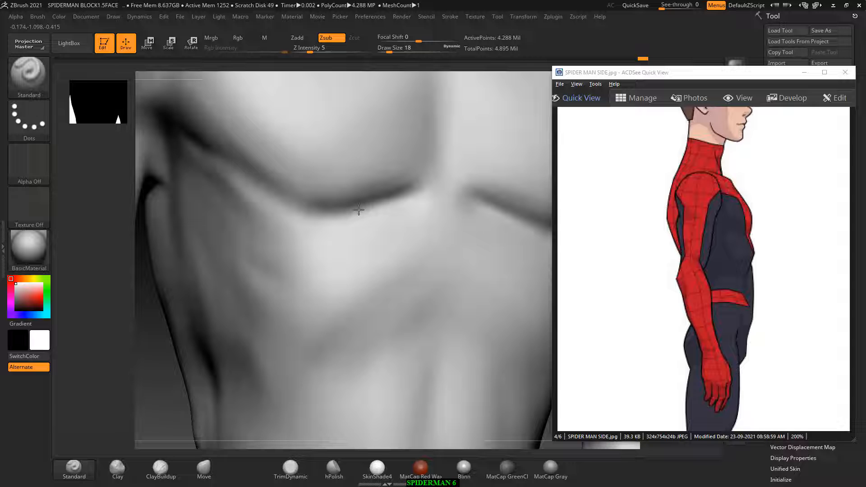
{"action": "left_click_drag", "start_coordinate": [358, 210], "coordinate": [367, 210]}
{"action": "key", "text": "bracketright"}
{"action": "key", "text": "bracketright"}
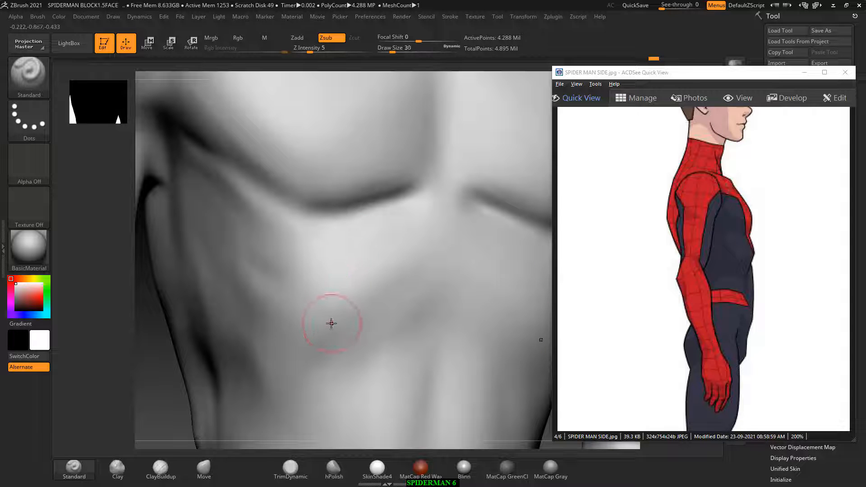
{"action": "key", "text": "shift"}
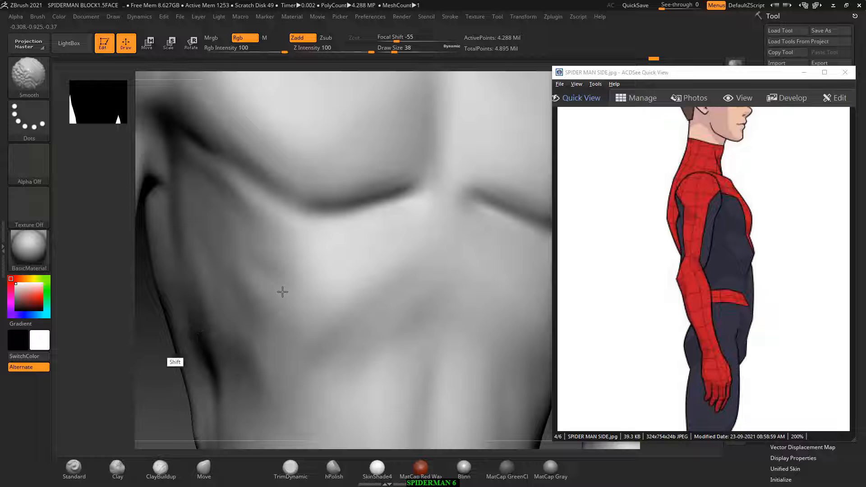
Frame the front of the torso and show SPIDER MAN FRONT.jpg at 200% in the reference viewer to compare them
{"action": "key", "text": "f"}
{"action": "left_click_drag", "start_coordinate": [493, 324], "coordinate": [517, 357], "text": "shift"}
{"action": "left_click_drag", "start_coordinate": [163, 285], "coordinate": [165, 303], "text": "alt"}
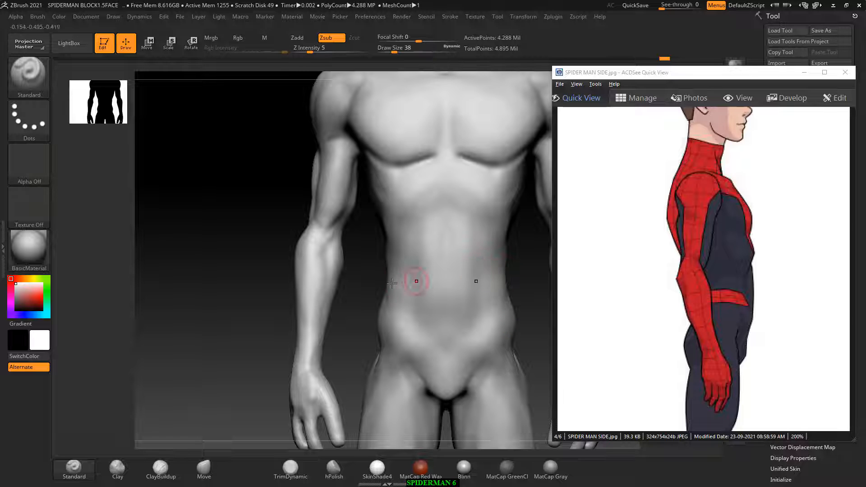
{"action": "left_click_drag", "start_coordinate": [223, 253], "coordinate": [225, 276], "text": "alt"}
{"action": "scroll", "coordinate": [764, 305], "scroll_direction": "down", "scroll_amount": 1}
{"action": "scroll", "coordinate": [761, 306], "scroll_direction": "up", "scroll_amount": 2}
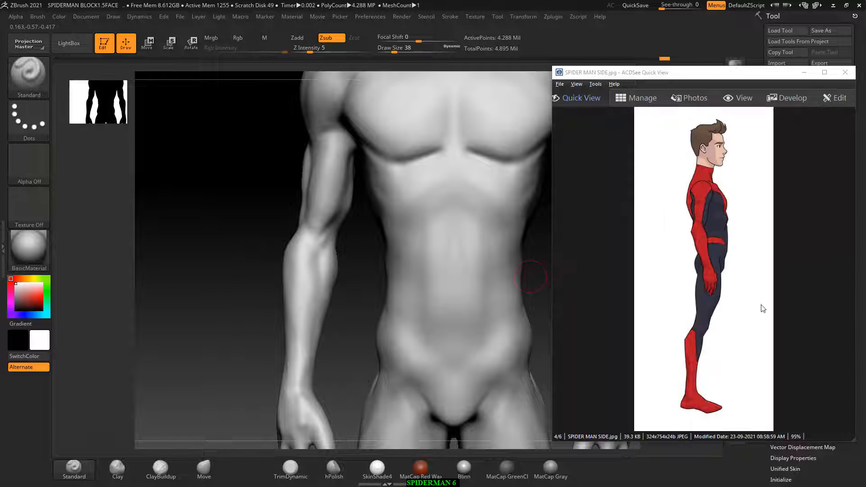
{"action": "scroll", "coordinate": [744, 273], "scroll_direction": "up", "scroll_amount": 3, "text": "ctrl"}
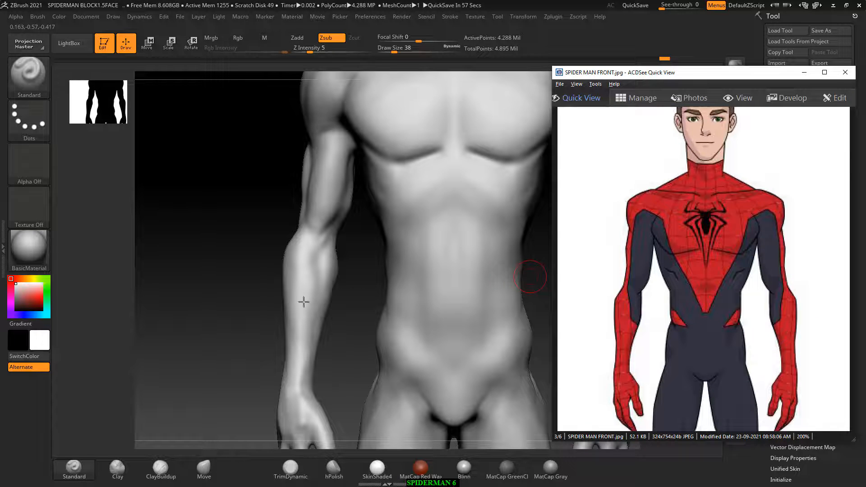
Smooth the middle of the abdomen and the lower back at draw size 38
{"action": "left_click", "coordinate": [304, 302]}
{"action": "key", "text": "shift"}
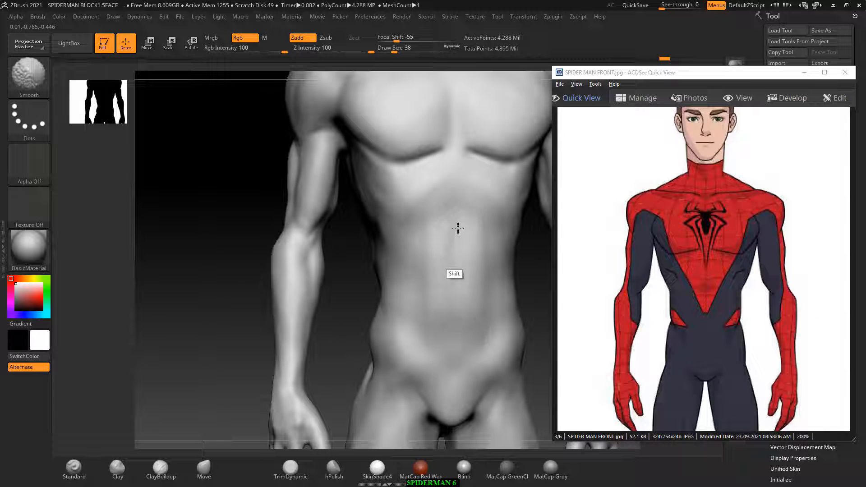
{"action": "left_click_drag", "start_coordinate": [458, 229], "coordinate": [466, 280], "text": "shift"}
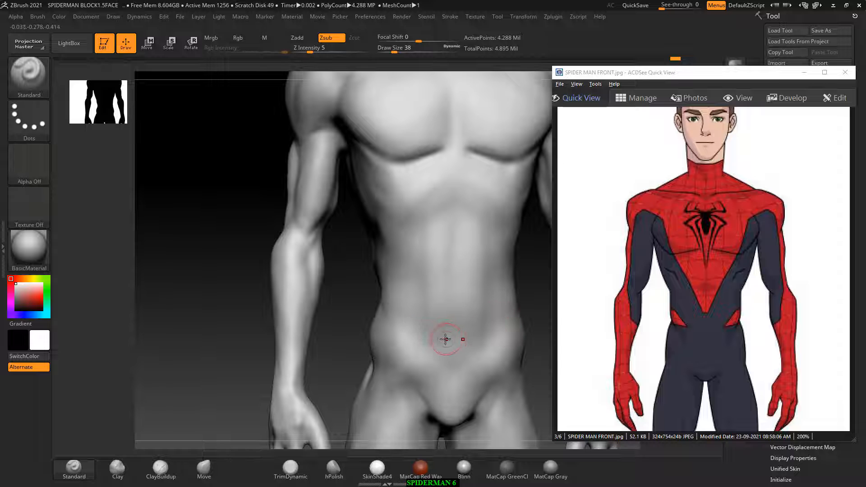
{"action": "mouse_move", "coordinate": [215, 299]}
{"action": "left_mouse_down", "text": "shift"}
{"action": "mouse_move", "coordinate": [128, 258]}
{"action": "mouse_move", "coordinate": [219, 273]}
{"action": "mouse_move", "coordinate": [202, 244]}
{"action": "mouse_move", "coordinate": [121, 221]}
{"action": "mouse_move", "coordinate": [136, 226]}
{"action": "mouse_move", "coordinate": [129, 232]}
{"action": "left_mouse_up", "text": "shift"}
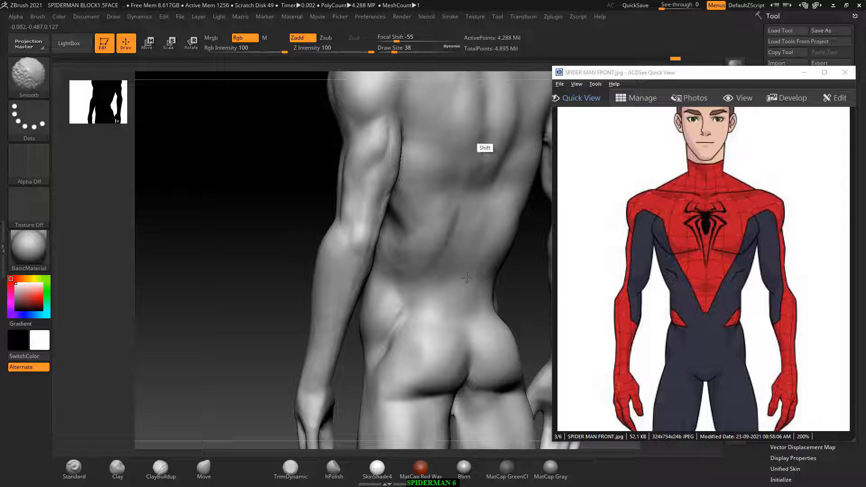
{"action": "left_click_drag", "start_coordinate": [466, 278], "coordinate": [444, 215], "text": "shift"}
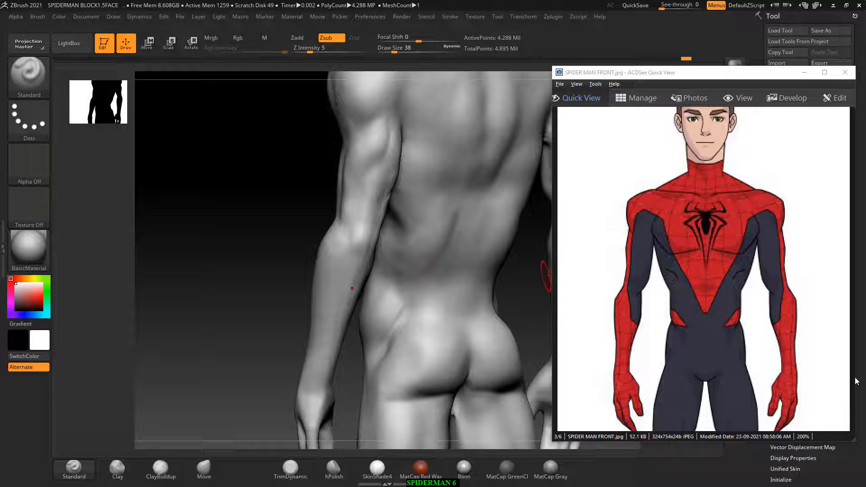
Bring up page 167 of ZBrush Digital Sculpting Human Anatomy in the reference viewer and enlarge its back-muscle figures to examine them
{"action": "key", "text": "alt+Tab"}
{"action": "left_click", "coordinate": [519, 157]}
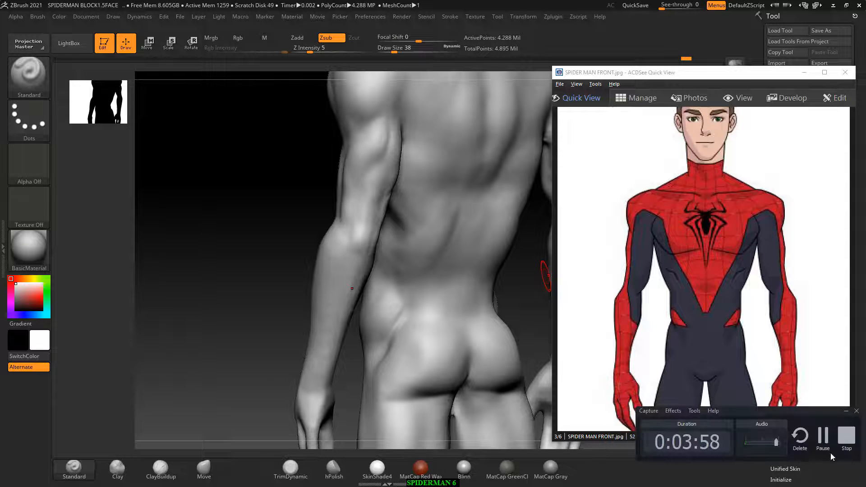
{"action": "left_click", "coordinate": [825, 440]}
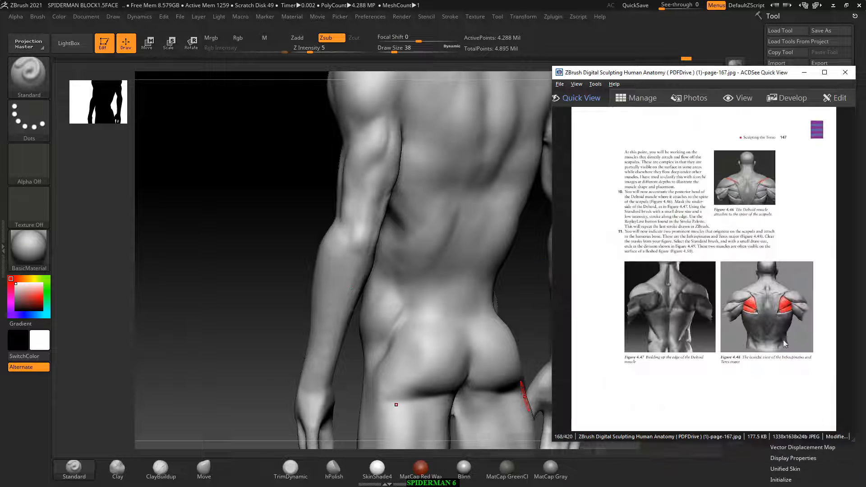
{"action": "scroll", "coordinate": [782, 325], "scroll_direction": "up", "scroll_amount": 1}
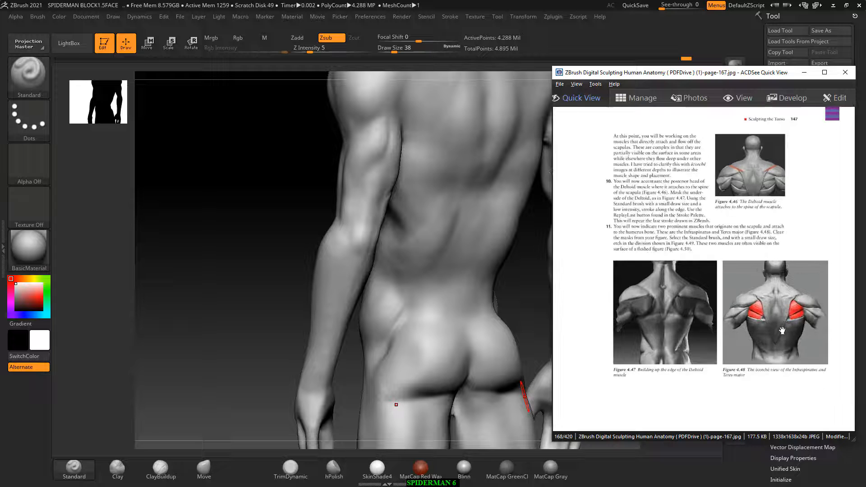
{"action": "left_click_drag", "start_coordinate": [782, 329], "coordinate": [650, 278]}
Sculpt mirrored diagonal furrows from the waist toward the sacrum with the Standard brush at draw size 38 and Z intensity 5
{"action": "left_click_drag", "start_coordinate": [249, 193], "coordinate": [238, 193]}
{"action": "left_click_drag", "start_coordinate": [236, 220], "coordinate": [240, 246], "text": "alt"}
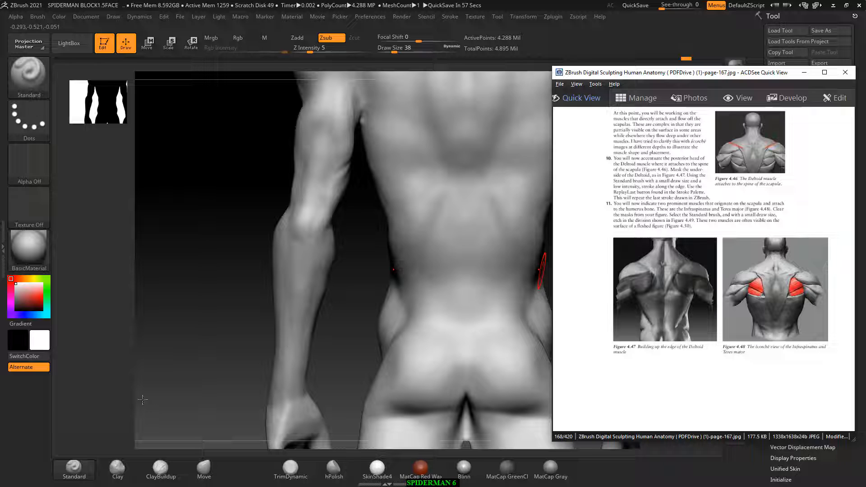
{"action": "left_click", "coordinate": [391, 311]}
{"action": "mouse_move", "coordinate": [405, 283]}
{"action": "left_mouse_down", "text": "alt"}
{"action": "mouse_move", "coordinate": [416, 301]}
{"action": "mouse_move", "coordinate": [401, 279]}
{"action": "left_mouse_up", "text": "alt"}
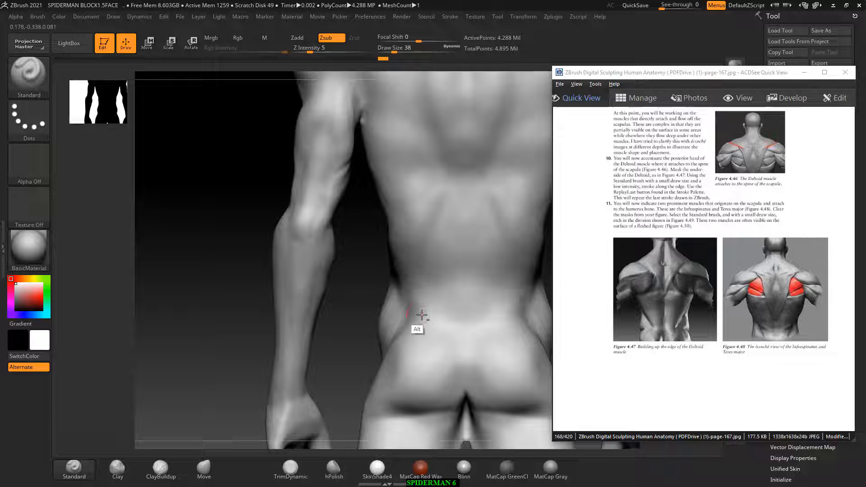
{"action": "left_click_drag", "start_coordinate": [422, 315], "coordinate": [412, 282], "text": "alt"}
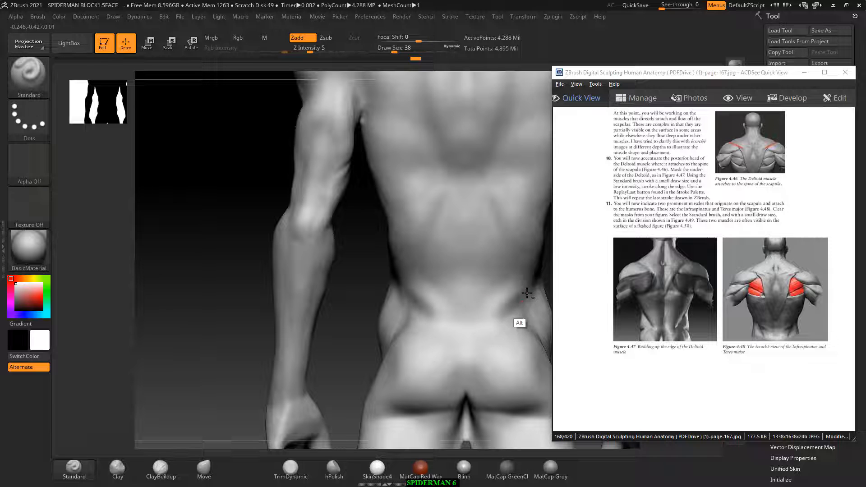
Build up the mid back and lower flanks with the ClayBuildup brush at draw size 38 and Z intensity 1, smoothing the strokes
{"action": "left_click", "coordinate": [160, 468]}
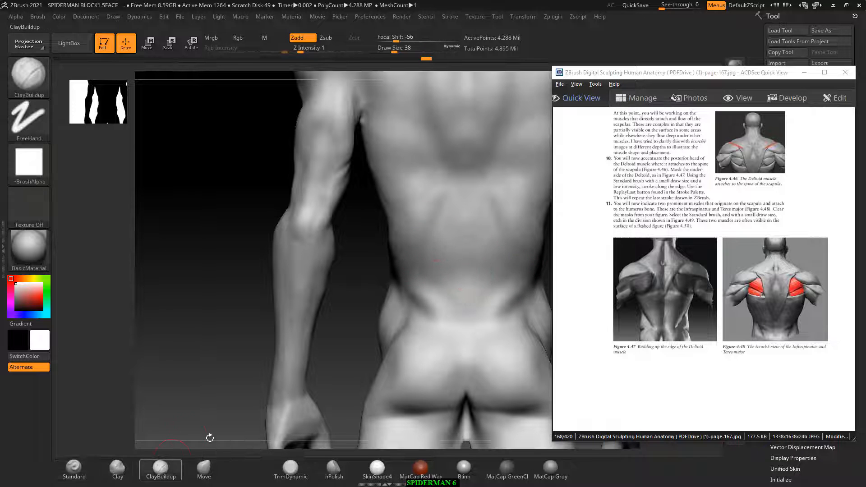
{"action": "mouse_move", "coordinate": [437, 209]}
{"action": "left_mouse_down"}
{"action": "mouse_move", "coordinate": [387, 188]}
{"action": "mouse_move", "coordinate": [436, 194]}
{"action": "left_mouse_up"}
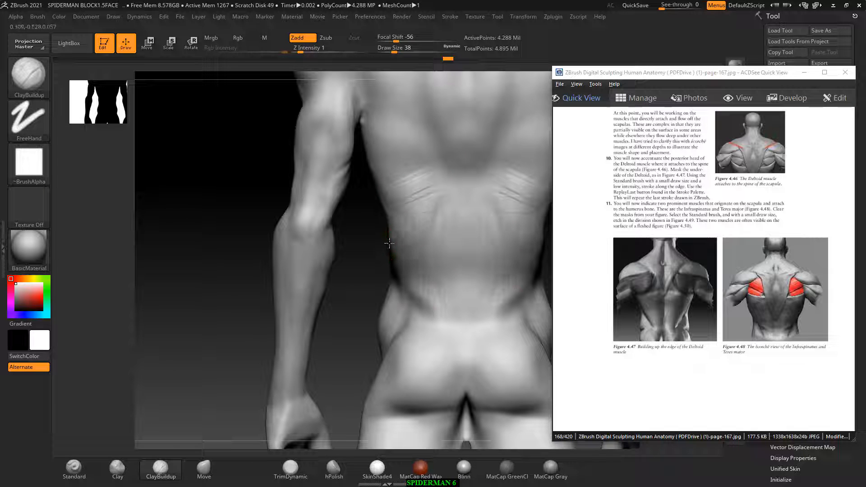
{"action": "left_click_drag", "start_coordinate": [389, 244], "coordinate": [428, 323]}
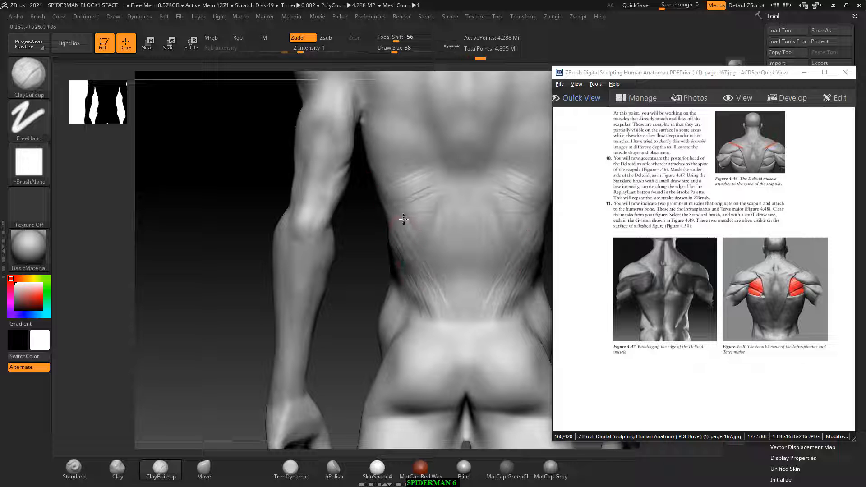
{"action": "key", "text": "shift"}
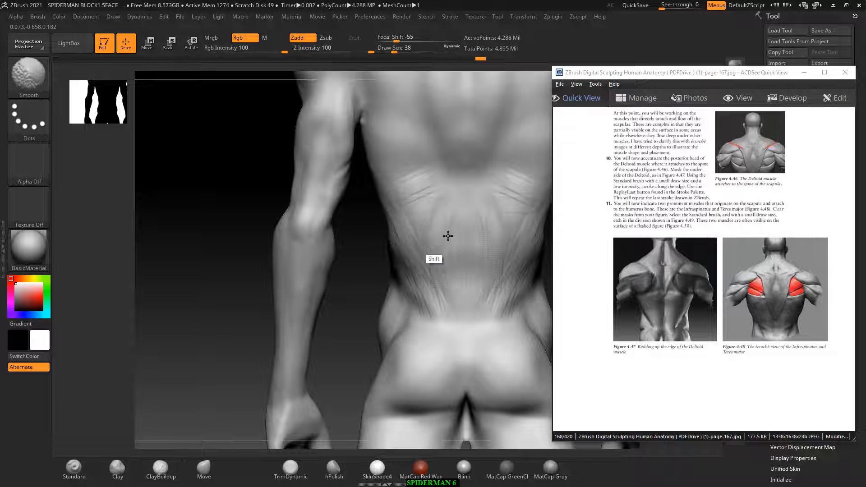
{"action": "left_click_drag", "start_coordinate": [449, 236], "coordinate": [434, 300], "text": "shift"}
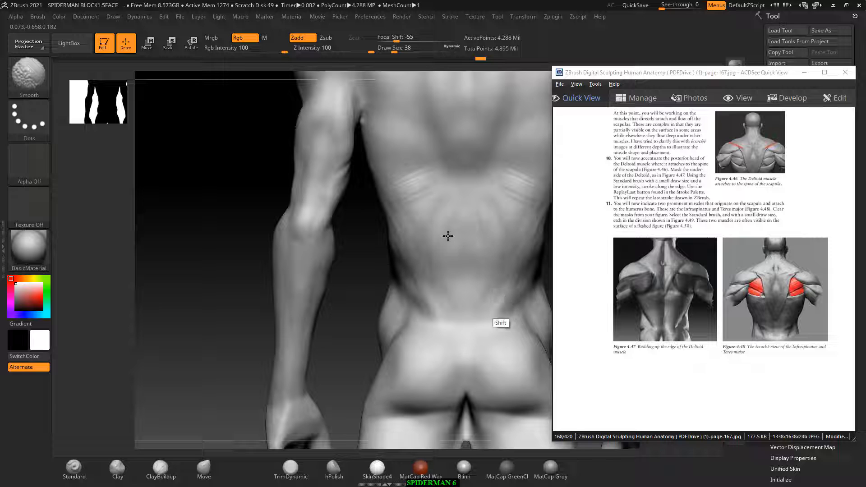
{"action": "mouse_move", "coordinate": [236, 184]}
{"action": "left_mouse_down"}
{"action": "mouse_move", "coordinate": [397, 236]}
{"action": "mouse_move", "coordinate": [331, 247]}
{"action": "mouse_move", "coordinate": [381, 304]}
{"action": "mouse_move", "coordinate": [361, 318]}
{"action": "left_mouse_up"}
{"action": "key", "text": "shift"}
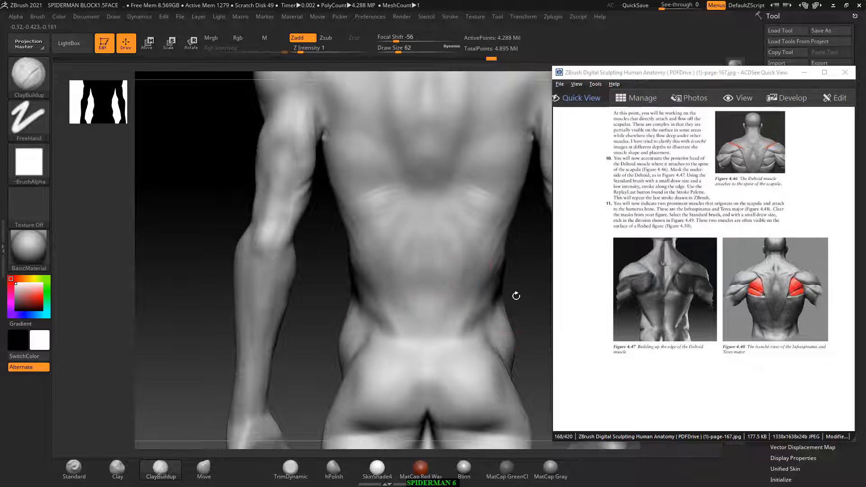
Add diagonal ClayBuildup strokes at draw size 62 down both sides of the lower back and check the torso from front and back
{"action": "left_click_drag", "start_coordinate": [517, 296], "coordinate": [510, 246]}
{"action": "key", "text": "shift"}
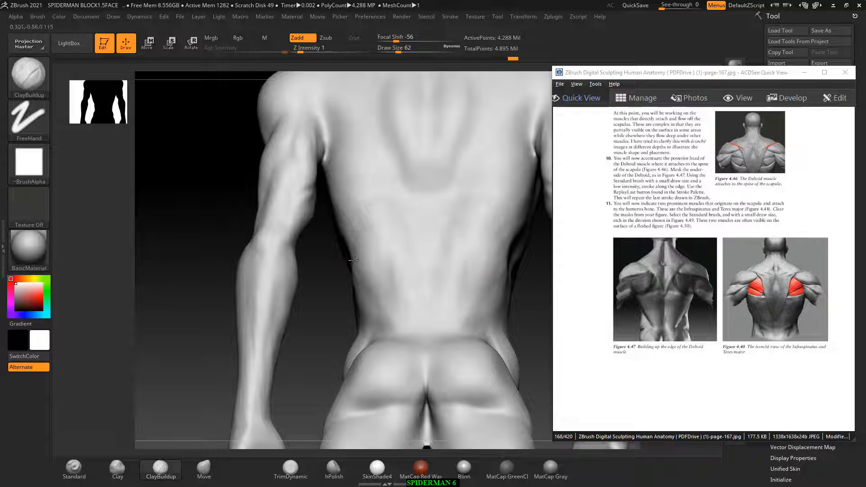
{"action": "left_click_drag", "start_coordinate": [354, 260], "coordinate": [383, 285]}
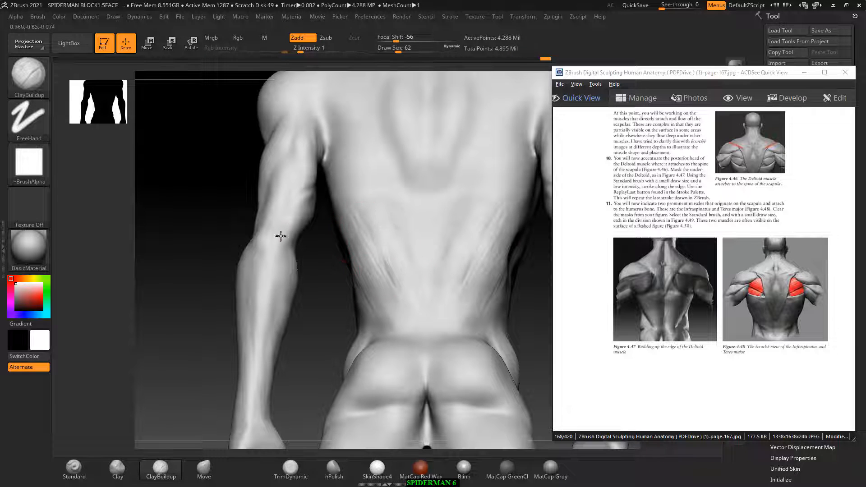
{"action": "left_click_drag", "start_coordinate": [206, 217], "coordinate": [456, 260]}
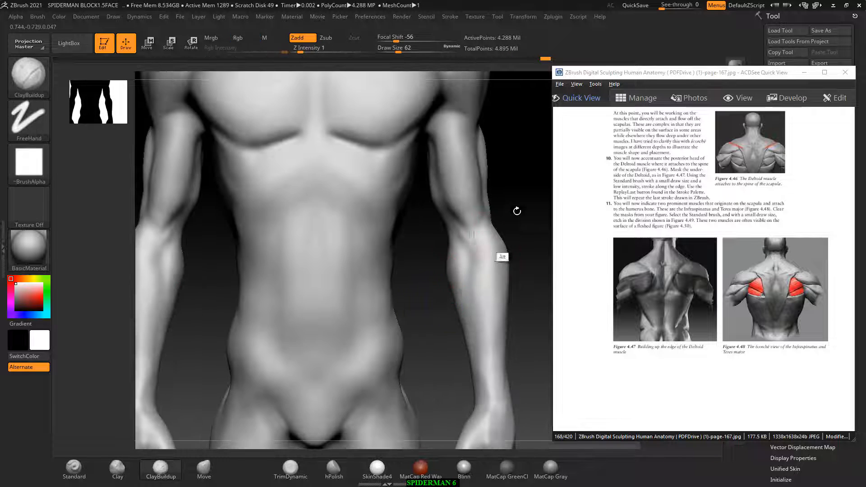
{"action": "left_click_drag", "start_coordinate": [531, 164], "coordinate": [319, 204]}
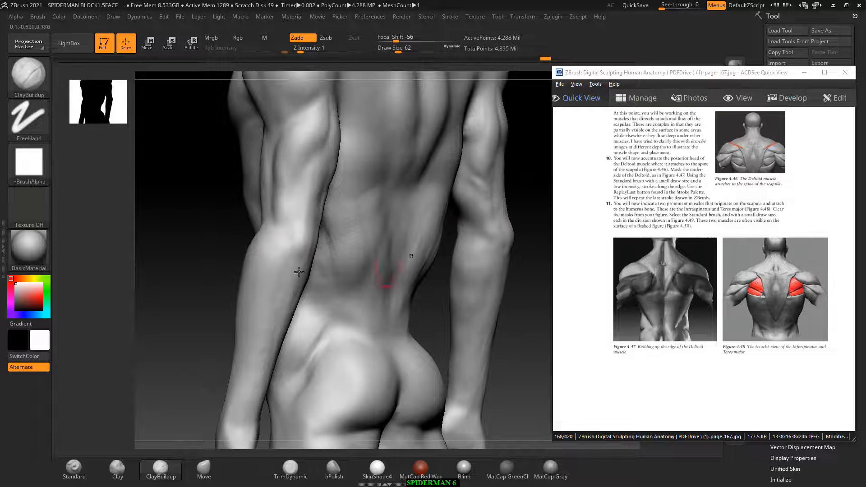
{"action": "left_click_drag", "start_coordinate": [231, 204], "coordinate": [201, 154]}
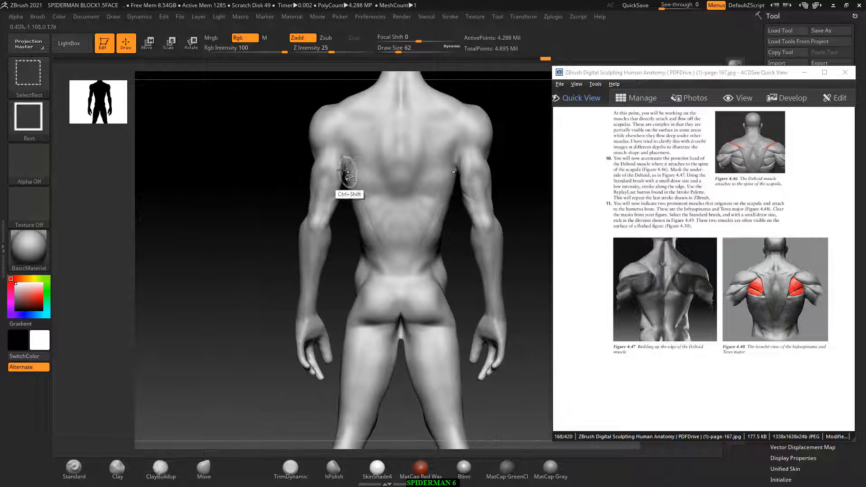
Isolate the torso and build up its side ribs with ClayBuildup at draw size 62 and Z intensity 1, smoothing the strokes
{"action": "left_click_drag", "start_coordinate": [344, 160], "coordinate": [465, 329], "text": "ctrl+shift"}
{"action": "mouse_move", "coordinate": [511, 240]}
{"action": "left_mouse_down"}
{"action": "mouse_move", "coordinate": [535, 239]}
{"action": "mouse_move", "coordinate": [493, 243]}
{"action": "mouse_move", "coordinate": [556, 236]}
{"action": "mouse_move", "coordinate": [553, 248]}
{"action": "mouse_move", "coordinate": [493, 269]}
{"action": "mouse_move", "coordinate": [488, 304]}
{"action": "mouse_move", "coordinate": [505, 283]}
{"action": "mouse_move", "coordinate": [492, 276]}
{"action": "mouse_move", "coordinate": [502, 281]}
{"action": "mouse_move", "coordinate": [235, 224]}
{"action": "mouse_move", "coordinate": [347, 225]}
{"action": "left_mouse_up"}
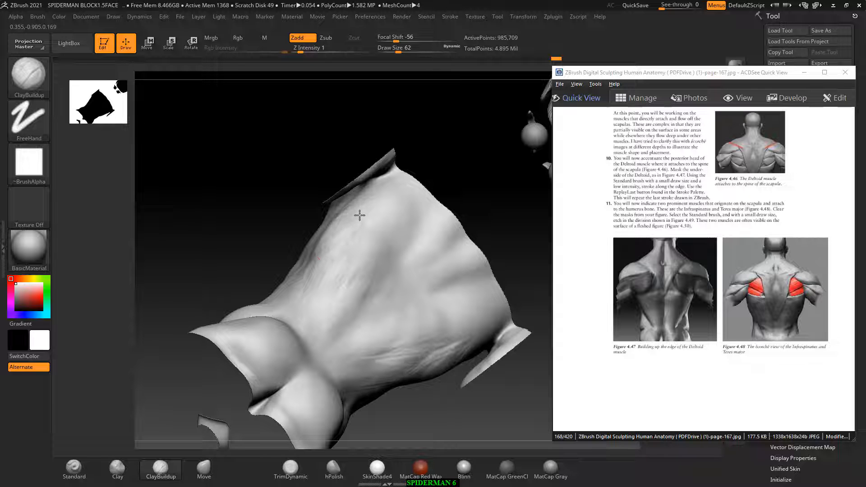
{"action": "mouse_move", "coordinate": [223, 222]}
{"action": "left_mouse_down"}
{"action": "mouse_move", "coordinate": [406, 248]}
{"action": "mouse_move", "coordinate": [516, 236]}
{"action": "left_mouse_up"}
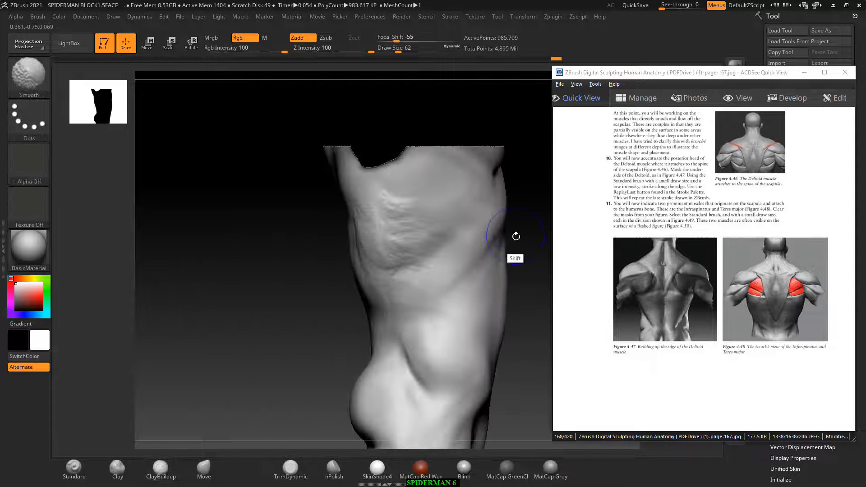
{"action": "left_click_drag", "start_coordinate": [334, 279], "coordinate": [246, 284]}
{"action": "left_click_drag", "start_coordinate": [508, 277], "coordinate": [513, 265], "text": "shift"}
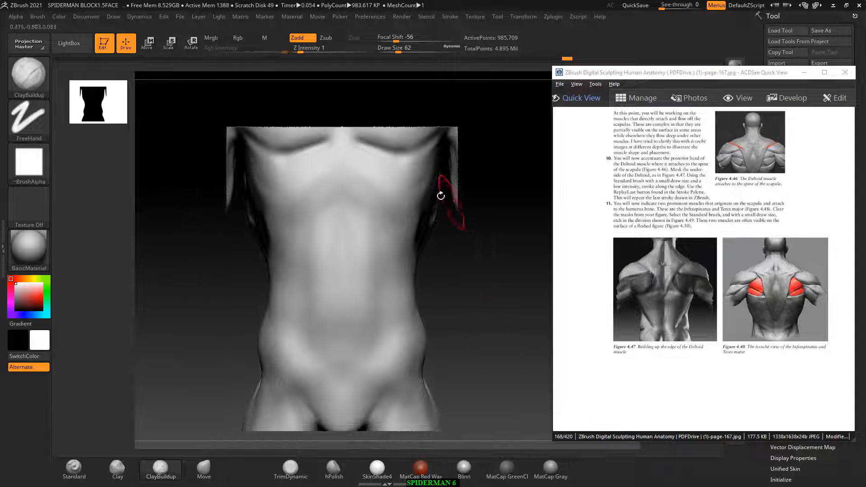
Build up the mid back and flank with diagonal ClayBuildup strokes toward the waist and smooth them into the surface
{"action": "mouse_move", "coordinate": [445, 201]}
{"action": "left_mouse_down"}
{"action": "mouse_move", "coordinate": [492, 272]}
{"action": "mouse_move", "coordinate": [439, 284]}
{"action": "mouse_move", "coordinate": [402, 278]}
{"action": "mouse_move", "coordinate": [490, 245]}
{"action": "mouse_move", "coordinate": [499, 254]}
{"action": "mouse_move", "coordinate": [408, 224]}
{"action": "left_mouse_up"}
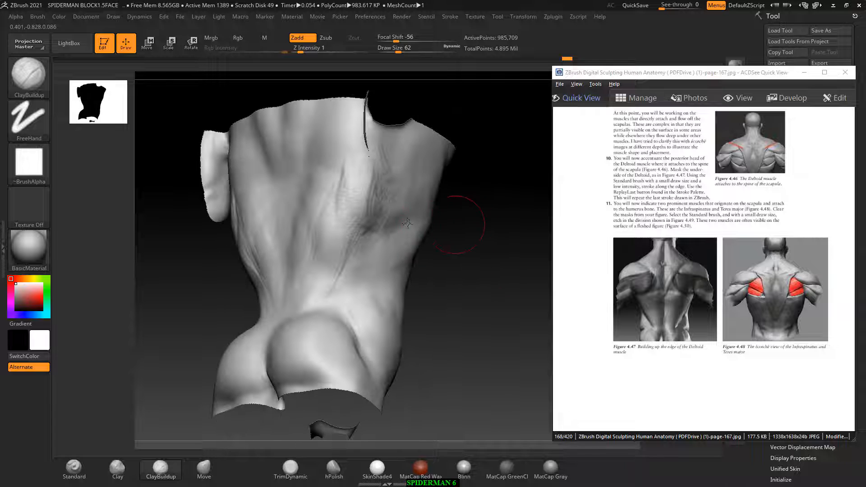
{"action": "mouse_move", "coordinate": [347, 150]}
{"action": "left_mouse_down"}
{"action": "mouse_move", "coordinate": [355, 183]}
{"action": "mouse_move", "coordinate": [334, 290]}
{"action": "mouse_move", "coordinate": [368, 221]}
{"action": "left_mouse_up"}
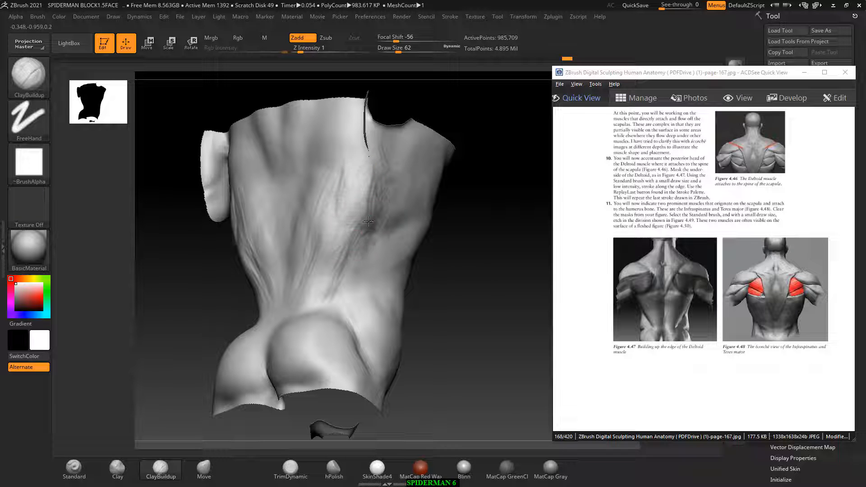
{"action": "key", "text": "shift"}
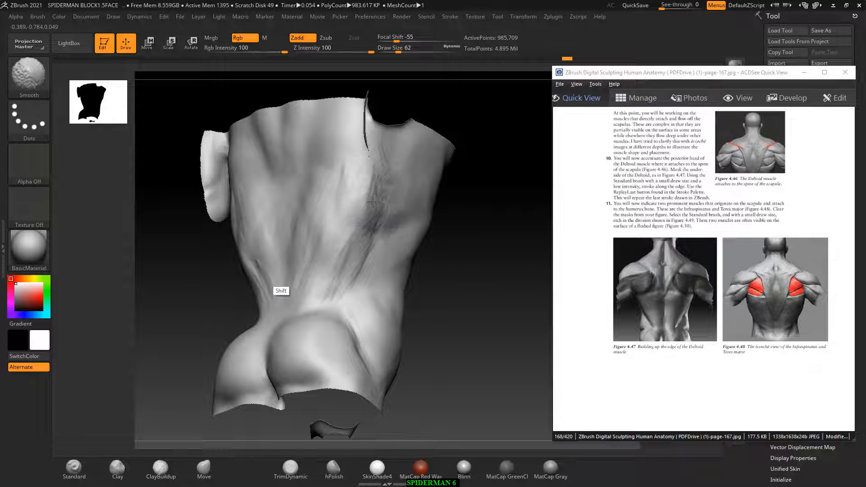
{"action": "mouse_move", "coordinate": [283, 280]}
{"action": "left_mouse_down", "text": "shift"}
{"action": "mouse_move", "coordinate": [292, 248]}
{"action": "mouse_move", "coordinate": [271, 277]}
{"action": "left_mouse_up", "text": "shift"}
{"action": "mouse_move", "coordinate": [465, 265]}
{"action": "left_mouse_down"}
{"action": "mouse_move", "coordinate": [514, 270]}
{"action": "mouse_move", "coordinate": [472, 276]}
{"action": "mouse_move", "coordinate": [495, 371]}
{"action": "left_mouse_up"}
{"action": "left_click_drag", "start_coordinate": [441, 326], "coordinate": [516, 257], "text": "alt"}
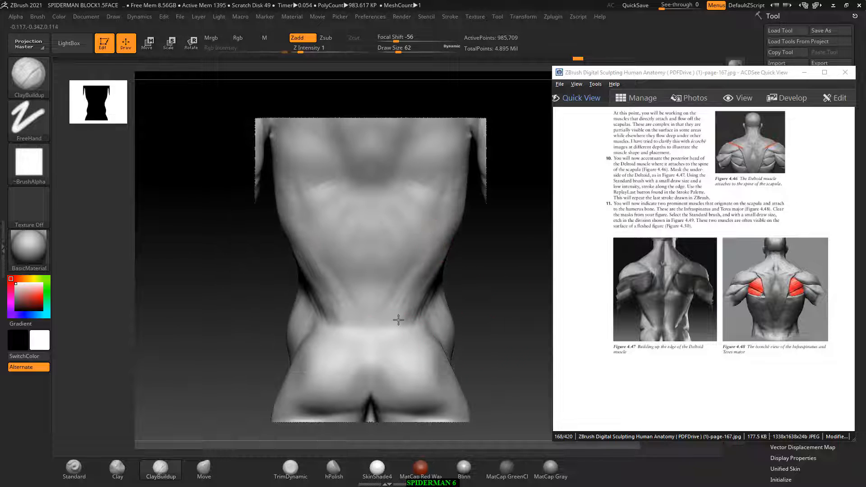
Add ClayBuildup strokes at draw size 46 along the diagonal lower-back muscle edges toward the sacrum and smooth them
{"action": "left_click_drag", "start_coordinate": [399, 320], "coordinate": [397, 331]}
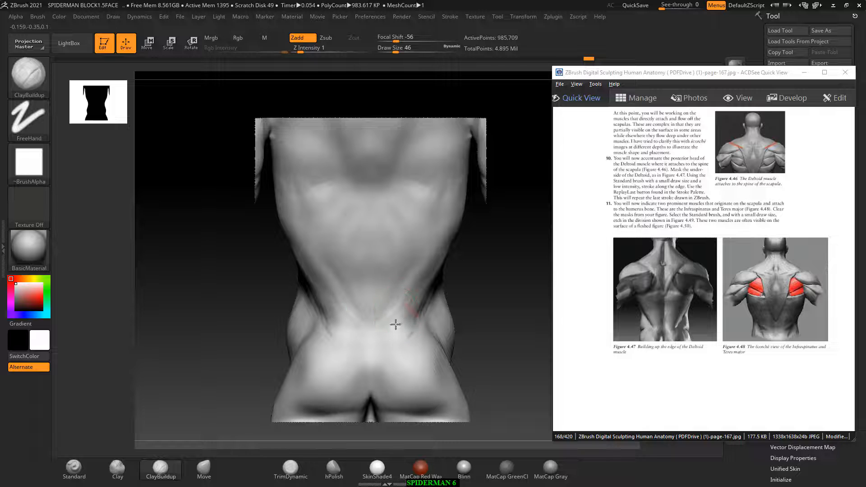
{"action": "left_click_drag", "start_coordinate": [505, 312], "coordinate": [449, 284]}
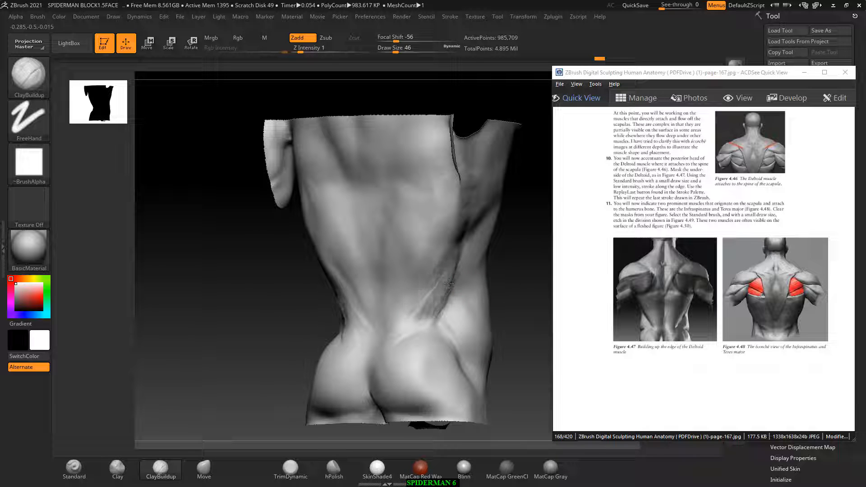
{"action": "key", "text": "shift"}
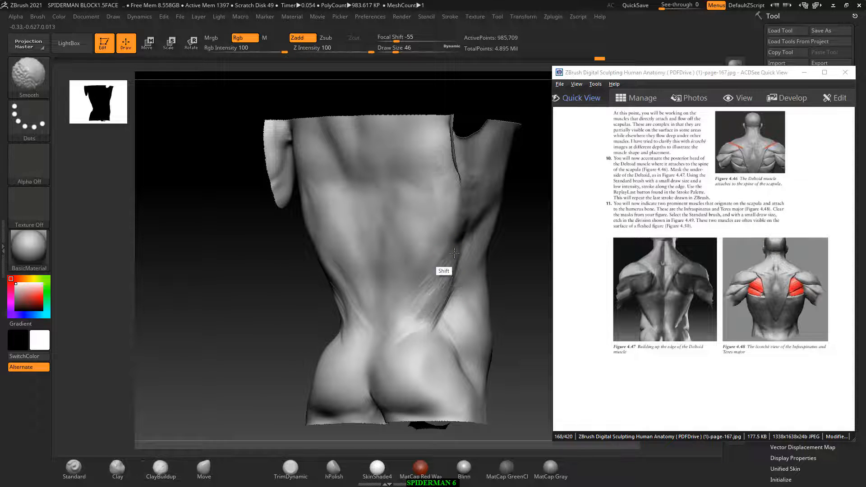
{"action": "left_click_drag", "start_coordinate": [454, 253], "coordinate": [417, 304], "text": "shift"}
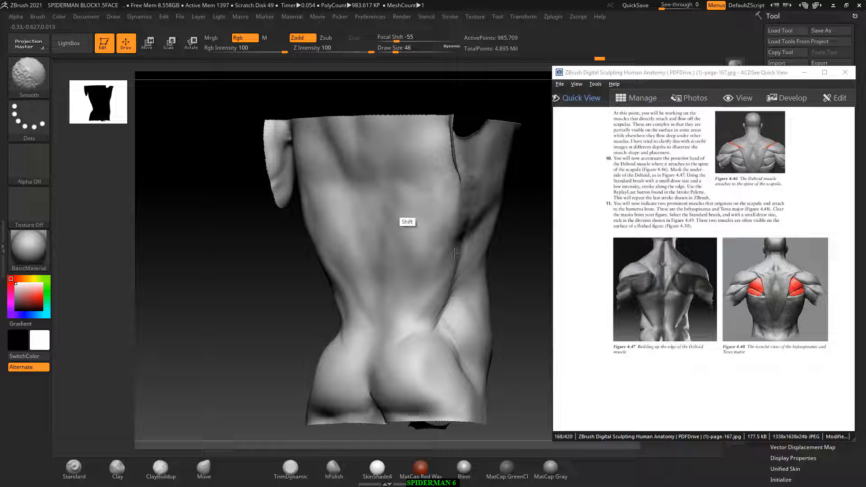
{"action": "mouse_move", "coordinate": [518, 282]}
{"action": "left_mouse_down"}
{"action": "mouse_move", "coordinate": [561, 283]}
{"action": "mouse_move", "coordinate": [507, 288]}
{"action": "mouse_move", "coordinate": [519, 282]}
{"action": "mouse_move", "coordinate": [187, 431]}
{"action": "left_mouse_up"}
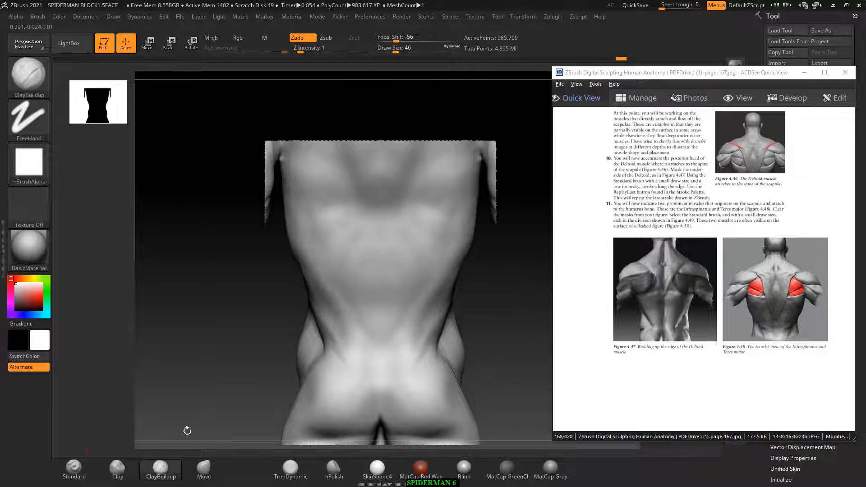
Carve a mirrored V-shaped furrow along the lower trapezius border with the Standard brush at draw size 22 and Z intensity 16
{"action": "left_click", "coordinate": [74, 467]}
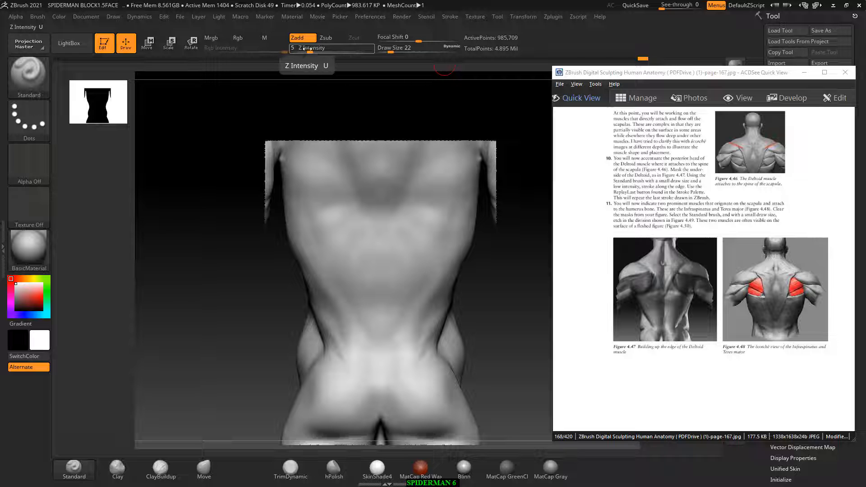
{"action": "left_click_drag", "start_coordinate": [309, 51], "coordinate": [318, 51]}
{"action": "left_click_drag", "start_coordinate": [427, 155], "coordinate": [381, 237], "text": "alt"}
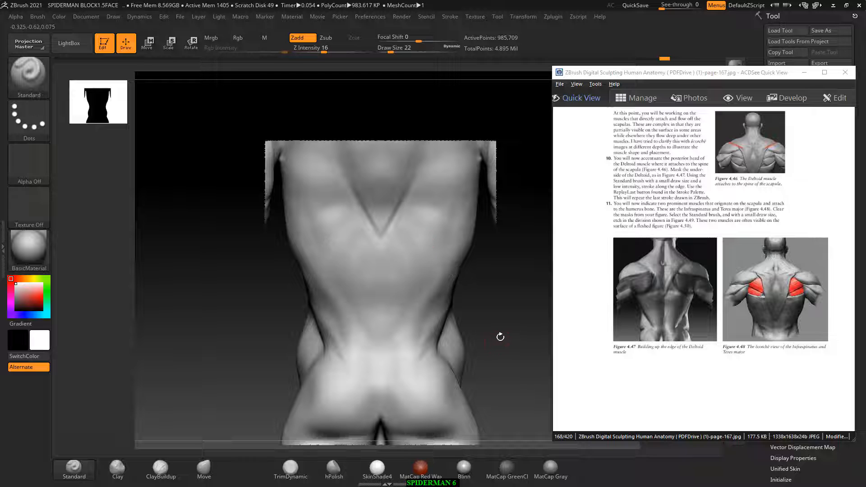
{"action": "left_click_drag", "start_coordinate": [499, 338], "coordinate": [513, 333]}
Build up the latissimus area along the side of the back with ClayBuildup at draw size 66 and smooth the strokes
{"action": "left_click", "coordinate": [161, 468]}
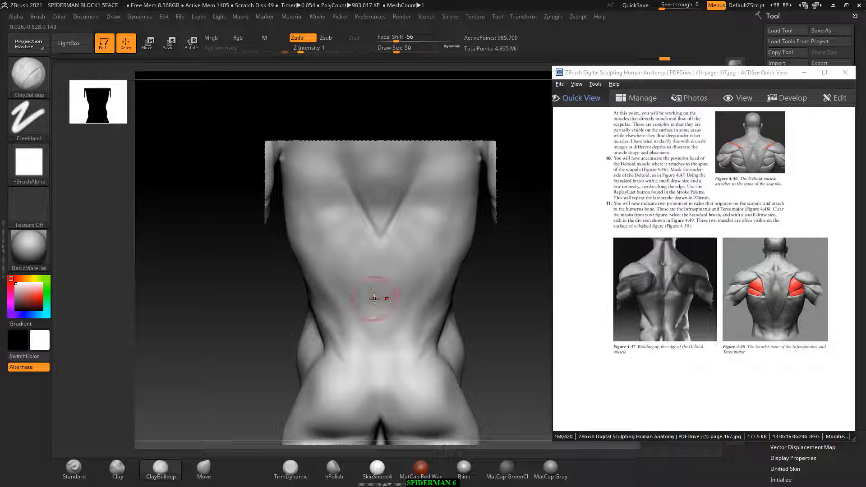
{"action": "key", "text": "]"}
{"action": "key", "text": "]"}
{"action": "left_click_drag", "start_coordinate": [535, 291], "coordinate": [499, 282]}
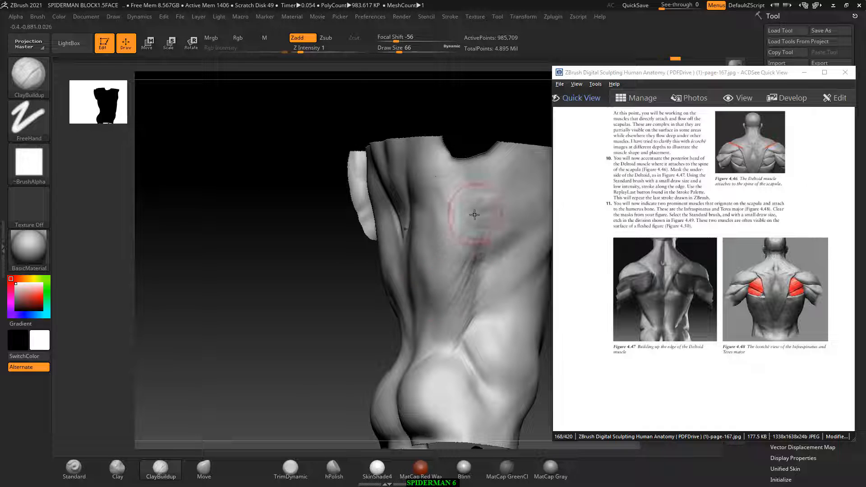
{"action": "key", "text": "shift"}
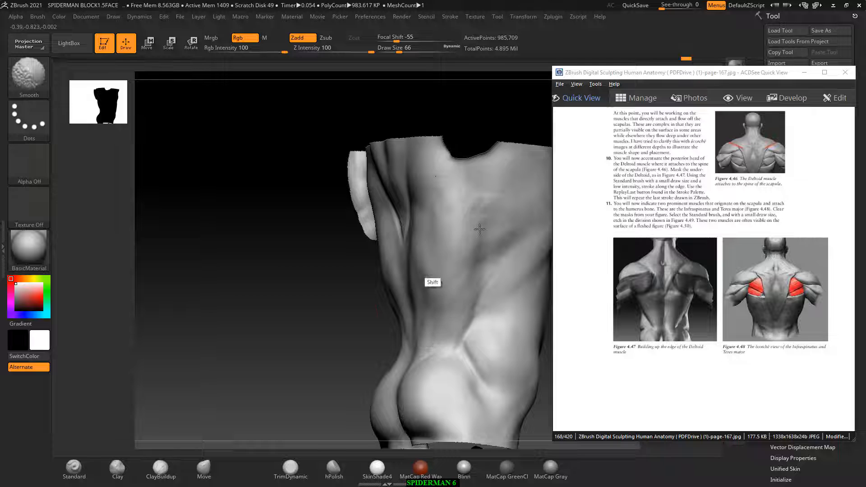
{"action": "left_click_drag", "start_coordinate": [243, 293], "coordinate": [329, 311]}
{"action": "mouse_move", "coordinate": [424, 285]}
{"action": "left_mouse_down", "text": "shift"}
{"action": "mouse_move", "coordinate": [460, 244]}
{"action": "mouse_move", "coordinate": [443, 276]}
{"action": "left_mouse_up", "text": "shift"}
Refine the outer back and flank contour with ClayBuildup and smoothing strokes, declining the Sticky Keys prompt
{"action": "mouse_move", "coordinate": [514, 316]}
{"action": "left_mouse_down"}
{"action": "mouse_move", "coordinate": [446, 267]}
{"action": "mouse_move", "coordinate": [454, 252]}
{"action": "mouse_move", "coordinate": [442, 291]}
{"action": "left_mouse_up"}
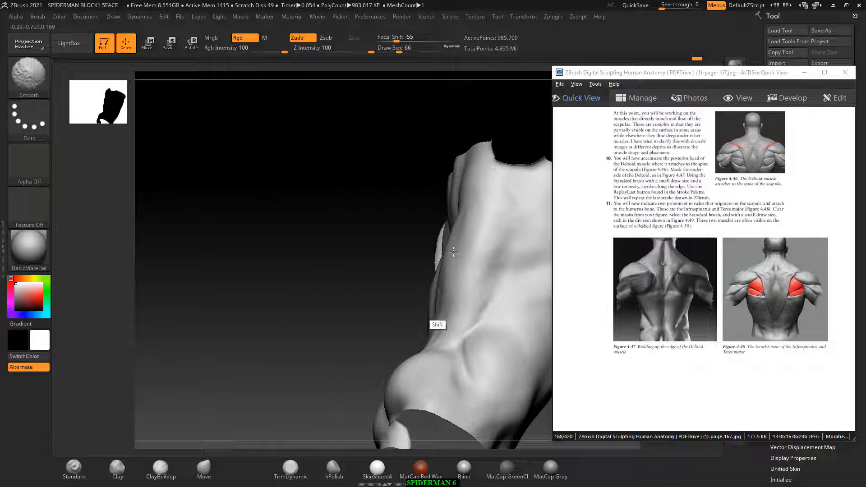
{"action": "mouse_move", "coordinate": [429, 260]}
{"action": "left_mouse_down"}
{"action": "mouse_move", "coordinate": [350, 289]}
{"action": "mouse_move", "coordinate": [499, 202]}
{"action": "left_mouse_up"}
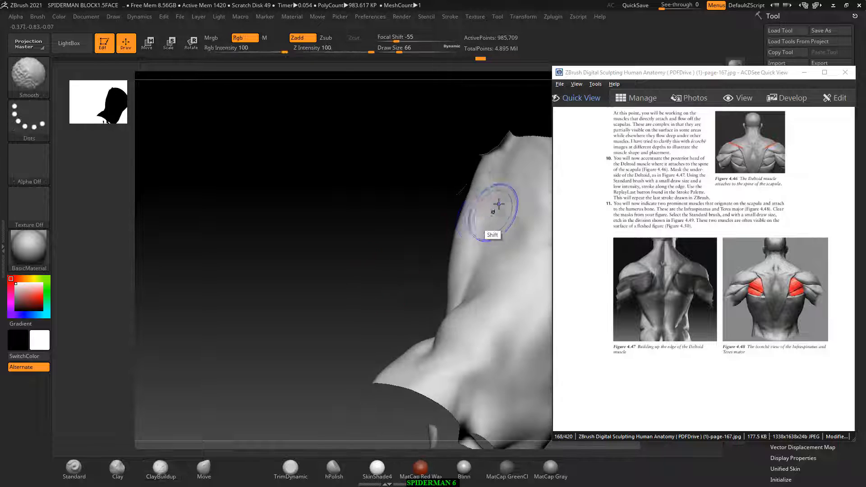
{"action": "key", "text": "shift"}
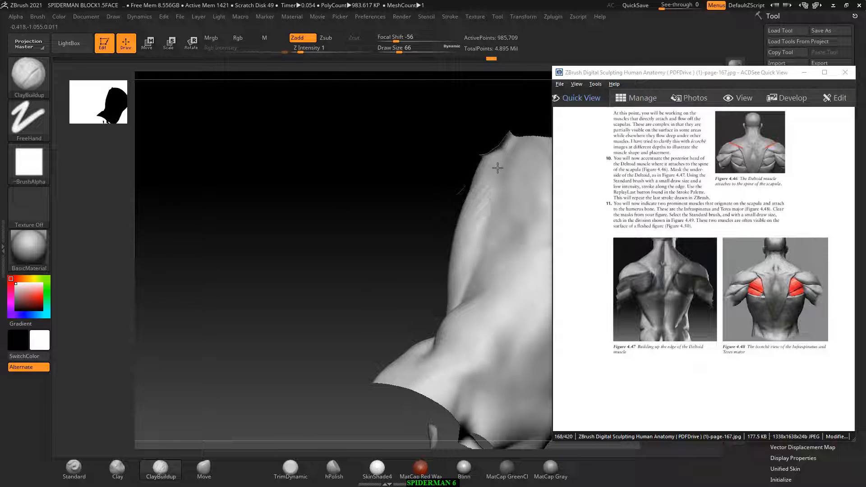
{"action": "key", "text": "shift"}
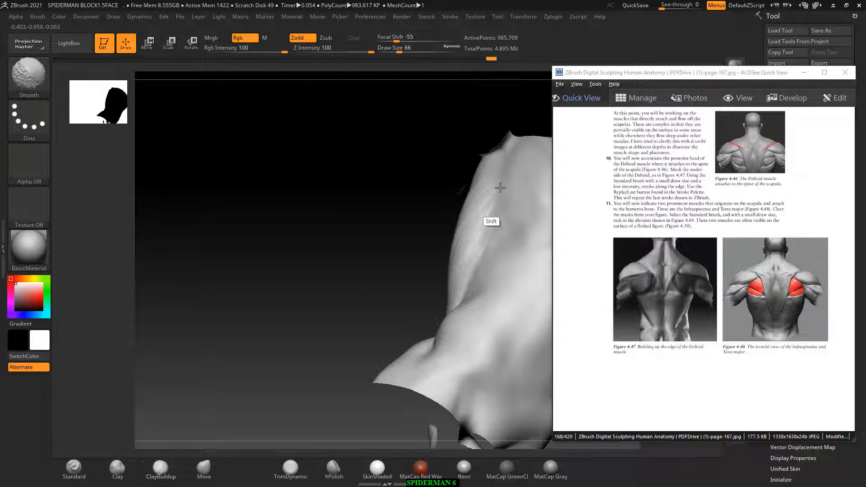
{"action": "mouse_move", "coordinate": [383, 288]}
{"action": "left_mouse_down"}
{"action": "mouse_move", "coordinate": [306, 311]}
{"action": "mouse_move", "coordinate": [332, 277]}
{"action": "left_mouse_up"}
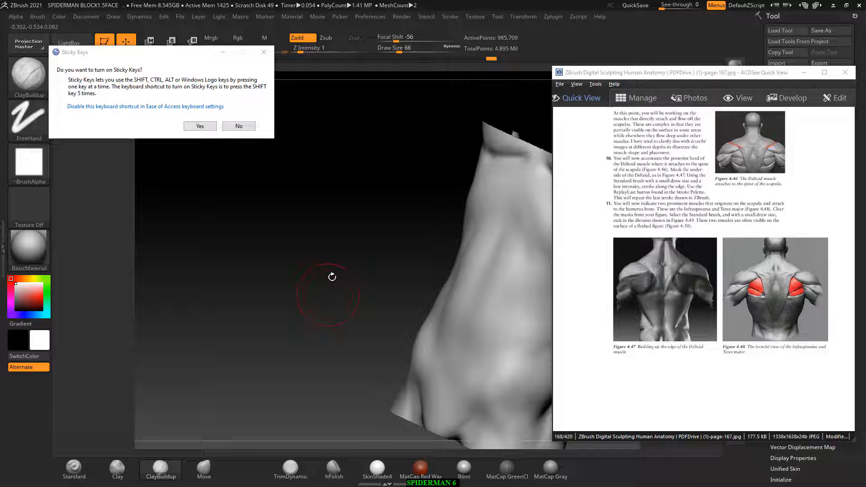
{"action": "left_click", "coordinate": [245, 128]}
Smooth the side of the ribcage below the chest and unhide the whole body
{"action": "left_click_drag", "start_coordinate": [278, 231], "coordinate": [230, 321]}
{"action": "left_click_drag", "start_coordinate": [520, 280], "coordinate": [445, 294], "text": "alt"}
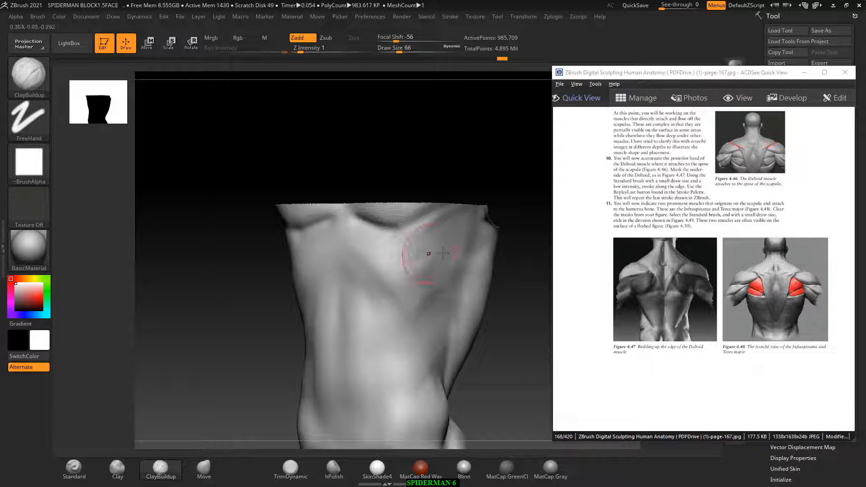
{"action": "key", "text": "shift"}
{"action": "left_click_drag", "start_coordinate": [476, 241], "coordinate": [431, 298], "text": "shift"}
{"action": "mouse_move", "coordinate": [533, 312]}
{"action": "left_mouse_down"}
{"action": "mouse_move", "coordinate": [428, 313]}
{"action": "mouse_move", "coordinate": [397, 340]}
{"action": "mouse_move", "coordinate": [232, 333]}
{"action": "mouse_move", "coordinate": [261, 344]}
{"action": "mouse_move", "coordinate": [245, 316]}
{"action": "left_mouse_up"}
{"action": "key", "text": "ctrl+shift"}
{"action": "left_click", "coordinate": [240, 323], "text": "ctrl+shift"}
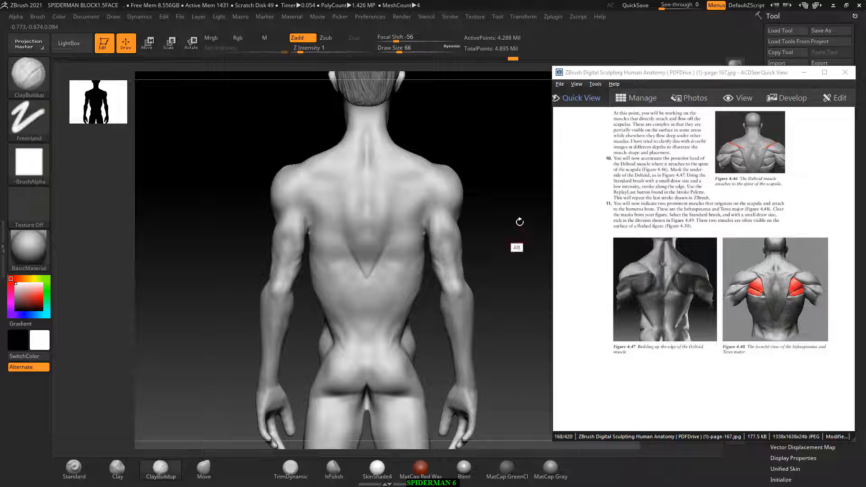
Build up the lower back above the hips on the full body with ClayBuildup at draw size 66 and smooth both sides
{"action": "mouse_move", "coordinate": [518, 219]}
{"action": "left_mouse_down", "text": "alt"}
{"action": "mouse_move", "coordinate": [518, 238]}
{"action": "mouse_move", "coordinate": [539, 233]}
{"action": "mouse_move", "coordinate": [538, 209]}
{"action": "left_mouse_up", "text": "alt"}
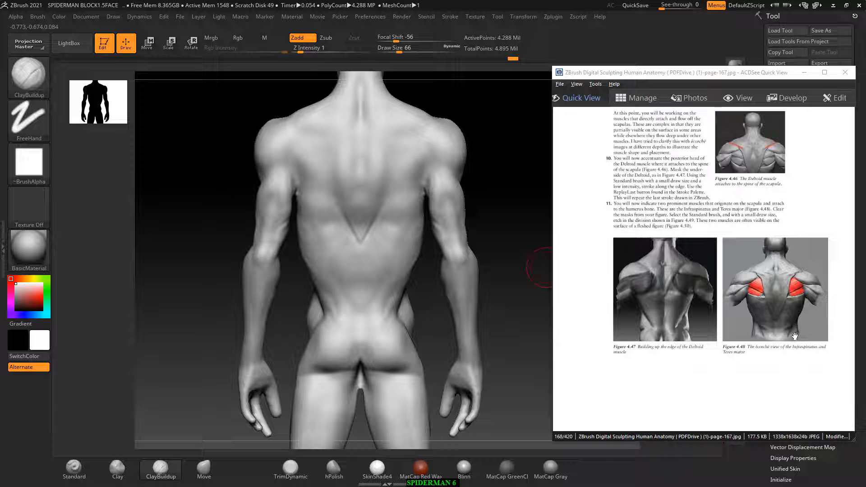
{"action": "left_click_drag", "start_coordinate": [216, 256], "coordinate": [212, 287]}
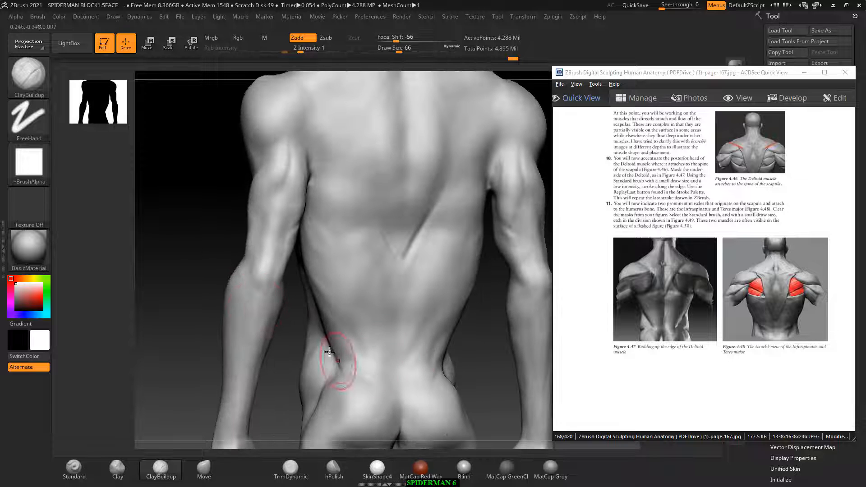
{"action": "mouse_move", "coordinate": [325, 343]}
{"action": "left_mouse_down"}
{"action": "mouse_move", "coordinate": [339, 371]}
{"action": "mouse_move", "coordinate": [337, 349]}
{"action": "mouse_move", "coordinate": [351, 366]}
{"action": "left_mouse_up"}
{"action": "key", "text": "shift"}
{"action": "left_click_drag", "start_coordinate": [498, 349], "coordinate": [472, 348]}
{"action": "mouse_move", "coordinate": [446, 350]}
{"action": "left_mouse_down", "text": "shift"}
{"action": "mouse_move", "coordinate": [444, 361]}
{"action": "mouse_move", "coordinate": [431, 336]}
{"action": "mouse_move", "coordinate": [415, 360]}
{"action": "left_mouse_up", "text": "shift"}
{"action": "left_click_drag", "start_coordinate": [438, 327], "coordinate": [417, 352]}
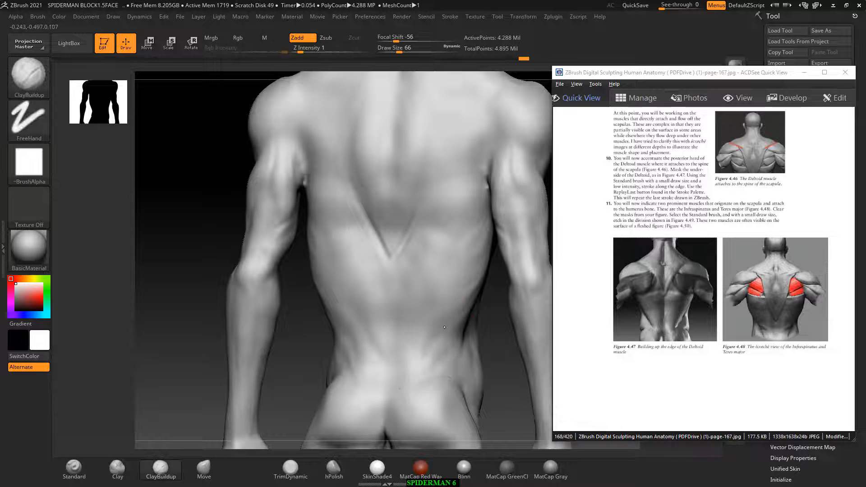
{"action": "key", "text": "shift"}
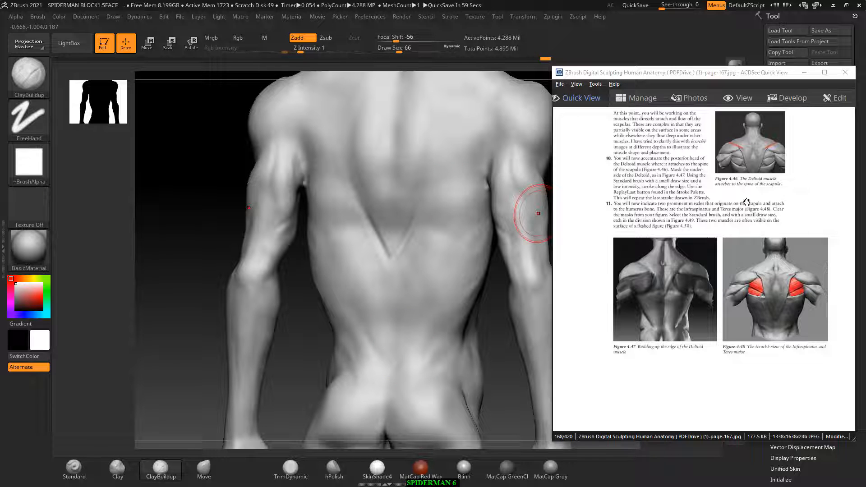
Build up the scapular spines and upper trapezius with mirrored ClayBuildup strokes following the book figures, and smooth them
{"action": "left_click_drag", "start_coordinate": [747, 202], "coordinate": [643, 234]}
{"action": "left_click_drag", "start_coordinate": [213, 208], "coordinate": [218, 312], "text": "shift"}
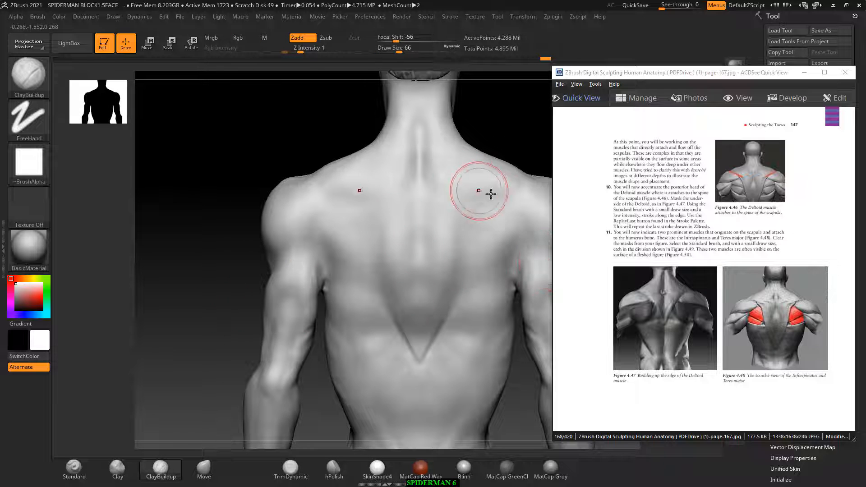
{"action": "left_click_drag", "start_coordinate": [481, 204], "coordinate": [457, 233]}
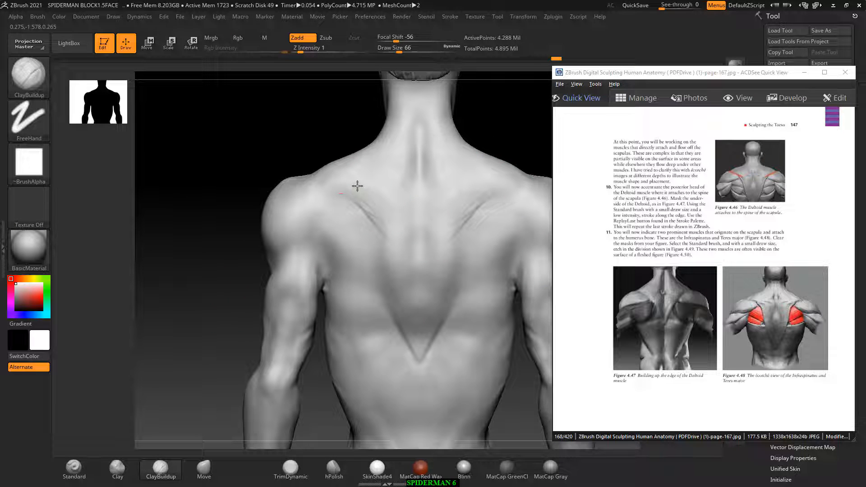
{"action": "key", "text": "ctrl+z"}
{"action": "key", "text": "ctrl+z"}
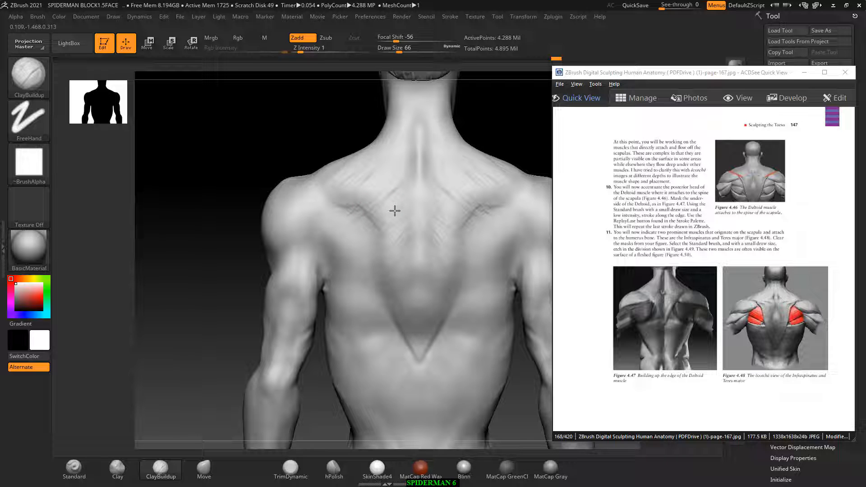
{"action": "key", "text": "ctrl+shift+z"}
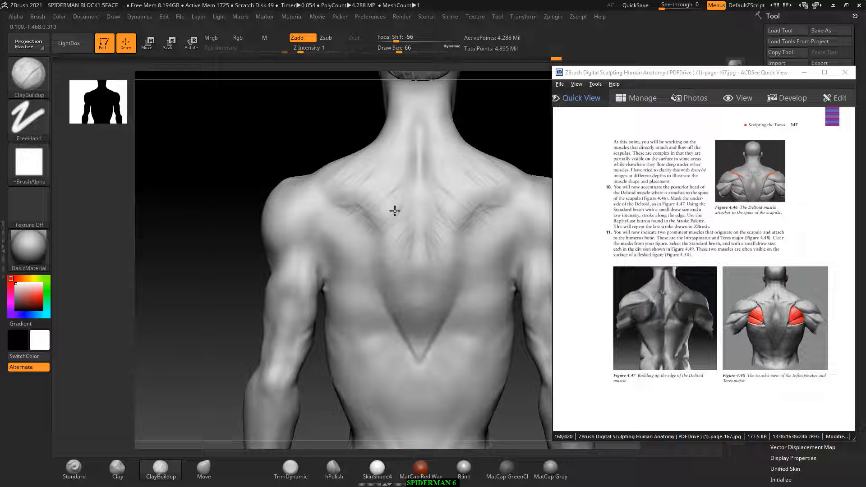
{"action": "key", "text": "shift"}
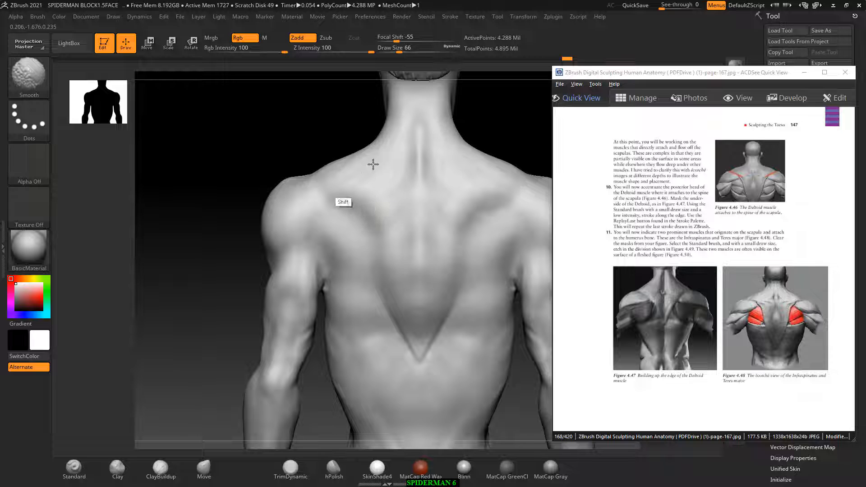
Build up the infraspinatus and teres major below both scapulae with ClayBuildup strokes and smooth them into the back
{"action": "mouse_move", "coordinate": [384, 299]}
{"action": "left_mouse_down", "text": "shift"}
{"action": "mouse_move", "coordinate": [386, 314]}
{"action": "mouse_move", "coordinate": [356, 304]}
{"action": "left_mouse_up", "text": "shift"}
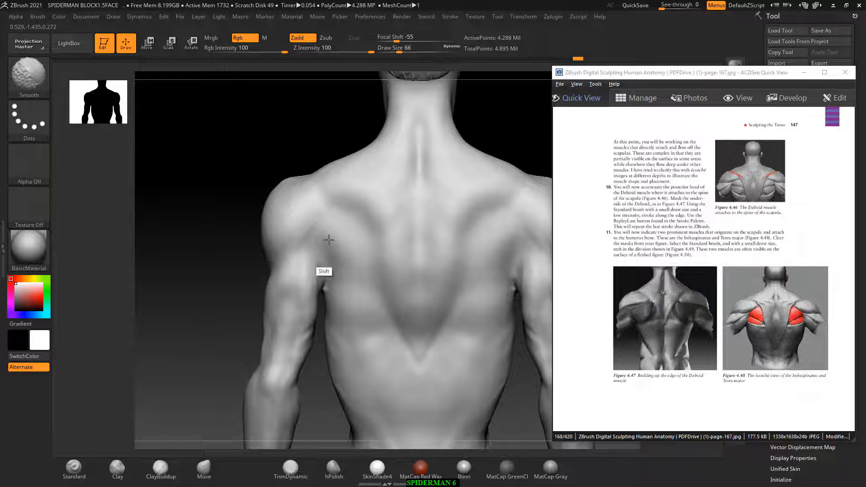
{"action": "left_click_drag", "start_coordinate": [351, 223], "coordinate": [356, 251]}
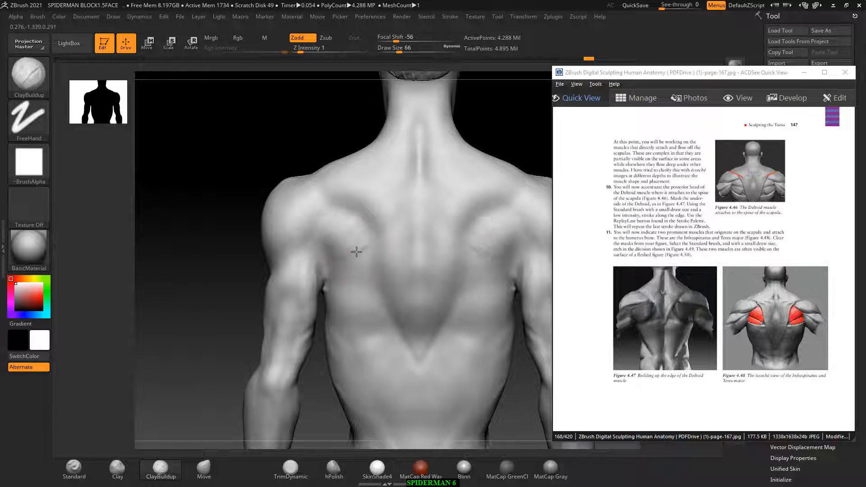
{"action": "left_click_drag", "start_coordinate": [353, 293], "coordinate": [374, 282]}
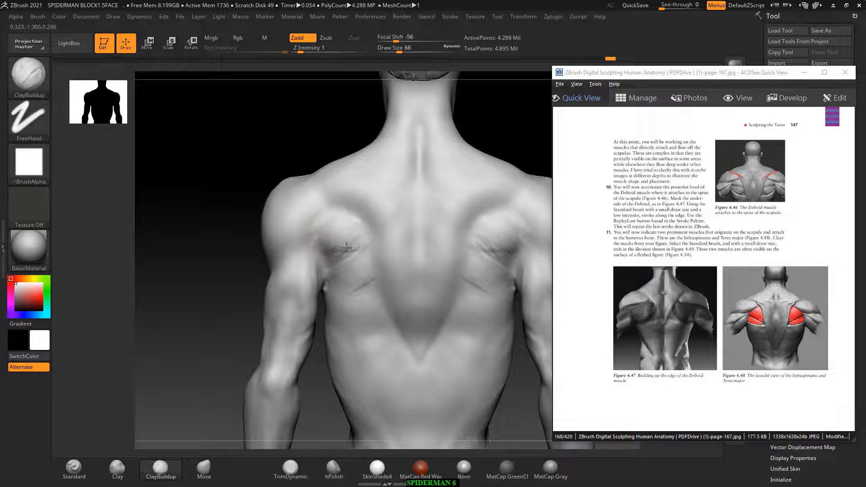
{"action": "key", "text": "1"}
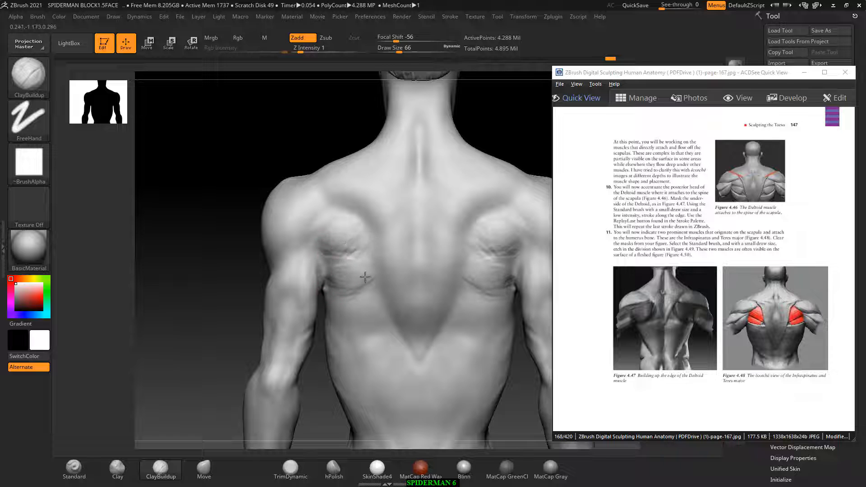
{"action": "left_click_drag", "start_coordinate": [365, 289], "coordinate": [332, 263]}
{"action": "key", "text": "shift"}
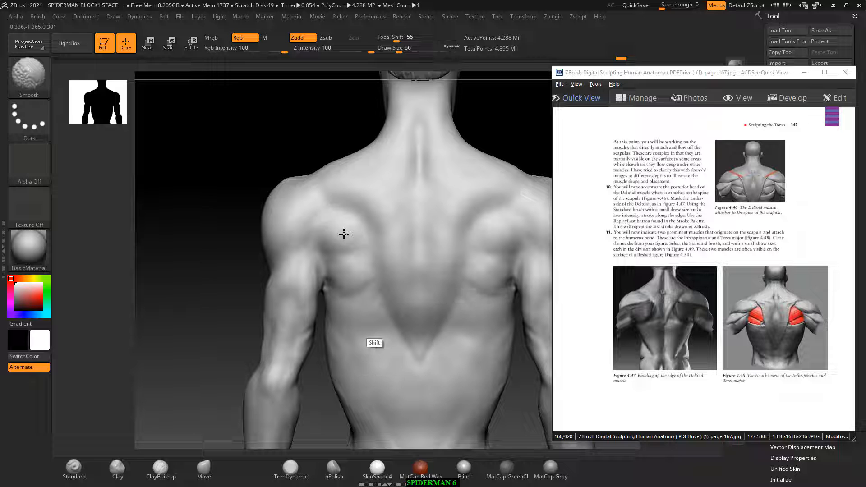
{"action": "left_click_drag", "start_coordinate": [375, 323], "coordinate": [336, 342], "text": "shift"}
Smooth the lower back, flanks and upper buttocks from the back view
{"action": "left_click_drag", "start_coordinate": [209, 279], "coordinate": [217, 173], "text": "alt"}
{"action": "left_click_drag", "start_coordinate": [393, 239], "coordinate": [385, 347], "text": "shift"}
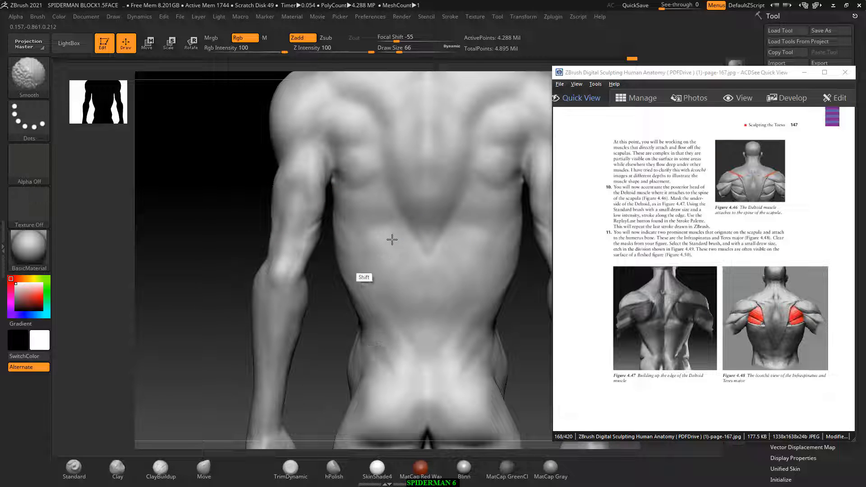
{"action": "mouse_move", "coordinate": [349, 224]}
{"action": "left_mouse_down", "text": "shift"}
{"action": "mouse_move", "coordinate": [349, 272]}
{"action": "mouse_move", "coordinate": [423, 409]}
{"action": "left_mouse_up", "text": "shift"}
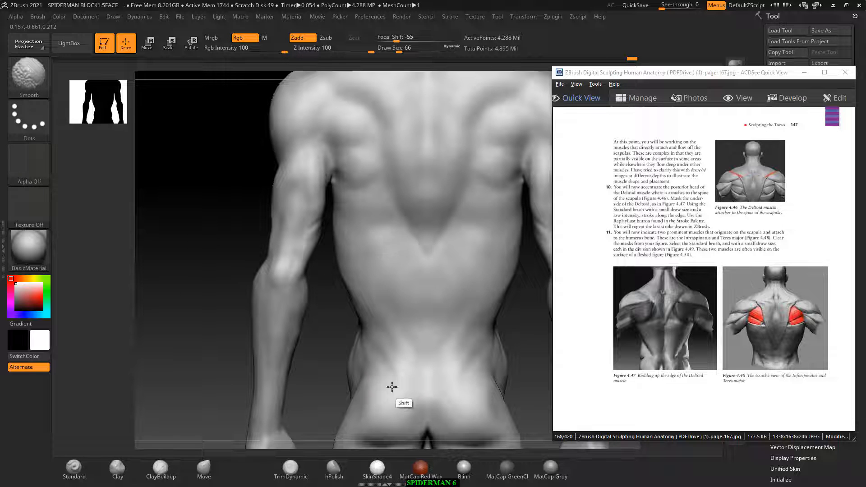
Build up the buttocks with ClayBuildup following the pelvis and leg muscle figure on book page image 206, and smooth them
{"action": "left_click_drag", "start_coordinate": [214, 291], "coordinate": [227, 230], "text": "alt"}
{"action": "scroll", "coordinate": [616, 232], "scroll_direction": "down", "scroll_amount": 4}
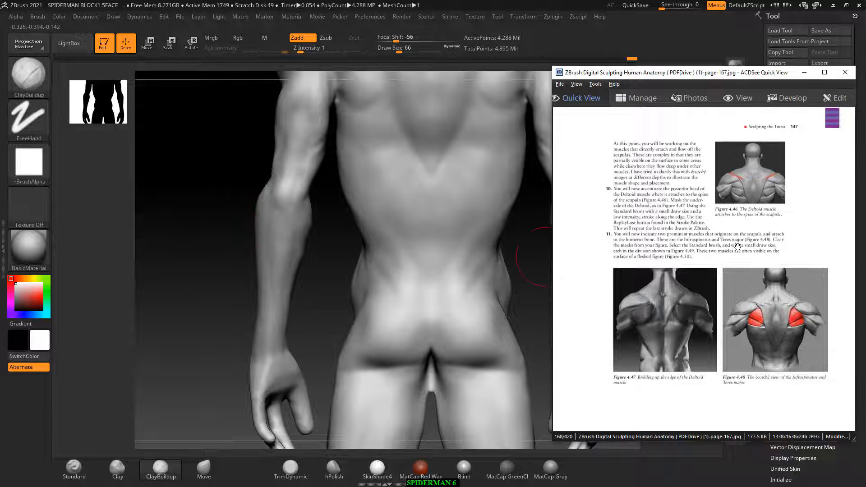
{"action": "scroll", "coordinate": [737, 261], "scroll_direction": "down", "scroll_amount": 20}
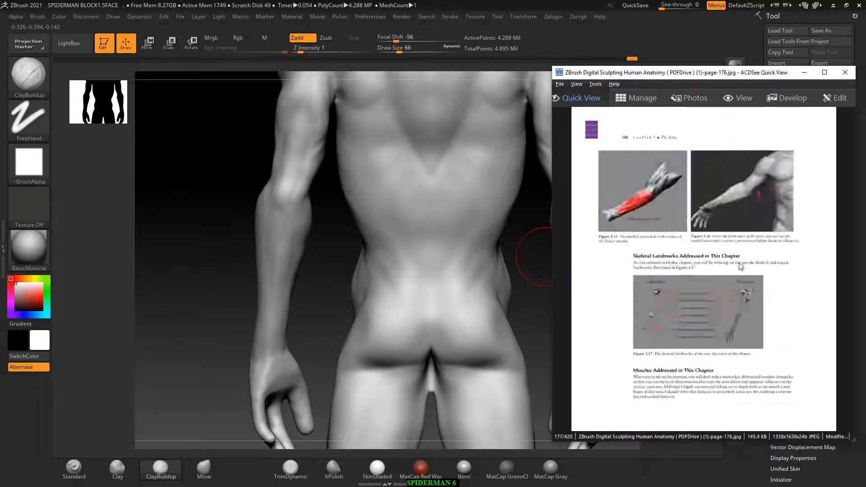
{"action": "scroll", "coordinate": [732, 276], "scroll_direction": "down", "scroll_amount": 11}
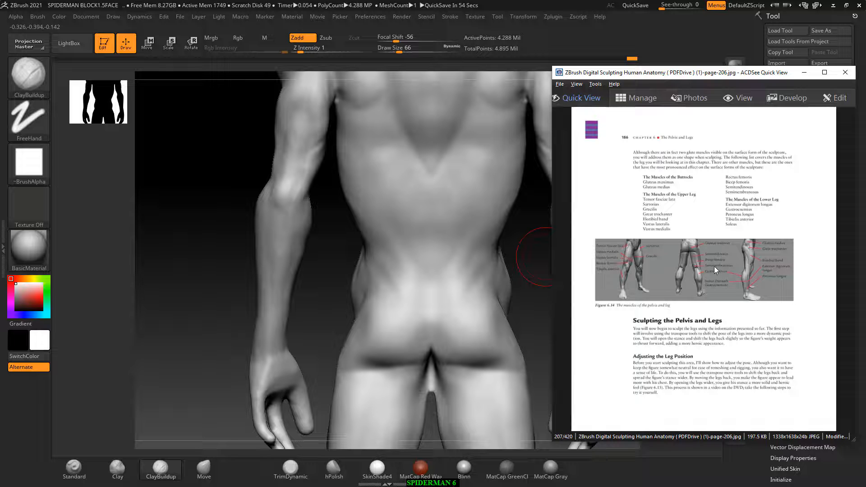
{"action": "scroll", "coordinate": [714, 267], "scroll_direction": "up", "scroll_amount": 5, "text": "ctrl"}
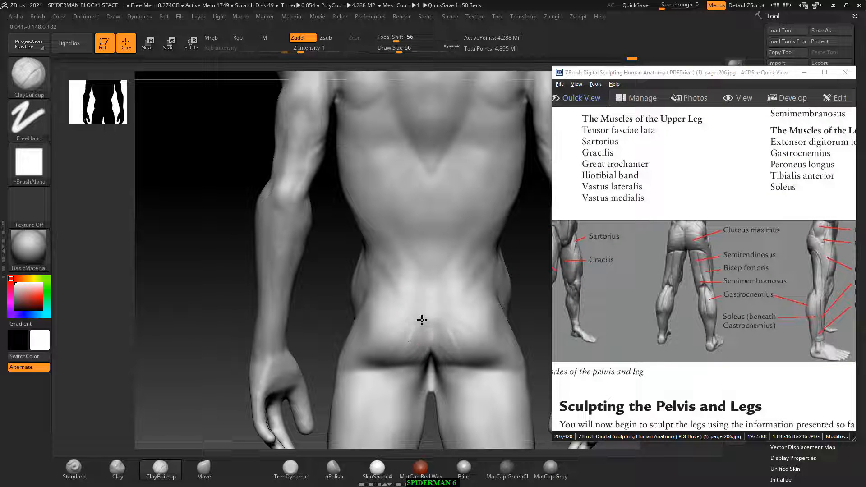
{"action": "key", "text": "shift"}
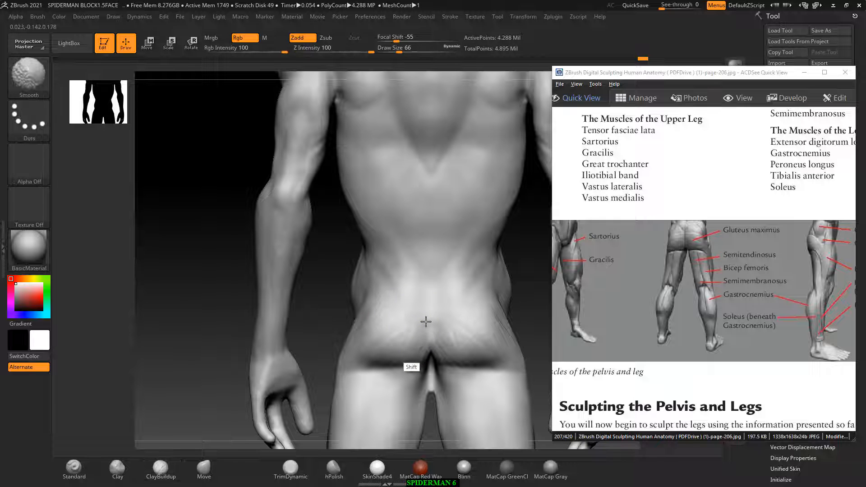
{"action": "left_click_drag", "start_coordinate": [365, 343], "coordinate": [422, 355], "text": "shift"}
{"action": "key", "text": "shift"}
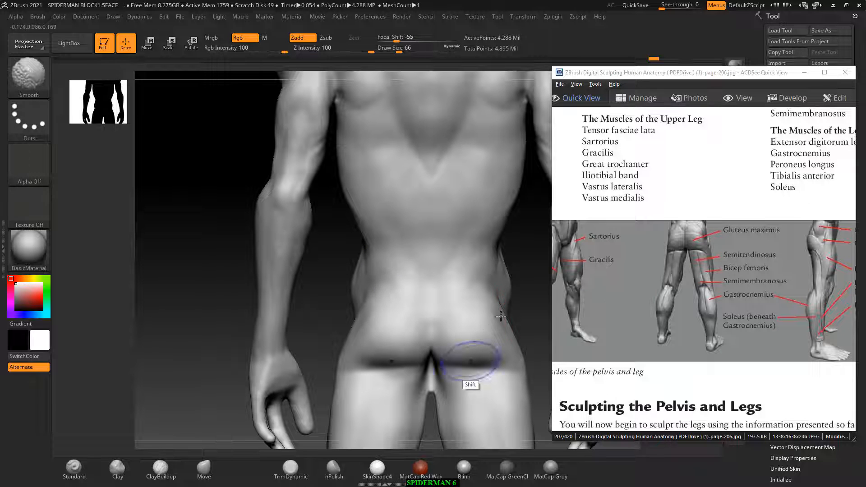
{"action": "left_click_drag", "start_coordinate": [531, 332], "coordinate": [367, 354]}
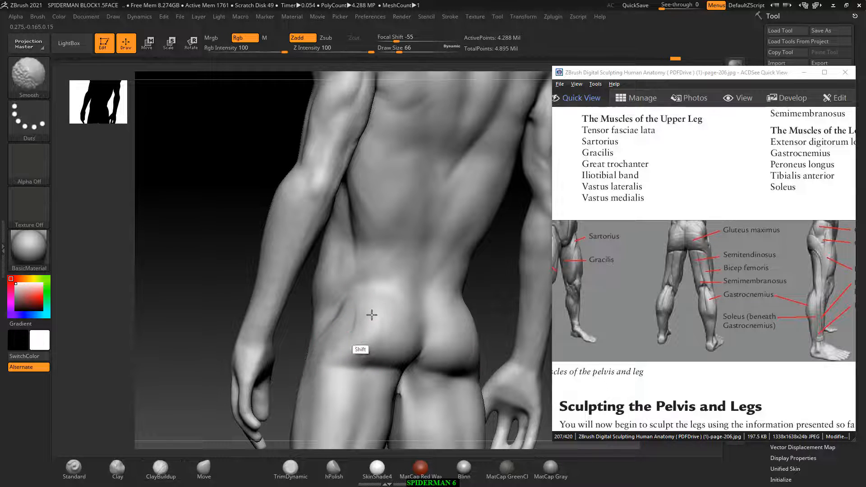
{"action": "mouse_move", "coordinate": [373, 370]}
{"action": "left_mouse_down"}
{"action": "mouse_move", "coordinate": [207, 292]}
{"action": "mouse_move", "coordinate": [449, 319]}
{"action": "left_mouse_up"}
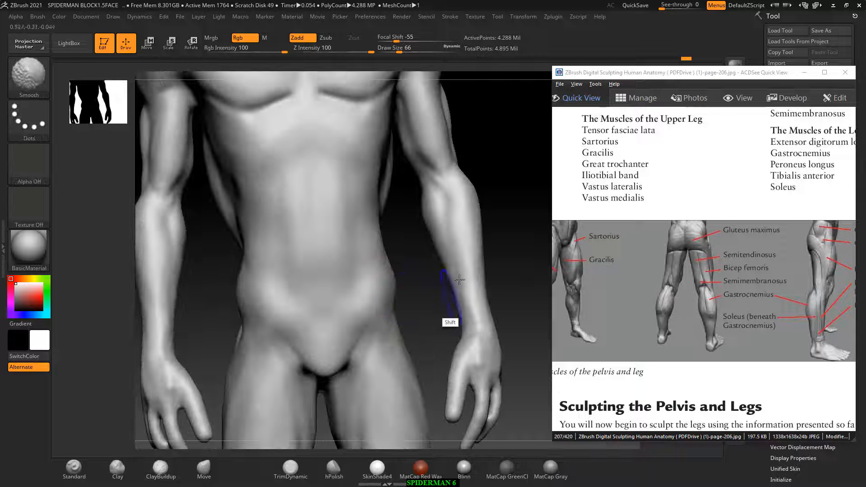
Mass in the glutes with ClayBuildup from the back view, following Figure 6.26 on book page image 211, and smooth them
{"action": "left_click_drag", "start_coordinate": [522, 248], "coordinate": [534, 248]}
{"action": "left_click_drag", "start_coordinate": [423, 255], "coordinate": [358, 290]}
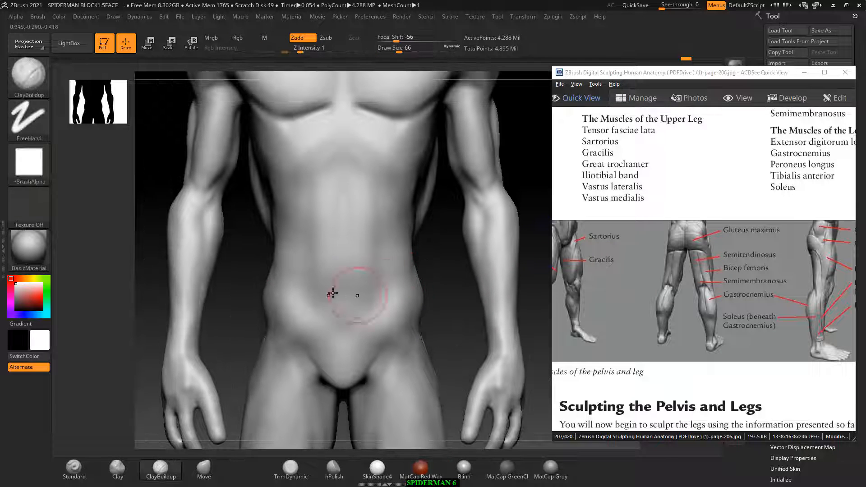
{"action": "left_click", "coordinate": [672, 319]}
{"action": "scroll", "coordinate": [676, 318], "scroll_direction": "down", "scroll_amount": 7}
{"action": "scroll", "coordinate": [680, 319], "scroll_direction": "up", "scroll_amount": 2}
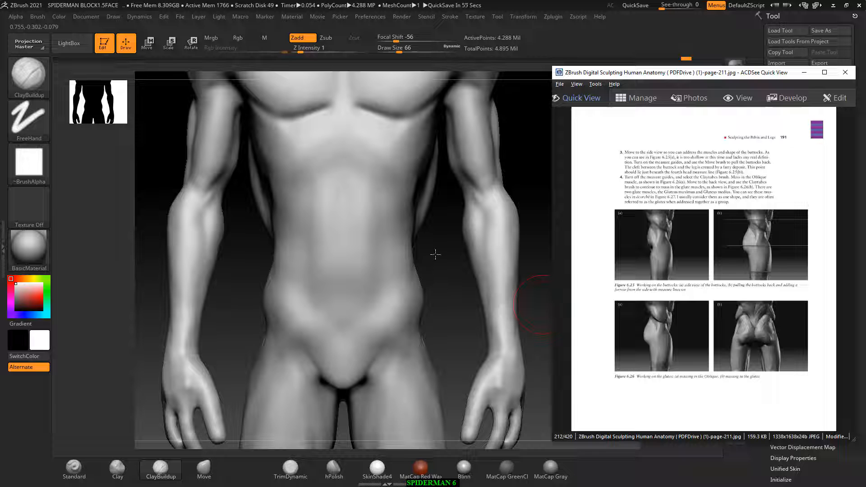
{"action": "mouse_move", "coordinate": [436, 255]}
{"action": "left_mouse_down", "text": "shift"}
{"action": "mouse_move", "coordinate": [362, 269]}
{"action": "mouse_move", "coordinate": [496, 240]}
{"action": "mouse_move", "coordinate": [557, 213]}
{"action": "left_mouse_up", "text": "shift"}
{"action": "left_click", "coordinate": [737, 324]}
{"action": "scroll", "coordinate": [739, 322], "scroll_direction": "up", "scroll_amount": 3, "text": "ctrl"}
{"action": "left_click_drag", "start_coordinate": [743, 322], "coordinate": [728, 265]}
{"action": "left_click", "coordinate": [544, 247]}
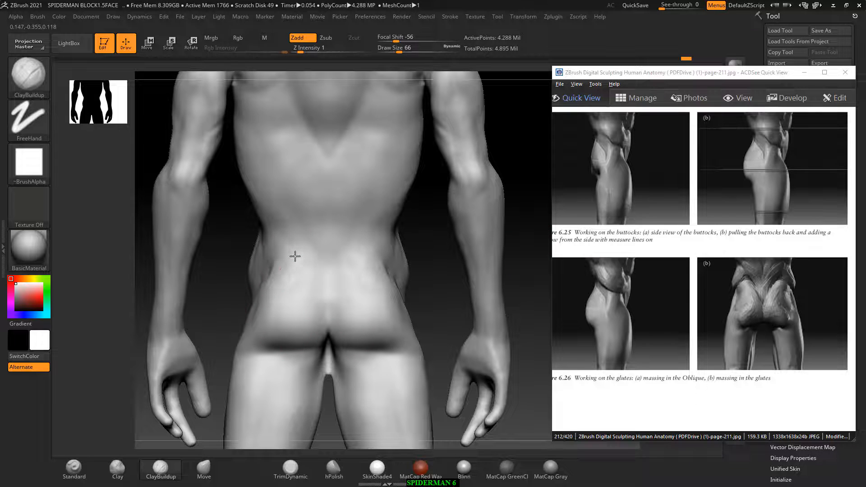
{"action": "left_click_drag", "start_coordinate": [296, 280], "coordinate": [294, 337]}
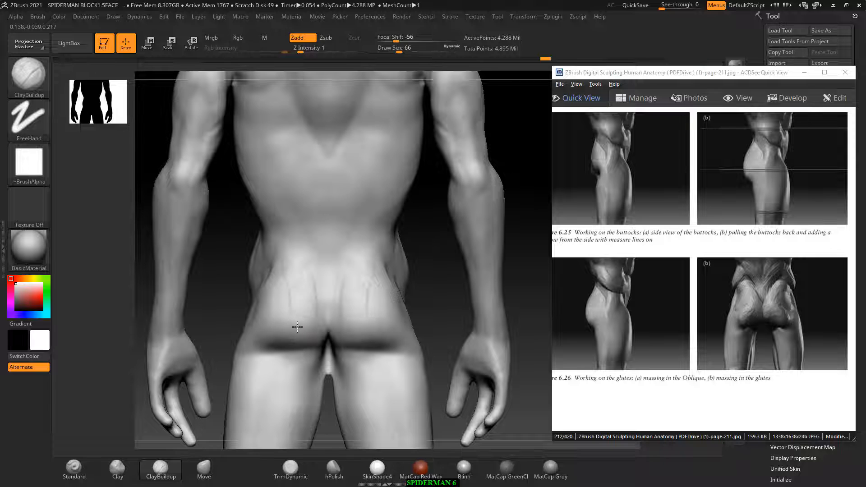
{"action": "key", "text": "shift"}
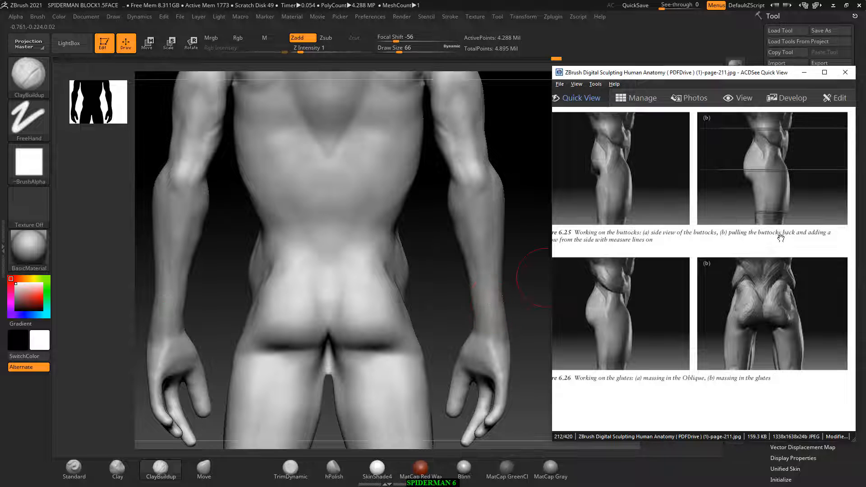
Carve the crease between the lower abdomen and upper thigh with the Standard brush at draw size 26, referring to book page image 212
{"action": "scroll", "coordinate": [780, 239], "scroll_direction": "down", "scroll_amount": 1}
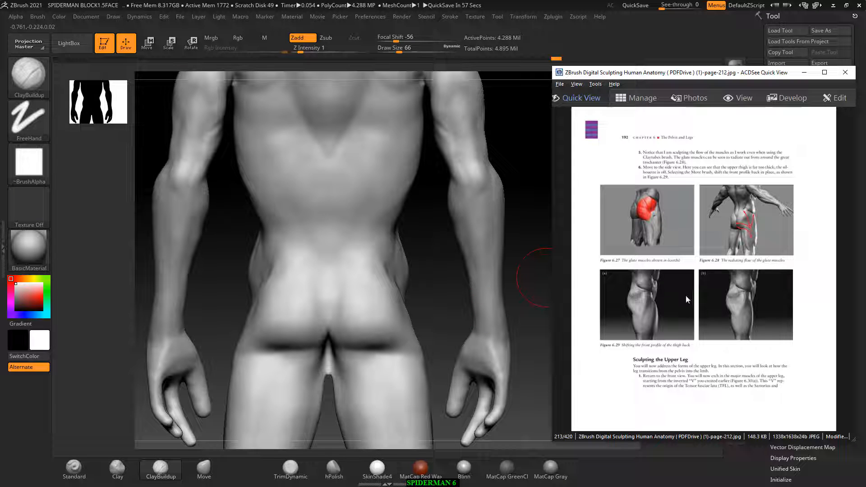
{"action": "left_click_drag", "start_coordinate": [131, 218], "coordinate": [185, 203]}
{"action": "mouse_move", "coordinate": [437, 288]}
{"action": "left_mouse_down", "text": "shift"}
{"action": "mouse_move", "coordinate": [449, 289]}
{"action": "mouse_move", "coordinate": [497, 242]}
{"action": "mouse_move", "coordinate": [489, 261]}
{"action": "mouse_move", "coordinate": [500, 254]}
{"action": "left_mouse_up", "text": "shift"}
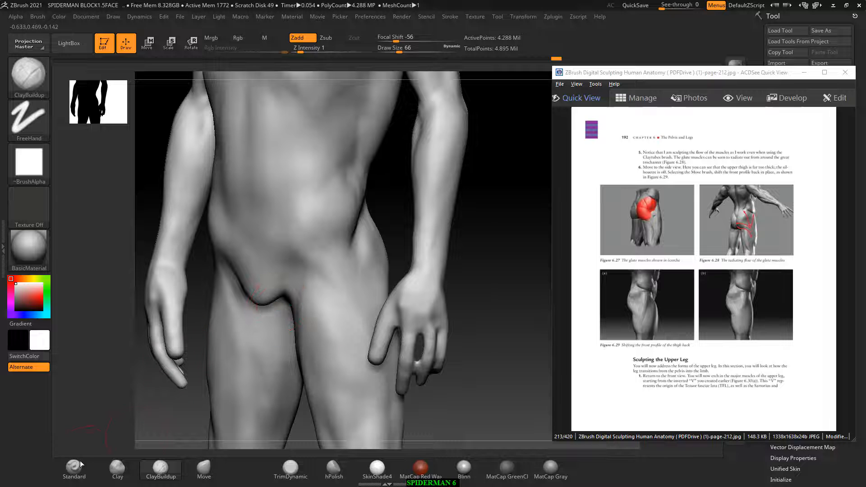
{"action": "key", "text": "b"}
{"action": "key", "text": "s"}
{"action": "key", "text": "t"}
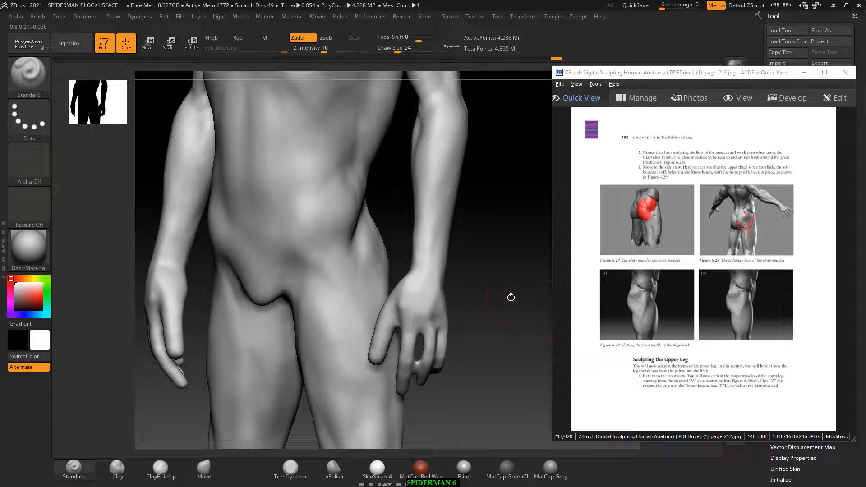
{"action": "key", "text": "bracketleft"}
{"action": "left_click_drag", "start_coordinate": [509, 299], "coordinate": [332, 242]}
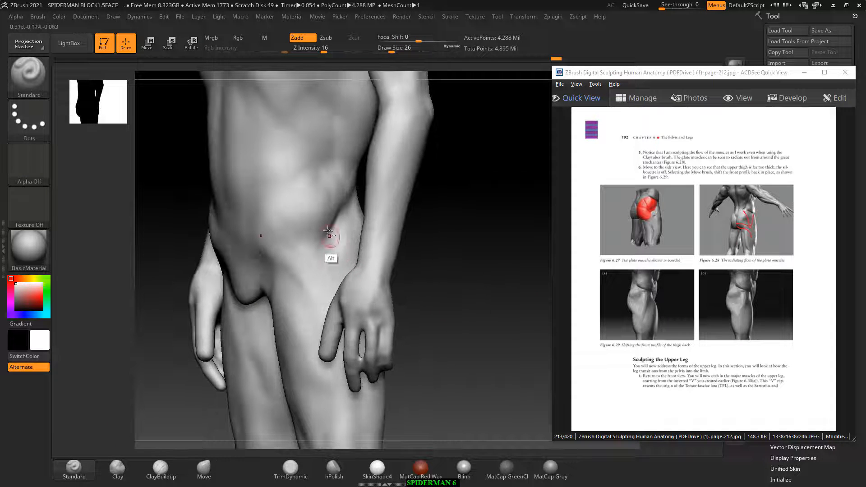
{"action": "left_click_drag", "start_coordinate": [452, 271], "coordinate": [476, 294]}
{"action": "left_click_drag", "start_coordinate": [373, 255], "coordinate": [336, 253]}
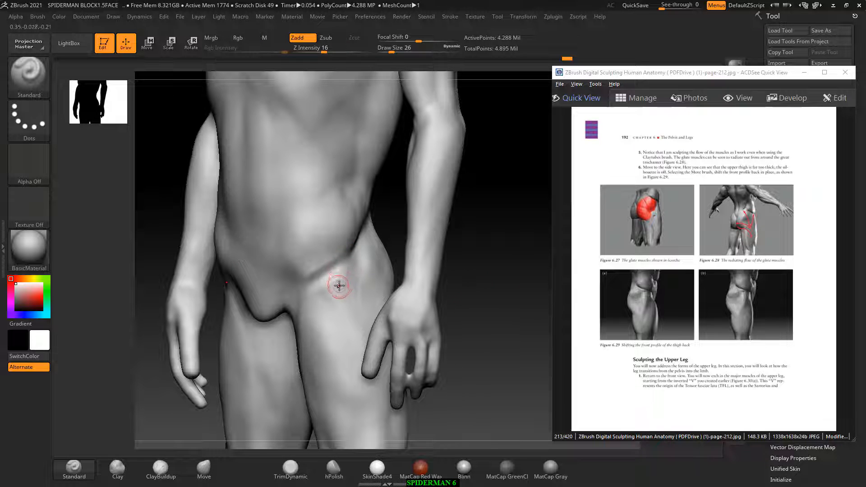
Soften the hip and groin creases on both sides with smoothing strokes at draw size 46
{"action": "key", "text": "bracketright"}
{"action": "key", "text": "bracketright"}
{"action": "key", "text": "bracketright"}
{"action": "key", "text": "shift"}
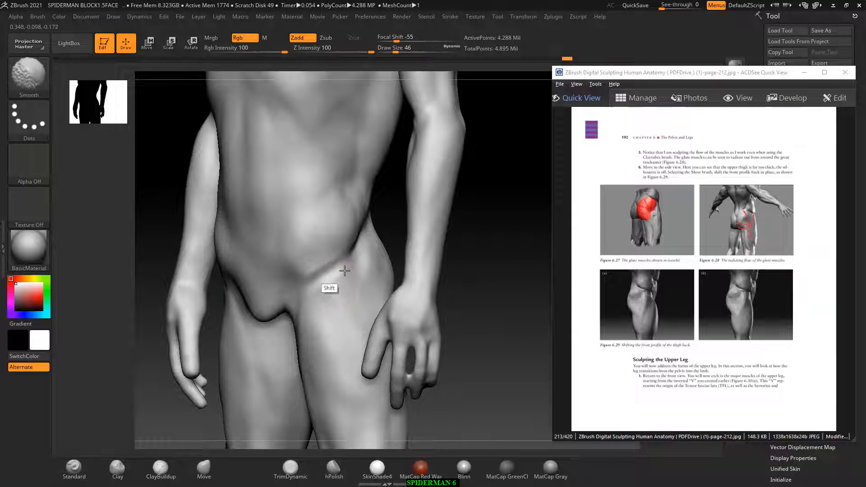
{"action": "mouse_move", "coordinate": [345, 270]}
{"action": "left_mouse_down", "text": "shift"}
{"action": "mouse_move", "coordinate": [317, 285]}
{"action": "mouse_move", "coordinate": [329, 255]}
{"action": "mouse_move", "coordinate": [323, 285]}
{"action": "left_mouse_up", "text": "shift"}
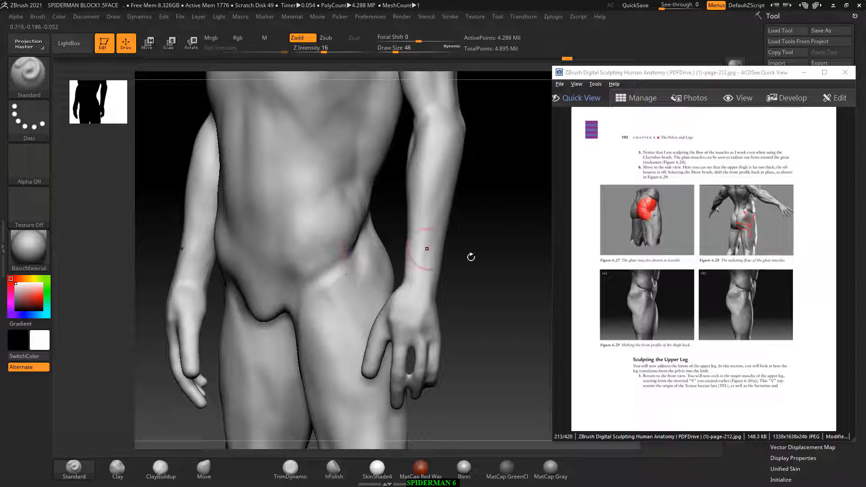
{"action": "left_click_drag", "start_coordinate": [472, 257], "coordinate": [547, 238], "text": "shift"}
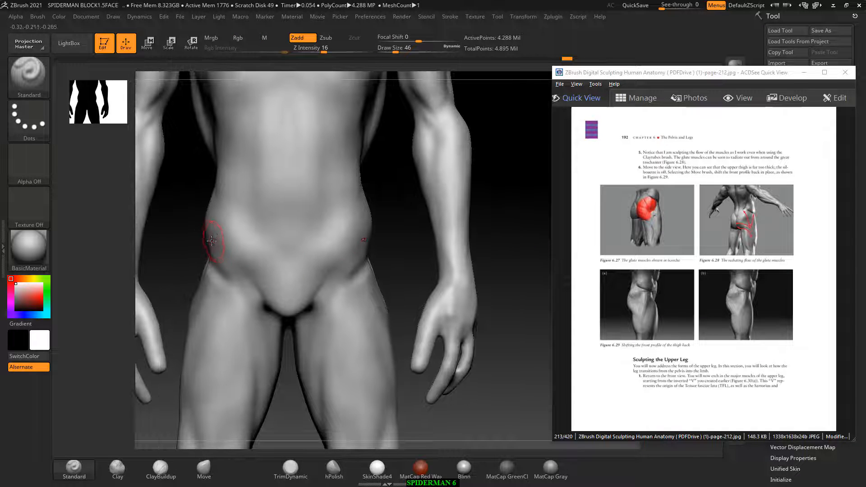
{"action": "key", "text": "shift"}
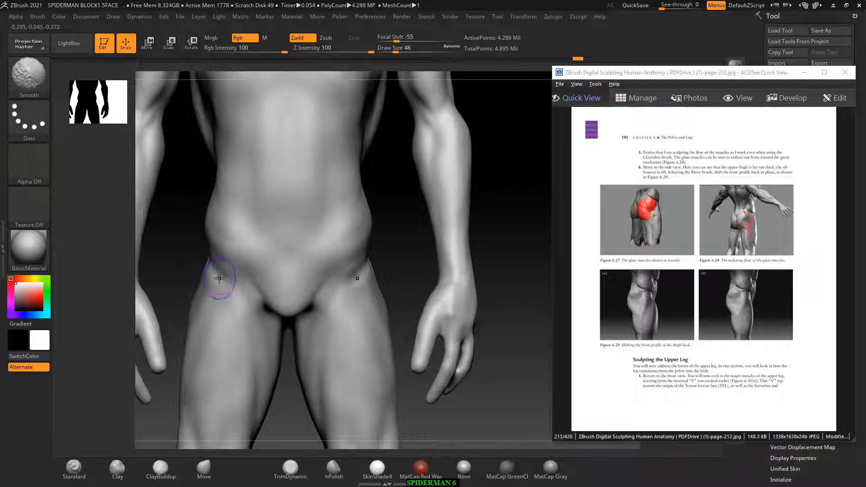
Browse the anatomy book's leg-sculpting pages through to the hand proportion figures on page image 237
{"action": "left_click", "coordinate": [640, 279]}
{"action": "scroll", "coordinate": [640, 279], "scroll_direction": "down", "scroll_amount": 1}
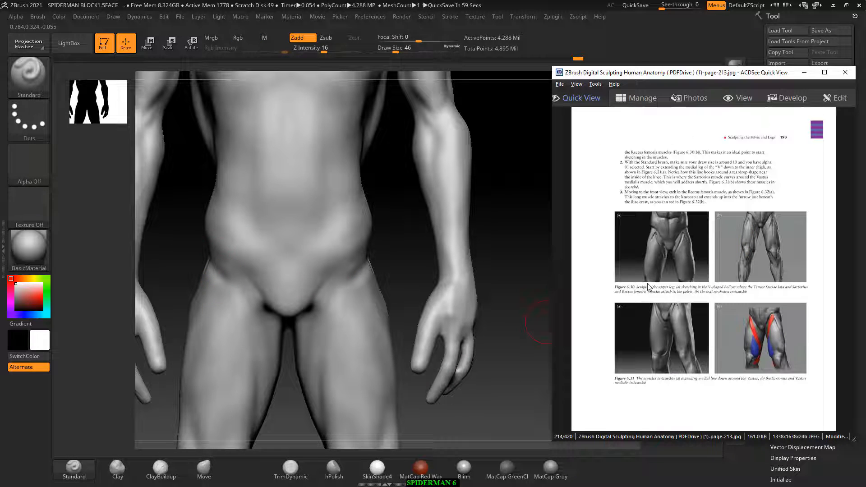
{"action": "scroll", "coordinate": [648, 284], "scroll_direction": "down", "scroll_amount": 1}
{"action": "scroll", "coordinate": [665, 291], "scroll_direction": "down", "scroll_amount": 1}
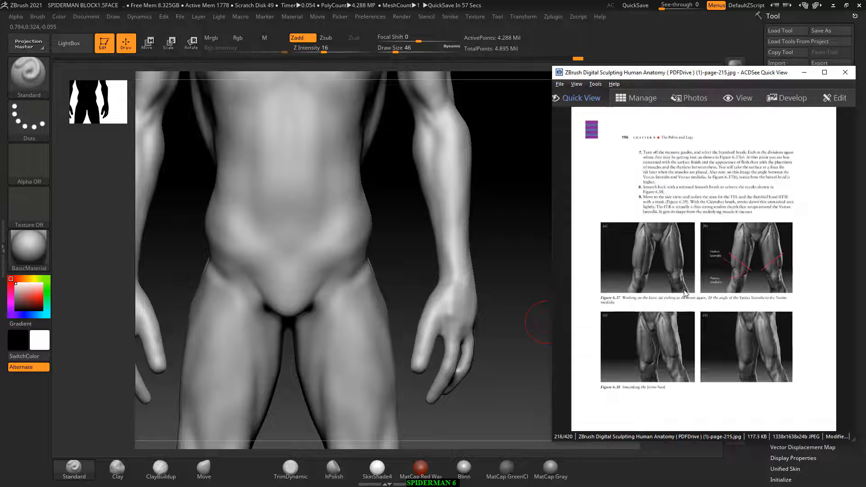
{"action": "scroll", "coordinate": [685, 294], "scroll_direction": "down", "scroll_amount": 1}
{"action": "scroll", "coordinate": [685, 294], "scroll_direction": "down", "scroll_amount": 1}
{"action": "scroll", "coordinate": [686, 296], "scroll_direction": "down", "scroll_amount": 1}
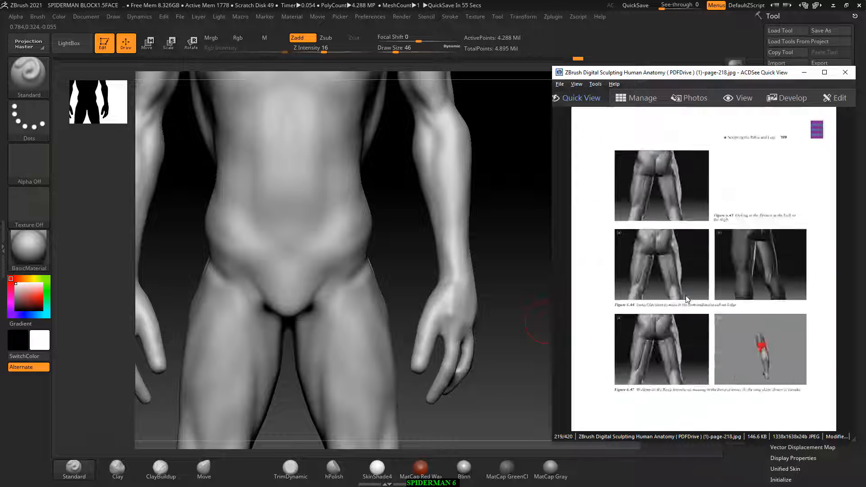
{"action": "scroll", "coordinate": [686, 298], "scroll_direction": "down", "scroll_amount": 9}
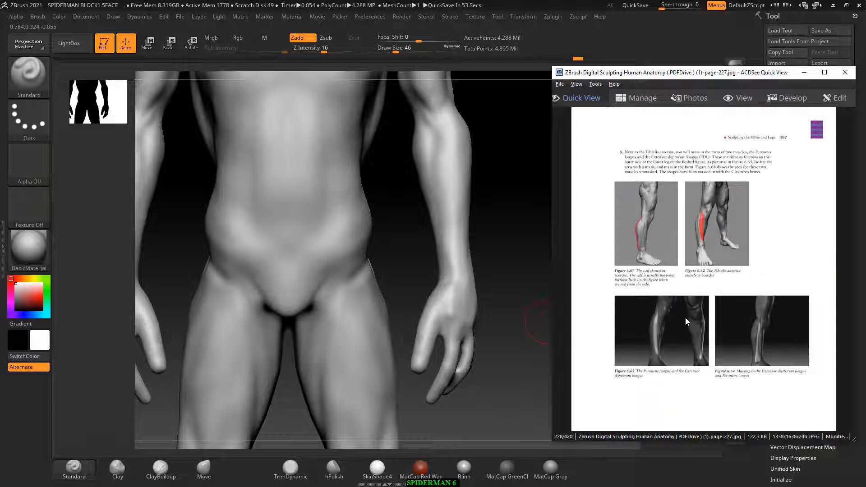
{"action": "scroll", "coordinate": [687, 322], "scroll_direction": "down", "scroll_amount": 10}
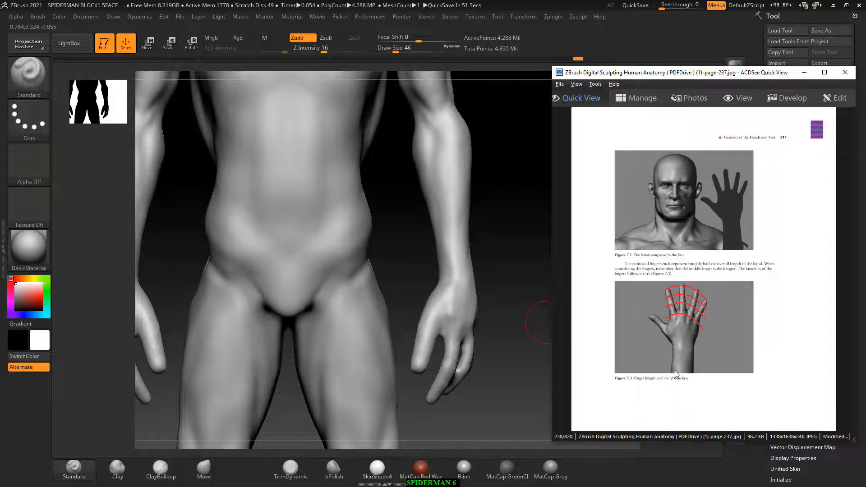
Isolate one hand with its wrist by hiding the rest of the body, and frame it for close work
{"action": "left_click_drag", "start_coordinate": [485, 373], "coordinate": [474, 341]}
{"action": "left_click_drag", "start_coordinate": [499, 253], "coordinate": [375, 433], "text": "ctrl+shift"}
{"action": "left_click_drag", "start_coordinate": [489, 387], "coordinate": [473, 275]}
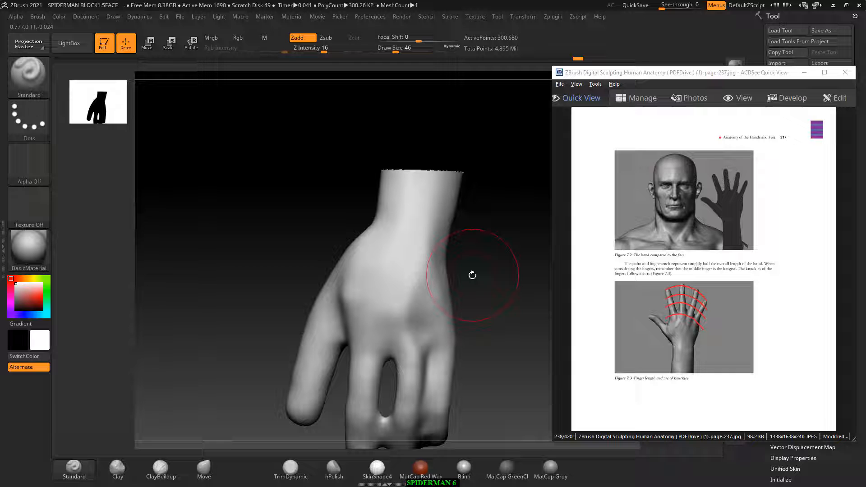
Build up a knuckle ridge across the back of the hand above the fingers with ClayBuildup at draw size 18
{"action": "left_click", "coordinate": [160, 469]}
{"action": "left_click_drag", "start_coordinate": [521, 322], "coordinate": [528, 328]}
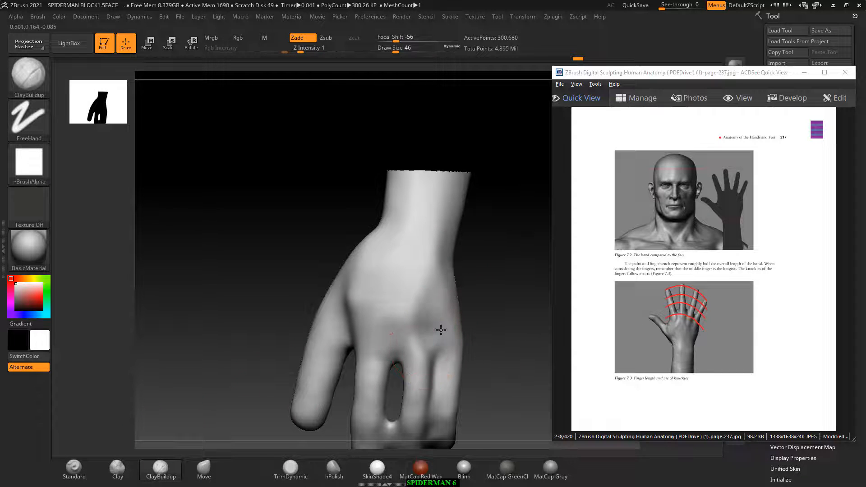
{"action": "left_click_drag", "start_coordinate": [441, 330], "coordinate": [371, 342]}
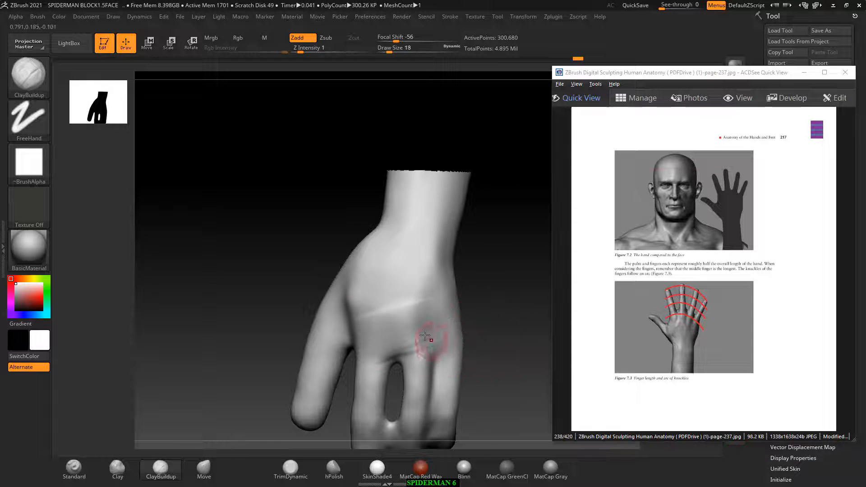
{"action": "left_click_drag", "start_coordinate": [426, 335], "coordinate": [379, 339]}
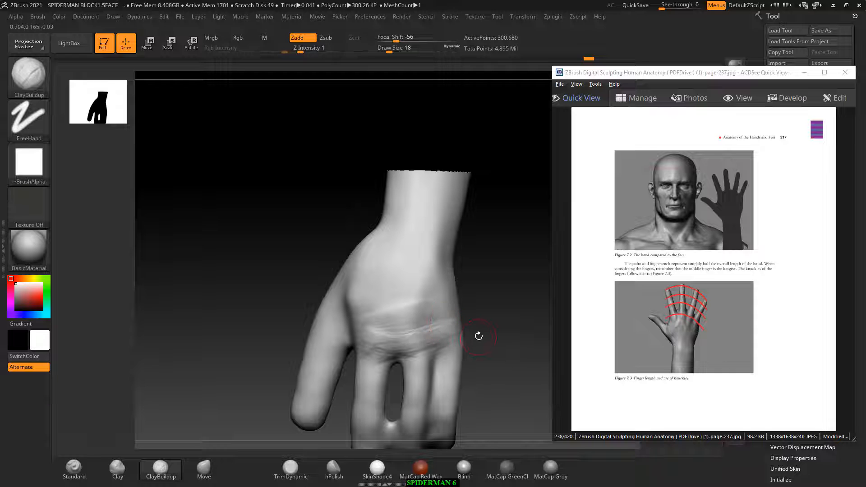
Add volume to the back of the hand with diagonal ClayBuildup strokes from the wrist to the knuckles at draw size 30
{"action": "mouse_move", "coordinate": [497, 288]}
{"action": "left_mouse_down"}
{"action": "mouse_move", "coordinate": [508, 289]}
{"action": "mouse_move", "coordinate": [460, 300]}
{"action": "mouse_move", "coordinate": [461, 272]}
{"action": "mouse_move", "coordinate": [444, 280]}
{"action": "left_mouse_up"}
{"action": "left_click_drag", "start_coordinate": [379, 237], "coordinate": [413, 236]}
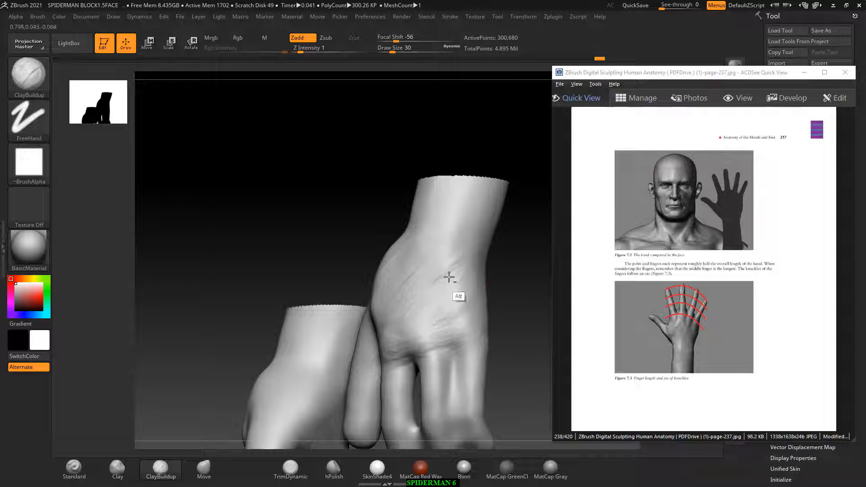
{"action": "left_click_drag", "start_coordinate": [494, 294], "coordinate": [506, 302]}
{"action": "mouse_move", "coordinate": [427, 268]}
{"action": "left_mouse_down", "text": "alt"}
{"action": "mouse_move", "coordinate": [402, 297]}
{"action": "mouse_move", "coordinate": [418, 328]}
{"action": "mouse_move", "coordinate": [412, 292]}
{"action": "mouse_move", "coordinate": [428, 268]}
{"action": "mouse_move", "coordinate": [444, 327]}
{"action": "left_mouse_up", "text": "alt"}
{"action": "mouse_move", "coordinate": [549, 267]}
{"action": "left_mouse_down"}
{"action": "mouse_move", "coordinate": [514, 247]}
{"action": "mouse_move", "coordinate": [456, 255]}
{"action": "left_mouse_up"}
{"action": "mouse_move", "coordinate": [532, 329]}
{"action": "left_mouse_down"}
{"action": "mouse_move", "coordinate": [479, 252]}
{"action": "mouse_move", "coordinate": [480, 276]}
{"action": "left_mouse_up"}
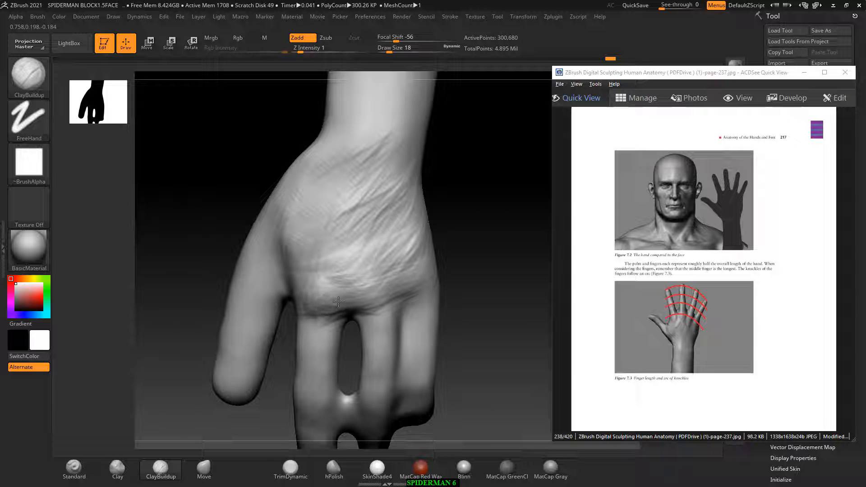
Define the lower knuckle edge and lengthwise tendon lines on the back of the hand with ClayBuildup at draw size 18
{"action": "left_click_drag", "start_coordinate": [339, 302], "coordinate": [318, 317]}
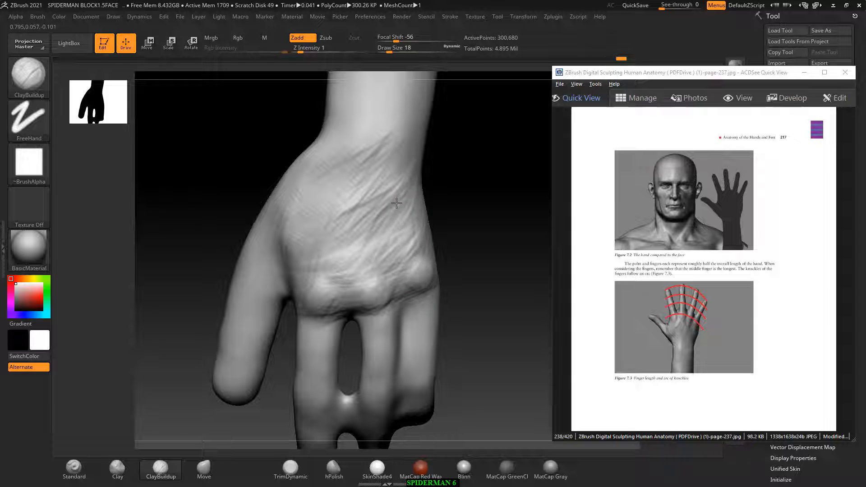
{"action": "left_click_drag", "start_coordinate": [354, 216], "coordinate": [354, 273]}
{"action": "mouse_move", "coordinate": [380, 203]}
{"action": "left_mouse_down"}
{"action": "mouse_move", "coordinate": [379, 280]}
{"action": "mouse_move", "coordinate": [385, 273]}
{"action": "left_mouse_up"}
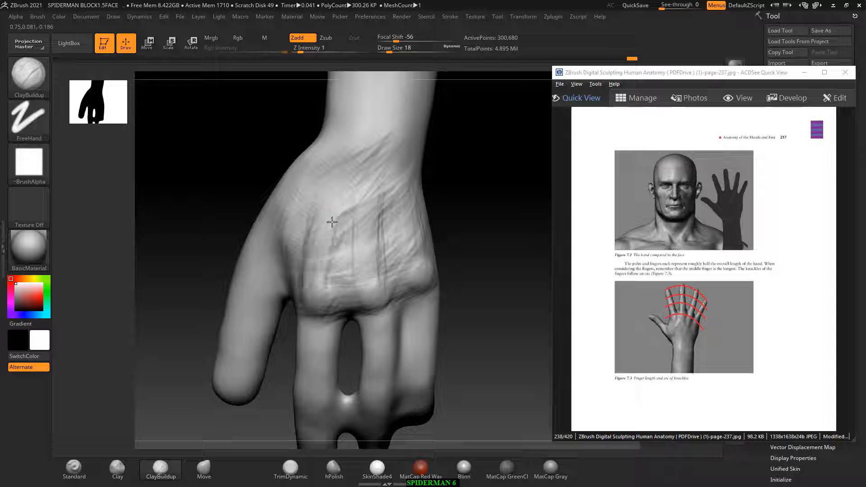
{"action": "left_click_drag", "start_coordinate": [316, 192], "coordinate": [303, 281]}
{"action": "left_click_drag", "start_coordinate": [344, 216], "coordinate": [333, 246]}
{"action": "left_click_drag", "start_coordinate": [322, 194], "coordinate": [306, 253]}
Switch to a maximized Chrome window and minimize the anatomy book image
{"action": "key", "text": "super"}
{"action": "key", "text": "super"}
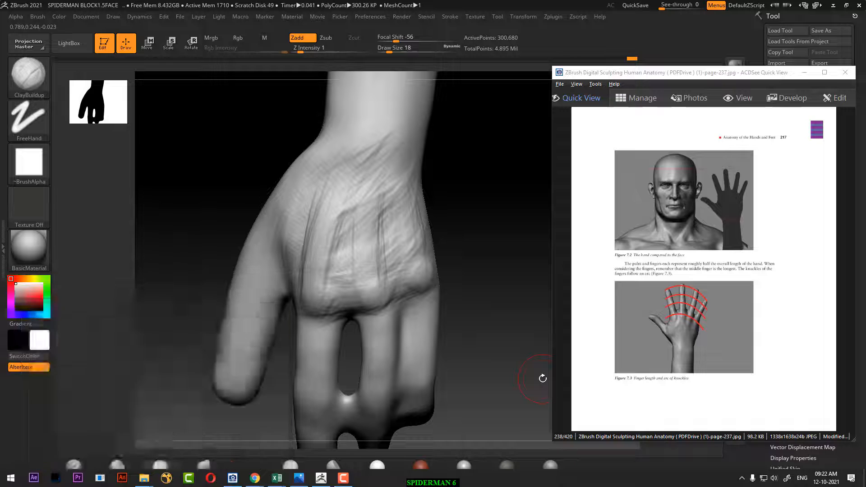
{"action": "key", "text": "super"}
{"action": "type", "text": "ch"}
{"action": "left_click", "coordinate": [194, 354]}
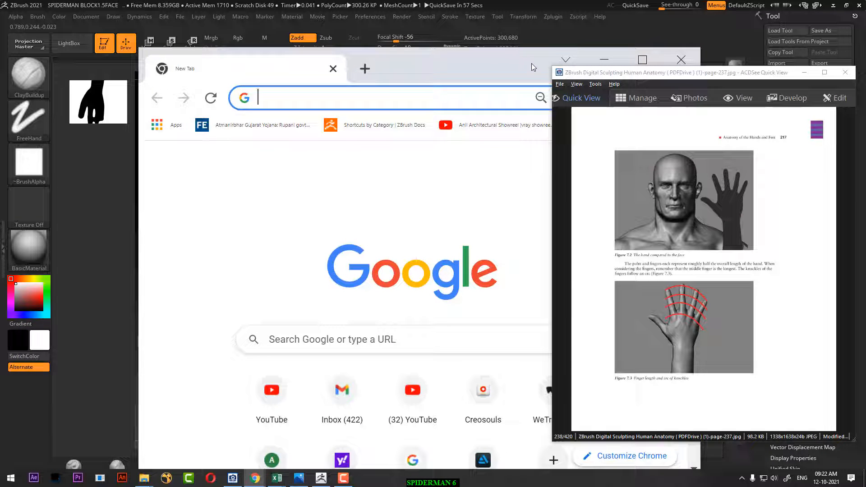
{"action": "left_click", "coordinate": [804, 73]}
{"action": "left_click", "coordinate": [645, 62]}
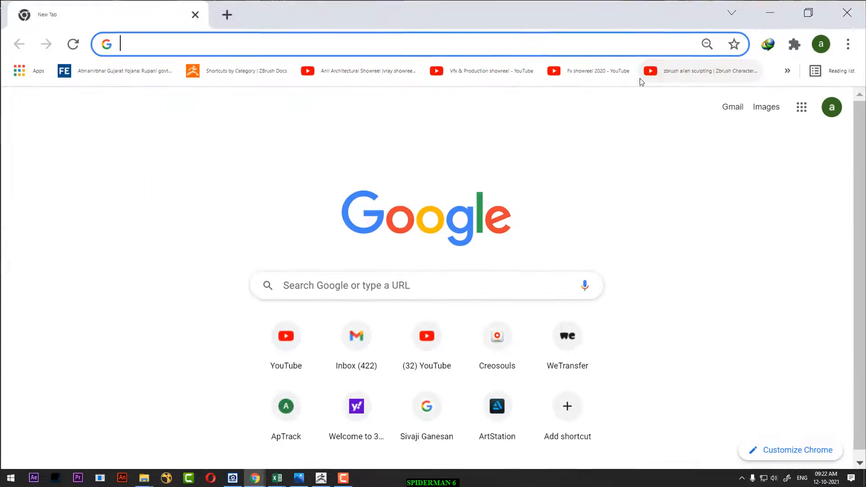
Open the bookmarked 2019 architectural showreel video, pause it, and go to its channel, cg artist all rounder
{"action": "left_click", "coordinate": [335, 73]}
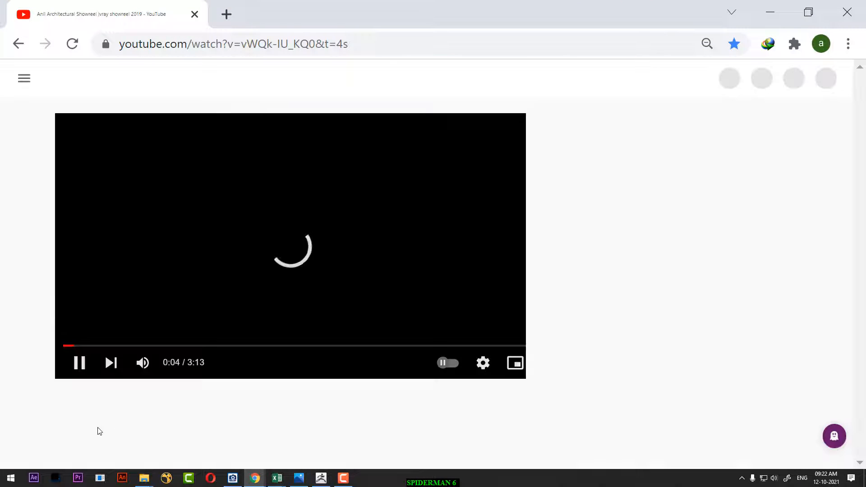
{"action": "left_click", "coordinate": [79, 366]}
{"action": "scroll", "coordinate": [126, 343], "scroll_direction": "down", "scroll_amount": 3}
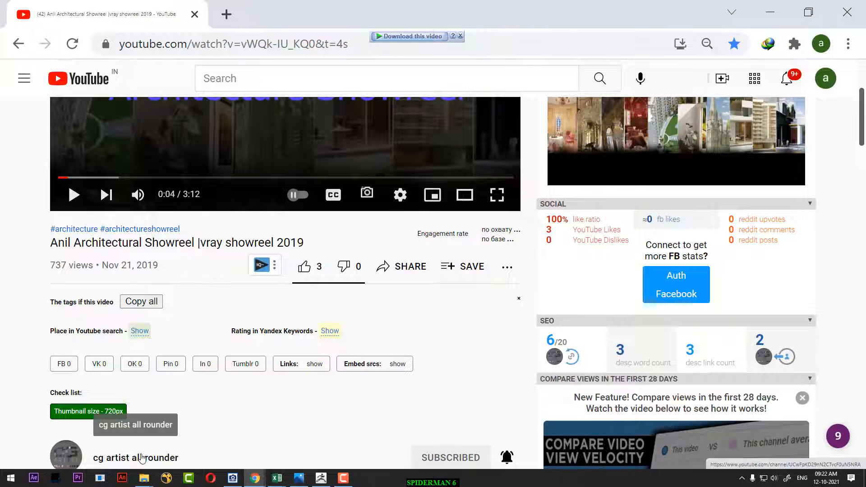
{"action": "left_click", "coordinate": [147, 457]}
Search the channel for "ZBRUSH HAND" and open the hand block, part 1 and part 2 videos in separate tabs
{"action": "left_click", "coordinate": [641, 322]}
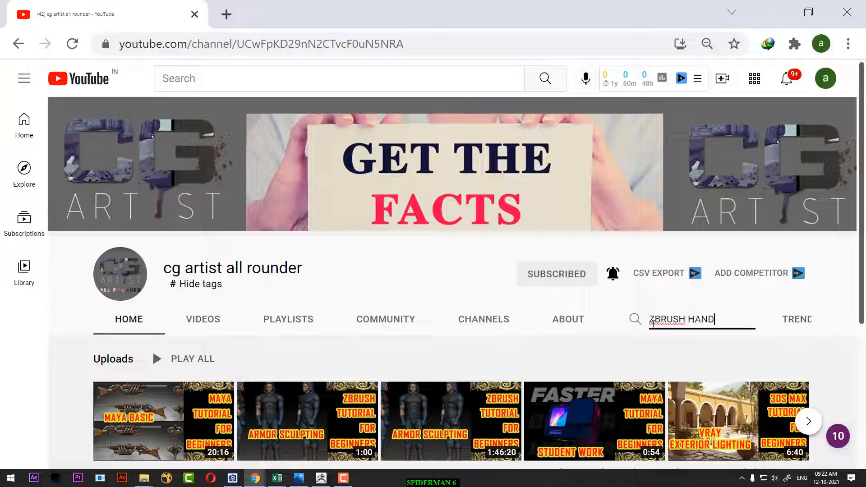
{"action": "key", "text": "Return"}
{"action": "scroll", "coordinate": [228, 426], "scroll_direction": "down", "scroll_amount": 2}
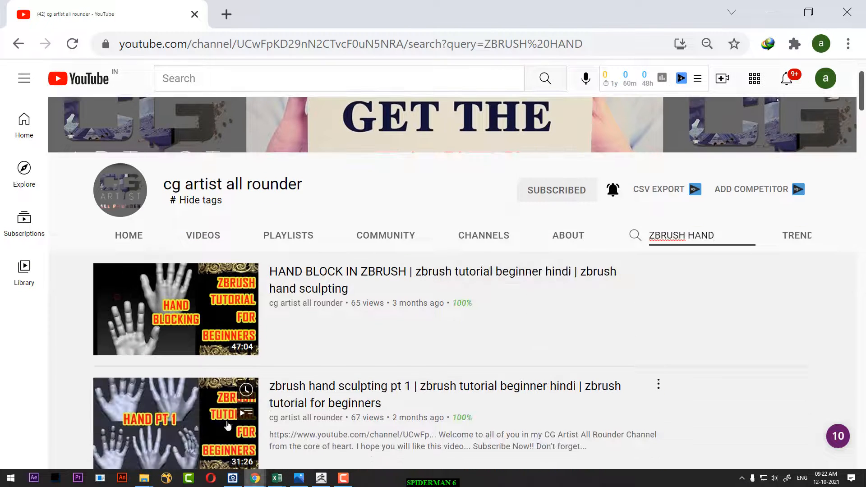
{"action": "middle_click", "coordinate": [181, 419]}
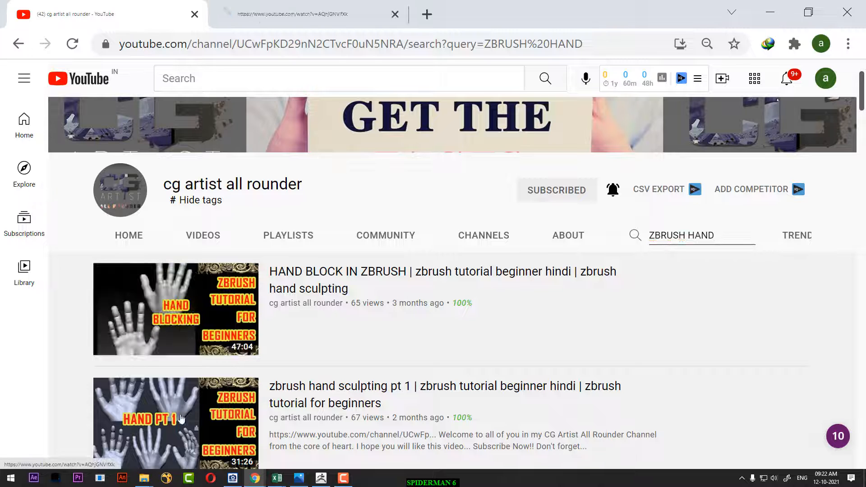
{"action": "scroll", "coordinate": [180, 419], "scroll_direction": "down", "scroll_amount": 2}
{"action": "scroll", "coordinate": [178, 446], "scroll_direction": "down", "scroll_amount": 3}
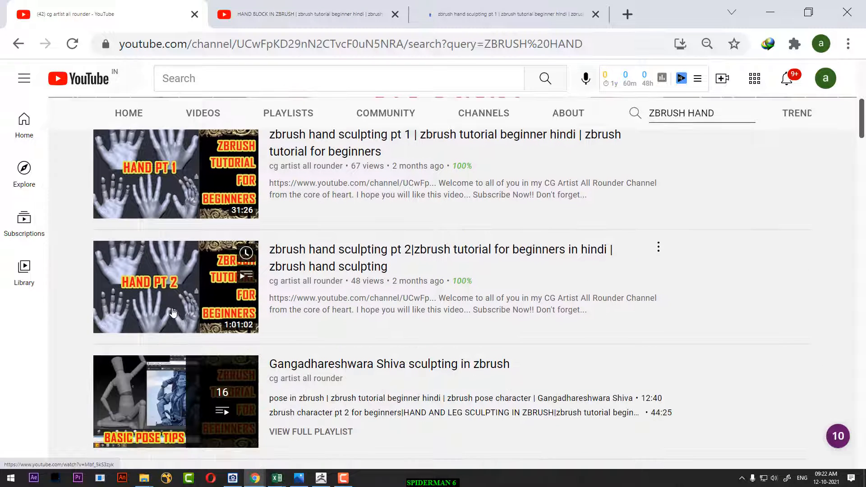
{"action": "middle_click", "coordinate": [189, 308]}
Mute the HAND BLOCK IN ZBRUSH video and skim through its stages from start to near the end
{"action": "left_click", "coordinate": [246, 6]}
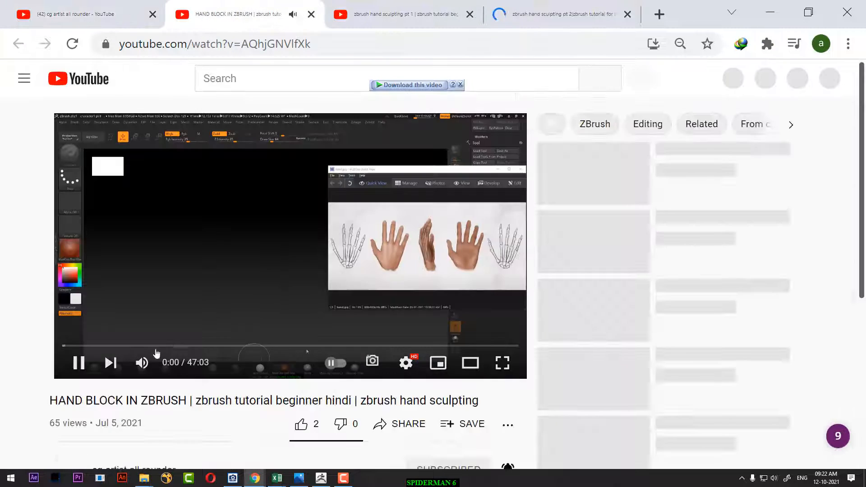
{"action": "left_click", "coordinate": [142, 362]}
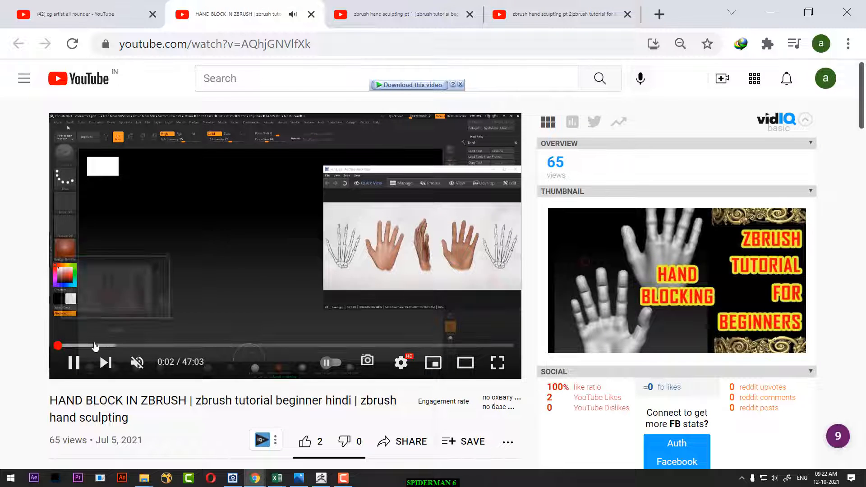
{"action": "left_click", "coordinate": [80, 346]}
{"action": "left_click", "coordinate": [93, 345]}
{"action": "left_click", "coordinate": [110, 346]}
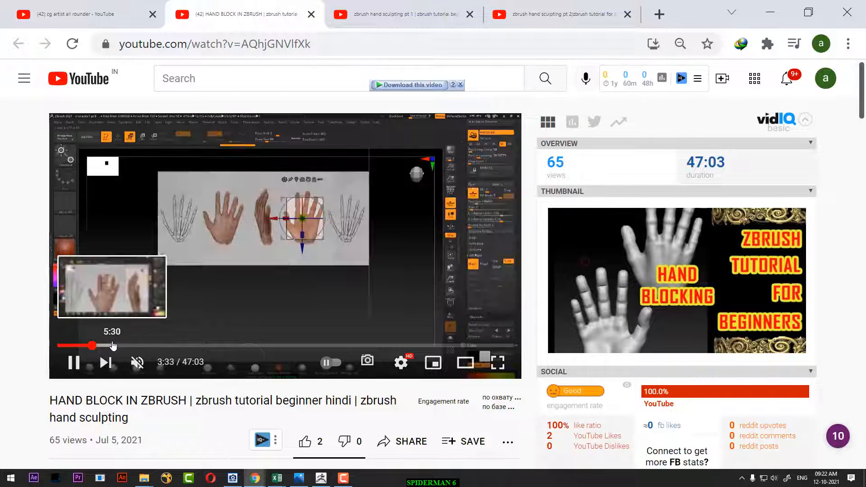
{"action": "left_click", "coordinate": [124, 346]}
{"action": "left_click", "coordinate": [146, 346]}
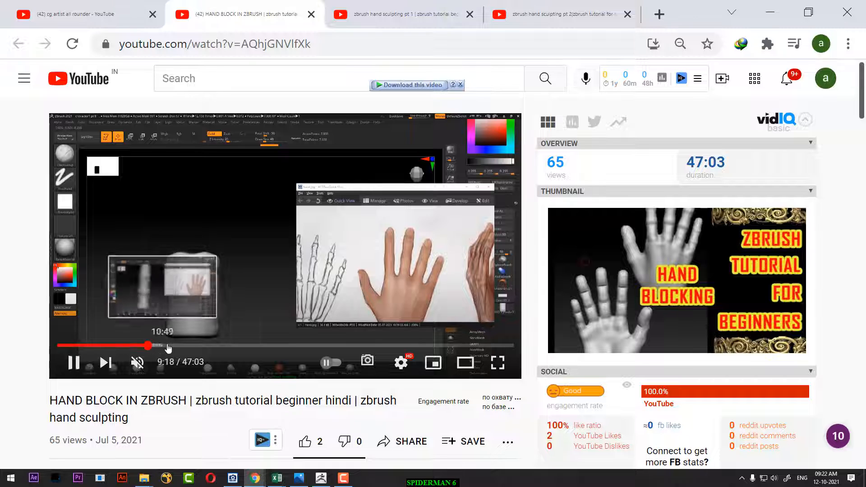
{"action": "left_click", "coordinate": [165, 346]}
{"action": "left_click", "coordinate": [193, 346]}
{"action": "left_click", "coordinate": [212, 346]}
{"action": "left_click", "coordinate": [236, 345]}
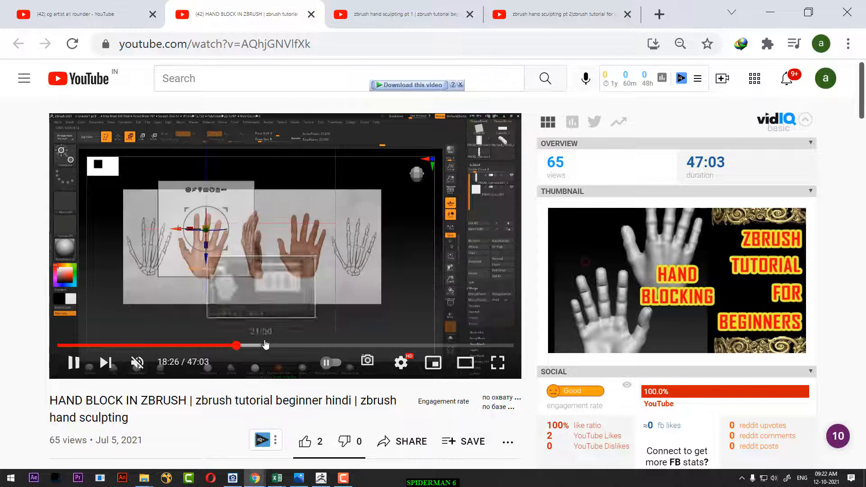
{"action": "left_click", "coordinate": [269, 345]}
{"action": "left_click", "coordinate": [326, 345]}
{"action": "left_click", "coordinate": [409, 345]}
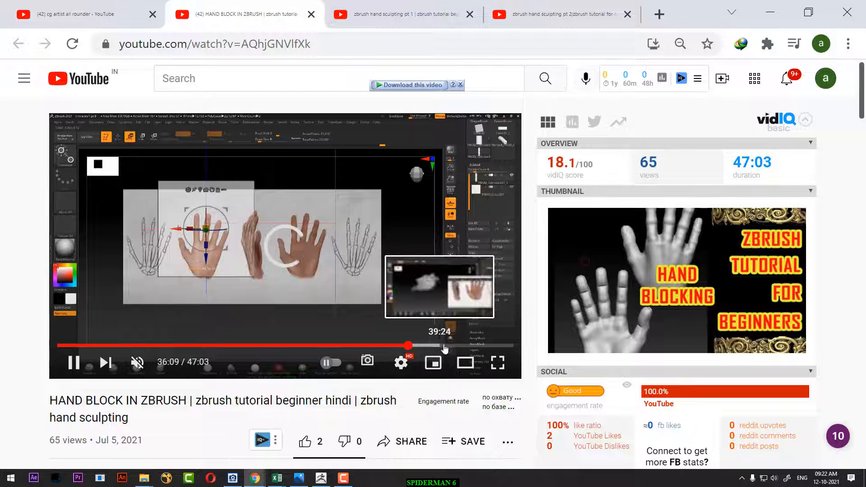
Mute the zbrush hand sculpting pt 1 video and skip through it to past the halfway point
{"action": "key", "text": "ctrl+Tab"}
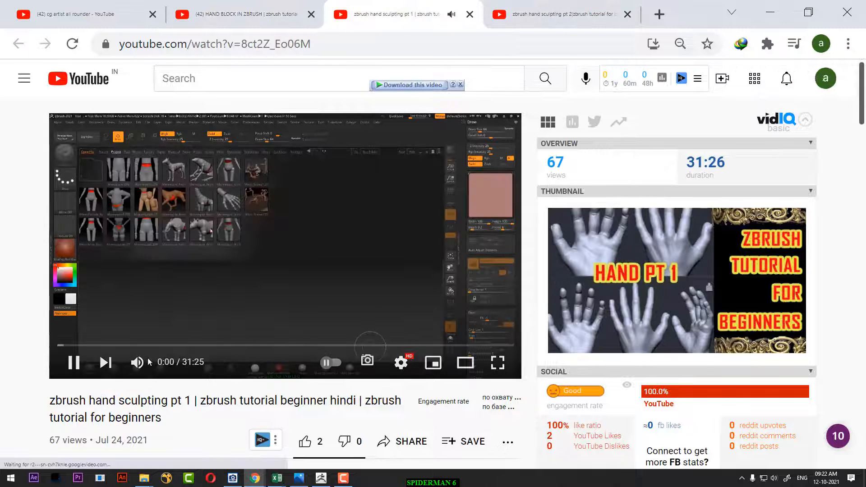
{"action": "left_click", "coordinate": [137, 363]}
{"action": "left_click", "coordinate": [129, 345]}
{"action": "left_click", "coordinate": [200, 345]}
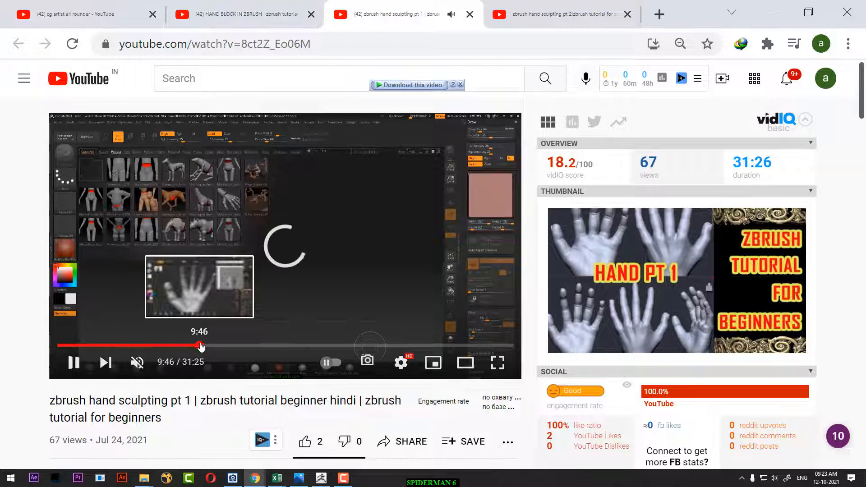
{"action": "left_click", "coordinate": [254, 345]}
{"action": "left_click", "coordinate": [326, 346]}
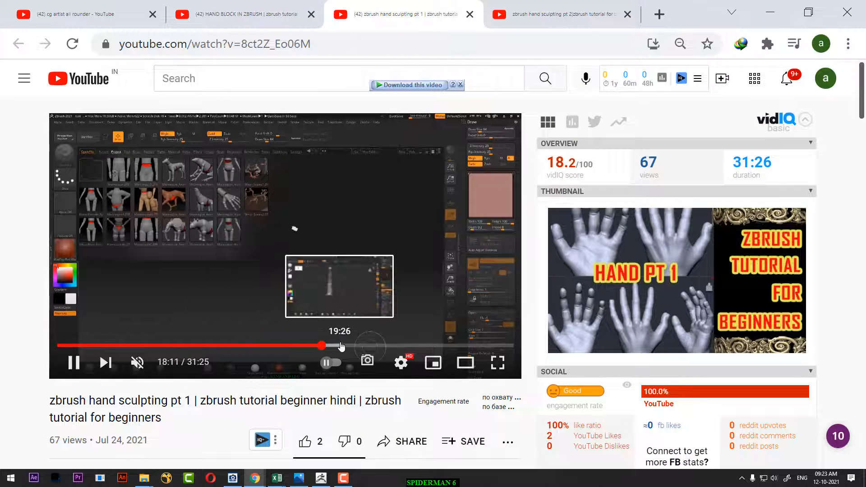
Mute the zbrush hand sculpting pt 2 video and skim through to the finished palm near its end
{"action": "key", "text": "ctrl+Tab"}
{"action": "left_click", "coordinate": [138, 363]}
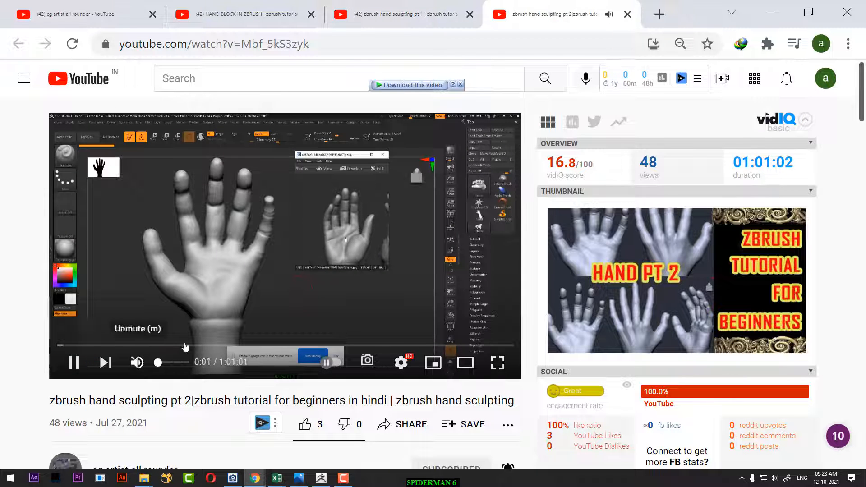
{"action": "left_click", "coordinate": [190, 346]}
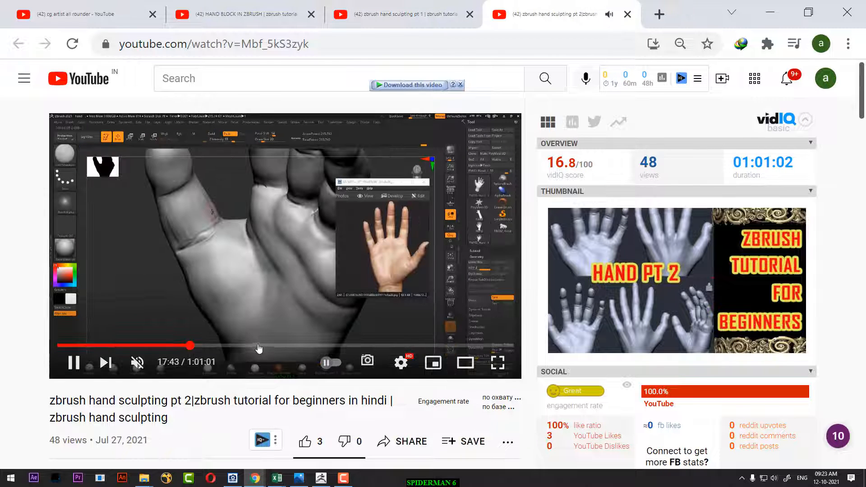
{"action": "left_click", "coordinate": [262, 346]}
{"action": "left_click", "coordinate": [303, 346]}
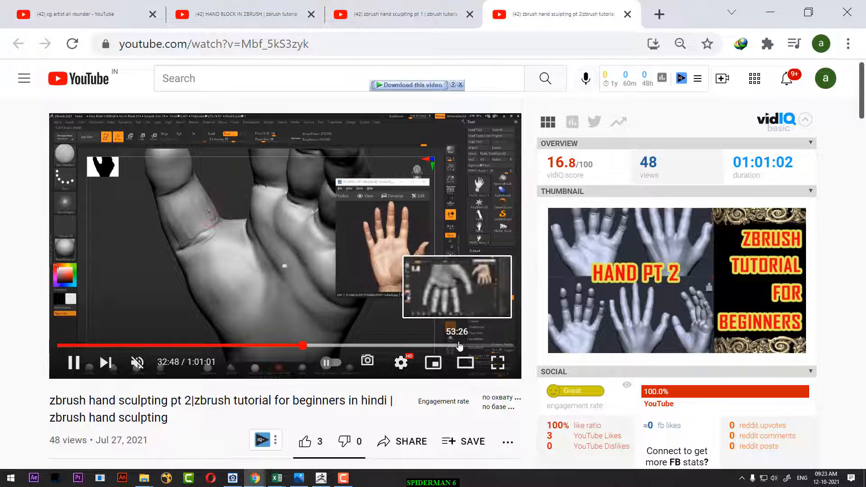
{"action": "left_click", "coordinate": [459, 345]}
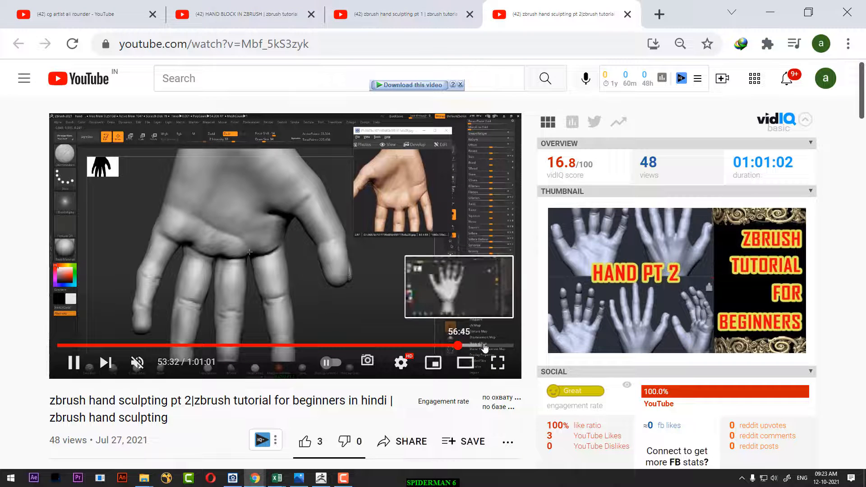
{"action": "left_click", "coordinate": [483, 345]}
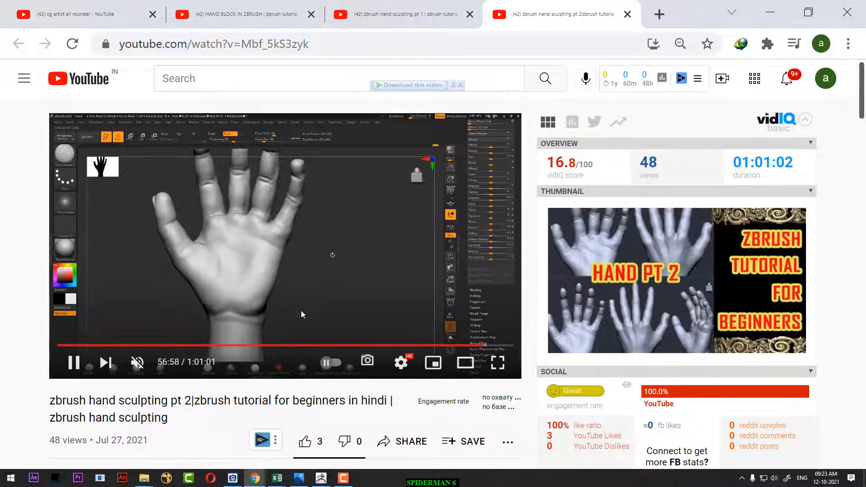
Return to the hand sculpt in ZBrush and bring anatomy book page image 237 back beside it
{"action": "left_click", "coordinate": [776, 4]}
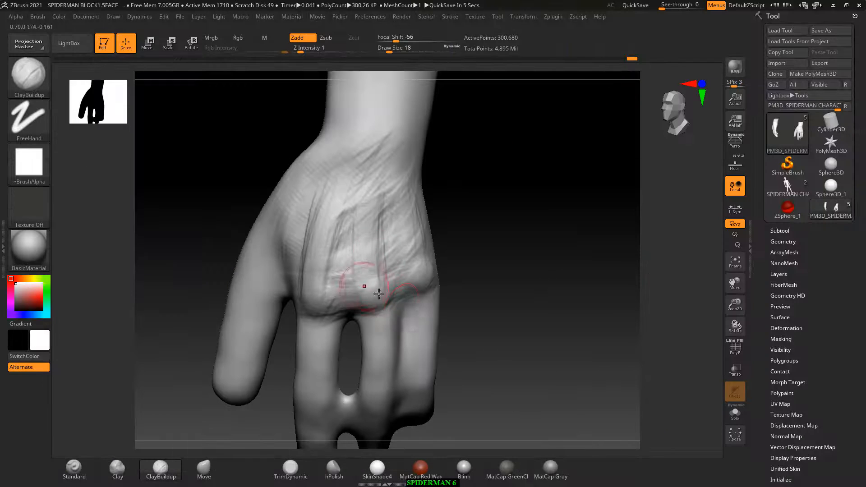
{"action": "left_click_drag", "start_coordinate": [493, 276], "coordinate": [580, 258]}
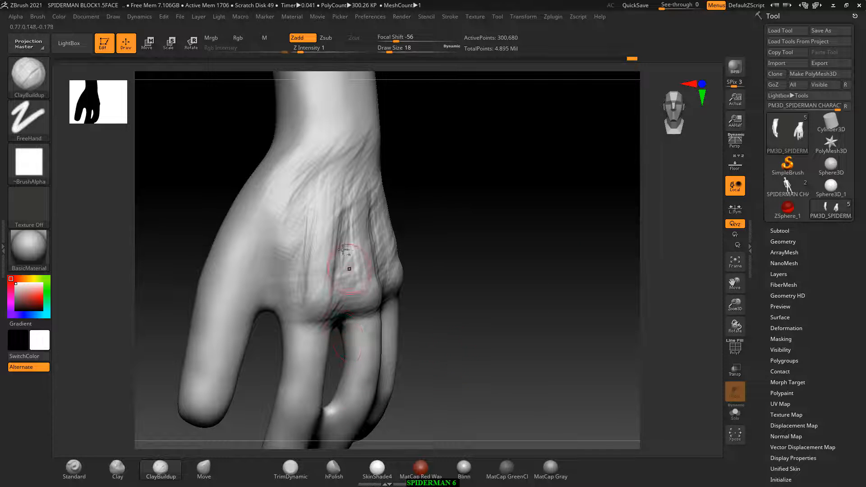
{"action": "key", "text": "alt+Tab"}
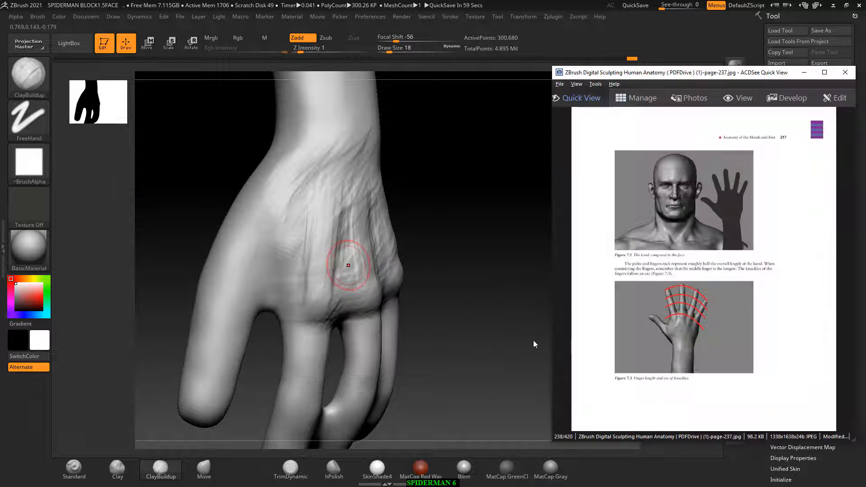
Smooth the tendon lines and knuckle strokes across the back of the hand at draw size 18
{"action": "left_click_drag", "start_coordinate": [533, 340], "coordinate": [497, 334]}
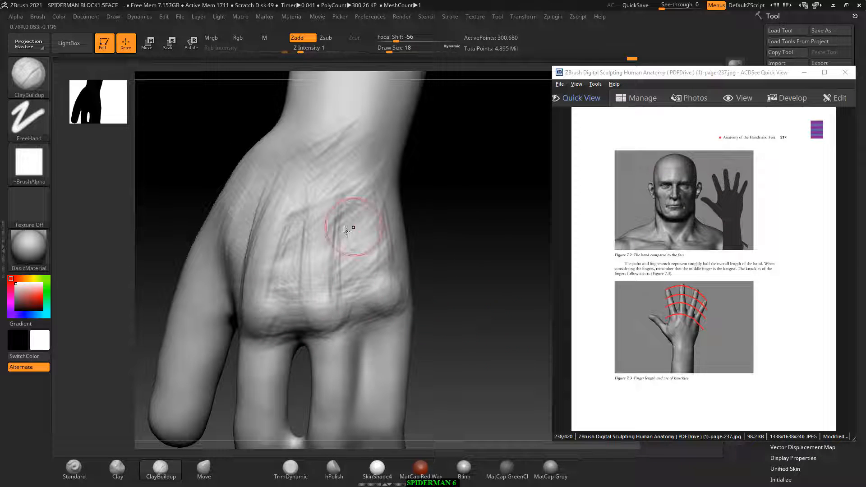
{"action": "left_click_drag", "start_coordinate": [346, 231], "coordinate": [326, 206], "text": "shift"}
{"action": "left_click_drag", "start_coordinate": [350, 266], "coordinate": [376, 311], "text": "shift"}
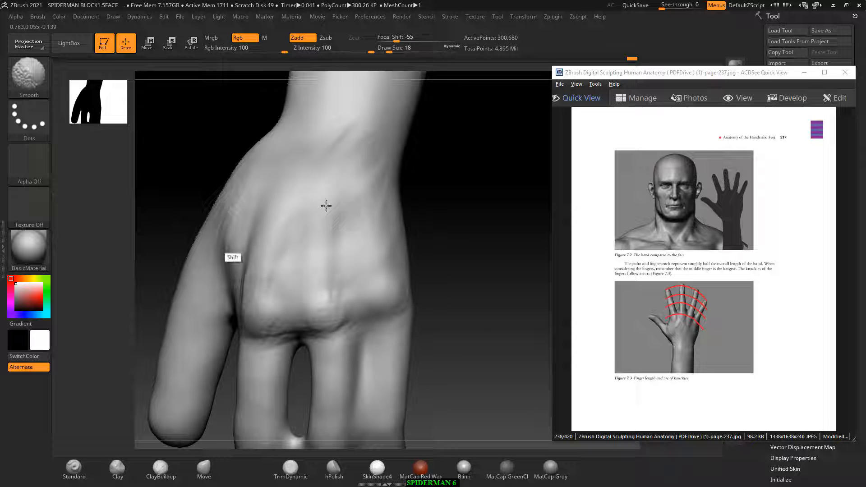
Smooth the back of the hand, and carve a shallow hollow into the palm with ClayBuildup at draw size 18
{"action": "left_click_drag", "start_coordinate": [225, 251], "coordinate": [257, 203], "text": "shift"}
{"action": "left_click_drag", "start_coordinate": [461, 257], "coordinate": [397, 271]}
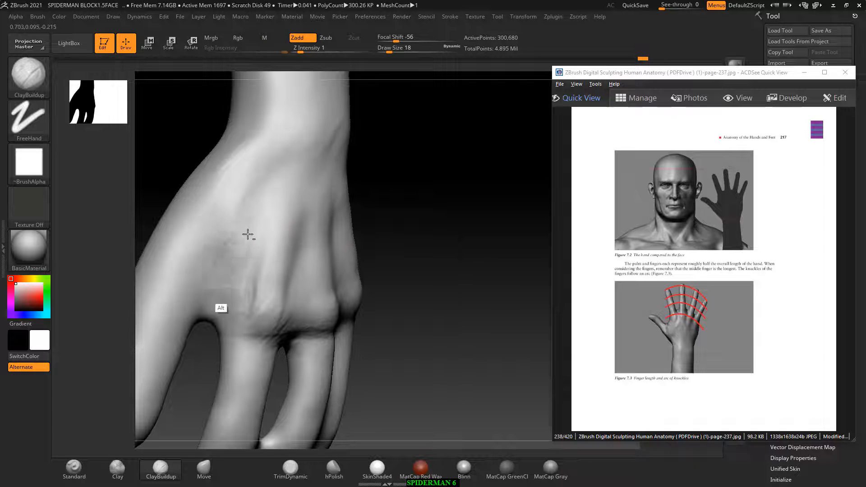
{"action": "mouse_move", "coordinate": [367, 176]}
{"action": "left_mouse_down"}
{"action": "mouse_move", "coordinate": [464, 223]}
{"action": "mouse_move", "coordinate": [464, 235]}
{"action": "mouse_move", "coordinate": [437, 230]}
{"action": "mouse_move", "coordinate": [421, 253]}
{"action": "mouse_move", "coordinate": [478, 242]}
{"action": "mouse_move", "coordinate": [481, 257]}
{"action": "left_mouse_up"}
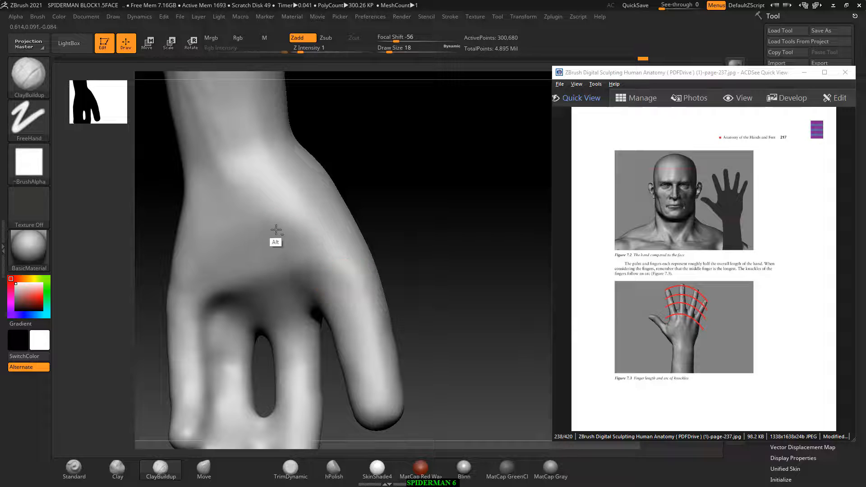
{"action": "mouse_move", "coordinate": [277, 230]}
{"action": "left_mouse_down", "text": "alt"}
{"action": "mouse_move", "coordinate": [264, 221]}
{"action": "mouse_move", "coordinate": [221, 229]}
{"action": "left_mouse_up", "text": "alt"}
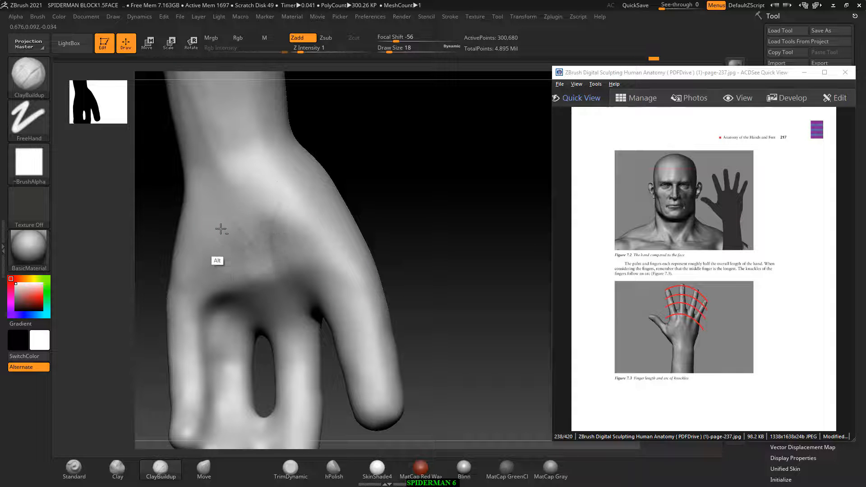
{"action": "left_click_drag", "start_coordinate": [415, 229], "coordinate": [451, 194]}
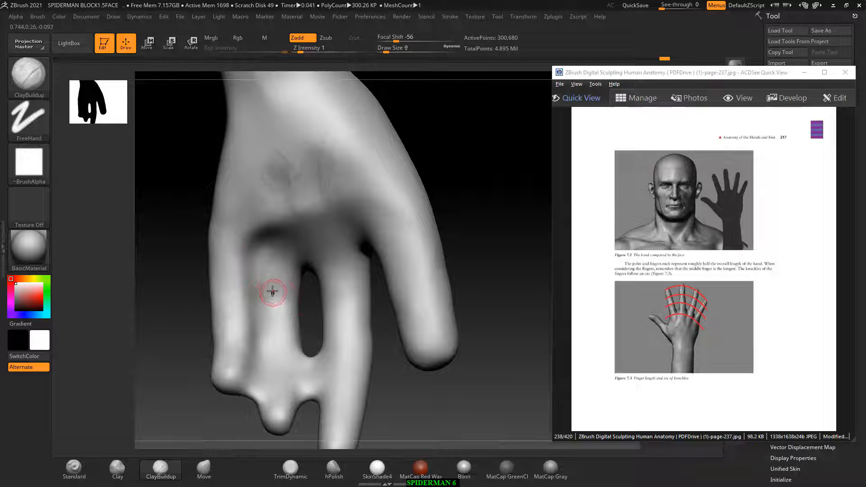
Carve in between the two outer fingers on the palm side, defining their separation with the Standard brush at draw size 8
{"action": "left_click_drag", "start_coordinate": [261, 295], "coordinate": [254, 373], "text": "alt"}
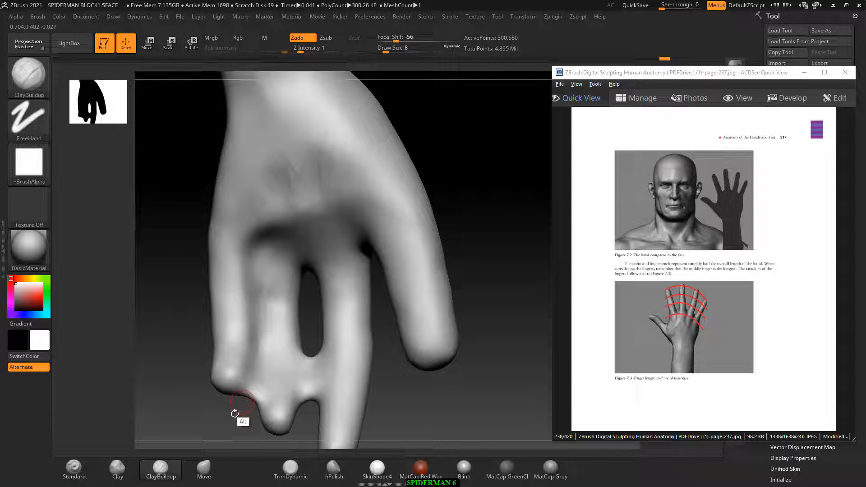
{"action": "left_click", "coordinate": [74, 472]}
{"action": "left_click_drag", "start_coordinate": [264, 290], "coordinate": [255, 366], "text": "alt"}
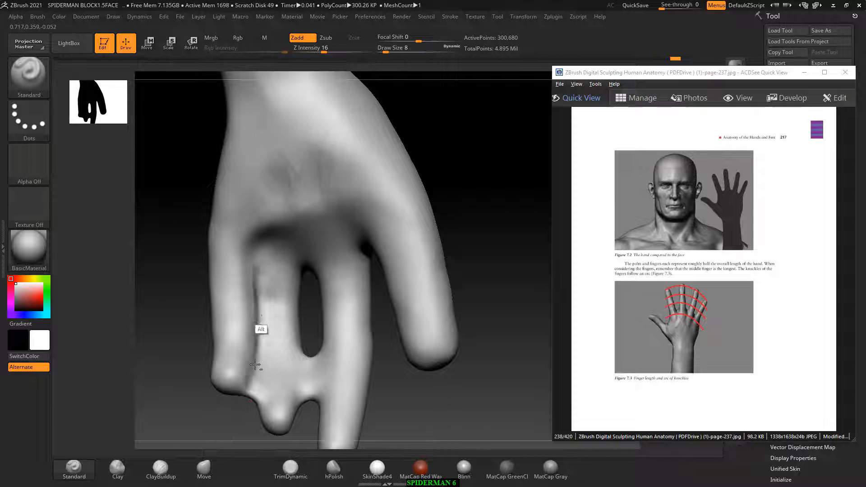
{"action": "left_click_drag", "start_coordinate": [260, 250], "coordinate": [256, 365], "text": "alt"}
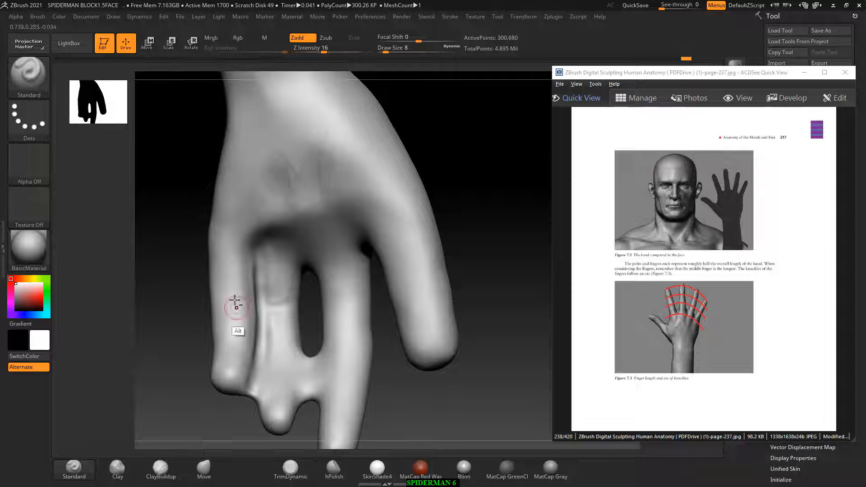
Carve joint creases across the undersides of the two outer fingers, undoing the last stroke
{"action": "left_click_drag", "start_coordinate": [232, 297], "coordinate": [253, 312], "text": "alt"}
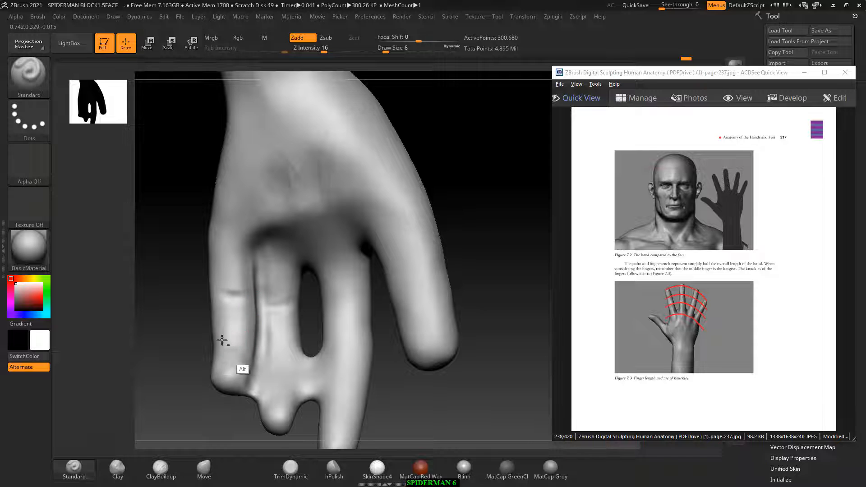
{"action": "left_click_drag", "start_coordinate": [281, 378], "coordinate": [294, 368], "text": "alt"}
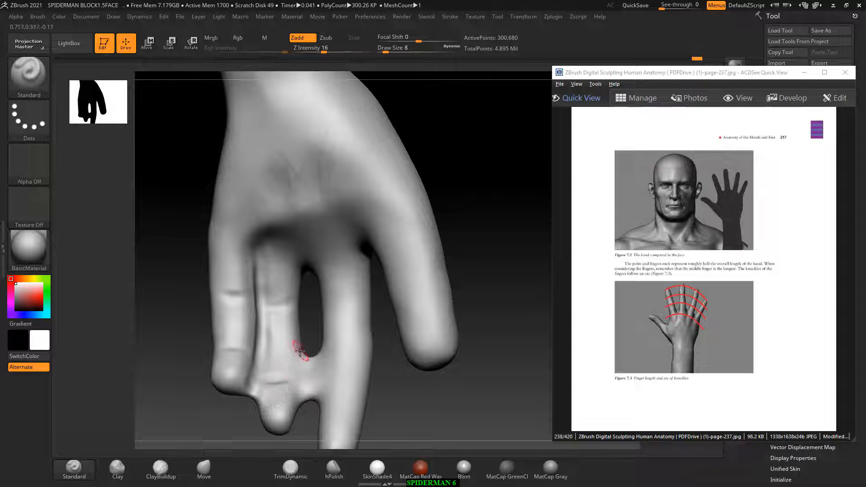
{"action": "key", "text": "ctrl+z"}
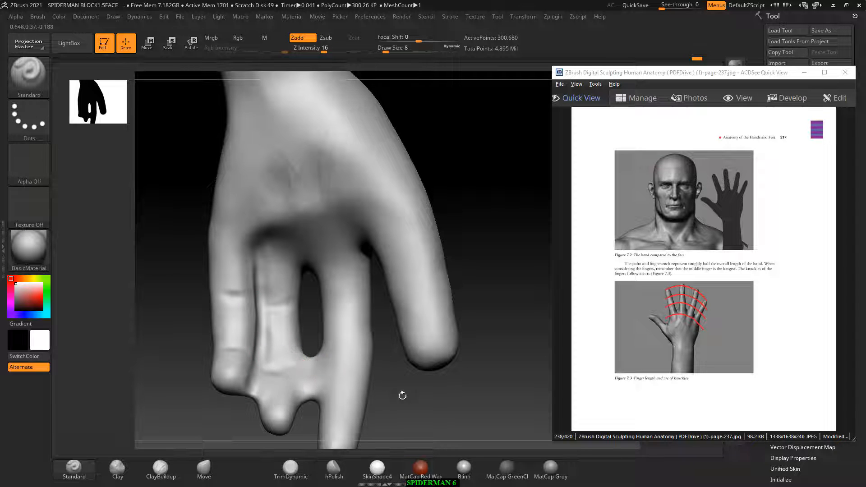
Carve joint creases across the underside of the finger next to the thumb with the Standard brush
{"action": "left_click_drag", "start_coordinate": [403, 396], "coordinate": [353, 339]}
{"action": "mouse_move", "coordinate": [297, 267]}
{"action": "left_mouse_down", "text": "alt"}
{"action": "mouse_move", "coordinate": [325, 266]}
{"action": "mouse_move", "coordinate": [345, 329]}
{"action": "mouse_move", "coordinate": [327, 336]}
{"action": "left_mouse_up", "text": "alt"}
{"action": "mouse_move", "coordinate": [415, 379]}
{"action": "left_mouse_down"}
{"action": "mouse_move", "coordinate": [414, 395]}
{"action": "mouse_move", "coordinate": [427, 410]}
{"action": "mouse_move", "coordinate": [388, 305]}
{"action": "left_mouse_up"}
{"action": "key", "text": "alt"}
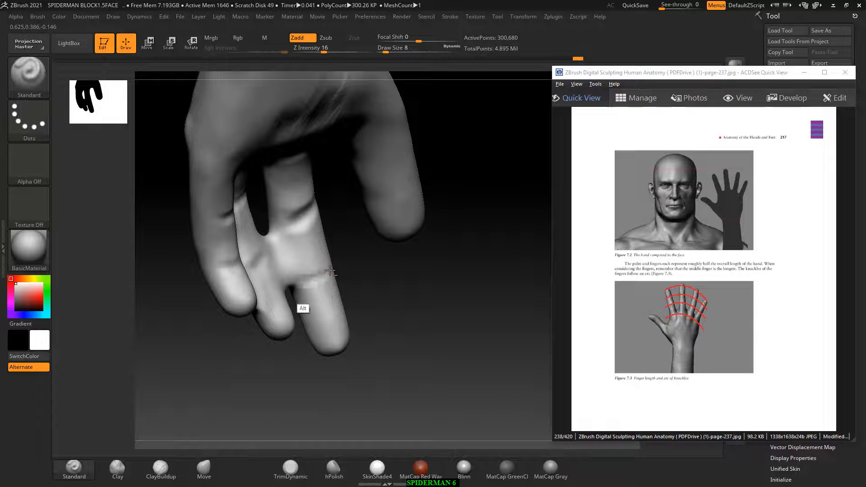
{"action": "left_click_drag", "start_coordinate": [330, 271], "coordinate": [339, 282], "text": "alt"}
Bring up anatomy book page image 241 and carve lines along the palm side of the thumb pad
{"action": "left_click_drag", "start_coordinate": [413, 293], "coordinate": [426, 359]}
{"action": "mouse_move", "coordinate": [457, 193]}
{"action": "left_mouse_down", "text": "alt"}
{"action": "mouse_move", "coordinate": [471, 280]}
{"action": "mouse_move", "coordinate": [469, 261]}
{"action": "mouse_move", "coordinate": [456, 263]}
{"action": "left_mouse_up", "text": "alt"}
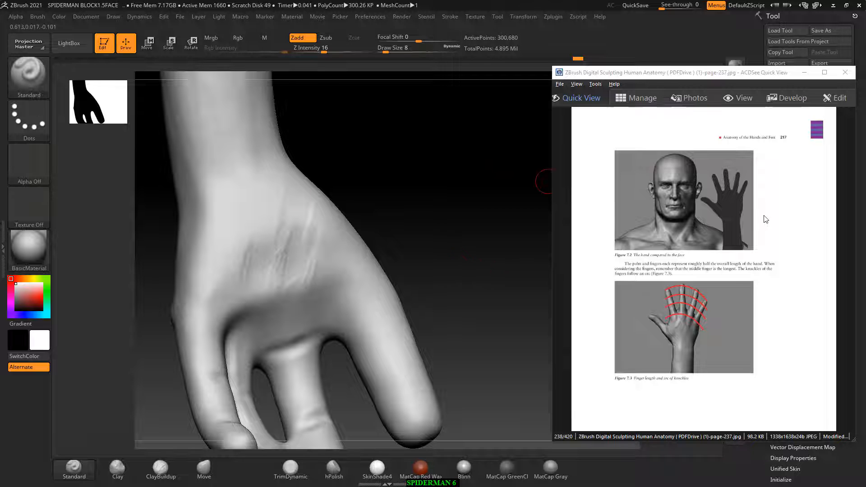
{"action": "scroll", "coordinate": [766, 220], "scroll_direction": "down", "scroll_amount": 4}
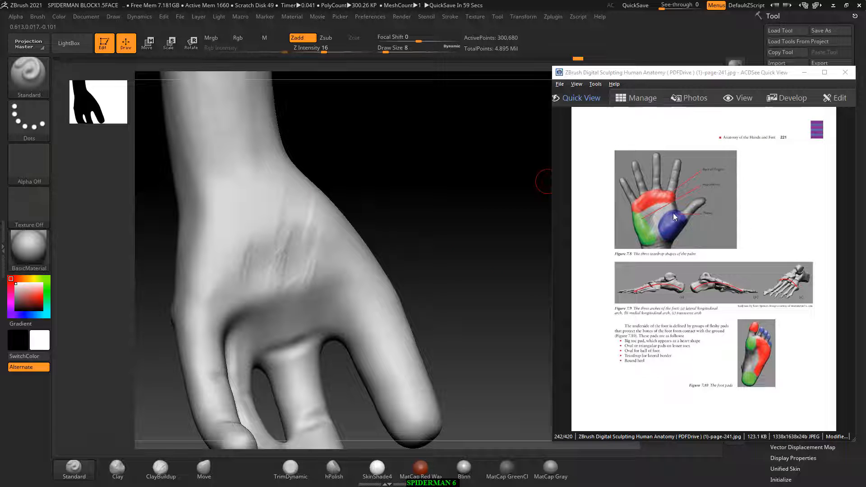
{"action": "left_click_drag", "start_coordinate": [408, 246], "coordinate": [464, 228]}
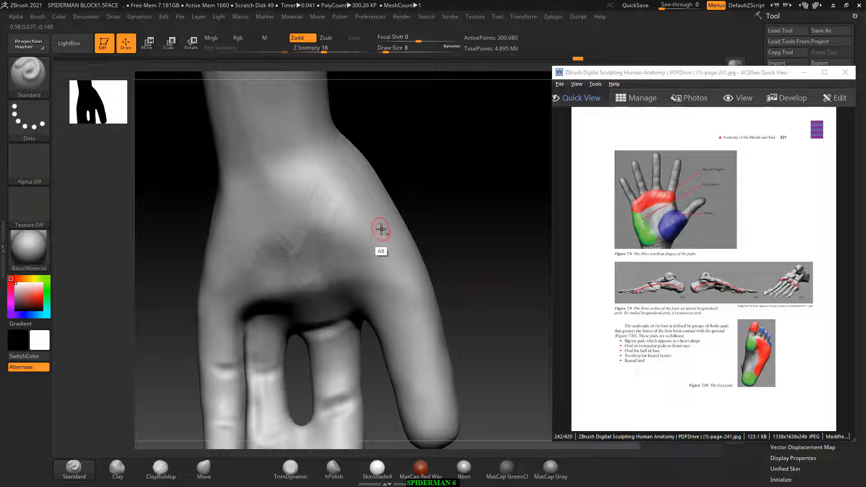
{"action": "left_click_drag", "start_coordinate": [505, 232], "coordinate": [371, 222]}
{"action": "mouse_move", "coordinate": [328, 248]}
{"action": "left_mouse_down", "text": "alt"}
{"action": "mouse_move", "coordinate": [310, 298]}
{"action": "mouse_move", "coordinate": [310, 284]}
{"action": "left_mouse_up", "text": "alt"}
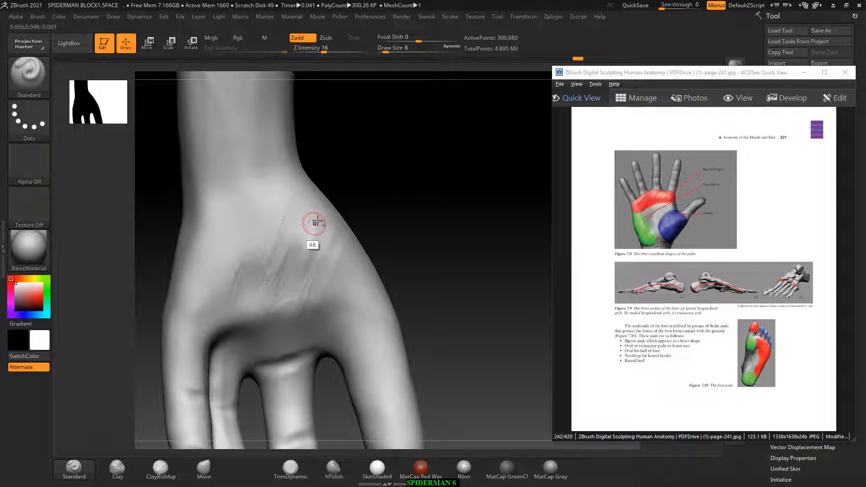
{"action": "left_click_drag", "start_coordinate": [315, 223], "coordinate": [302, 279], "text": "alt"}
{"action": "left_click_drag", "start_coordinate": [315, 249], "coordinate": [308, 303], "text": "alt"}
Carve a long crease around the thumb pad, running from the index finger's base toward the wrist
{"action": "left_click_drag", "start_coordinate": [439, 228], "coordinate": [488, 187]}
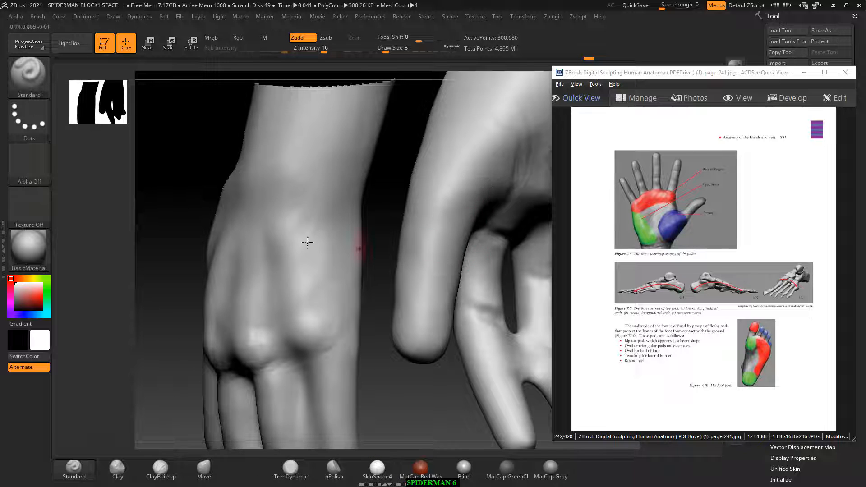
{"action": "left_click_drag", "start_coordinate": [307, 243], "coordinate": [482, 341]}
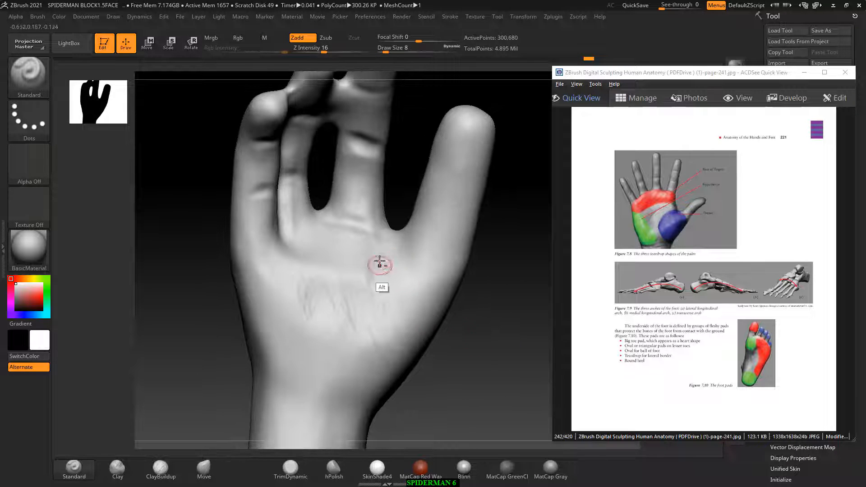
{"action": "mouse_move", "coordinate": [380, 264]}
{"action": "left_mouse_down", "text": "alt"}
{"action": "mouse_move", "coordinate": [377, 253]}
{"action": "mouse_move", "coordinate": [348, 363]}
{"action": "left_mouse_up", "text": "alt"}
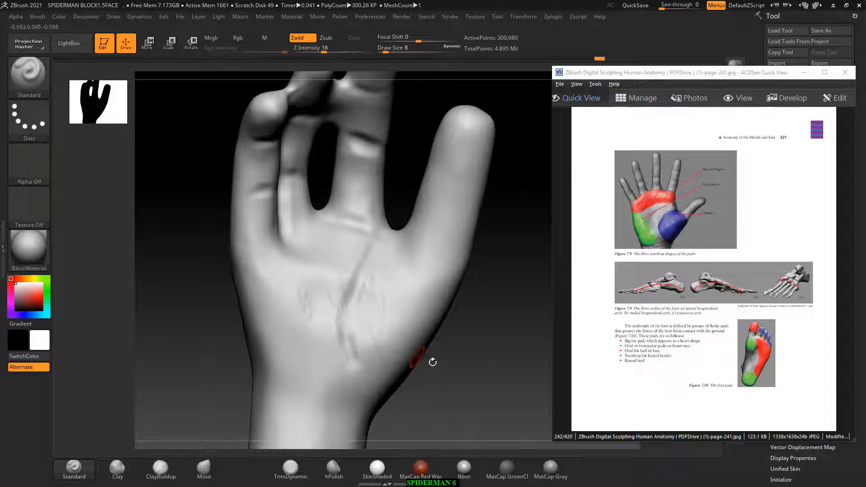
Carve a deep crease across the wrist at the heel of the palm
{"action": "left_click_drag", "start_coordinate": [433, 362], "coordinate": [472, 266], "text": "alt"}
{"action": "mouse_move", "coordinate": [360, 307]}
{"action": "left_mouse_down", "text": "alt"}
{"action": "mouse_move", "coordinate": [311, 294]}
{"action": "mouse_move", "coordinate": [397, 312]}
{"action": "left_mouse_up", "text": "alt"}
{"action": "left_click_drag", "start_coordinate": [321, 295], "coordinate": [421, 294], "text": "alt"}
{"action": "left_click_drag", "start_coordinate": [315, 294], "coordinate": [381, 302], "text": "alt"}
Deepen the central palm line and carve creases where the fingers meet the palm
{"action": "left_click_drag", "start_coordinate": [362, 233], "coordinate": [345, 276], "text": "alt"}
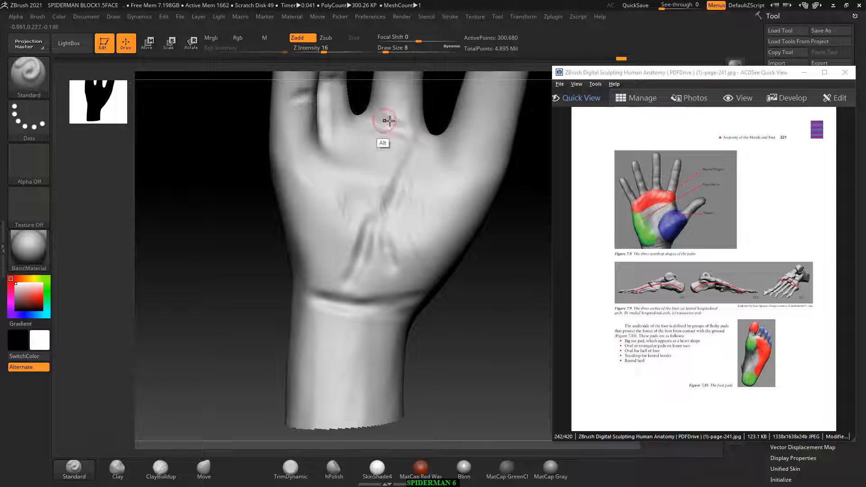
{"action": "left_click_drag", "start_coordinate": [522, 256], "coordinate": [497, 288]}
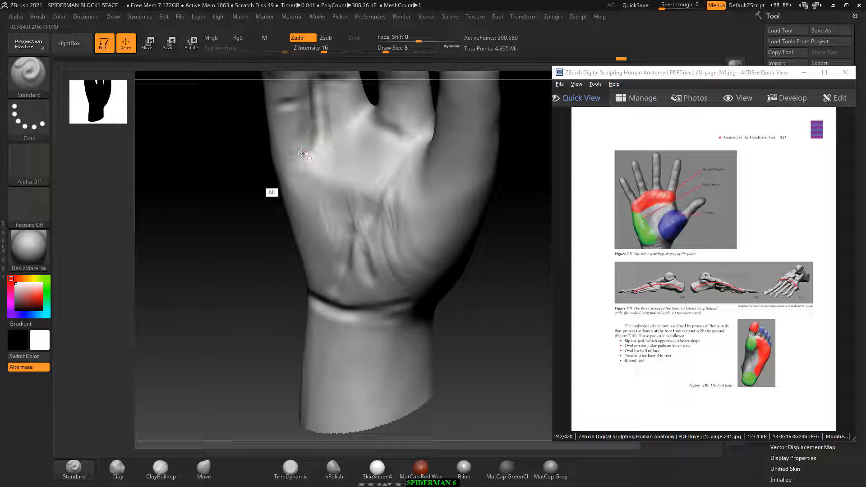
{"action": "left_click_drag", "start_coordinate": [486, 298], "coordinate": [447, 255]}
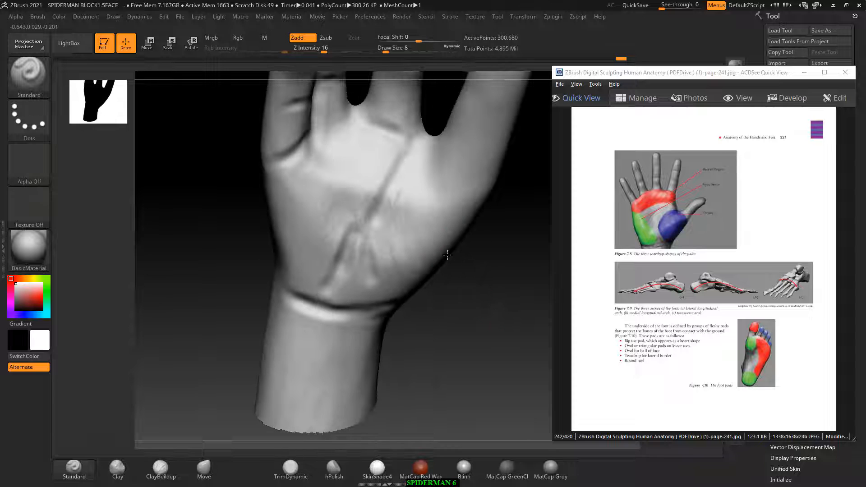
Hollow out the centre of the palm with carving ClayBuildup strokes at draw size 18
{"action": "left_click", "coordinate": [160, 469]}
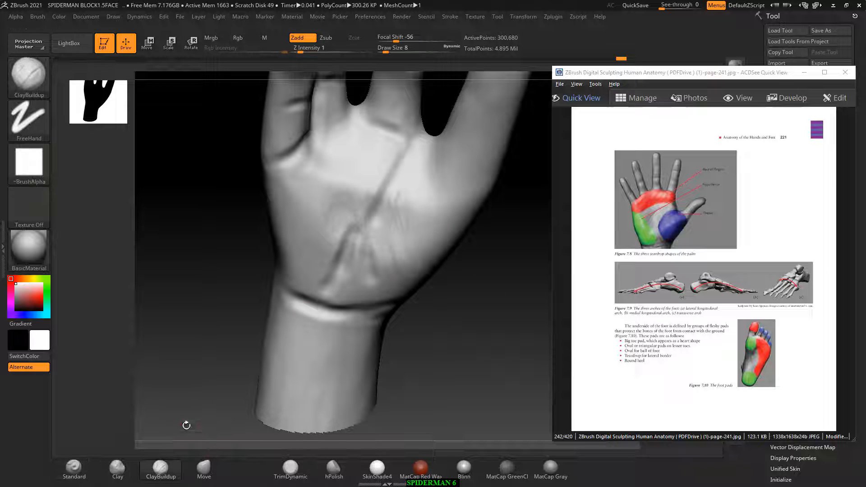
{"action": "key", "text": "bracketright"}
{"action": "mouse_move", "coordinate": [396, 170]}
{"action": "left_mouse_down", "text": "alt"}
{"action": "mouse_move", "coordinate": [352, 201]}
{"action": "mouse_move", "coordinate": [335, 240]}
{"action": "mouse_move", "coordinate": [396, 173]}
{"action": "mouse_move", "coordinate": [332, 195]}
{"action": "left_mouse_up", "text": "alt"}
{"action": "left_click_drag", "start_coordinate": [369, 169], "coordinate": [349, 208], "text": "alt"}
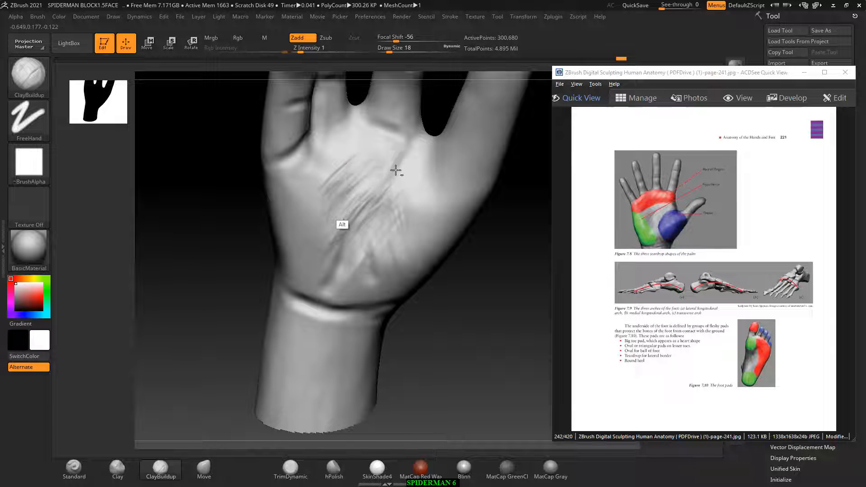
{"action": "mouse_move", "coordinate": [348, 162]}
{"action": "left_mouse_down", "text": "alt"}
{"action": "mouse_move", "coordinate": [344, 157]}
{"action": "mouse_move", "coordinate": [310, 178]}
{"action": "mouse_move", "coordinate": [341, 172]}
{"action": "left_mouse_up", "text": "alt"}
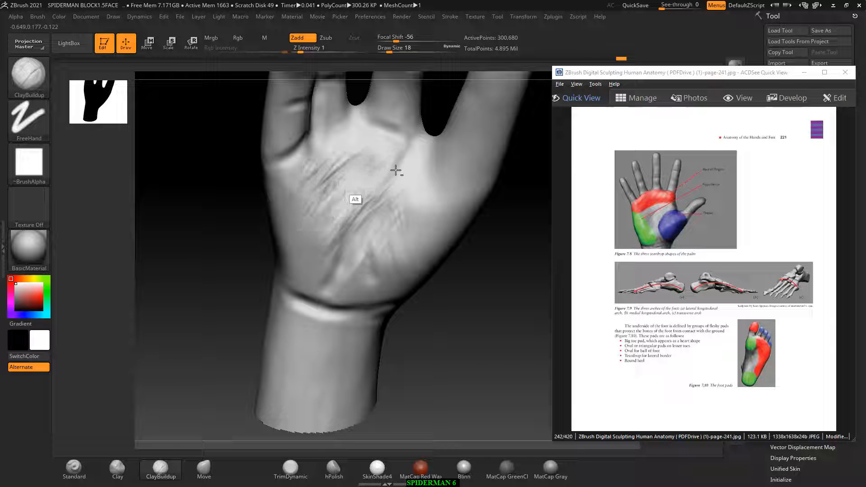
{"action": "mouse_move", "coordinate": [370, 202]}
{"action": "left_mouse_down", "text": "alt"}
{"action": "mouse_move", "coordinate": [347, 183]}
{"action": "mouse_move", "coordinate": [376, 160]}
{"action": "left_mouse_up", "text": "alt"}
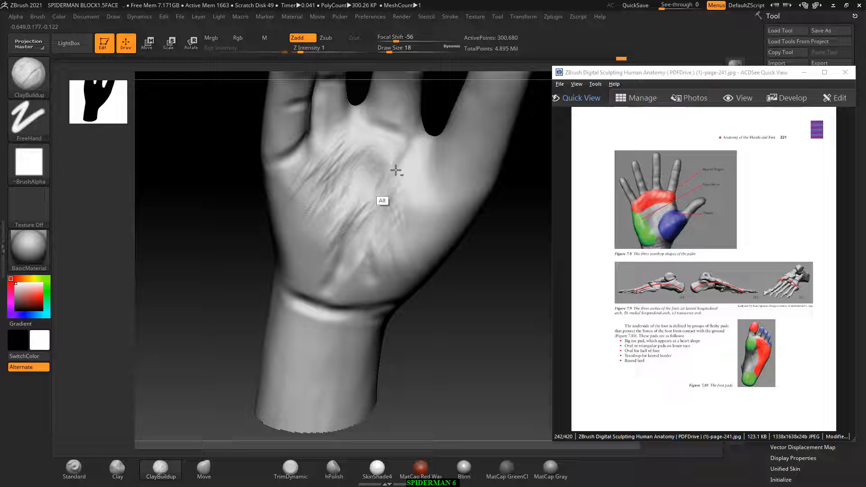
{"action": "left_click_drag", "start_coordinate": [319, 211], "coordinate": [366, 207], "text": "alt"}
Deepen the lower palm between the thumb pad and outer pad, and shape the palm's outer edge with ClayBuildup
{"action": "left_click_drag", "start_coordinate": [465, 312], "coordinate": [376, 210]}
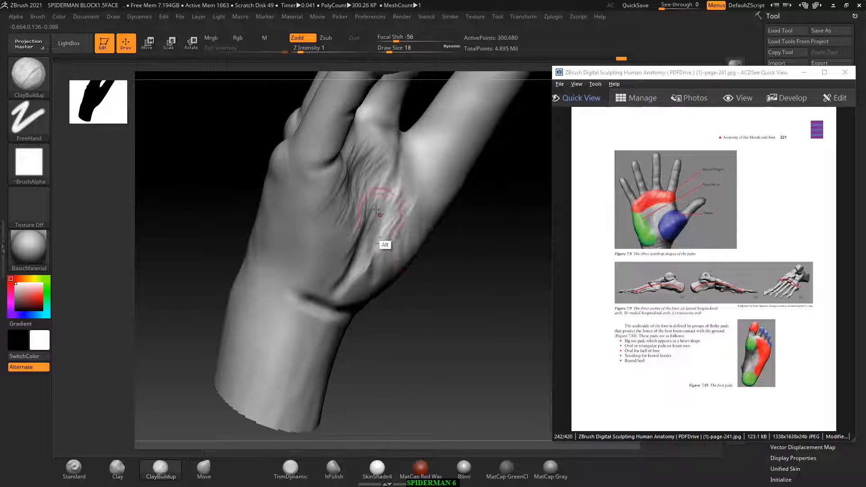
{"action": "left_click_drag", "start_coordinate": [342, 247], "coordinate": [341, 268], "text": "alt"}
{"action": "left_click_drag", "start_coordinate": [456, 289], "coordinate": [399, 243]}
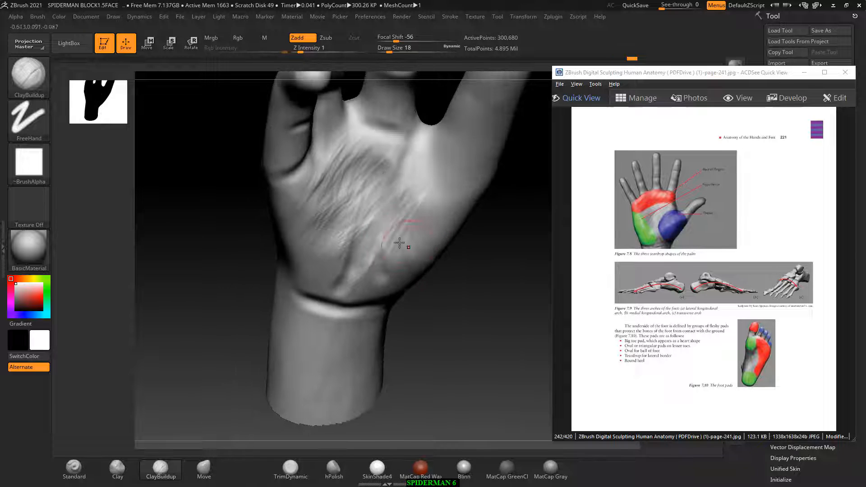
{"action": "mouse_move", "coordinate": [360, 205]}
{"action": "left_mouse_down", "text": "alt"}
{"action": "mouse_move", "coordinate": [346, 267]}
{"action": "mouse_move", "coordinate": [389, 251]}
{"action": "mouse_move", "coordinate": [389, 240]}
{"action": "mouse_move", "coordinate": [349, 277]}
{"action": "mouse_move", "coordinate": [326, 266]}
{"action": "mouse_move", "coordinate": [326, 274]}
{"action": "mouse_move", "coordinate": [342, 270]}
{"action": "left_mouse_up", "text": "alt"}
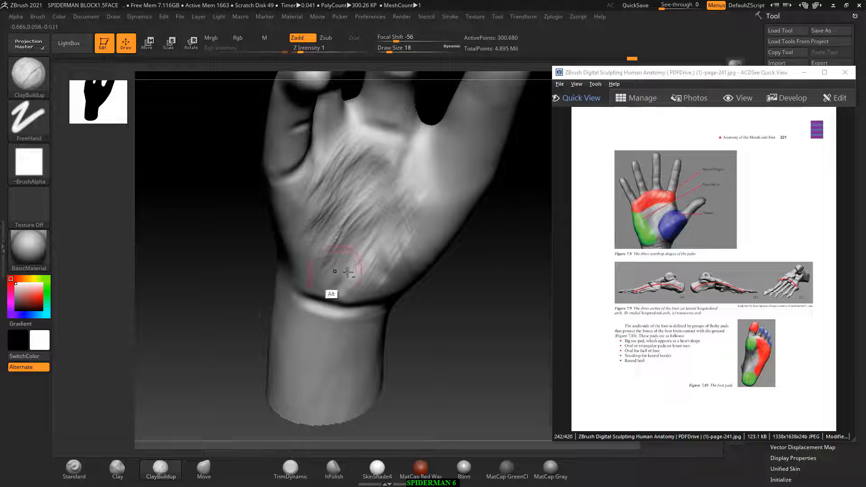
{"action": "left_click_drag", "start_coordinate": [420, 312], "coordinate": [485, 302]}
{"action": "left_click_drag", "start_coordinate": [489, 261], "coordinate": [465, 234]}
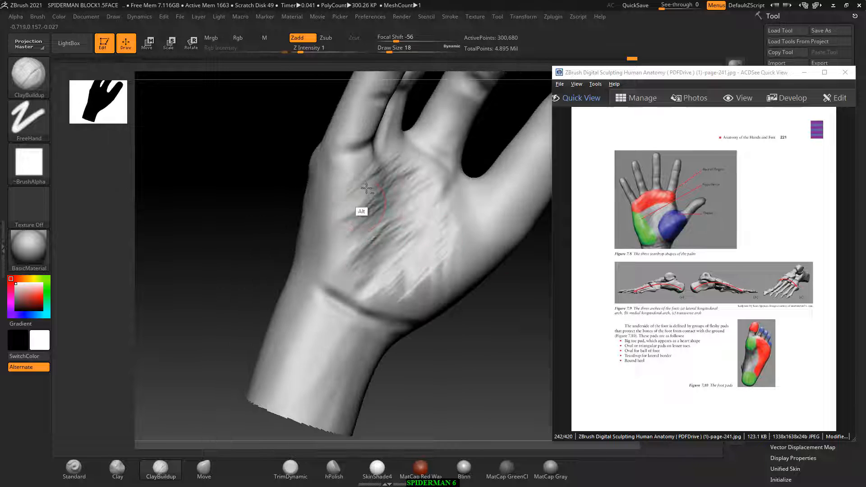
{"action": "left_click_drag", "start_coordinate": [366, 188], "coordinate": [336, 232], "text": "alt"}
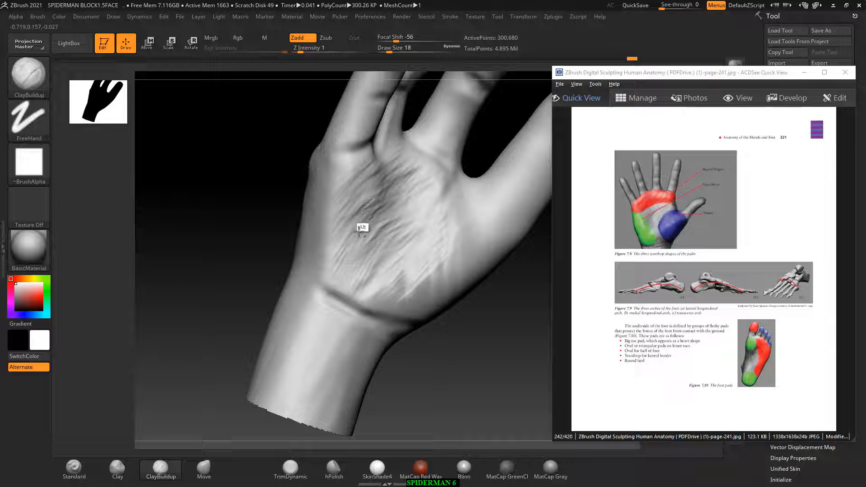
Check the palm from the side, and deepen its upper hollow below the fingers with more ClayBuildup strokes
{"action": "left_click_drag", "start_coordinate": [507, 343], "coordinate": [422, 274]}
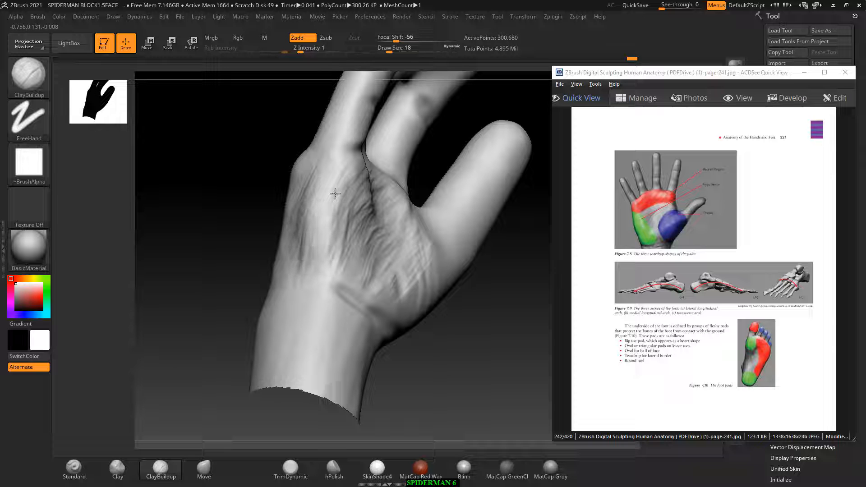
{"action": "left_click_drag", "start_coordinate": [351, 296], "coordinate": [503, 374]}
{"action": "left_click_drag", "start_coordinate": [423, 296], "coordinate": [559, 231]}
{"action": "left_click_drag", "start_coordinate": [405, 233], "coordinate": [425, 310], "text": "alt"}
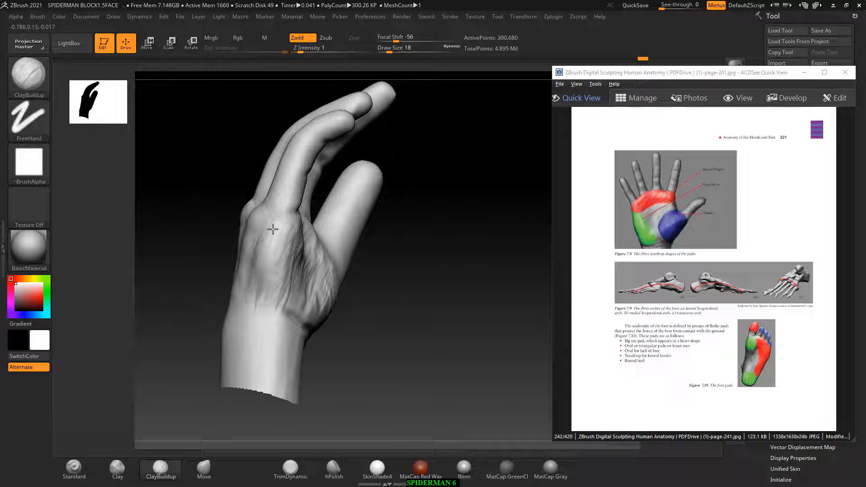
{"action": "left_click_drag", "start_coordinate": [292, 292], "coordinate": [396, 217]}
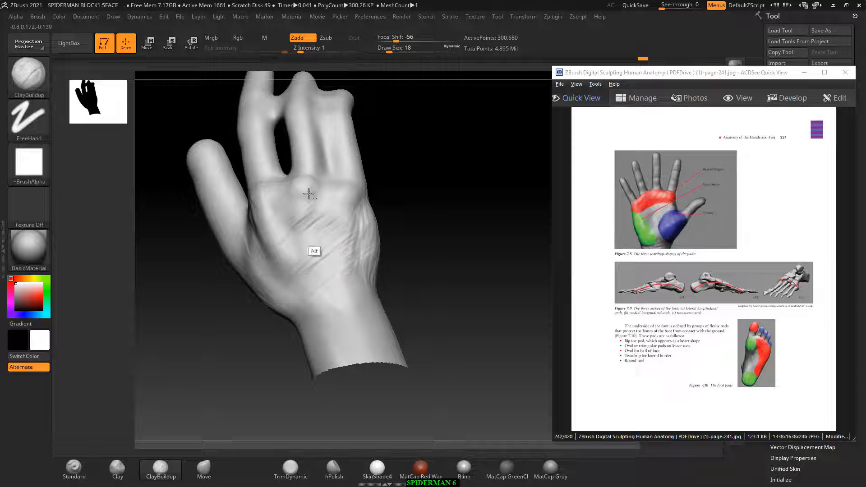
{"action": "left_click_drag", "start_coordinate": [442, 219], "coordinate": [381, 229]}
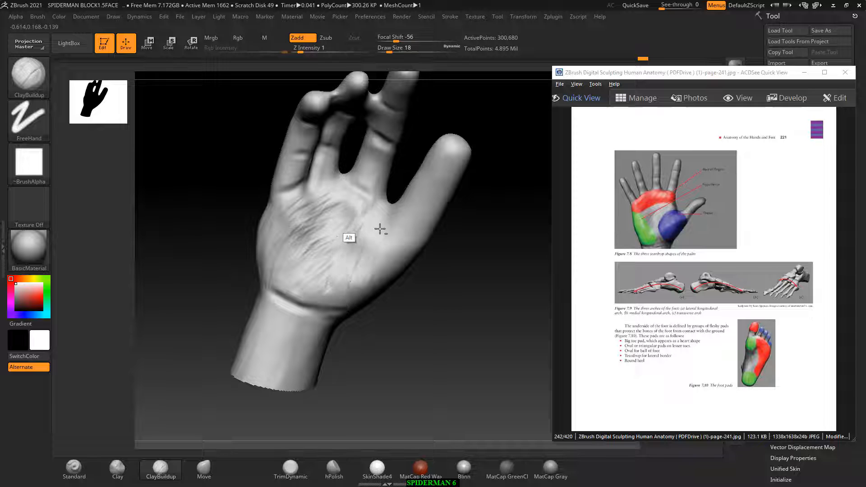
{"action": "left_click_drag", "start_coordinate": [315, 203], "coordinate": [292, 220], "text": "alt"}
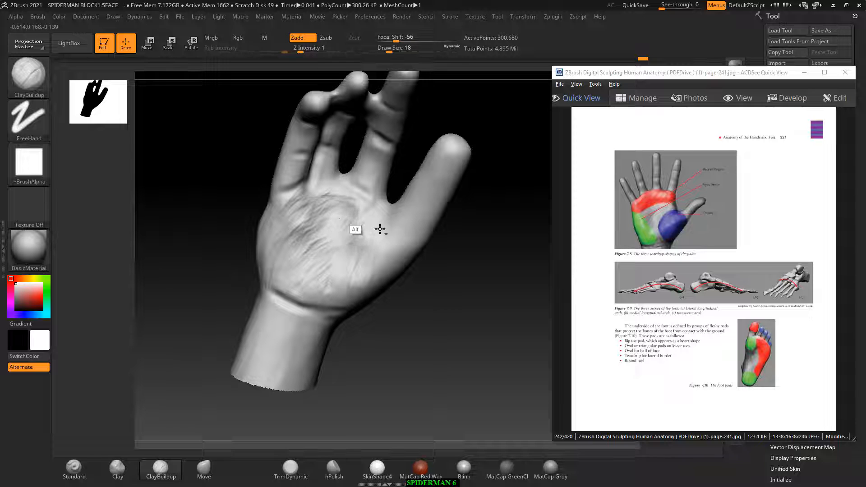
Carve the palm's hollow further, and smooth the stroke marks across the palm with the Smooth brush at draw size 30
{"action": "mouse_move", "coordinate": [296, 275]}
{"action": "left_mouse_down", "text": "alt"}
{"action": "mouse_move", "coordinate": [285, 247]}
{"action": "mouse_move", "coordinate": [302, 252]}
{"action": "left_mouse_up", "text": "alt"}
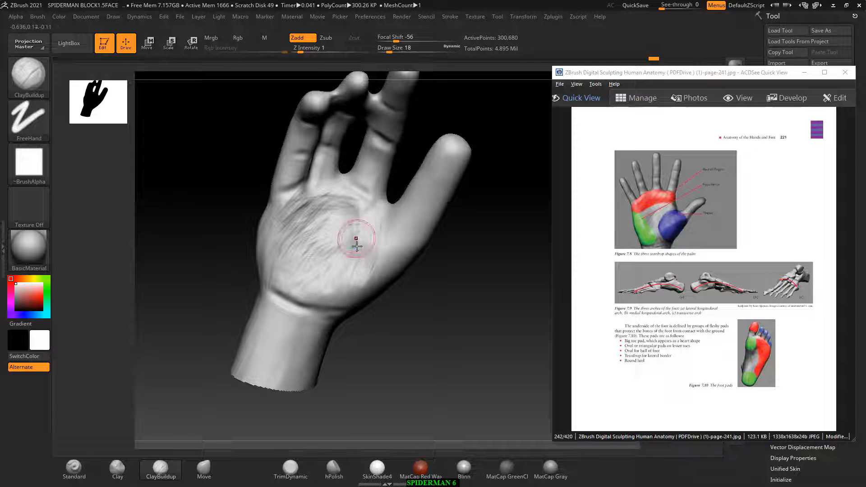
{"action": "mouse_move", "coordinate": [356, 244]}
{"action": "left_mouse_down", "text": "shift"}
{"action": "mouse_move", "coordinate": [356, 262]}
{"action": "mouse_move", "coordinate": [340, 237]}
{"action": "mouse_move", "coordinate": [290, 249]}
{"action": "left_mouse_up", "text": "shift"}
{"action": "key", "text": "bracketright"}
{"action": "key", "text": "bracketright"}
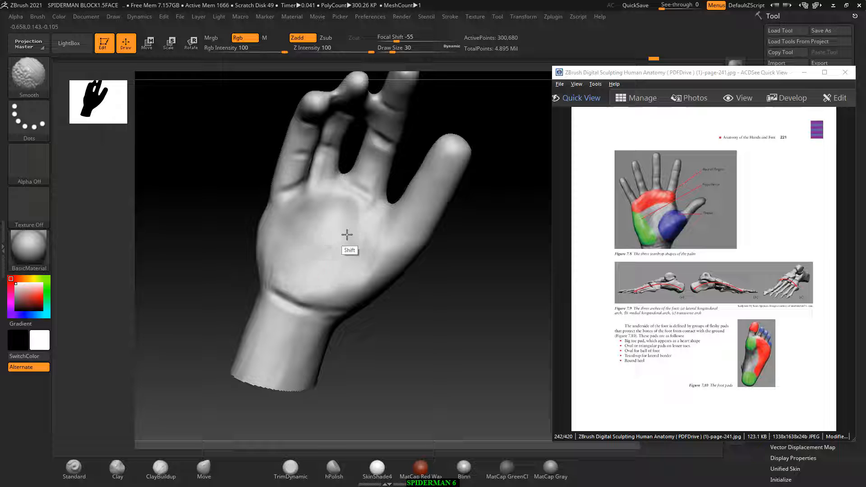
Carve creases across the palm side of the thumb at its joint and base with ClayBuildup at draw size 10
{"action": "left_click_drag", "start_coordinate": [420, 307], "coordinate": [459, 264]}
{"action": "mouse_move", "coordinate": [399, 229]}
{"action": "left_mouse_down", "text": "alt"}
{"action": "mouse_move", "coordinate": [396, 266]}
{"action": "mouse_move", "coordinate": [355, 288]}
{"action": "left_mouse_up", "text": "alt"}
{"action": "mouse_move", "coordinate": [486, 275]}
{"action": "left_mouse_down"}
{"action": "mouse_move", "coordinate": [465, 258]}
{"action": "mouse_move", "coordinate": [492, 279]}
{"action": "mouse_move", "coordinate": [505, 246]}
{"action": "mouse_move", "coordinate": [469, 262]}
{"action": "mouse_move", "coordinate": [458, 260]}
{"action": "mouse_move", "coordinate": [502, 252]}
{"action": "mouse_move", "coordinate": [404, 243]}
{"action": "left_mouse_up"}
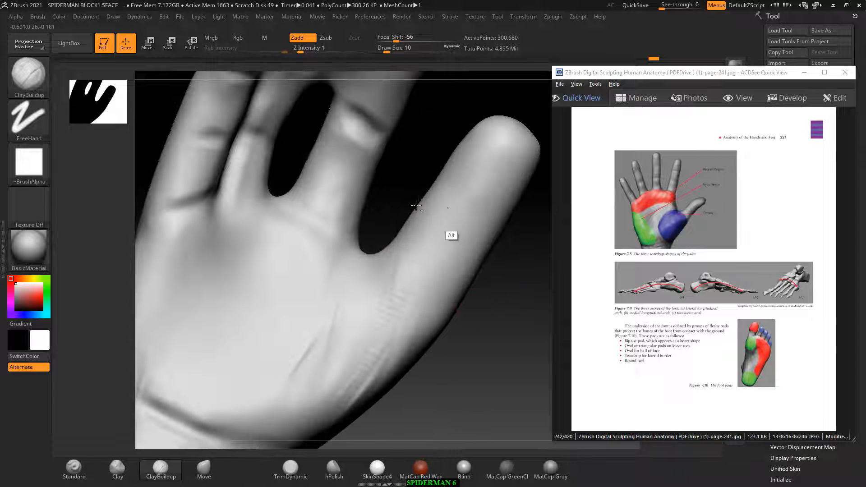
{"action": "left_click_drag", "start_coordinate": [417, 206], "coordinate": [454, 230], "text": "alt"}
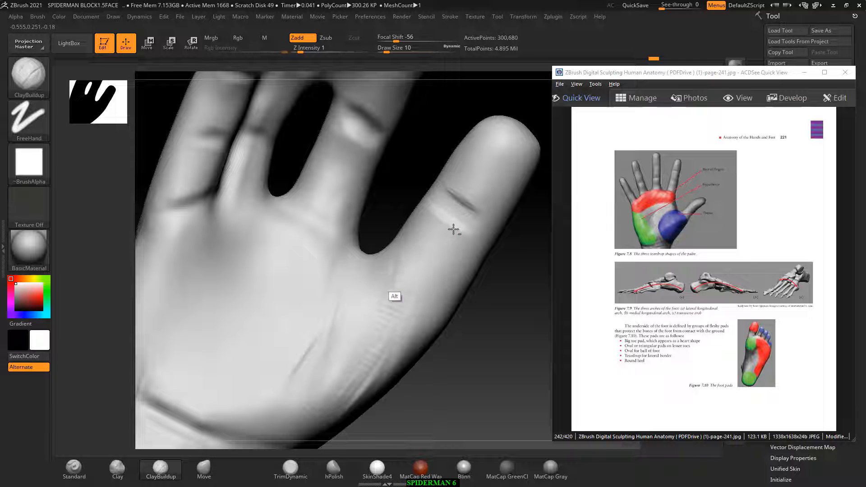
{"action": "mouse_move", "coordinate": [403, 252]}
{"action": "left_mouse_down", "text": "alt"}
{"action": "mouse_move", "coordinate": [421, 280]}
{"action": "mouse_move", "coordinate": [406, 297]}
{"action": "left_mouse_up", "text": "alt"}
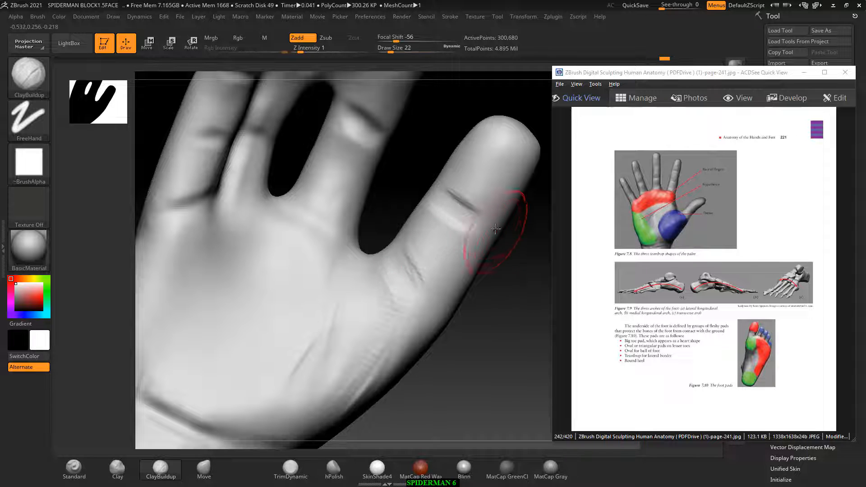
Slim the thumb between its joint and base, on the palm side and the back, with carving ClayBuildup strokes at draw size 22
{"action": "mouse_move", "coordinate": [437, 230]}
{"action": "left_mouse_down", "text": "alt"}
{"action": "mouse_move", "coordinate": [396, 226]}
{"action": "mouse_move", "coordinate": [440, 166]}
{"action": "mouse_move", "coordinate": [425, 188]}
{"action": "mouse_move", "coordinate": [452, 177]}
{"action": "mouse_move", "coordinate": [424, 253]}
{"action": "mouse_move", "coordinate": [399, 272]}
{"action": "mouse_move", "coordinate": [401, 241]}
{"action": "left_mouse_up", "text": "alt"}
{"action": "left_click_drag", "start_coordinate": [530, 304], "coordinate": [438, 307]}
{"action": "left_click_drag", "start_coordinate": [489, 378], "coordinate": [537, 361]}
{"action": "mouse_move", "coordinate": [471, 193]}
{"action": "left_mouse_down", "text": "alt"}
{"action": "mouse_move", "coordinate": [457, 279]}
{"action": "mouse_move", "coordinate": [481, 235]}
{"action": "mouse_move", "coordinate": [477, 258]}
{"action": "left_mouse_up", "text": "alt"}
{"action": "mouse_move", "coordinate": [492, 345]}
{"action": "left_mouse_down"}
{"action": "mouse_move", "coordinate": [370, 345]}
{"action": "mouse_move", "coordinate": [456, 327]}
{"action": "left_mouse_up"}
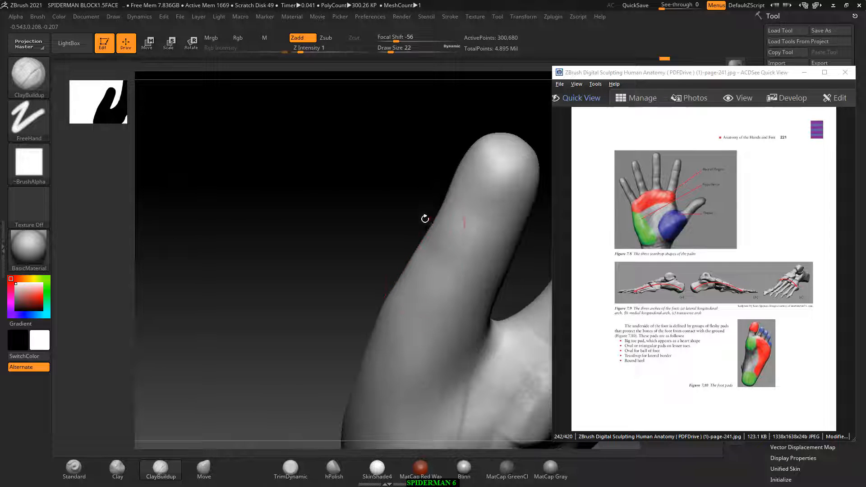
{"action": "left_click_drag", "start_coordinate": [377, 300], "coordinate": [447, 198], "text": "alt"}
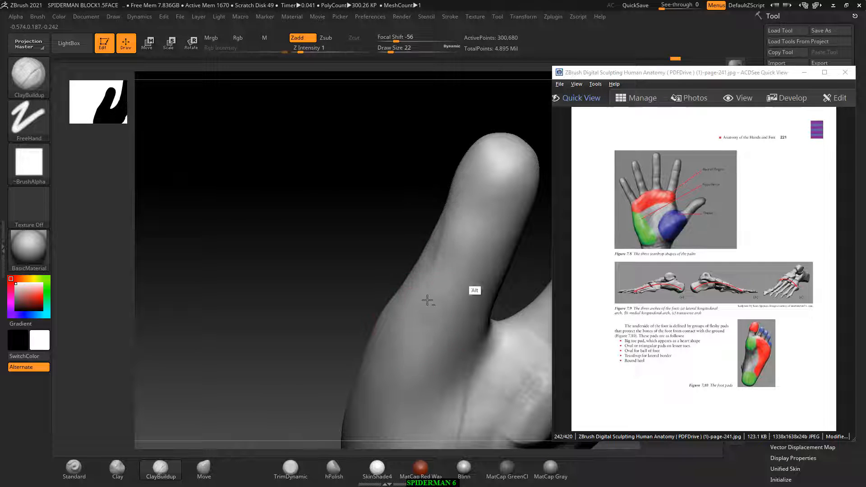
{"action": "left_click_drag", "start_coordinate": [505, 300], "coordinate": [468, 250]}
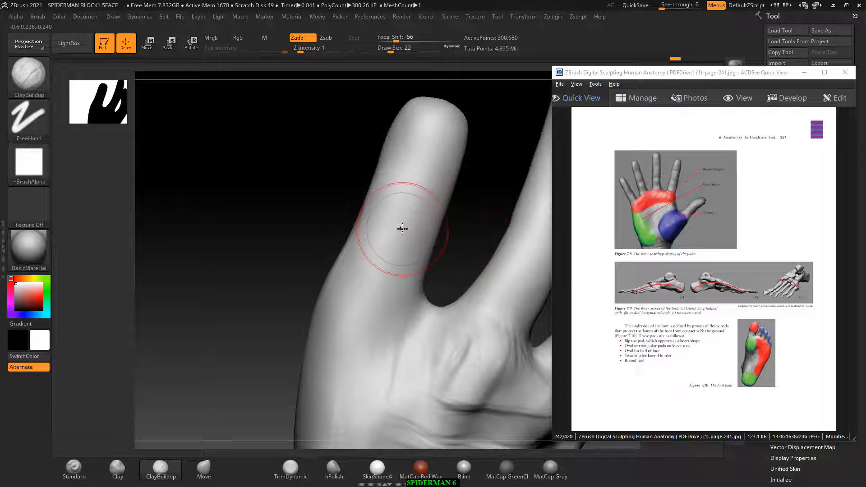
Sculpt the knuckle wrinkles and tendons on the back of the thumb with smaller ClayBuildup strokes, down to draw size 9
{"action": "key", "text": "bracketleft"}
{"action": "left_click_drag", "start_coordinate": [401, 204], "coordinate": [400, 197], "text": "alt"}
{"action": "mouse_move", "coordinate": [482, 208]}
{"action": "left_mouse_down"}
{"action": "mouse_move", "coordinate": [466, 211]}
{"action": "mouse_move", "coordinate": [475, 210]}
{"action": "left_mouse_up"}
{"action": "left_click_drag", "start_coordinate": [367, 208], "coordinate": [402, 228], "text": "alt"}
{"action": "left_click_drag", "start_coordinate": [431, 262], "coordinate": [439, 253]}
{"action": "mouse_move", "coordinate": [396, 228]}
{"action": "left_mouse_down"}
{"action": "mouse_move", "coordinate": [374, 299]}
{"action": "mouse_move", "coordinate": [362, 305]}
{"action": "mouse_move", "coordinate": [367, 345]}
{"action": "mouse_move", "coordinate": [322, 345]}
{"action": "left_mouse_up"}
{"action": "mouse_move", "coordinate": [482, 229]}
{"action": "left_mouse_down"}
{"action": "mouse_move", "coordinate": [447, 219]}
{"action": "mouse_move", "coordinate": [495, 199]}
{"action": "mouse_move", "coordinate": [496, 176]}
{"action": "mouse_move", "coordinate": [486, 166]}
{"action": "left_mouse_up"}
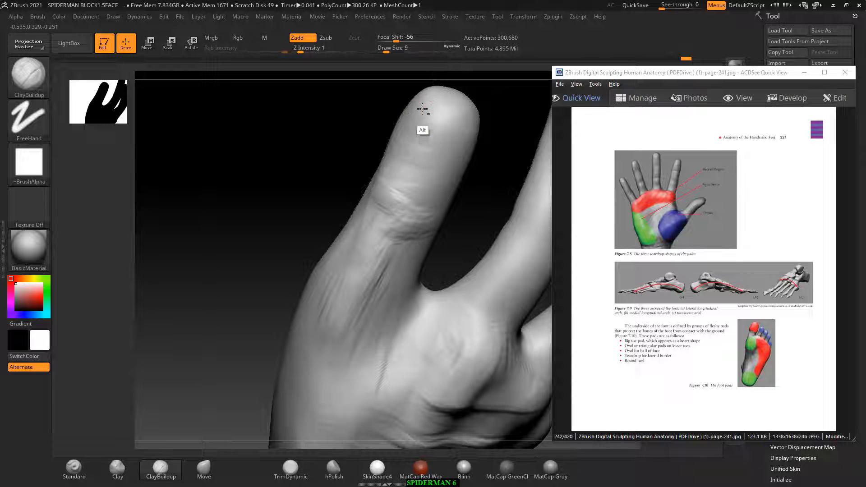
Mask an oval thumbnail area on the back of the thumb tip, and raise the draw size to 18
{"action": "mouse_move", "coordinate": [426, 115]}
{"action": "left_mouse_down", "text": "ctrl"}
{"action": "mouse_move", "coordinate": [421, 108]}
{"action": "mouse_move", "coordinate": [420, 131]}
{"action": "mouse_move", "coordinate": [432, 108]}
{"action": "left_mouse_up", "text": "ctrl"}
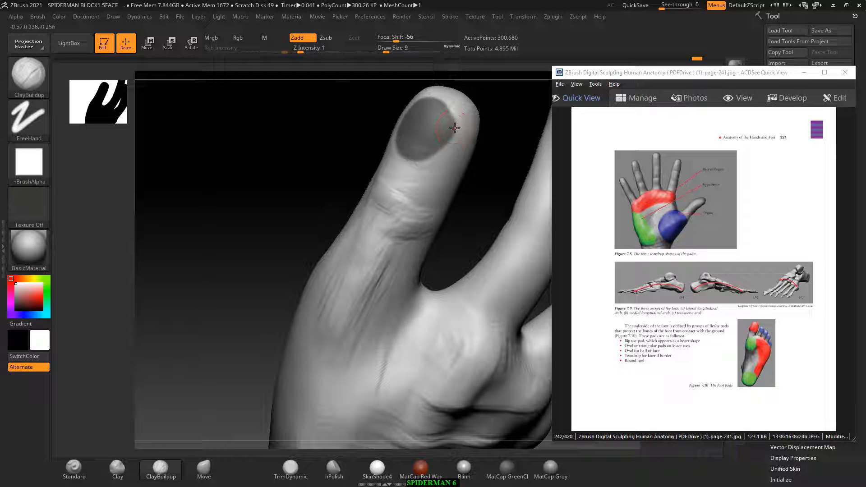
{"action": "right_click_drag", "start_coordinate": [455, 129], "coordinate": [400, 129]}
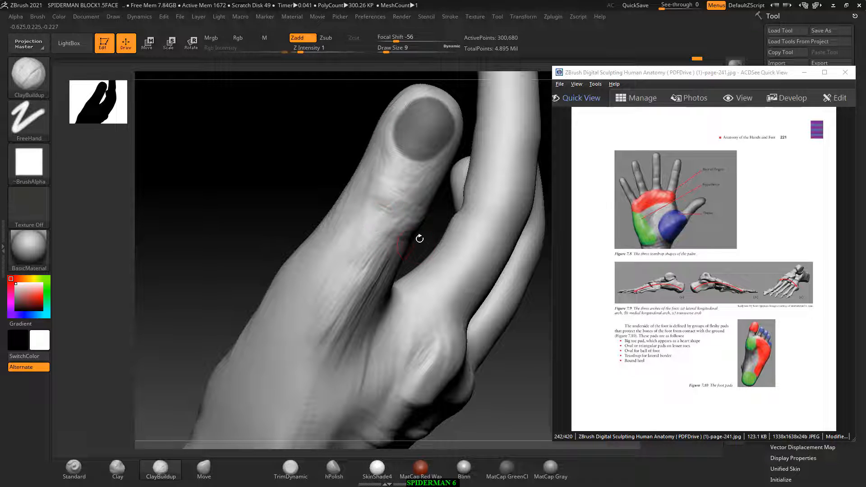
{"action": "key", "text": "bracketright"}
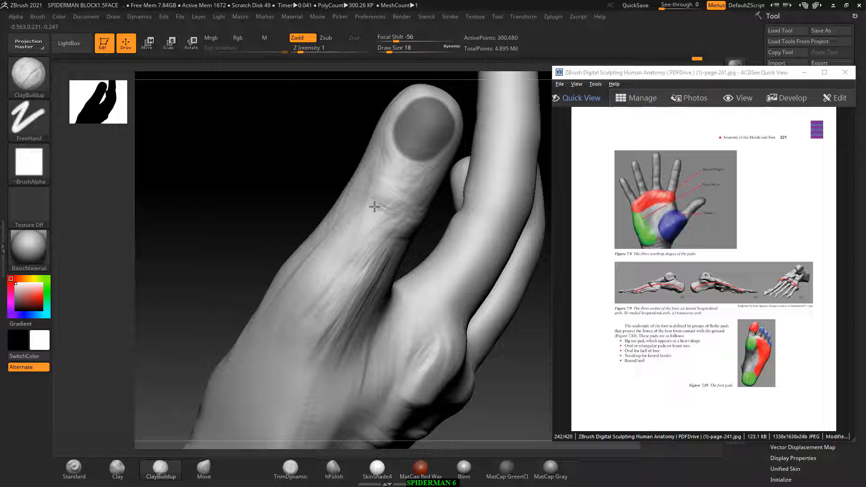
Sculpt the thumb's base knuckle and its crease with ClayBuildup at draw size 18, smoothing the strokes along the thumb
{"action": "right_click_drag", "start_coordinate": [378, 205], "coordinate": [287, 176]}
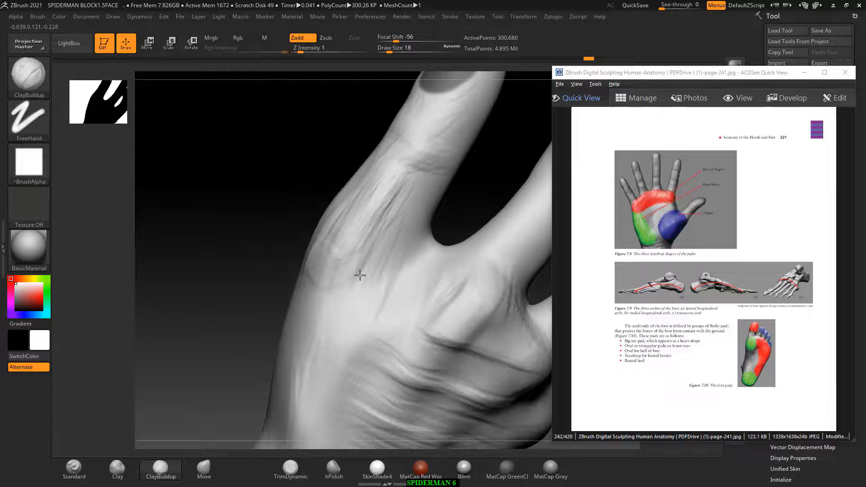
{"action": "left_click_drag", "start_coordinate": [318, 288], "coordinate": [387, 299]}
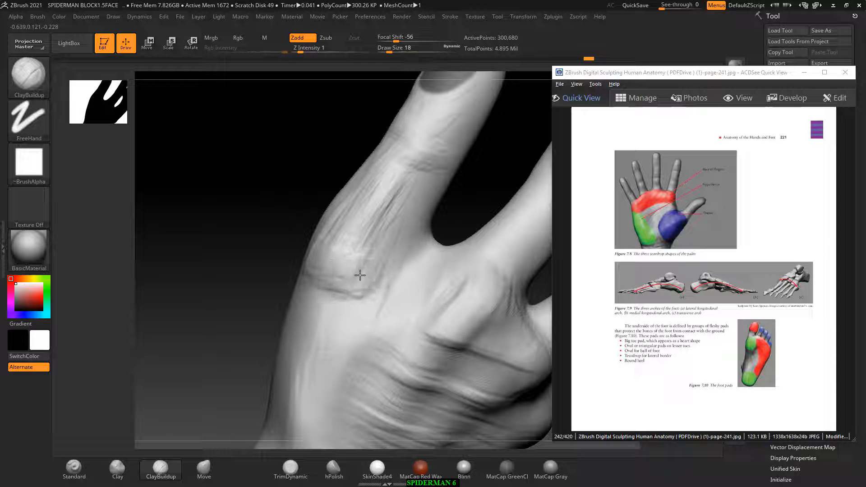
{"action": "left_click_drag", "start_coordinate": [351, 246], "coordinate": [417, 181]}
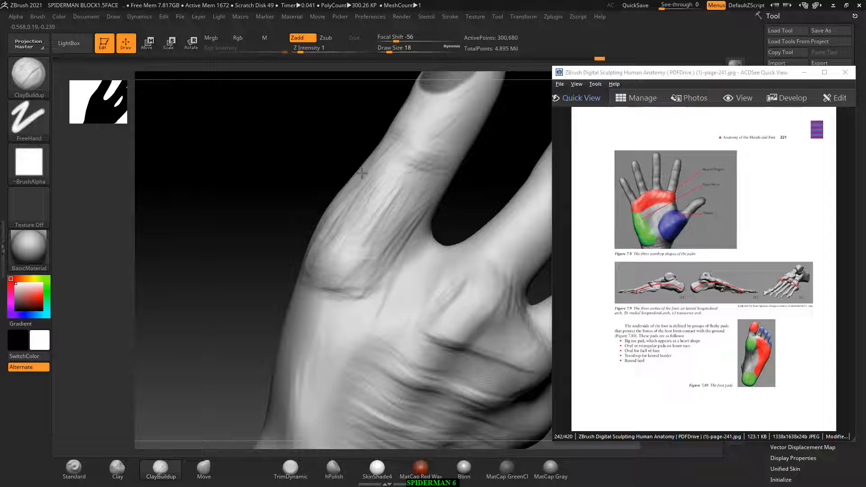
{"action": "left_click_drag", "start_coordinate": [280, 202], "coordinate": [317, 209]}
{"action": "left_click_drag", "start_coordinate": [295, 178], "coordinate": [337, 177]}
{"action": "left_click_drag", "start_coordinate": [387, 193], "coordinate": [410, 197], "text": "shift"}
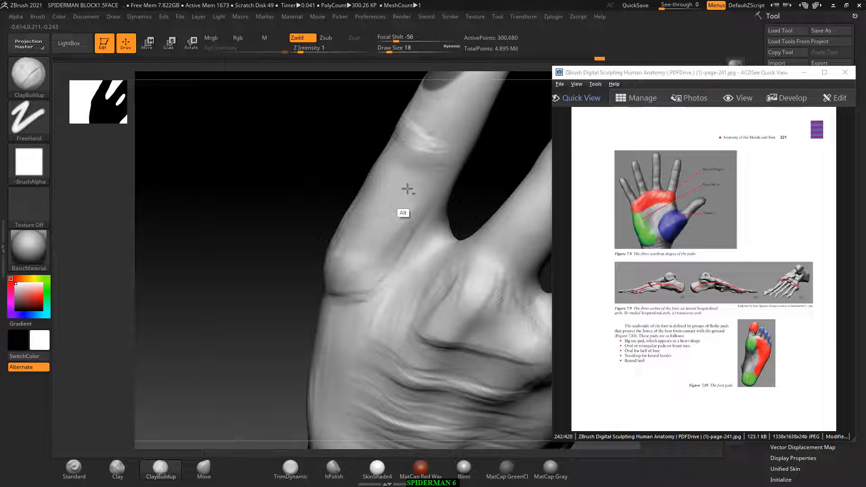
{"action": "left_click_drag", "start_coordinate": [298, 177], "coordinate": [389, 170]}
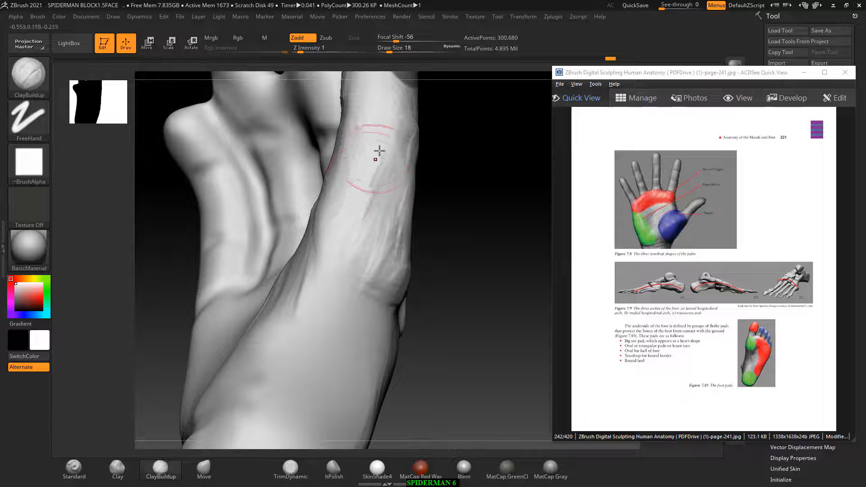
{"action": "key", "text": "shift"}
Carve the forms on the back of the hand near the wrist with ClayBuildup at draw size 30 and smooth them
{"action": "mouse_move", "coordinate": [455, 167]}
{"action": "left_mouse_down"}
{"action": "mouse_move", "coordinate": [428, 178]}
{"action": "mouse_move", "coordinate": [406, 171]}
{"action": "mouse_move", "coordinate": [375, 252]}
{"action": "left_mouse_up"}
{"action": "mouse_move", "coordinate": [276, 212]}
{"action": "left_mouse_down"}
{"action": "mouse_move", "coordinate": [453, 253]}
{"action": "mouse_move", "coordinate": [438, 258]}
{"action": "mouse_move", "coordinate": [414, 340]}
{"action": "left_mouse_up"}
{"action": "key", "text": "shift"}
{"action": "left_click_drag", "start_coordinate": [477, 294], "coordinate": [446, 347], "text": "alt"}
{"action": "left_click_drag", "start_coordinate": [346, 291], "coordinate": [345, 276]}
{"action": "left_click_drag", "start_coordinate": [294, 248], "coordinate": [308, 293]}
{"action": "mouse_move", "coordinate": [385, 291]}
{"action": "left_mouse_down", "text": "alt"}
{"action": "mouse_move", "coordinate": [441, 258]}
{"action": "mouse_move", "coordinate": [414, 320]}
{"action": "left_mouse_up", "text": "alt"}
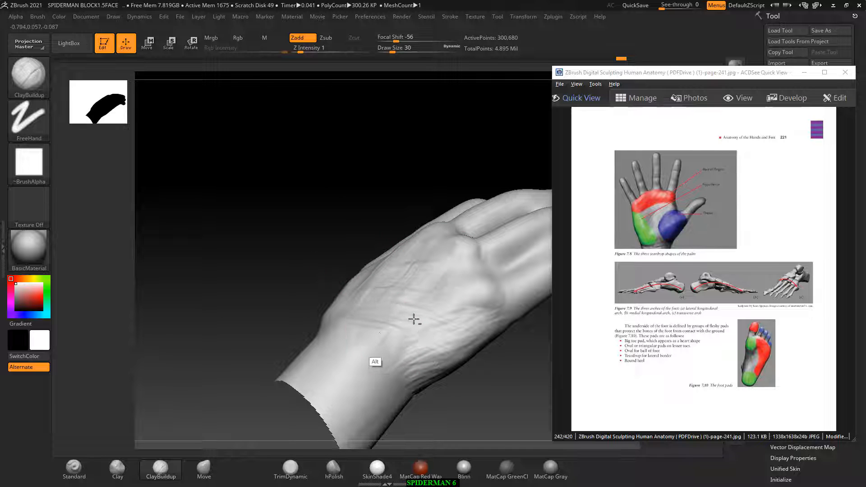
{"action": "key", "text": "shift"}
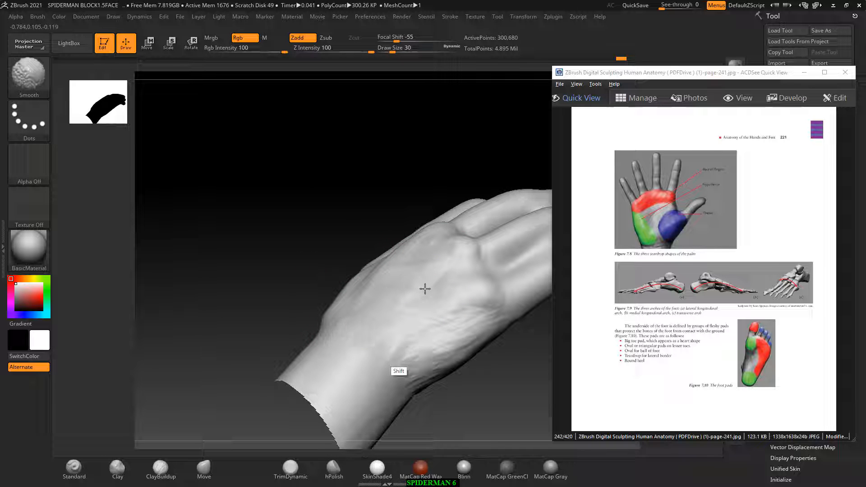
{"action": "left_click_drag", "start_coordinate": [446, 330], "coordinate": [442, 264], "text": "shift"}
{"action": "right_click_drag", "start_coordinate": [425, 280], "coordinate": [352, 289]}
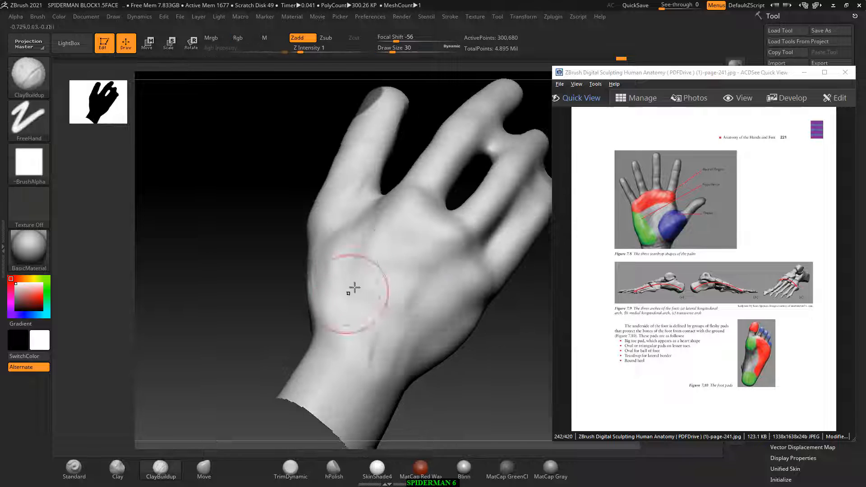
{"action": "mouse_move", "coordinate": [422, 240]}
{"action": "left_mouse_down", "text": "shift"}
{"action": "mouse_move", "coordinate": [372, 292]}
{"action": "mouse_move", "coordinate": [406, 300]}
{"action": "left_mouse_up", "text": "shift"}
Carve the hollows beside the outer knuckles at draw size 18 and smooth the strokes
{"action": "right_click_drag", "start_coordinate": [435, 298], "coordinate": [517, 363]}
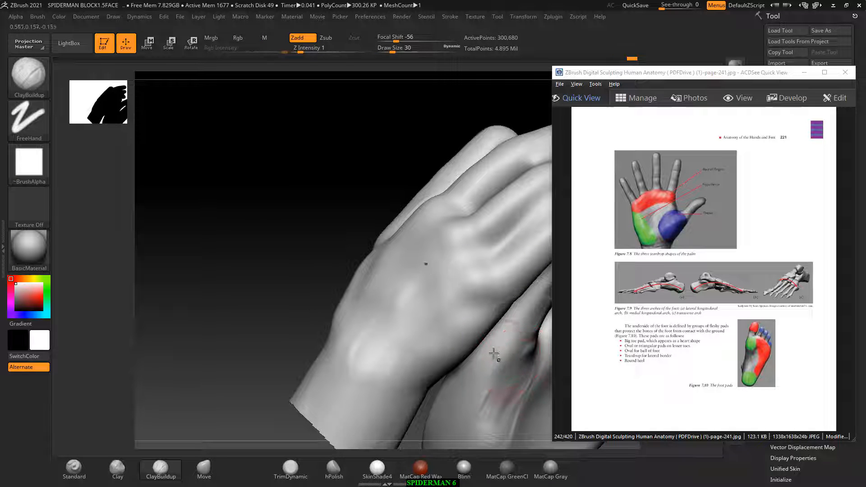
{"action": "right_click_drag", "start_coordinate": [290, 268], "coordinate": [304, 275], "text": "ctrl"}
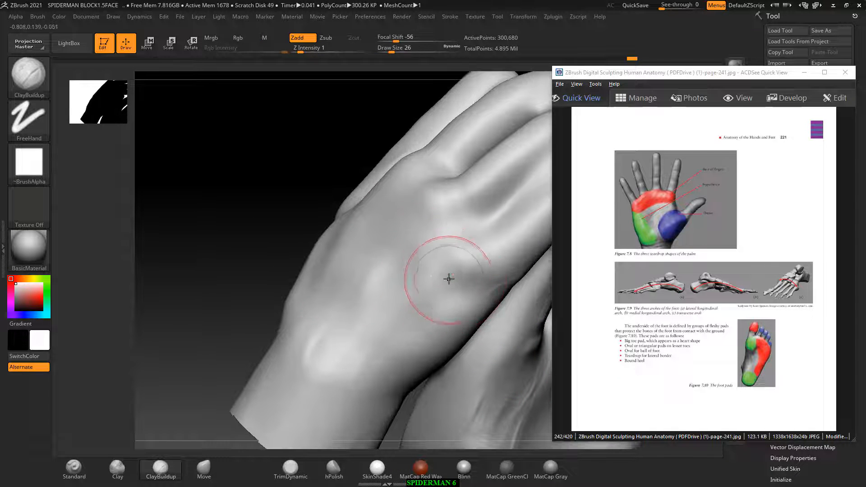
{"action": "key", "text": "bracketleft"}
{"action": "left_click_drag", "start_coordinate": [474, 273], "coordinate": [461, 284], "text": "alt"}
{"action": "left_click_drag", "start_coordinate": [476, 255], "coordinate": [446, 279], "text": "alt"}
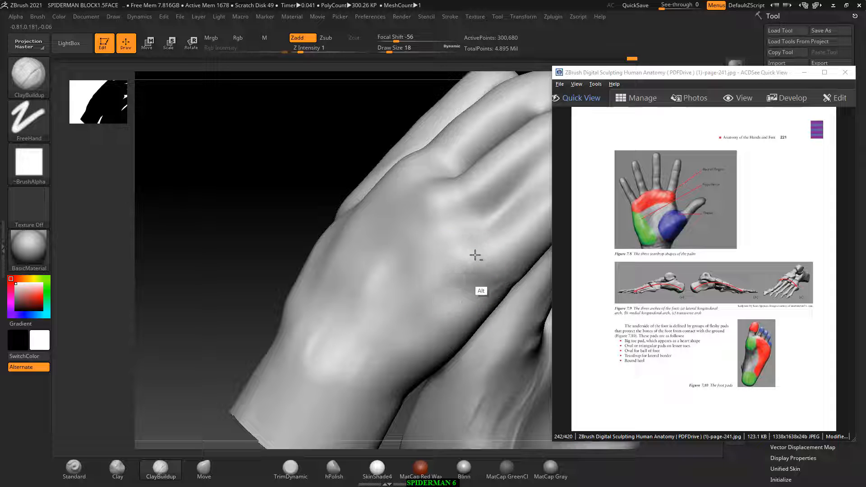
{"action": "right_click_drag", "start_coordinate": [305, 170], "coordinate": [422, 192]}
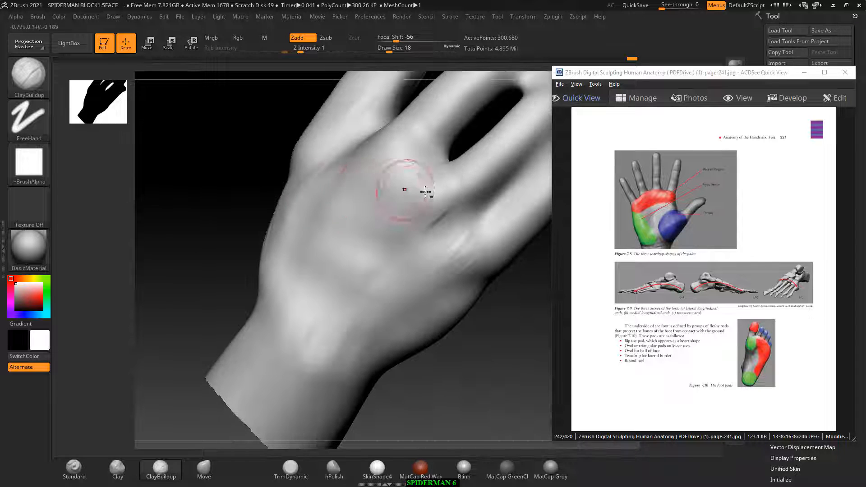
{"action": "key", "text": "shift"}
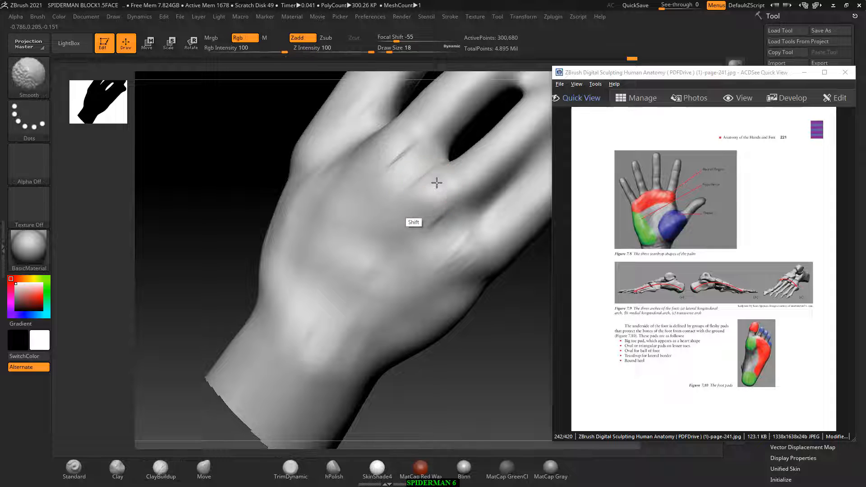
Deepen the hollow between the knuckles of the finger beside the thumb and its neighbour, smoothing the result
{"action": "left_click_drag", "start_coordinate": [230, 188], "coordinate": [282, 182]}
{"action": "mouse_move", "coordinate": [388, 151]}
{"action": "left_mouse_down", "text": "alt"}
{"action": "mouse_move", "coordinate": [395, 139]}
{"action": "mouse_move", "coordinate": [383, 144]}
{"action": "left_mouse_up", "text": "alt"}
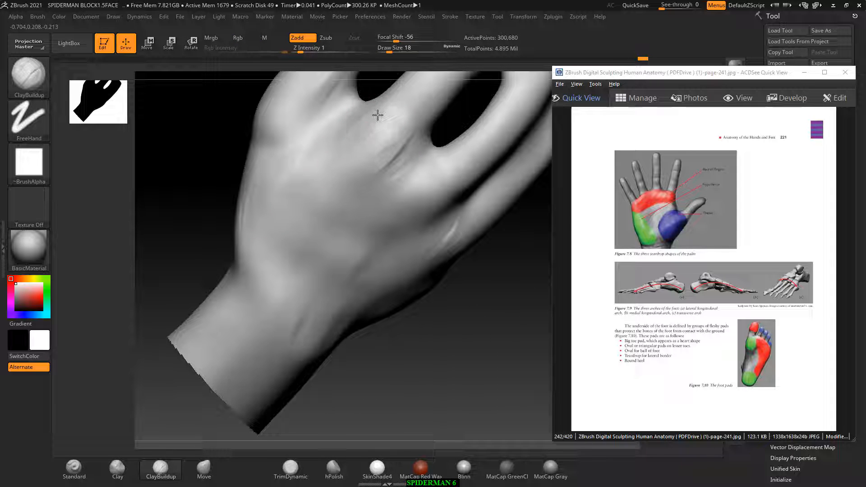
{"action": "key", "text": "shift"}
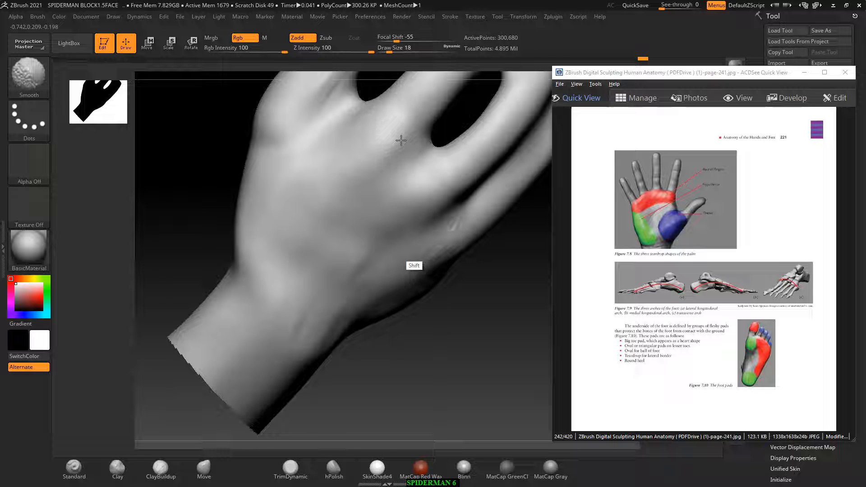
Smooth the back of the hand and its outer edge below the knuckles at draw size 26
{"action": "mouse_move", "coordinate": [492, 356]}
{"action": "left_mouse_down"}
{"action": "mouse_move", "coordinate": [464, 348]}
{"action": "mouse_move", "coordinate": [445, 293]}
{"action": "mouse_move", "coordinate": [450, 275]}
{"action": "mouse_move", "coordinate": [365, 295]}
{"action": "left_mouse_up"}
{"action": "left_click_drag", "start_coordinate": [229, 257], "coordinate": [306, 271]}
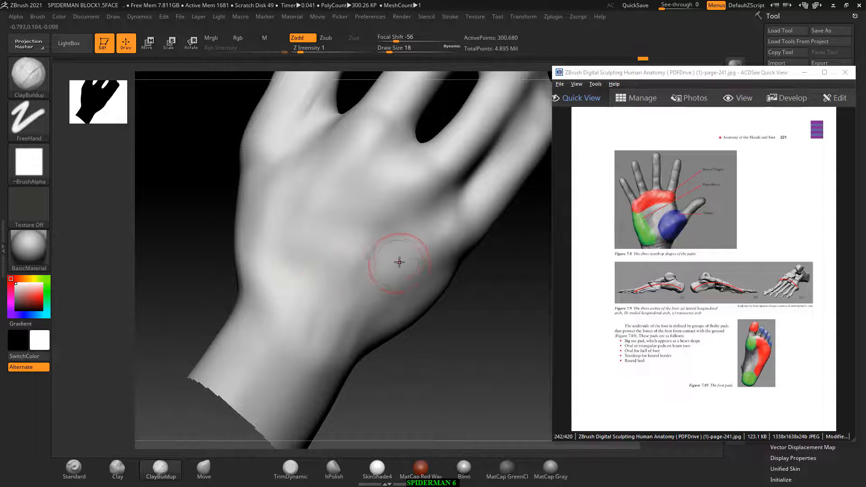
{"action": "key", "text": "shift"}
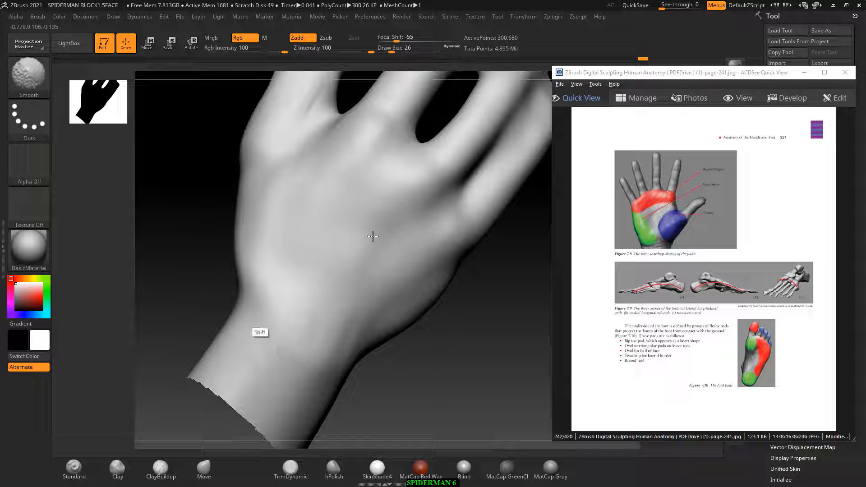
{"action": "left_click_drag", "start_coordinate": [373, 236], "coordinate": [450, 211], "text": "shift"}
{"action": "left_click_drag", "start_coordinate": [482, 323], "coordinate": [503, 331]}
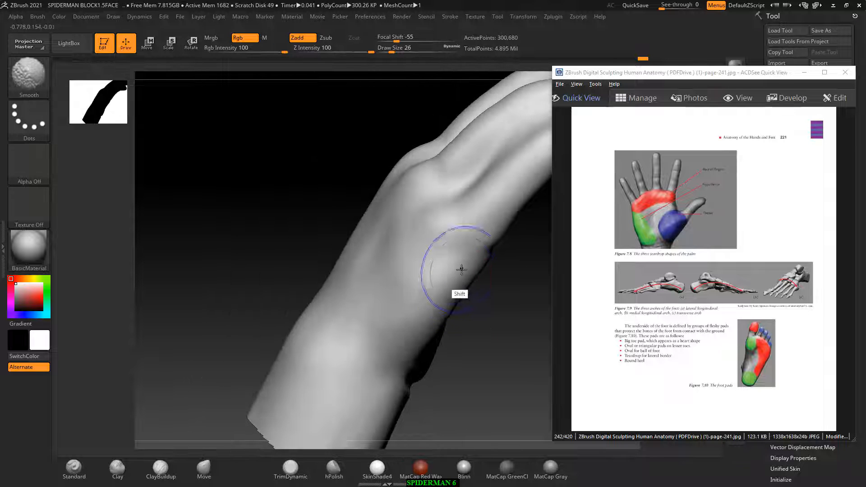
{"action": "left_click_drag", "start_coordinate": [460, 269], "coordinate": [390, 319], "text": "shift"}
Sculpt joint creases, a raised knuckle and lengthwise ridges on the finger beside the thumb with ClayBuildup at draw size 9
{"action": "left_click_drag", "start_coordinate": [316, 231], "coordinate": [250, 261]}
{"action": "left_click_drag", "start_coordinate": [174, 241], "coordinate": [193, 356], "text": "alt"}
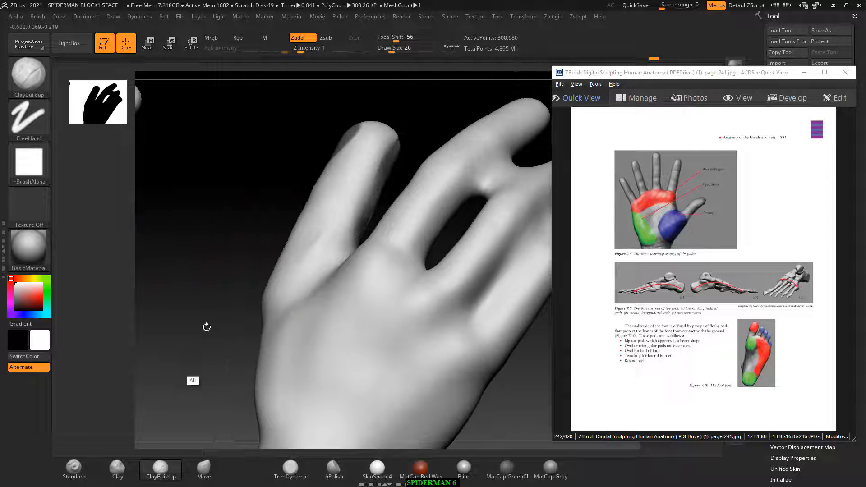
{"action": "mouse_move", "coordinate": [209, 287]}
{"action": "left_mouse_down"}
{"action": "mouse_move", "coordinate": [211, 267]}
{"action": "mouse_move", "coordinate": [188, 223]}
{"action": "mouse_move", "coordinate": [194, 261]}
{"action": "mouse_move", "coordinate": [212, 259]}
{"action": "left_mouse_up"}
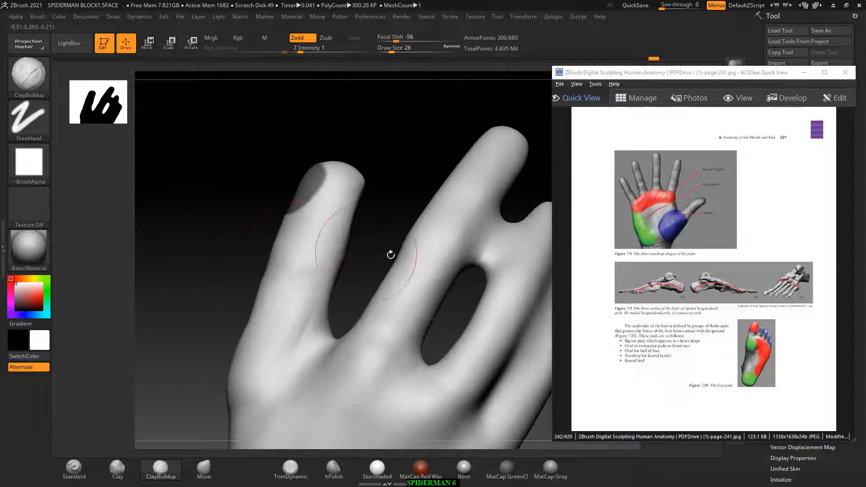
{"action": "key", "text": "bracketleft"}
{"action": "key", "text": "bracketleft"}
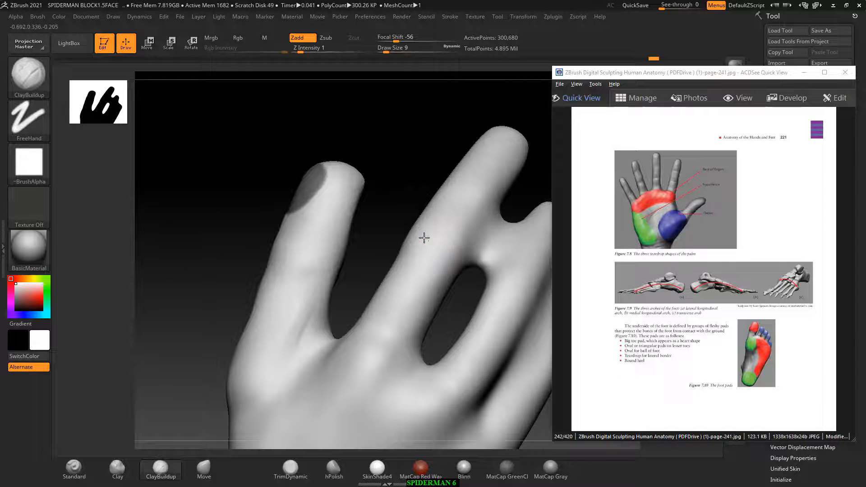
{"action": "left_click_drag", "start_coordinate": [410, 138], "coordinate": [413, 135]}
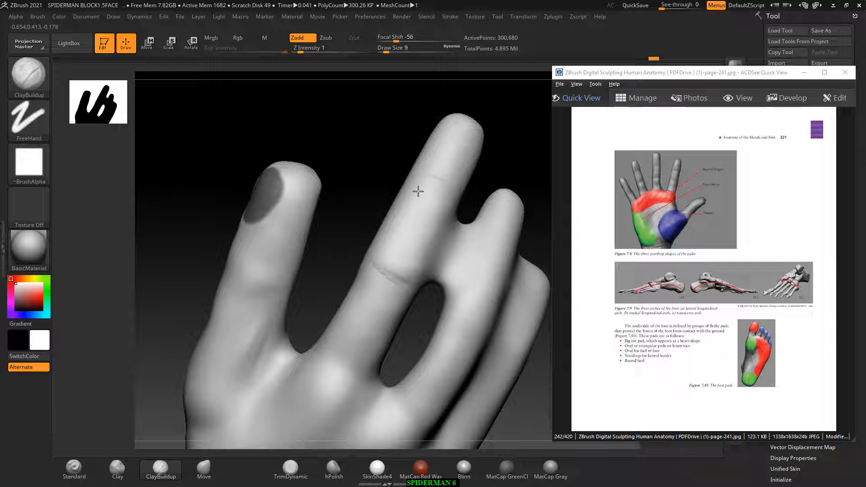
{"action": "mouse_move", "coordinate": [418, 191]}
{"action": "left_mouse_down"}
{"action": "mouse_move", "coordinate": [447, 205]}
{"action": "mouse_move", "coordinate": [432, 207]}
{"action": "left_mouse_up"}
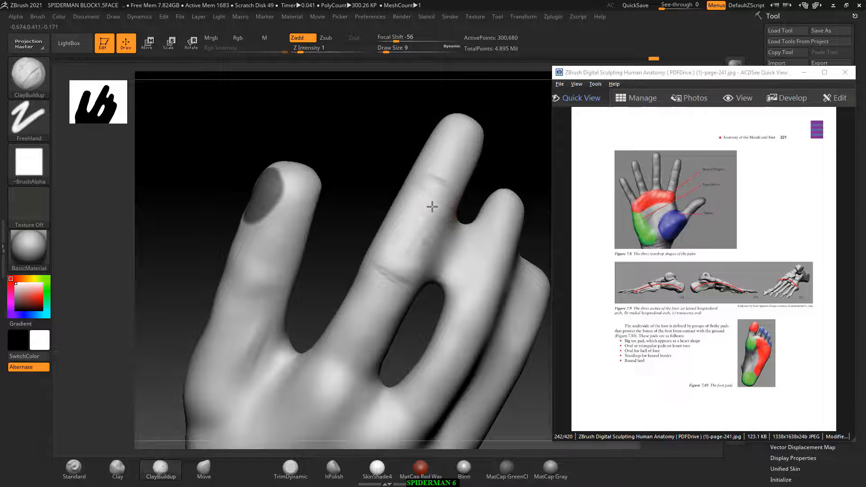
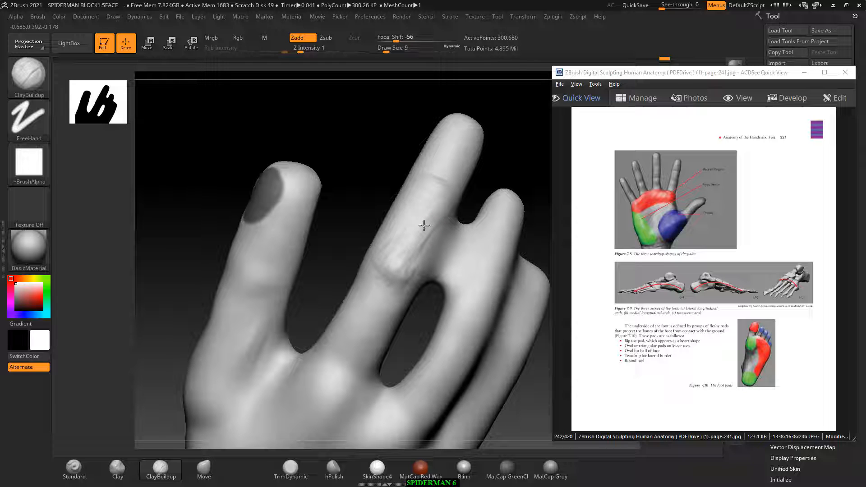
{"action": "left_click_drag", "start_coordinate": [372, 223], "coordinate": [434, 294]}
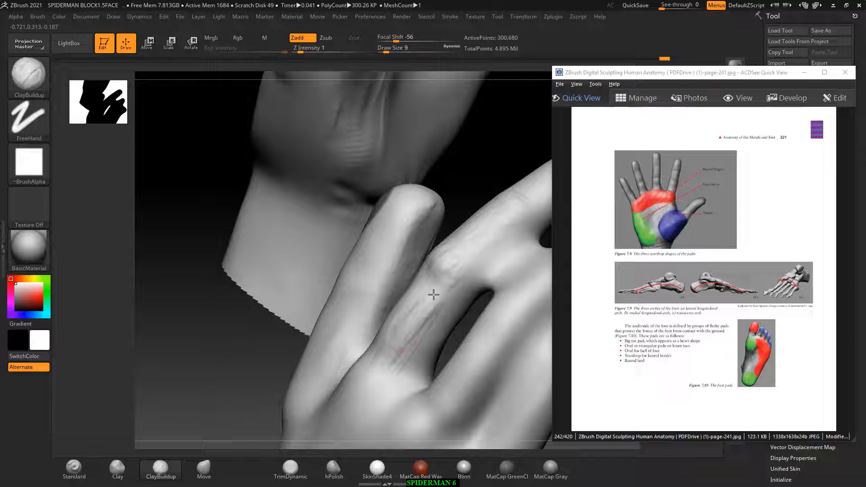
Sculpt the middle joint's knuckle on the adjacent bent finger and carve the groove along its outer side
{"action": "left_click_drag", "start_coordinate": [205, 271], "coordinate": [350, 195]}
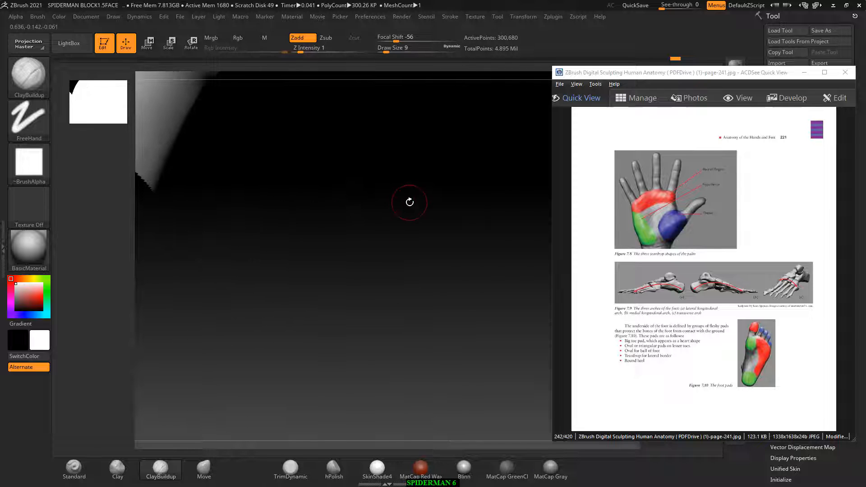
{"action": "left_click_drag", "start_coordinate": [410, 203], "coordinate": [344, 306]}
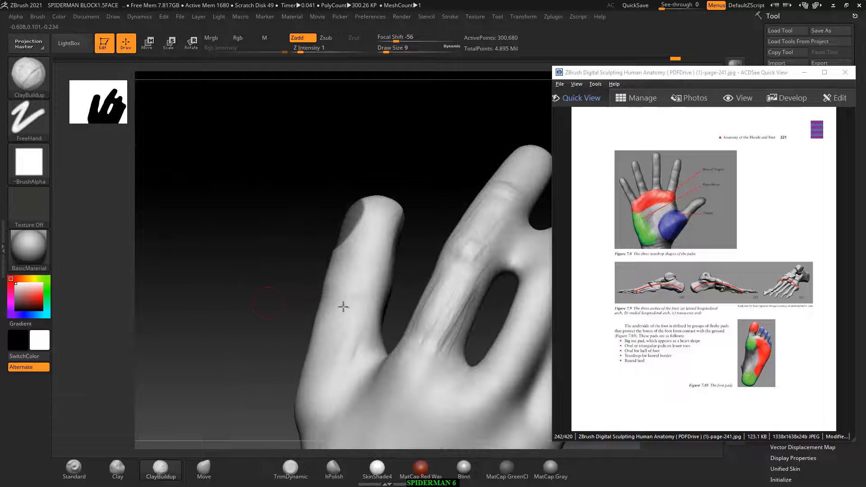
{"action": "mouse_move", "coordinate": [479, 285]}
{"action": "left_mouse_down"}
{"action": "mouse_move", "coordinate": [438, 174]}
{"action": "mouse_move", "coordinate": [450, 286]}
{"action": "left_mouse_up"}
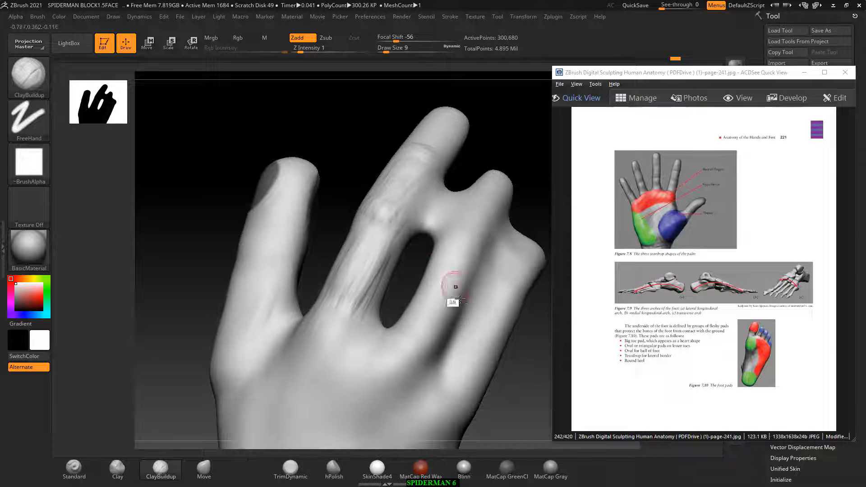
{"action": "mouse_move", "coordinate": [518, 216]}
{"action": "left_mouse_down"}
{"action": "mouse_move", "coordinate": [547, 171]}
{"action": "mouse_move", "coordinate": [426, 267]}
{"action": "mouse_move", "coordinate": [518, 143]}
{"action": "mouse_move", "coordinate": [497, 212]}
{"action": "left_mouse_up"}
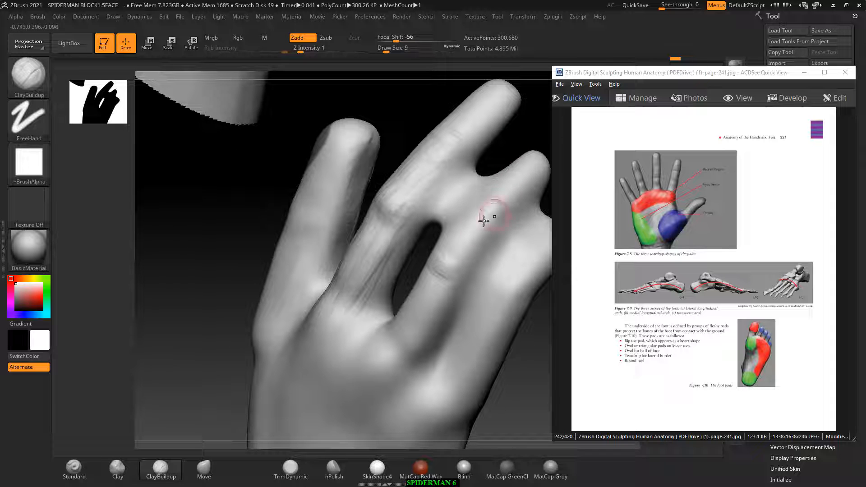
{"action": "mouse_move", "coordinate": [493, 221]}
{"action": "left_mouse_down", "text": "alt"}
{"action": "mouse_move", "coordinate": [465, 253]}
{"action": "mouse_move", "coordinate": [475, 246]}
{"action": "mouse_move", "coordinate": [480, 278]}
{"action": "left_mouse_up", "text": "alt"}
{"action": "left_click_drag", "start_coordinate": [503, 231], "coordinate": [480, 270], "text": "alt"}
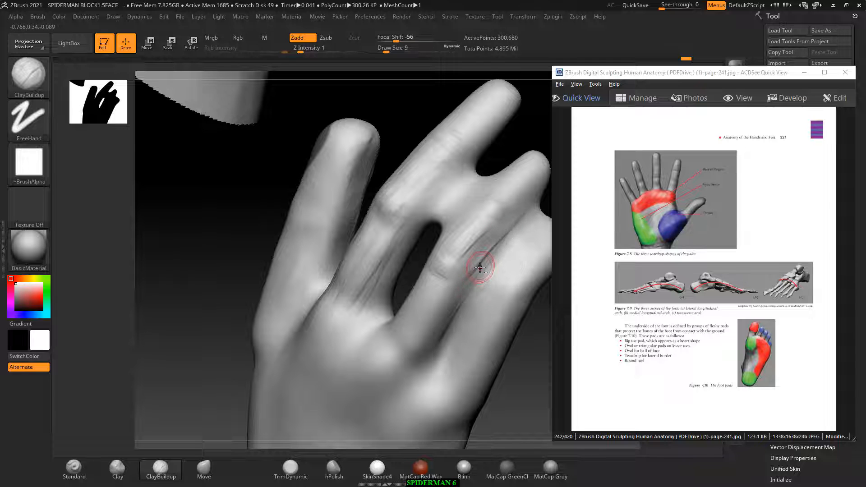
{"action": "left_click_drag", "start_coordinate": [515, 136], "coordinate": [462, 234], "text": "alt"}
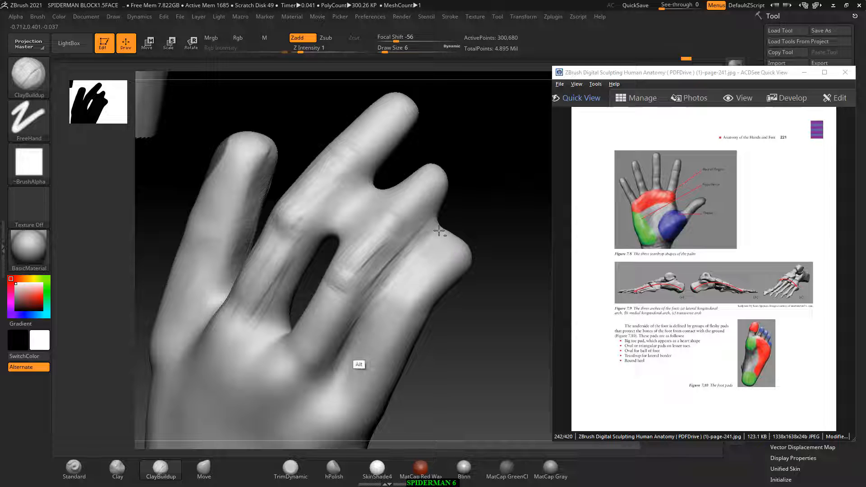
Carve the outermost finger's side groove and build up its joint and base knuckle at draw size 6
{"action": "left_click_drag", "start_coordinate": [439, 231], "coordinate": [378, 334], "text": "alt"}
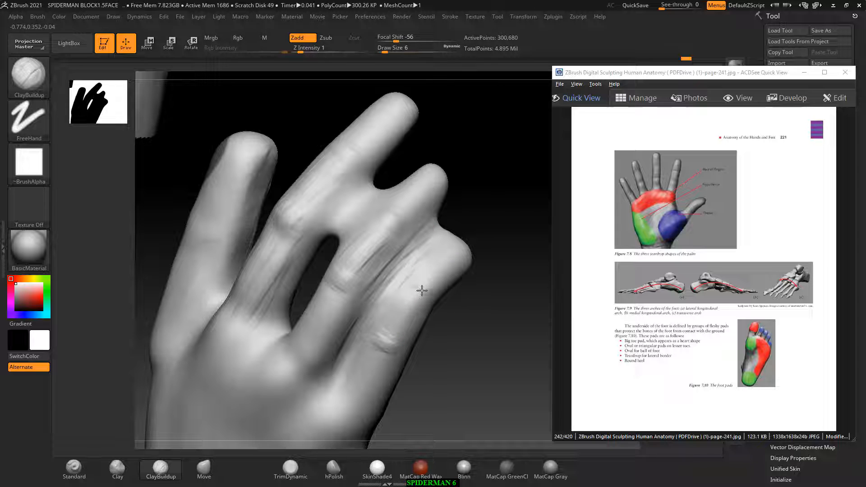
{"action": "left_click_drag", "start_coordinate": [422, 290], "coordinate": [415, 299], "text": "alt"}
{"action": "left_click_drag", "start_coordinate": [447, 325], "coordinate": [440, 290]}
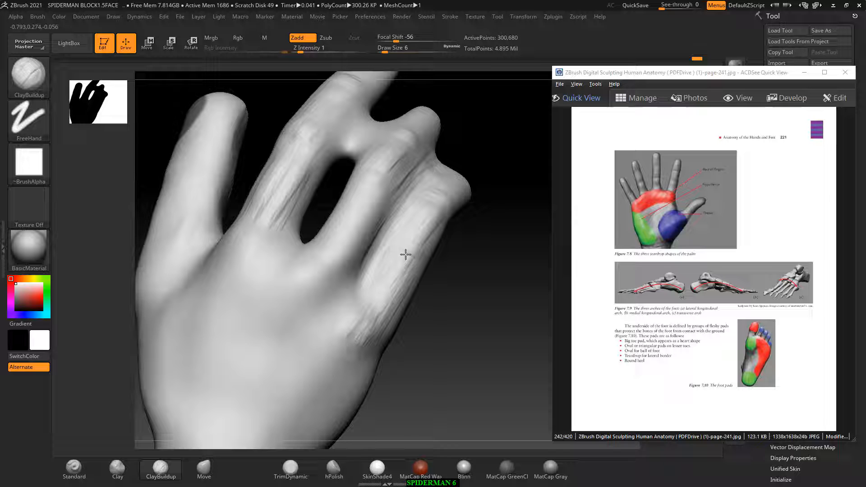
{"action": "left_click_drag", "start_coordinate": [406, 254], "coordinate": [357, 349]}
Carve the valleys between the base knuckles with ClayBuildup at draw size 6, outlining the knuckles of the two middle fingers
{"action": "left_click_drag", "start_coordinate": [342, 297], "coordinate": [320, 325], "text": "alt"}
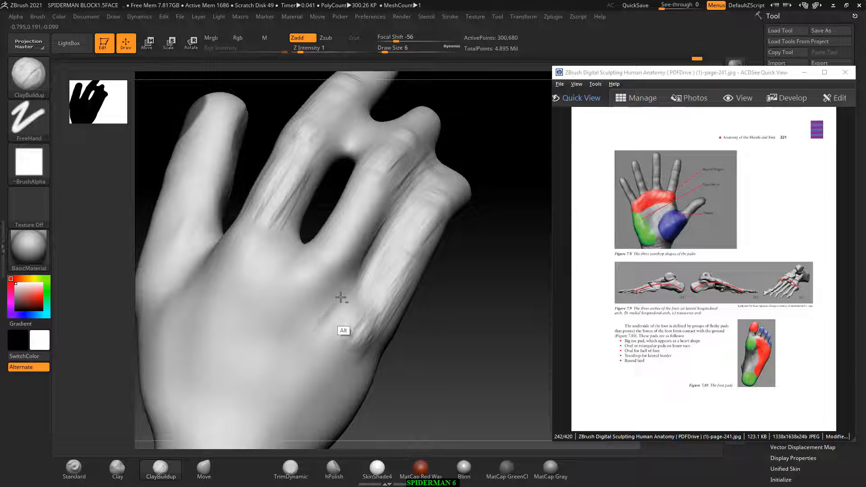
{"action": "left_click_drag", "start_coordinate": [341, 297], "coordinate": [311, 341], "text": "alt"}
{"action": "left_click_drag", "start_coordinate": [437, 265], "coordinate": [392, 276]}
{"action": "left_click_drag", "start_coordinate": [275, 280], "coordinate": [291, 256], "text": "alt"}
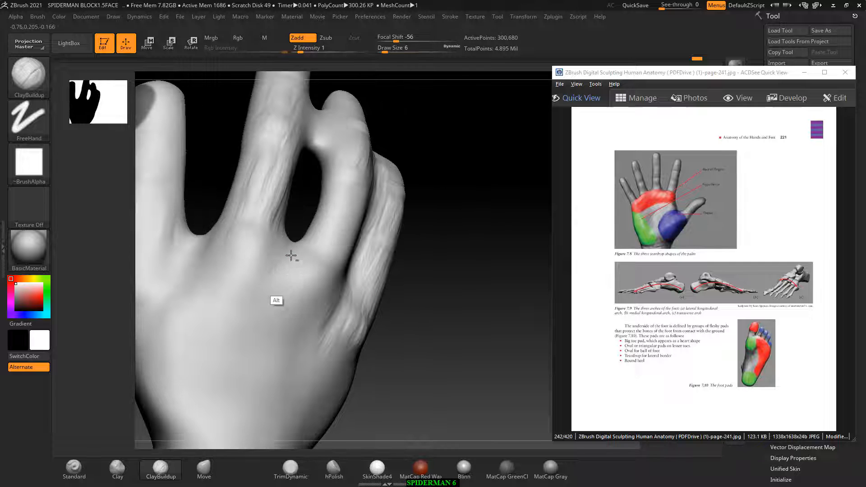
{"action": "mouse_move", "coordinate": [431, 260]}
{"action": "left_mouse_down"}
{"action": "mouse_move", "coordinate": [348, 271]}
{"action": "mouse_move", "coordinate": [324, 327]}
{"action": "left_mouse_up"}
{"action": "left_click_drag", "start_coordinate": [407, 352], "coordinate": [248, 257]}
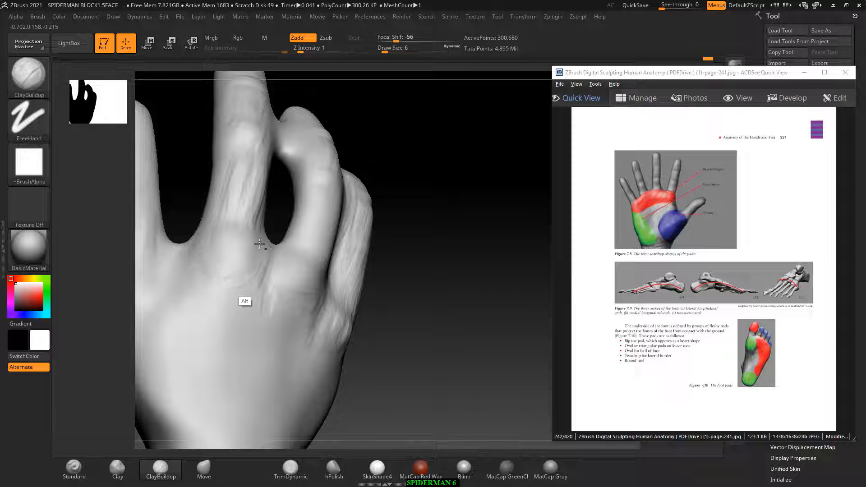
{"action": "left_click_drag", "start_coordinate": [412, 248], "coordinate": [419, 267]}
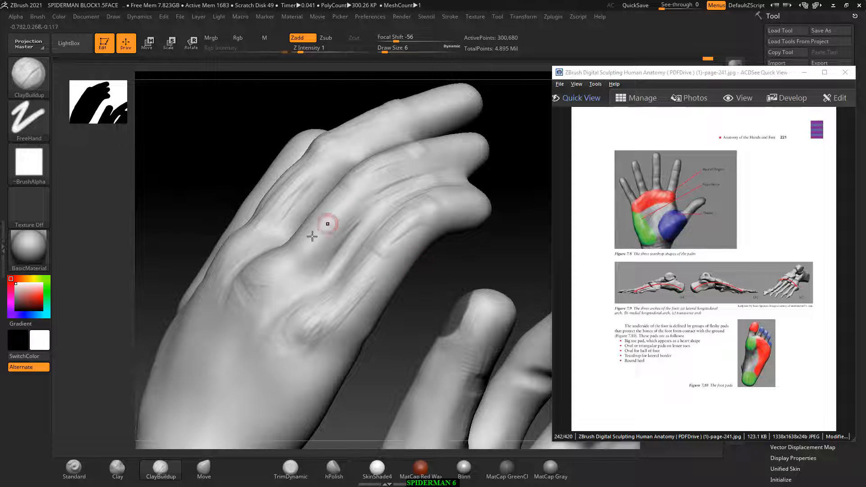
Sculpt the joint and side grooves of the middle bent finger with ClayBuildup at draw size 8
{"action": "left_click_drag", "start_coordinate": [488, 230], "coordinate": [400, 237]}
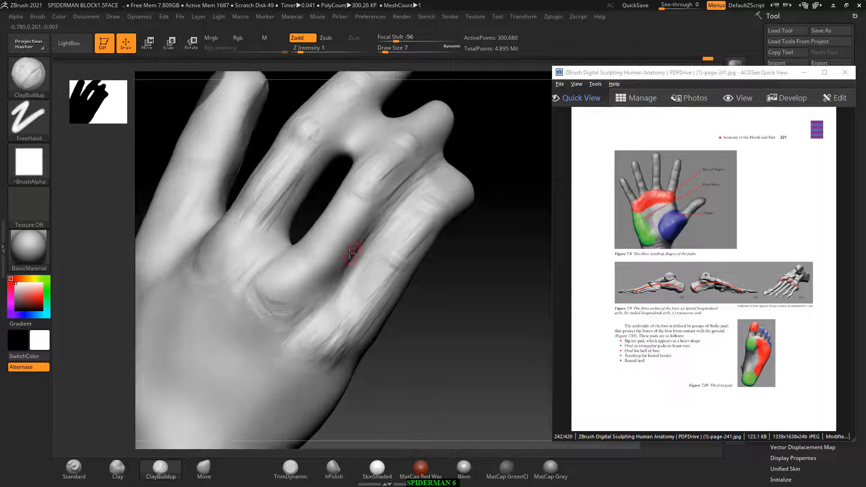
{"action": "key", "text": "]"}
{"action": "left_click_drag", "start_coordinate": [350, 227], "coordinate": [349, 227]}
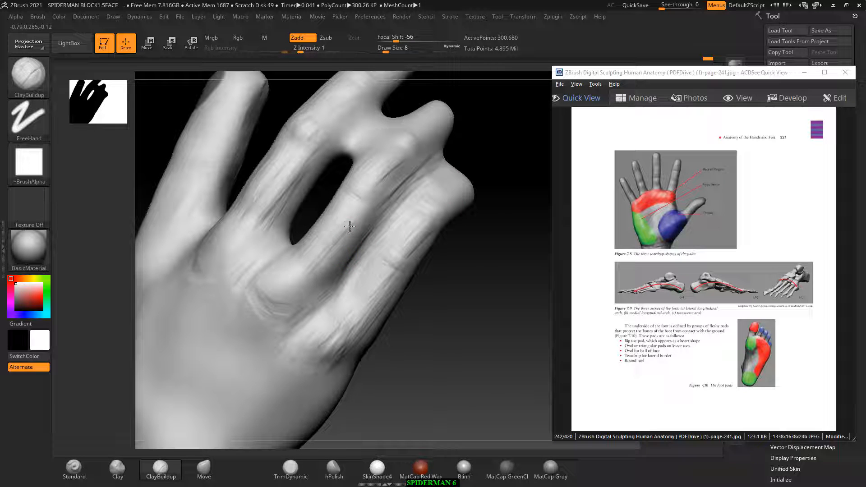
{"action": "left_click_drag", "start_coordinate": [439, 250], "coordinate": [456, 274]}
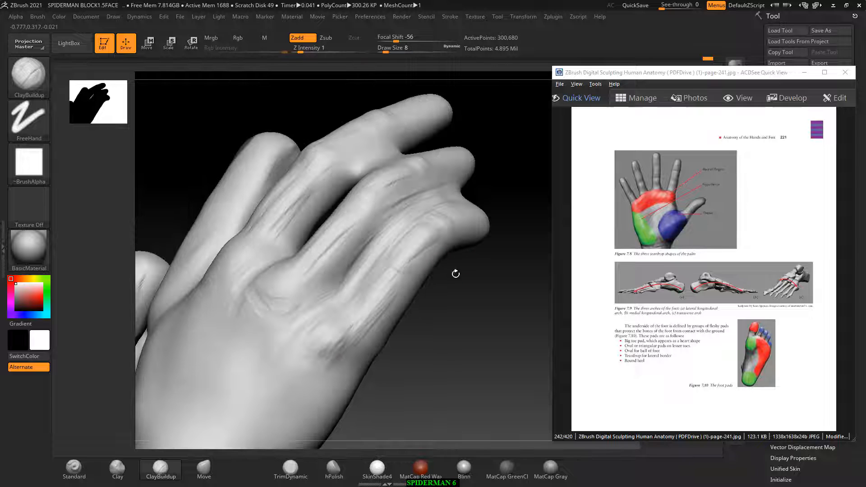
{"action": "left_click_drag", "start_coordinate": [406, 289], "coordinate": [459, 304]}
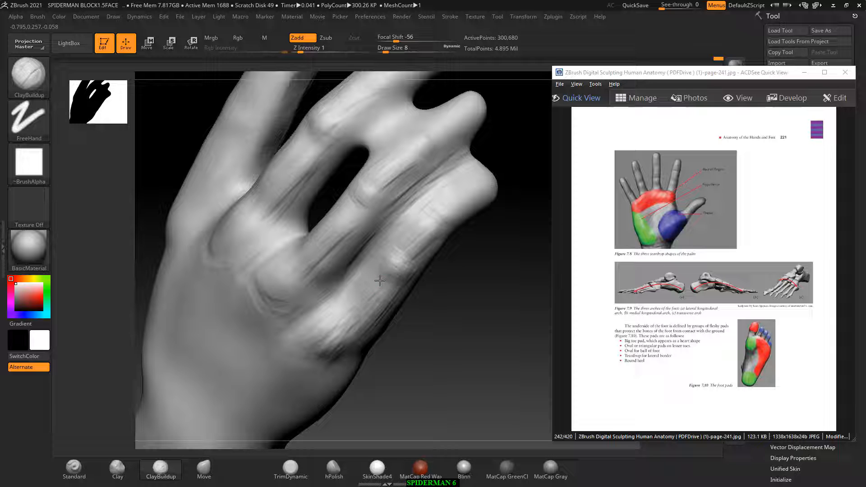
Smooth the two outer fingers, the groove between them and their base knuckles at draw size 8
{"action": "key", "text": "shift"}
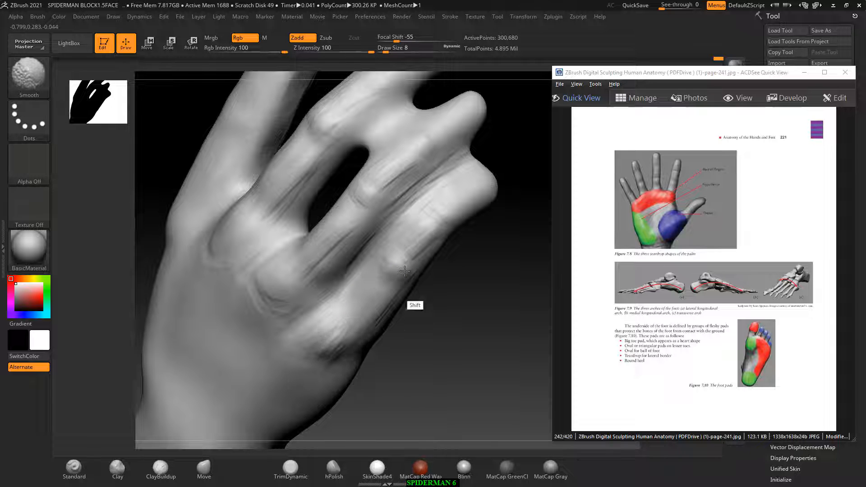
{"action": "mouse_move", "coordinate": [405, 271]}
{"action": "left_mouse_down", "text": "shift"}
{"action": "mouse_move", "coordinate": [426, 232]}
{"action": "mouse_move", "coordinate": [413, 201]}
{"action": "mouse_move", "coordinate": [423, 172]}
{"action": "left_mouse_up", "text": "shift"}
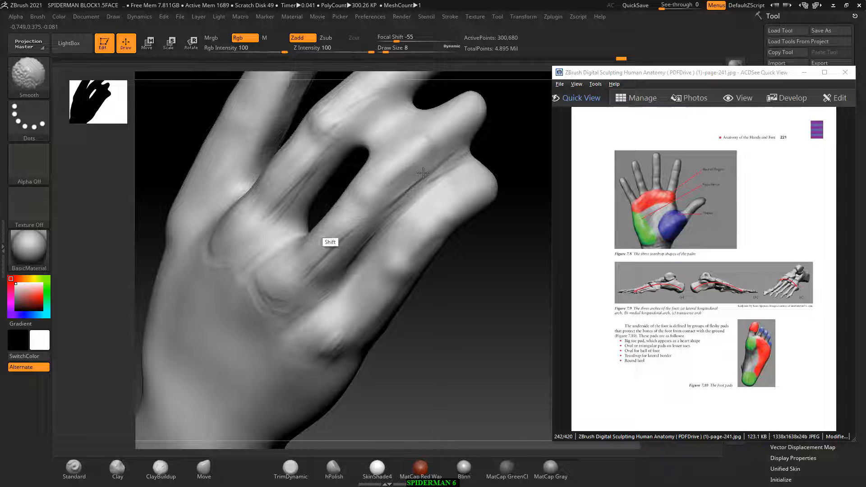
{"action": "mouse_move", "coordinate": [315, 230]}
{"action": "left_mouse_down", "text": "shift"}
{"action": "mouse_move", "coordinate": [312, 261]}
{"action": "mouse_move", "coordinate": [365, 235]}
{"action": "mouse_move", "coordinate": [248, 298]}
{"action": "mouse_move", "coordinate": [254, 305]}
{"action": "left_mouse_up", "text": "shift"}
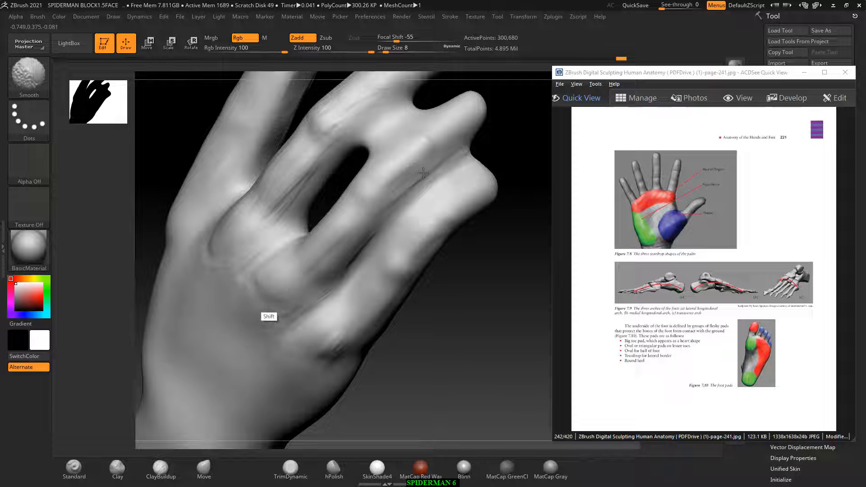
{"action": "left_click_drag", "start_coordinate": [307, 366], "coordinate": [325, 333], "text": "shift"}
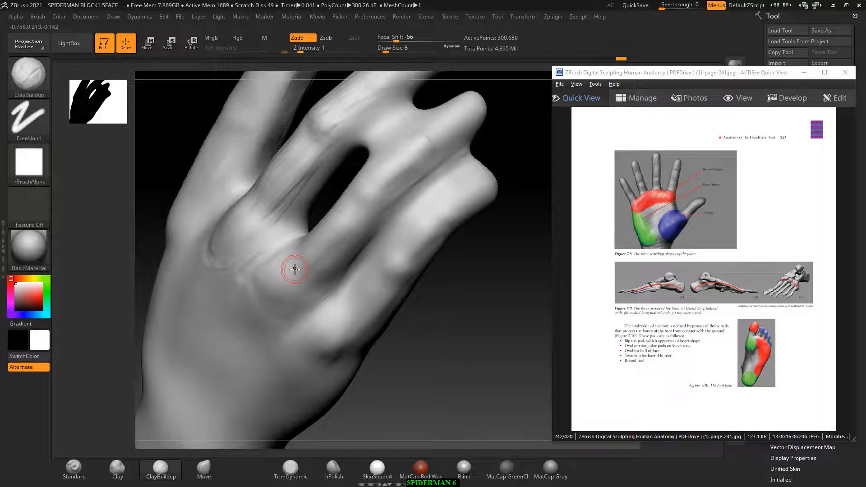
Build up the base knuckles with ClayBuildup at draw size 18, and smooth the knuckles and the backs of the fingers
{"action": "key", "text": "bracketright"}
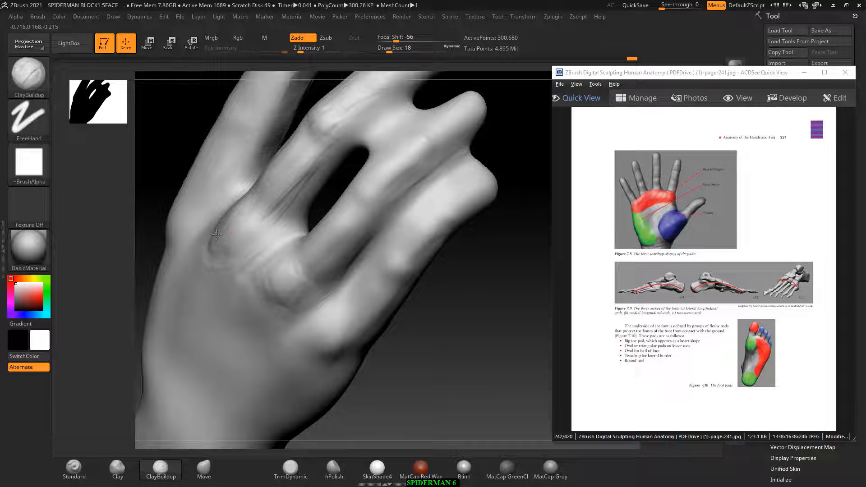
{"action": "key", "text": "shift"}
{"action": "left_click_drag", "start_coordinate": [488, 301], "coordinate": [465, 392], "text": "alt"}
{"action": "key", "text": "shift"}
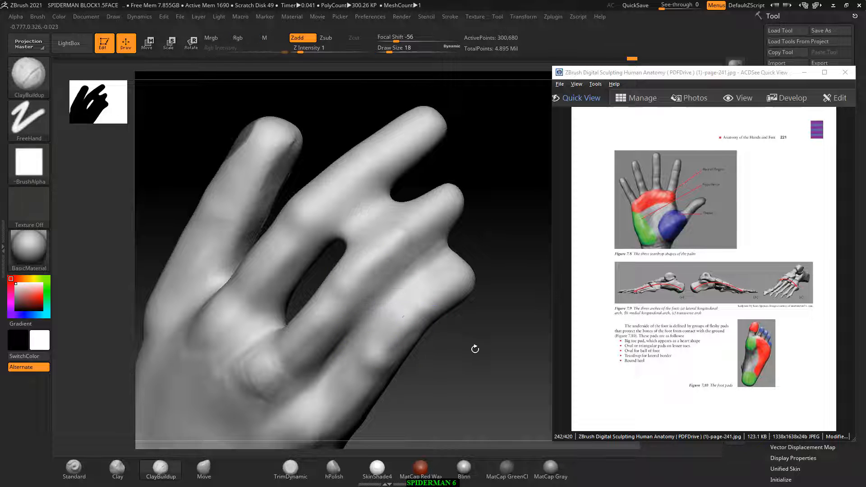
{"action": "left_click_drag", "start_coordinate": [474, 348], "coordinate": [515, 232], "text": "alt"}
{"action": "left_click_drag", "start_coordinate": [297, 254], "coordinate": [329, 249], "text": "shift"}
{"action": "left_click_drag", "start_coordinate": [397, 328], "coordinate": [431, 316]}
{"action": "left_click_drag", "start_coordinate": [385, 265], "coordinate": [374, 283], "text": "shift"}
{"action": "mouse_move", "coordinate": [434, 281]}
{"action": "left_mouse_down"}
{"action": "mouse_move", "coordinate": [483, 275]}
{"action": "mouse_move", "coordinate": [327, 244]}
{"action": "mouse_move", "coordinate": [312, 255]}
{"action": "mouse_move", "coordinate": [337, 264]}
{"action": "left_mouse_up"}
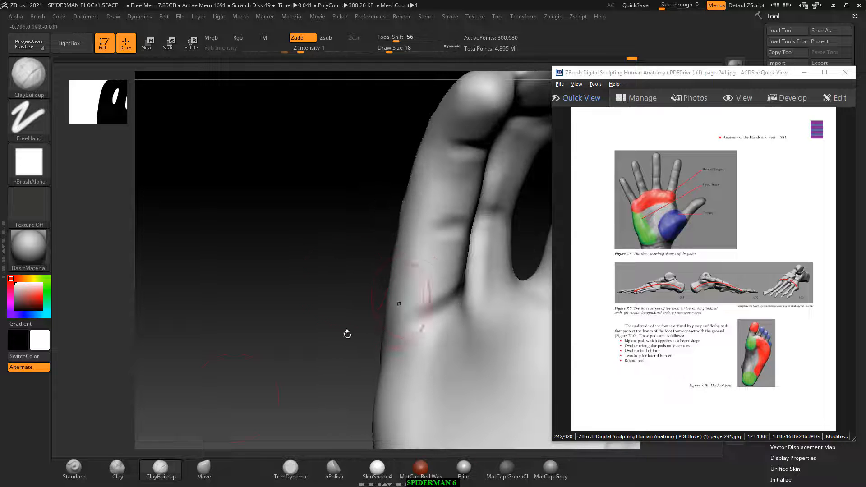
Carve the palm-side joint creases of the little finger with the Standard brush at draw size 6
{"action": "left_click", "coordinate": [74, 469]}
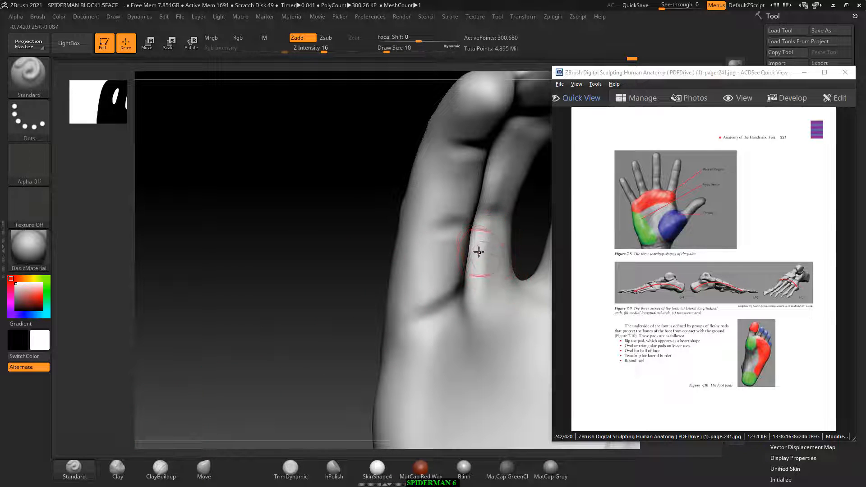
{"action": "key", "text": "bracketleft"}
{"action": "left_click_drag", "start_coordinate": [466, 225], "coordinate": [336, 203], "text": "alt"}
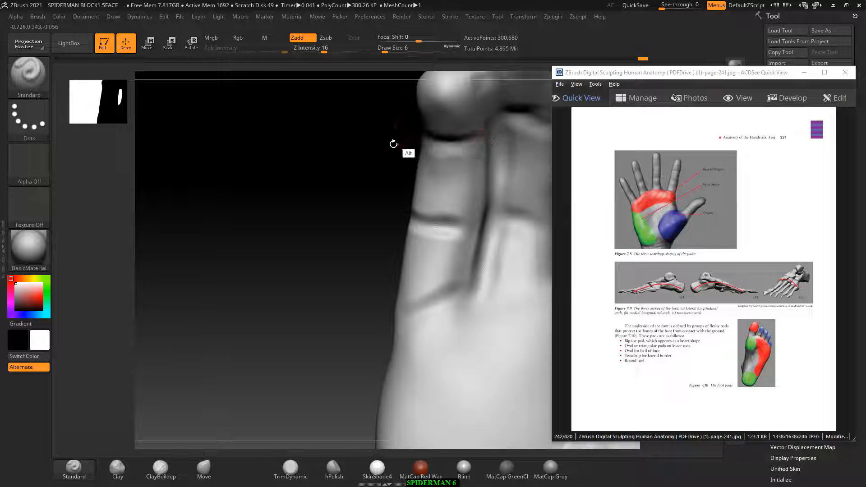
{"action": "left_click_drag", "start_coordinate": [392, 143], "coordinate": [412, 149]}
{"action": "mouse_move", "coordinate": [336, 199]}
{"action": "left_mouse_down"}
{"action": "mouse_move", "coordinate": [258, 192]}
{"action": "mouse_move", "coordinate": [189, 209]}
{"action": "mouse_move", "coordinate": [398, 172]}
{"action": "mouse_move", "coordinate": [385, 196]}
{"action": "mouse_move", "coordinate": [399, 197]}
{"action": "left_mouse_up"}
Soften the little finger's palm-side joint creases by smoothing them at draw size 9
{"action": "left_click_drag", "start_coordinate": [287, 189], "coordinate": [194, 198]}
{"action": "left_click_drag", "start_coordinate": [377, 201], "coordinate": [427, 206], "text": "shift"}
{"action": "left_click_drag", "start_coordinate": [276, 196], "coordinate": [363, 198]}
{"action": "mouse_move", "coordinate": [415, 201]}
{"action": "left_mouse_down", "text": "alt"}
{"action": "mouse_move", "coordinate": [384, 190]}
{"action": "mouse_move", "coordinate": [418, 201]}
{"action": "left_mouse_up", "text": "alt"}
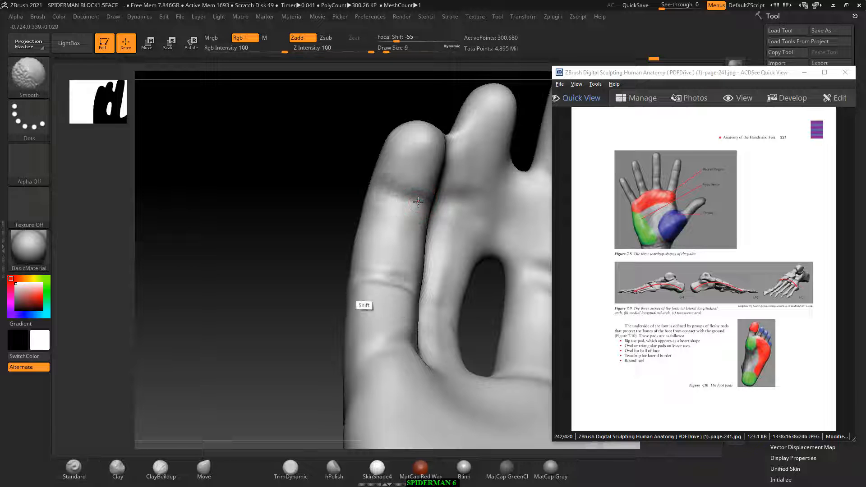
{"action": "mouse_move", "coordinate": [336, 235]}
{"action": "left_mouse_down"}
{"action": "mouse_move", "coordinate": [313, 265]}
{"action": "mouse_move", "coordinate": [402, 313]}
{"action": "left_mouse_up"}
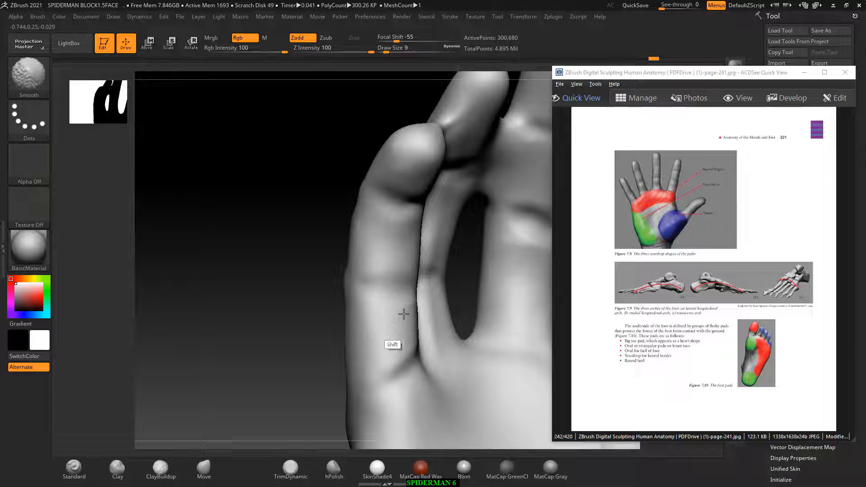
Set the Standard brush's focal shift to 62 and carve the finger-base creases and pad outlines across the upper palm
{"action": "mouse_move", "coordinate": [310, 336]}
{"action": "left_mouse_down"}
{"action": "mouse_move", "coordinate": [277, 251]}
{"action": "mouse_move", "coordinate": [221, 290]}
{"action": "mouse_move", "coordinate": [240, 329]}
{"action": "left_mouse_up"}
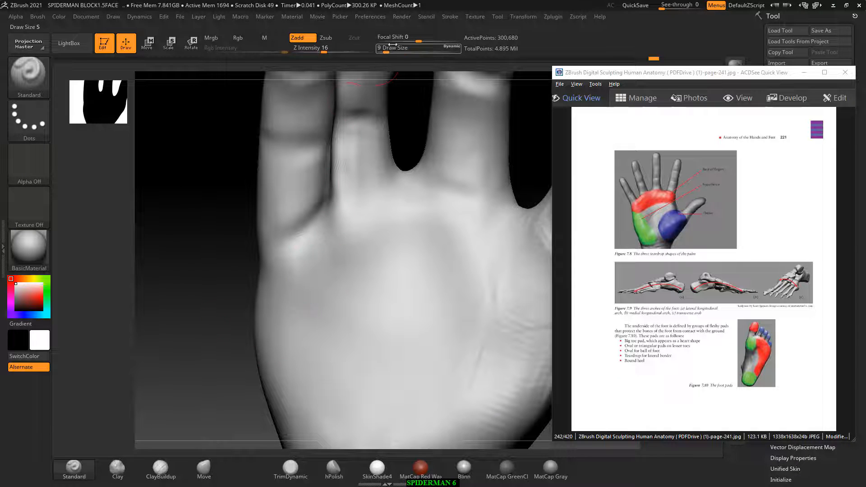
{"action": "left_click_drag", "start_coordinate": [411, 40], "coordinate": [445, 41]}
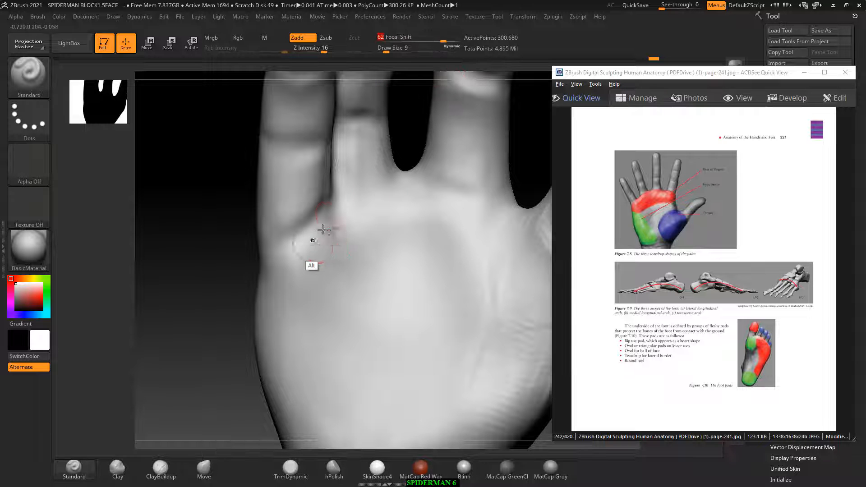
{"action": "mouse_move", "coordinate": [332, 223]}
{"action": "left_mouse_down", "text": "alt"}
{"action": "mouse_move", "coordinate": [270, 245]}
{"action": "mouse_move", "coordinate": [320, 232]}
{"action": "mouse_move", "coordinate": [388, 197]}
{"action": "left_mouse_up", "text": "alt"}
{"action": "mouse_move", "coordinate": [339, 213]}
{"action": "left_mouse_down", "text": "alt"}
{"action": "mouse_move", "coordinate": [385, 199]}
{"action": "mouse_move", "coordinate": [488, 195]}
{"action": "left_mouse_up", "text": "alt"}
{"action": "left_click_drag", "start_coordinate": [340, 242], "coordinate": [302, 298], "text": "alt"}
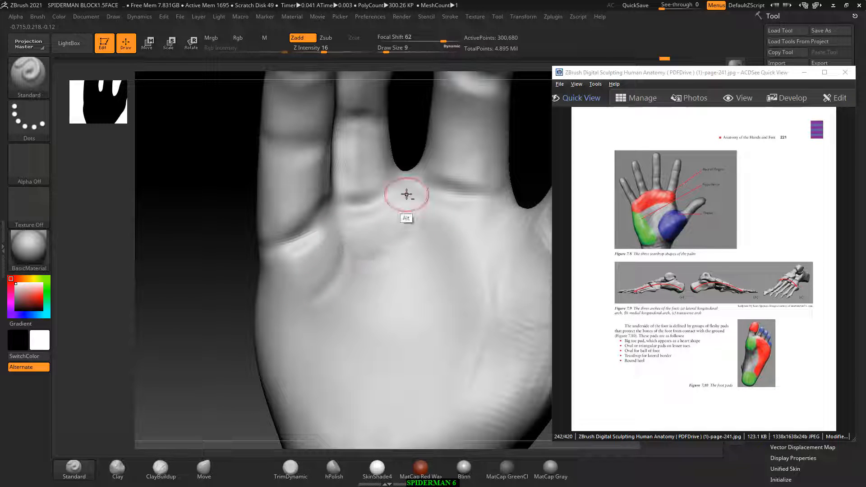
{"action": "mouse_move", "coordinate": [350, 252]}
{"action": "left_mouse_down", "text": "alt"}
{"action": "mouse_move", "coordinate": [404, 220]}
{"action": "mouse_move", "coordinate": [510, 210]}
{"action": "left_mouse_up", "text": "alt"}
{"action": "left_click_drag", "start_coordinate": [442, 222], "coordinate": [517, 205], "text": "alt"}
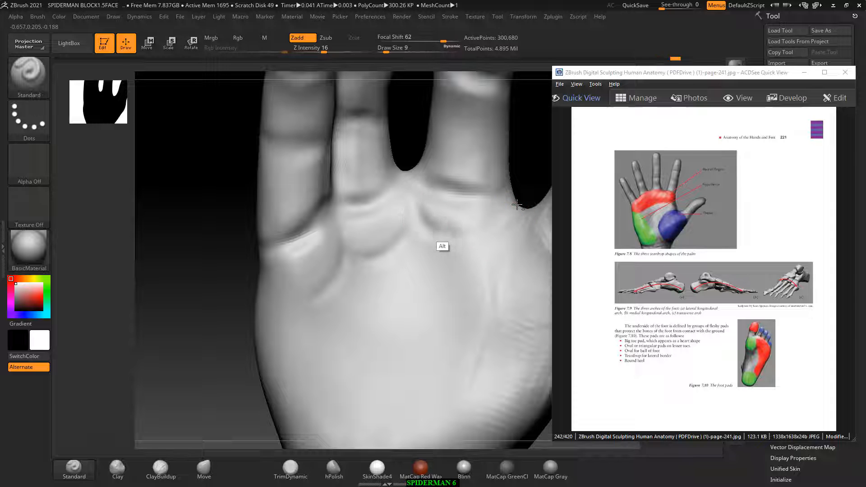
{"action": "left_click_drag", "start_coordinate": [313, 292], "coordinate": [273, 285], "text": "alt"}
Smooth the pads and creases below the little, ring and middle fingers on the upper palm at draw size 9
{"action": "mouse_move", "coordinate": [411, 133]}
{"action": "left_mouse_down"}
{"action": "mouse_move", "coordinate": [419, 128]}
{"action": "mouse_move", "coordinate": [321, 150]}
{"action": "left_mouse_up"}
{"action": "key", "text": "shift"}
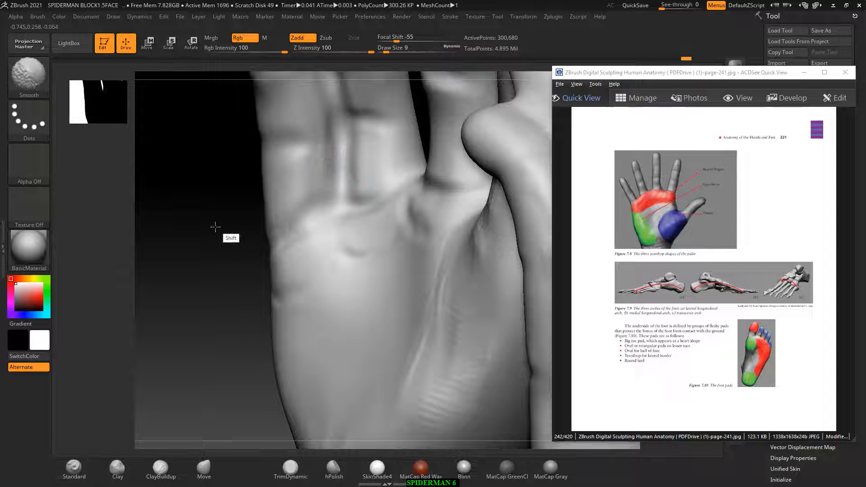
{"action": "left_click_drag", "start_coordinate": [216, 227], "coordinate": [269, 219]}
{"action": "left_click_drag", "start_coordinate": [261, 251], "coordinate": [268, 283], "text": "shift"}
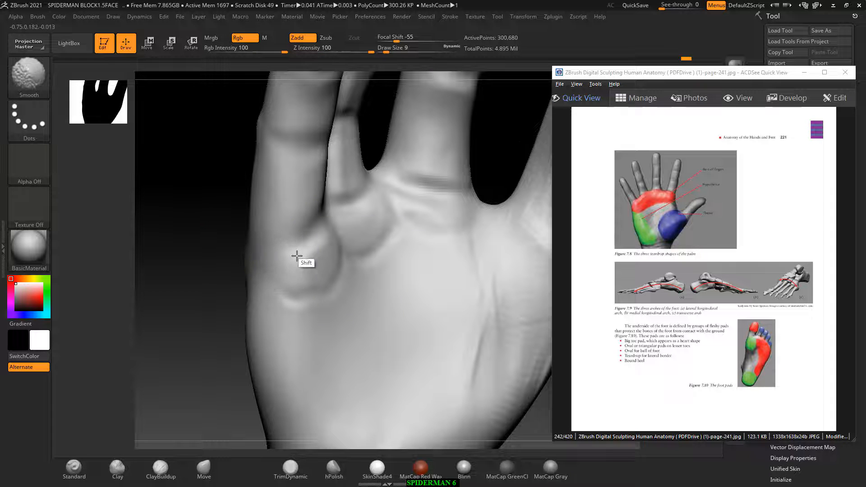
{"action": "left_click_drag", "start_coordinate": [297, 256], "coordinate": [264, 301], "text": "shift"}
{"action": "left_click_drag", "start_coordinate": [360, 224], "coordinate": [390, 231], "text": "shift"}
{"action": "mouse_move", "coordinate": [303, 313]}
{"action": "left_mouse_down", "text": "shift"}
{"action": "mouse_move", "coordinate": [329, 294]}
{"action": "mouse_move", "coordinate": [298, 311]}
{"action": "left_mouse_up", "text": "shift"}
{"action": "left_click_drag", "start_coordinate": [480, 184], "coordinate": [493, 180]}
{"action": "mouse_move", "coordinate": [409, 224]}
{"action": "left_mouse_down", "text": "shift"}
{"action": "mouse_move", "coordinate": [449, 221]}
{"action": "mouse_move", "coordinate": [464, 193]}
{"action": "mouse_move", "coordinate": [446, 198]}
{"action": "mouse_move", "coordinate": [483, 199]}
{"action": "left_mouse_up", "text": "shift"}
{"action": "mouse_move", "coordinate": [433, 222]}
{"action": "left_mouse_down", "text": "shift"}
{"action": "mouse_move", "coordinate": [470, 205]}
{"action": "mouse_move", "coordinate": [431, 204]}
{"action": "left_mouse_up", "text": "shift"}
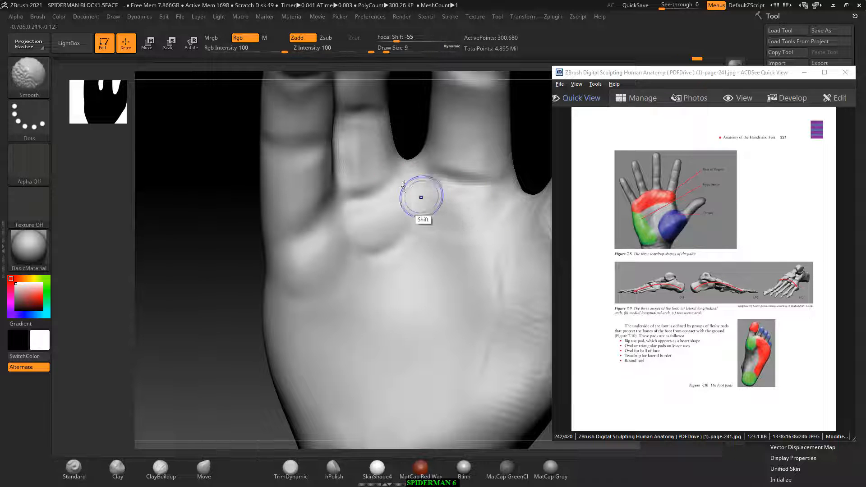
Sharpen the little finger's two palm-side joint creases with the Standard brush at draw size 5 and focal shift 62
{"action": "left_click_drag", "start_coordinate": [403, 124], "coordinate": [413, 179], "text": "alt"}
{"action": "left_click_drag", "start_coordinate": [405, 102], "coordinate": [235, 291]}
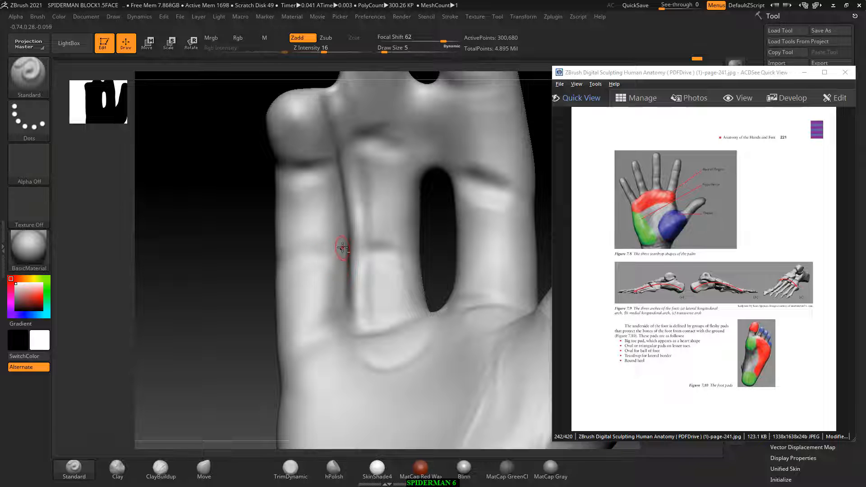
{"action": "left_click_drag", "start_coordinate": [300, 254], "coordinate": [344, 248], "text": "alt"}
{"action": "left_click_drag", "start_coordinate": [244, 265], "coordinate": [407, 244]}
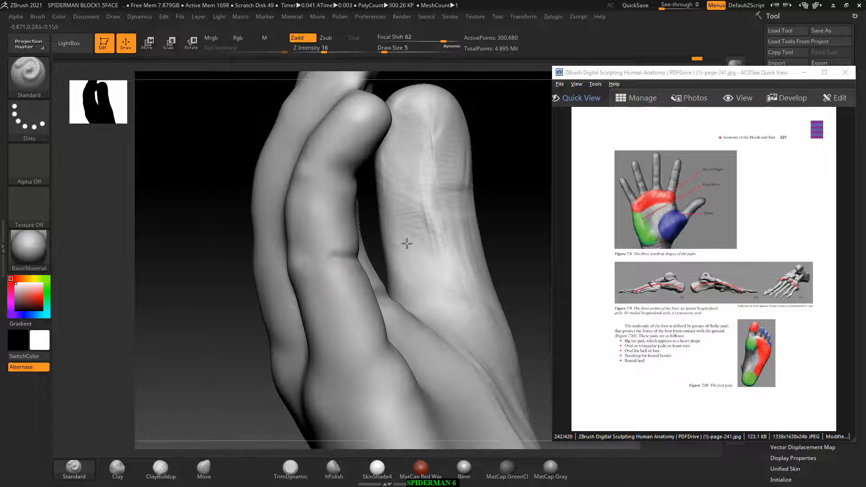
{"action": "left_click_drag", "start_coordinate": [512, 199], "coordinate": [348, 273]}
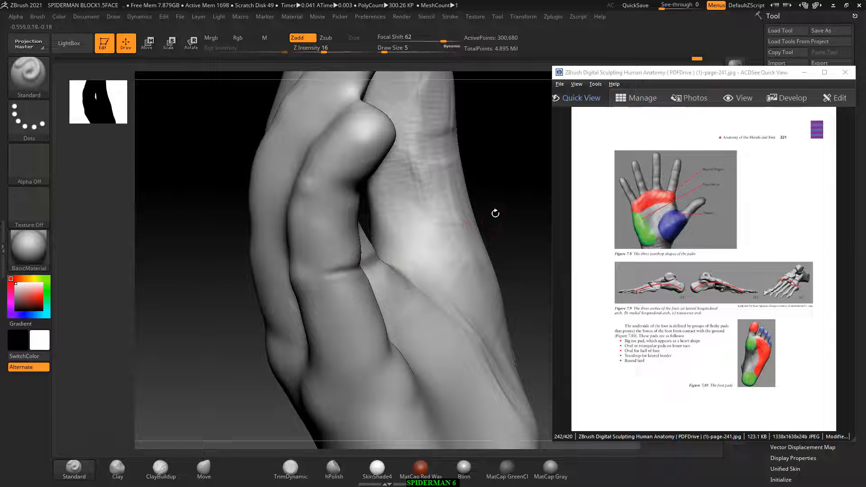
{"action": "mouse_move", "coordinate": [495, 215]}
{"action": "left_mouse_down"}
{"action": "mouse_move", "coordinate": [440, 199]}
{"action": "mouse_move", "coordinate": [255, 194]}
{"action": "mouse_move", "coordinate": [273, 199]}
{"action": "mouse_move", "coordinate": [273, 217]}
{"action": "left_mouse_up"}
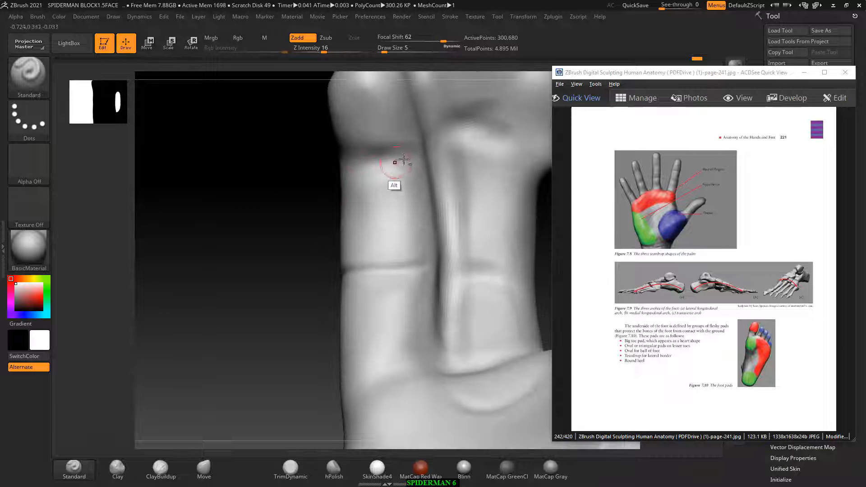
{"action": "mouse_move", "coordinate": [410, 157]}
{"action": "left_mouse_down", "text": "alt"}
{"action": "mouse_move", "coordinate": [344, 163]}
{"action": "mouse_move", "coordinate": [416, 152]}
{"action": "mouse_move", "coordinate": [355, 160]}
{"action": "left_mouse_up", "text": "alt"}
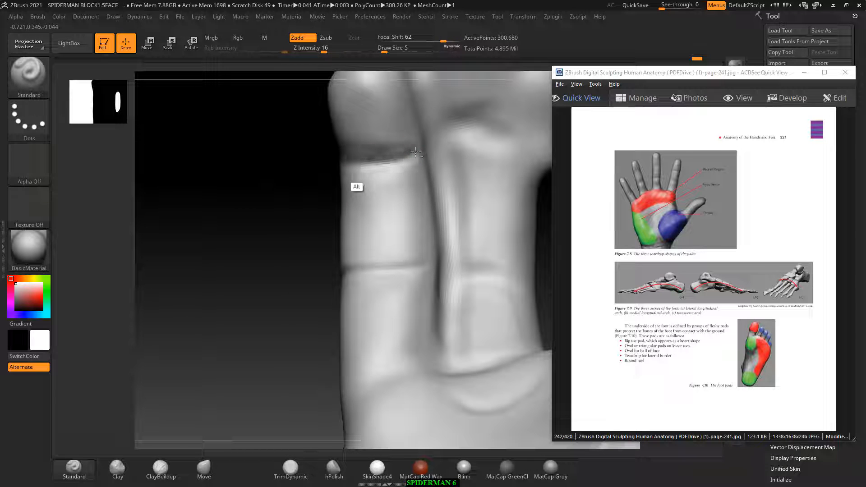
Sculpt the palm-side pads of the little finger's middle and base segments with ClayBuildup at draw size 8 and Z intensity 1
{"action": "left_click_drag", "start_coordinate": [247, 180], "coordinate": [362, 215]}
{"action": "mouse_move", "coordinate": [510, 200]}
{"action": "left_mouse_down"}
{"action": "mouse_move", "coordinate": [525, 170]}
{"action": "mouse_move", "coordinate": [475, 152]}
{"action": "left_mouse_up"}
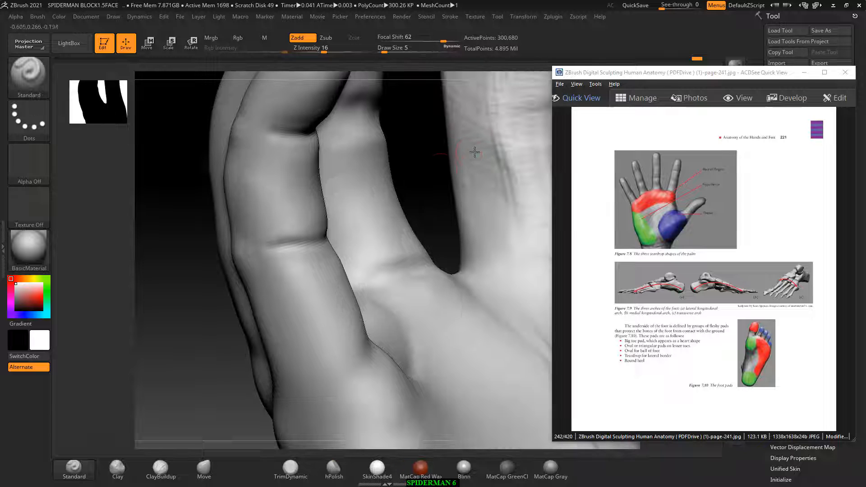
{"action": "left_click", "coordinate": [177, 474]}
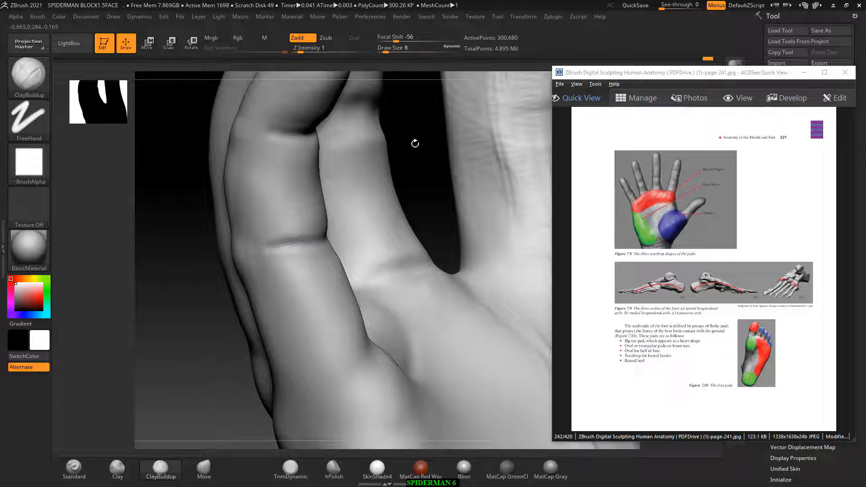
{"action": "mouse_move", "coordinate": [414, 143]}
{"action": "left_mouse_down"}
{"action": "mouse_move", "coordinate": [273, 177]}
{"action": "mouse_move", "coordinate": [470, 168]}
{"action": "mouse_move", "coordinate": [228, 228]}
{"action": "mouse_move", "coordinate": [401, 131]}
{"action": "left_mouse_up"}
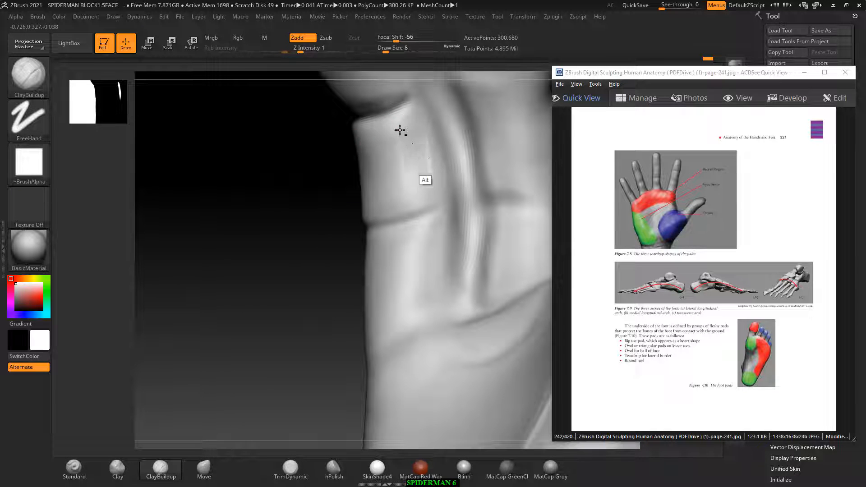
{"action": "left_click_drag", "start_coordinate": [321, 180], "coordinate": [343, 193]}
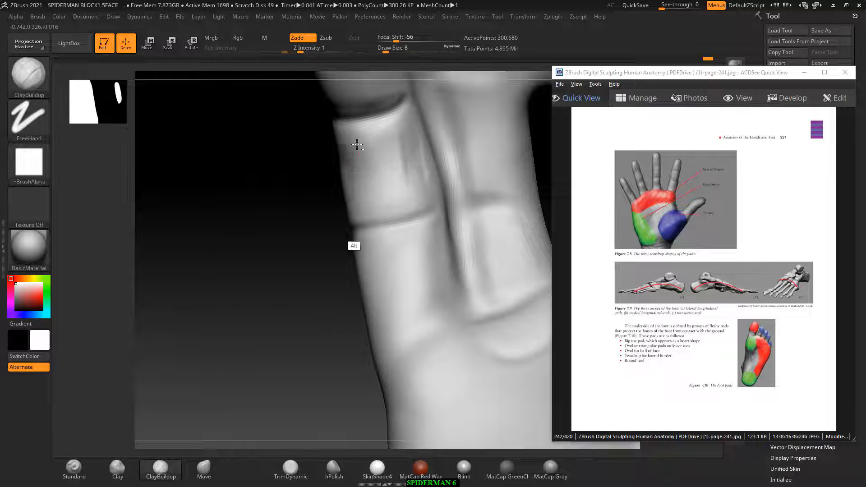
{"action": "left_click_drag", "start_coordinate": [254, 168], "coordinate": [326, 165]}
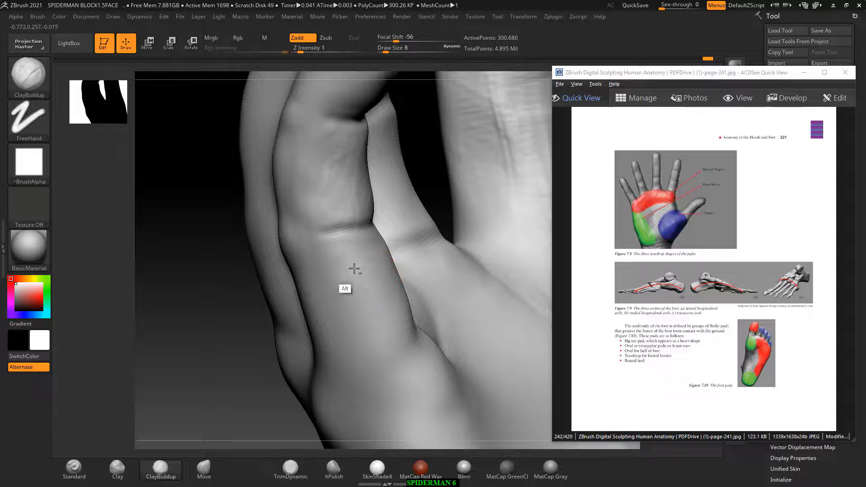
{"action": "left_click_drag", "start_coordinate": [354, 268], "coordinate": [368, 306], "text": "alt"}
{"action": "left_click_drag", "start_coordinate": [413, 329], "coordinate": [382, 350], "text": "alt"}
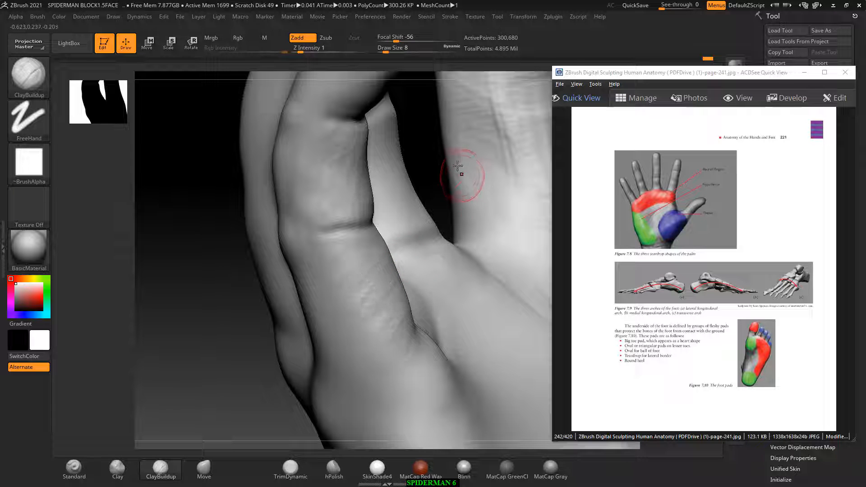
{"action": "left_click_drag", "start_coordinate": [419, 178], "coordinate": [445, 176]}
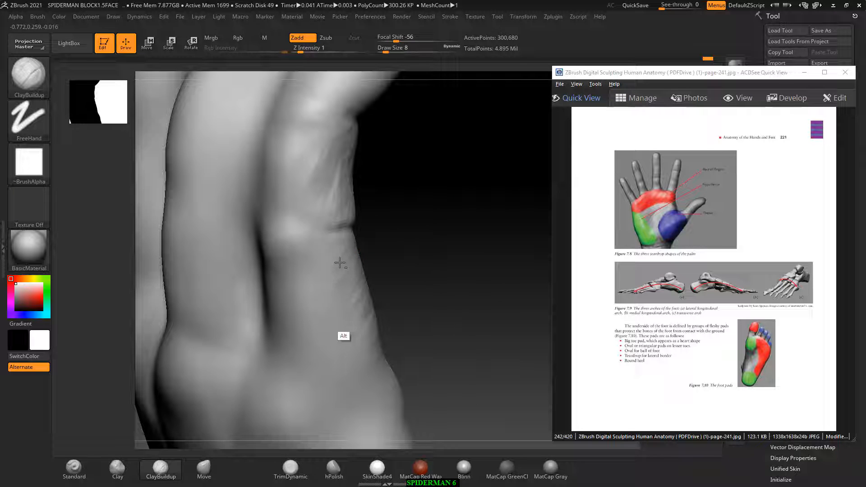
{"action": "left_click_drag", "start_coordinate": [510, 225], "coordinate": [436, 221]}
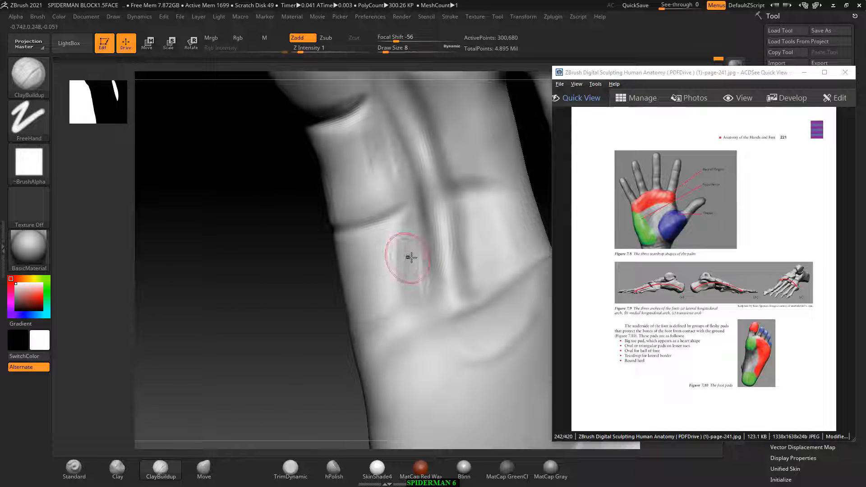
Smooth the ClayBuildup strokes along the little finger's palm-side segments and on its fingertip pad at draw size 8
{"action": "key", "text": "shift"}
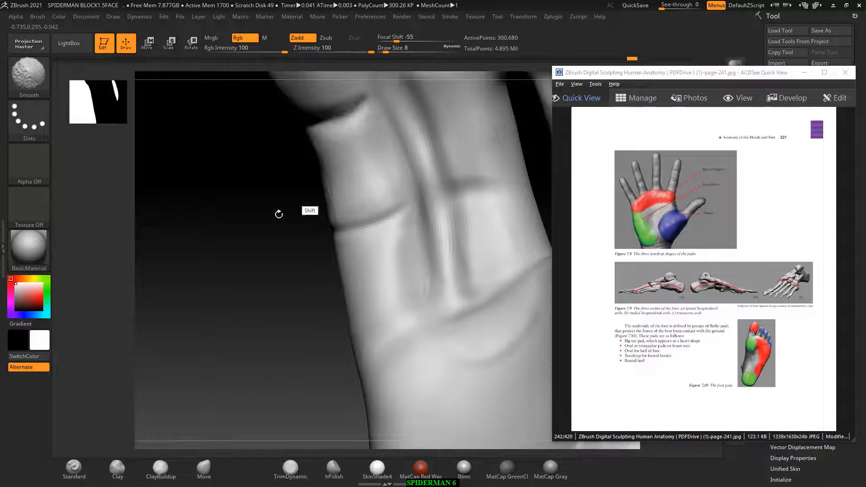
{"action": "left_click_drag", "start_coordinate": [280, 213], "coordinate": [382, 175], "text": "shift"}
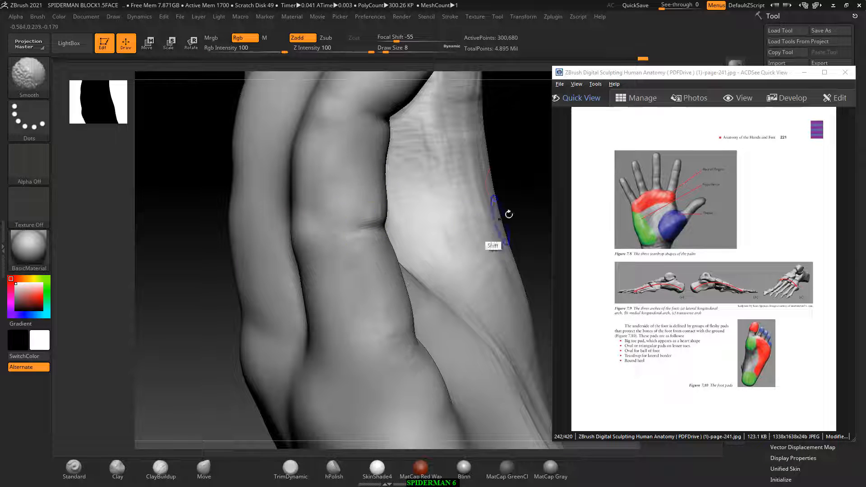
{"action": "mouse_move", "coordinate": [508, 213]}
{"action": "left_mouse_down"}
{"action": "mouse_move", "coordinate": [529, 167]}
{"action": "mouse_move", "coordinate": [524, 171]}
{"action": "left_mouse_up"}
{"action": "key", "text": "shift"}
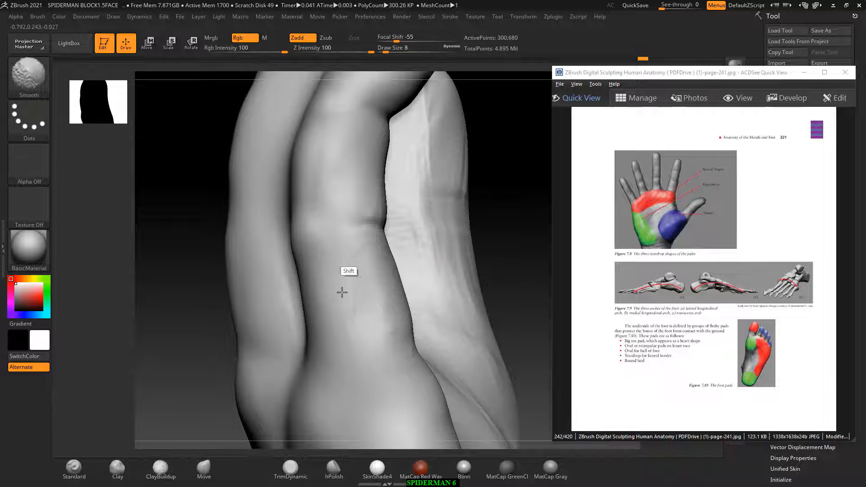
{"action": "mouse_move", "coordinate": [516, 219]}
{"action": "left_mouse_down"}
{"action": "mouse_move", "coordinate": [472, 356]}
{"action": "mouse_move", "coordinate": [500, 286]}
{"action": "mouse_move", "coordinate": [436, 258]}
{"action": "left_mouse_up"}
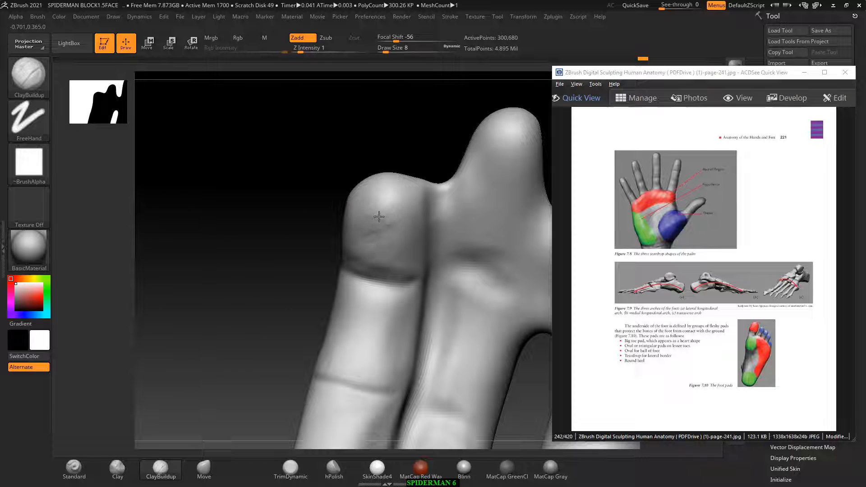
{"action": "key", "text": "shift"}
Mask an oval nail shape on the back of the little fingertip and the two fingertips beside it with MaskPen at draw size 8
{"action": "mouse_move", "coordinate": [319, 194]}
{"action": "left_mouse_down"}
{"action": "mouse_move", "coordinate": [468, 213]}
{"action": "mouse_move", "coordinate": [474, 242]}
{"action": "left_mouse_up"}
{"action": "key", "text": "ctrl"}
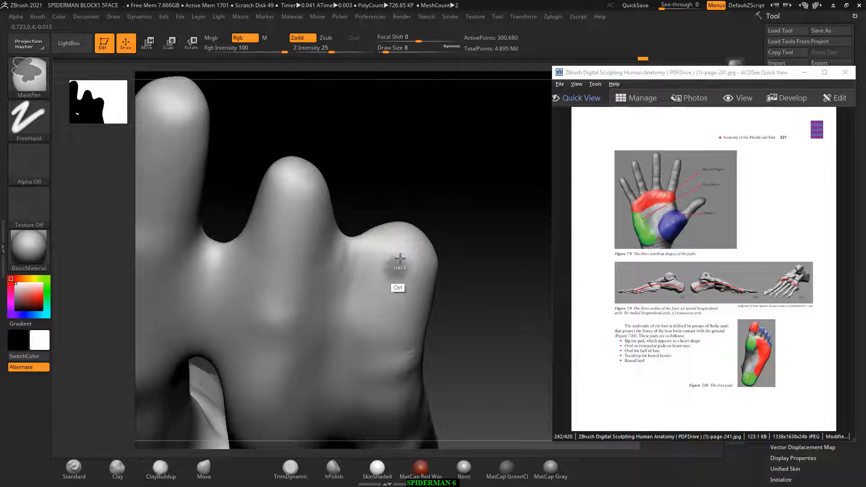
{"action": "mouse_move", "coordinate": [400, 258]}
{"action": "left_mouse_down", "text": "ctrl"}
{"action": "mouse_move", "coordinate": [382, 283]}
{"action": "mouse_move", "coordinate": [400, 278]}
{"action": "left_mouse_up", "text": "ctrl"}
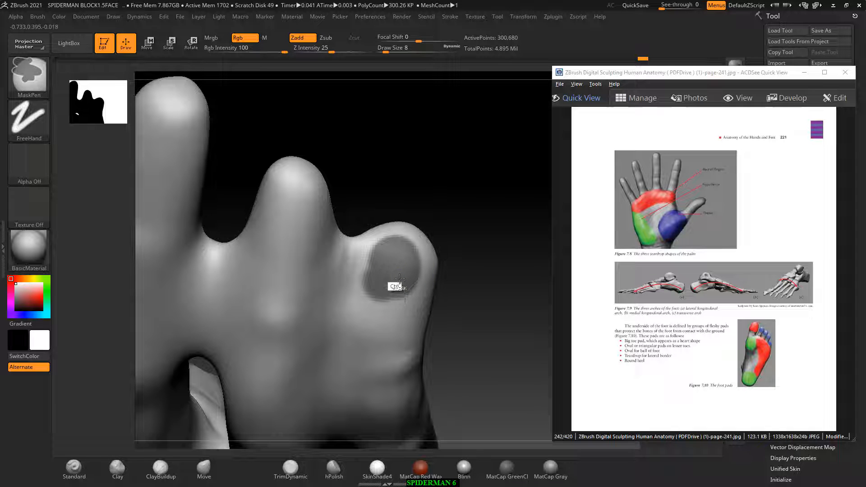
{"action": "mouse_move", "coordinate": [359, 253]}
{"action": "left_mouse_down", "text": "ctrl+alt"}
{"action": "mouse_move", "coordinate": [364, 311]}
{"action": "mouse_move", "coordinate": [423, 316]}
{"action": "left_mouse_up", "text": "ctrl+alt"}
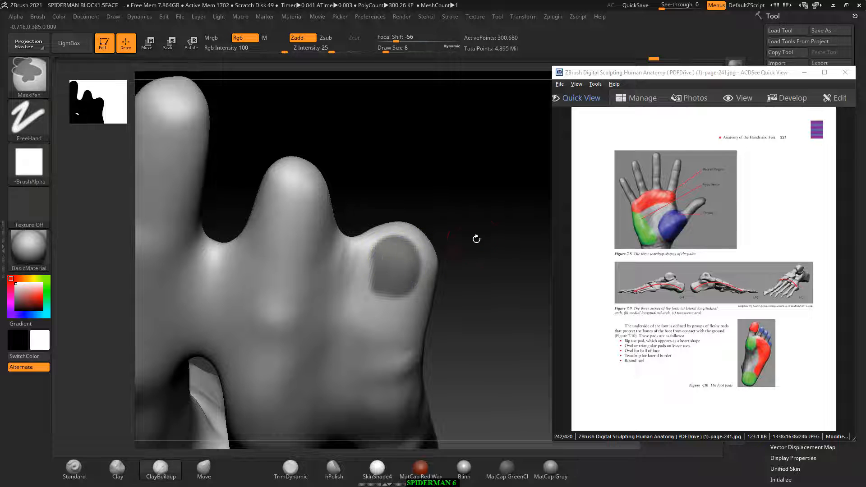
{"action": "left_click_drag", "start_coordinate": [477, 240], "coordinate": [501, 224]}
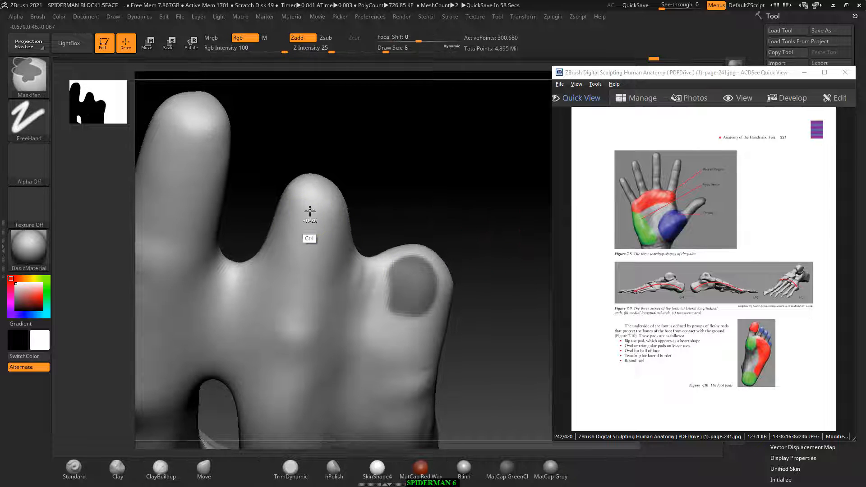
{"action": "mouse_move", "coordinate": [310, 211]}
{"action": "left_mouse_down", "text": "ctrl"}
{"action": "mouse_move", "coordinate": [304, 241]}
{"action": "mouse_move", "coordinate": [294, 238]}
{"action": "left_mouse_up", "text": "ctrl"}
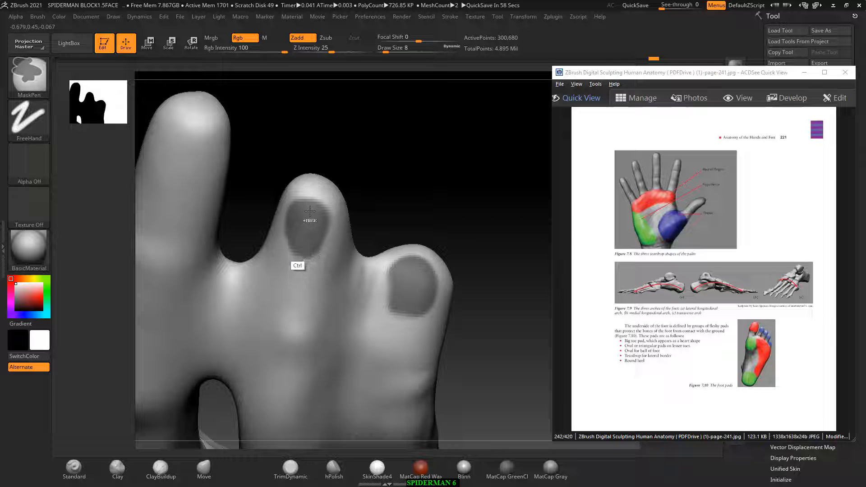
{"action": "left_click_drag", "start_coordinate": [405, 188], "coordinate": [466, 231], "text": "alt"}
{"action": "mouse_move", "coordinate": [249, 186]}
{"action": "left_mouse_down", "text": "ctrl"}
{"action": "mouse_move", "coordinate": [246, 179]}
{"action": "mouse_move", "coordinate": [232, 187]}
{"action": "mouse_move", "coordinate": [237, 215]}
{"action": "mouse_move", "coordinate": [226, 234]}
{"action": "mouse_move", "coordinate": [243, 221]}
{"action": "mouse_move", "coordinate": [247, 230]}
{"action": "mouse_move", "coordinate": [236, 246]}
{"action": "left_mouse_up", "text": "ctrl"}
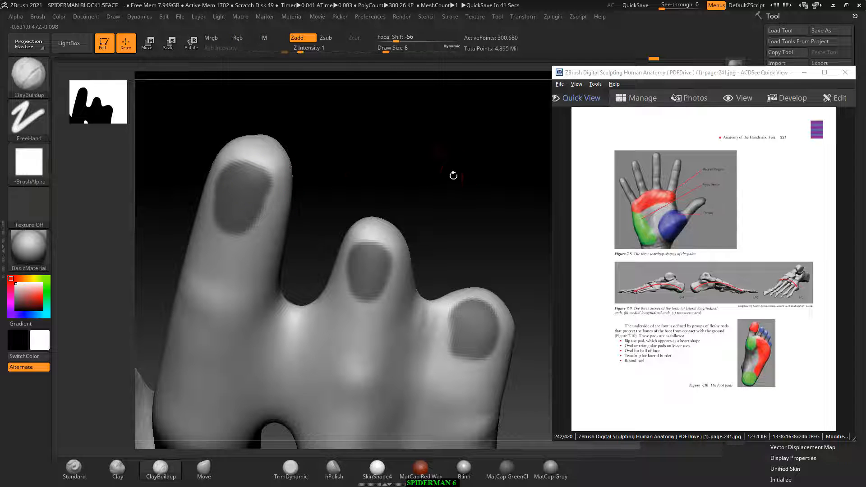
Build up the skin around the three masked nails with ClayBuildup, and invert the mask to sculpt the exposed nail surfaces
{"action": "mouse_move", "coordinate": [453, 176]}
{"action": "left_mouse_down"}
{"action": "mouse_move", "coordinate": [474, 180]}
{"action": "mouse_move", "coordinate": [473, 197]}
{"action": "left_mouse_up"}
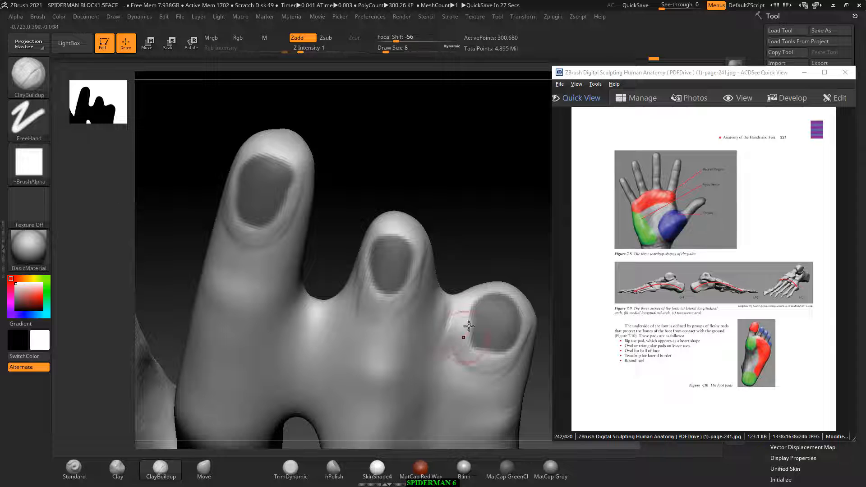
{"action": "left_click", "coordinate": [315, 237], "text": "ctrl"}
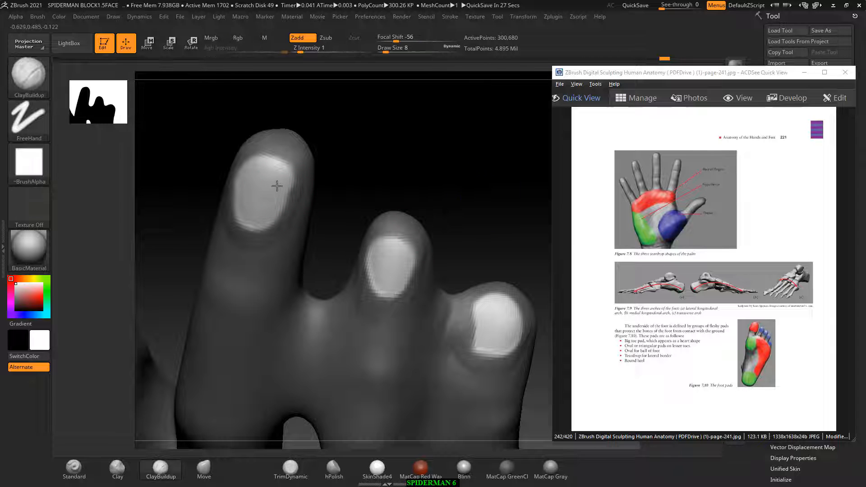
{"action": "left_click_drag", "start_coordinate": [277, 186], "coordinate": [256, 197]}
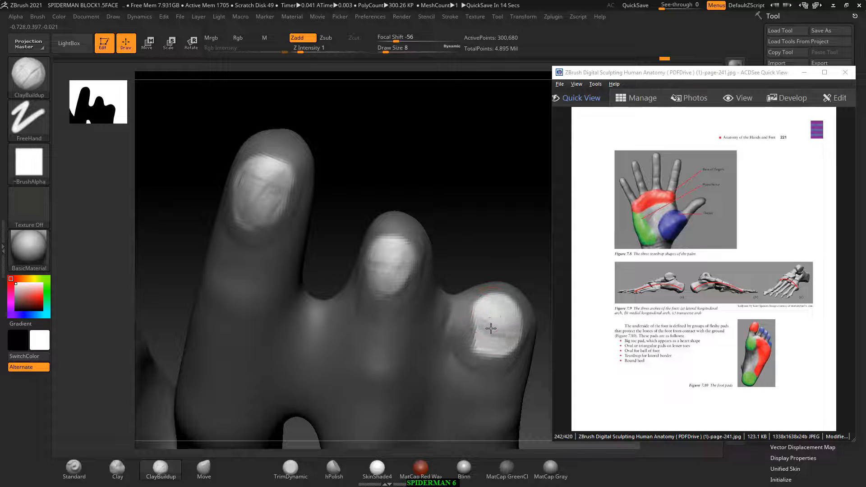
{"action": "left_click_drag", "start_coordinate": [491, 328], "coordinate": [500, 347]}
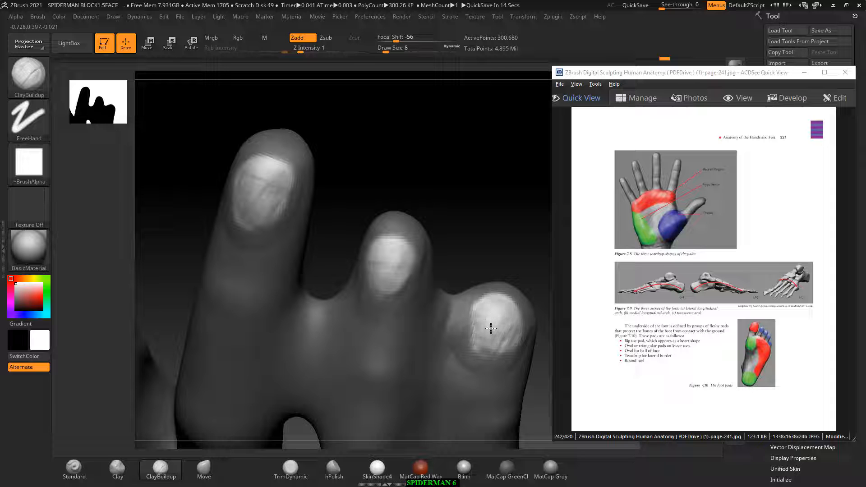
{"action": "mouse_move", "coordinate": [505, 251]}
{"action": "left_mouse_down"}
{"action": "mouse_move", "coordinate": [522, 238]}
{"action": "mouse_move", "coordinate": [512, 317]}
{"action": "left_mouse_up"}
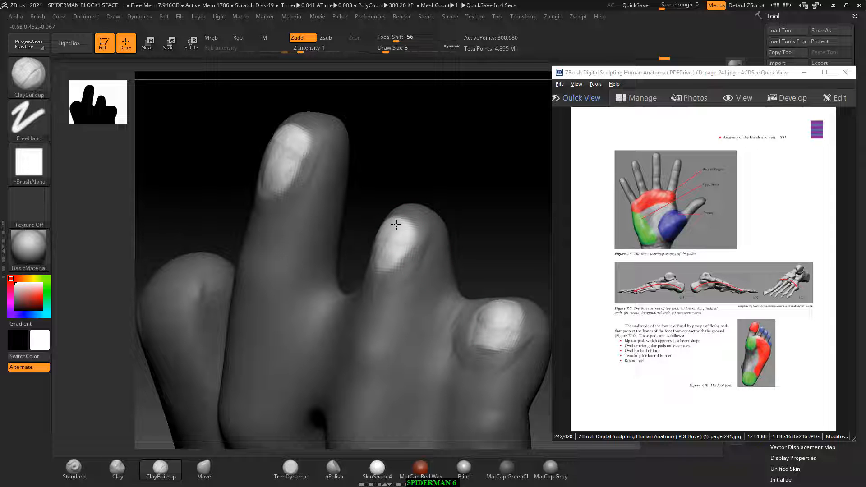
Smooth the exposed surfaces of the three nails at draw size 8
{"action": "key", "text": "shift"}
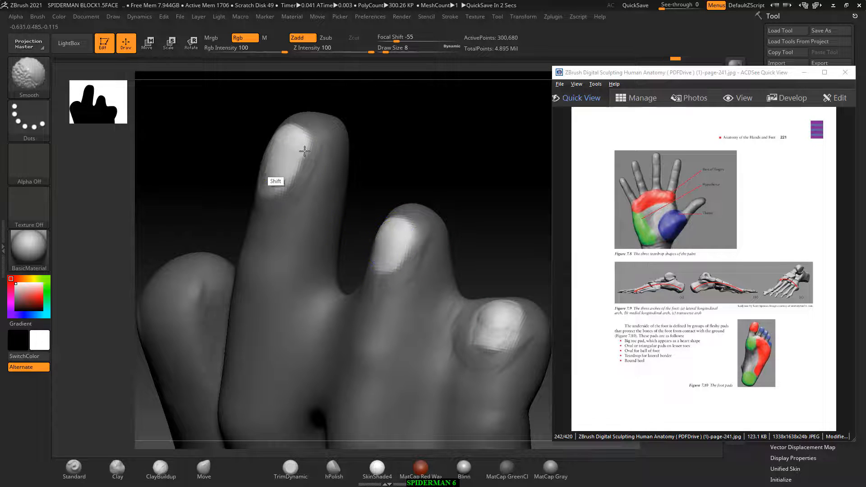
{"action": "left_click_drag", "start_coordinate": [372, 200], "coordinate": [385, 193]}
{"action": "left_click_drag", "start_coordinate": [492, 316], "coordinate": [489, 326], "text": "shift"}
{"action": "left_click_drag", "start_coordinate": [482, 232], "coordinate": [482, 233]}
Invert the mask to protect the three nails and smooth the surrounding finger skin at Z intensity 15
{"action": "left_click", "coordinate": [492, 209], "text": "ctrl"}
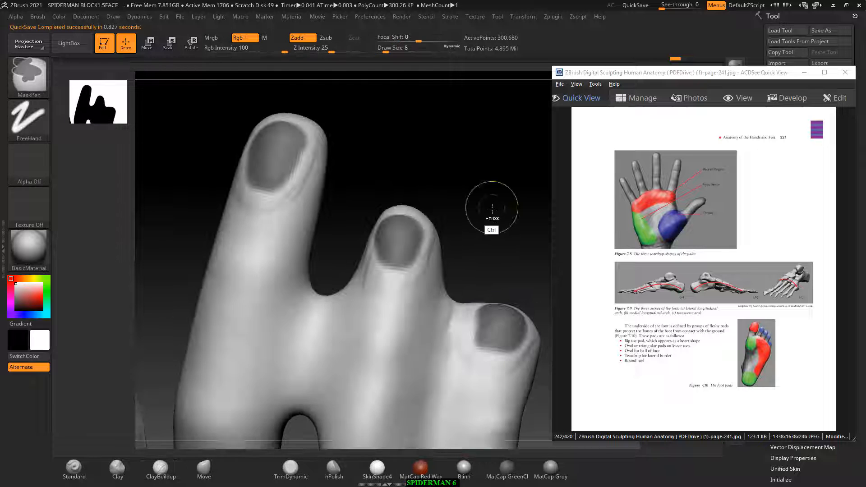
{"action": "left_click_drag", "start_coordinate": [432, 155], "coordinate": [450, 191], "text": "alt"}
{"action": "mouse_move", "coordinate": [352, 176]}
{"action": "left_mouse_down", "text": "shift"}
{"action": "mouse_move", "coordinate": [383, 188]}
{"action": "mouse_move", "coordinate": [400, 213]}
{"action": "mouse_move", "coordinate": [367, 167]}
{"action": "left_mouse_up", "text": "shift"}
{"action": "left_click_drag", "start_coordinate": [454, 180], "coordinate": [466, 172]}
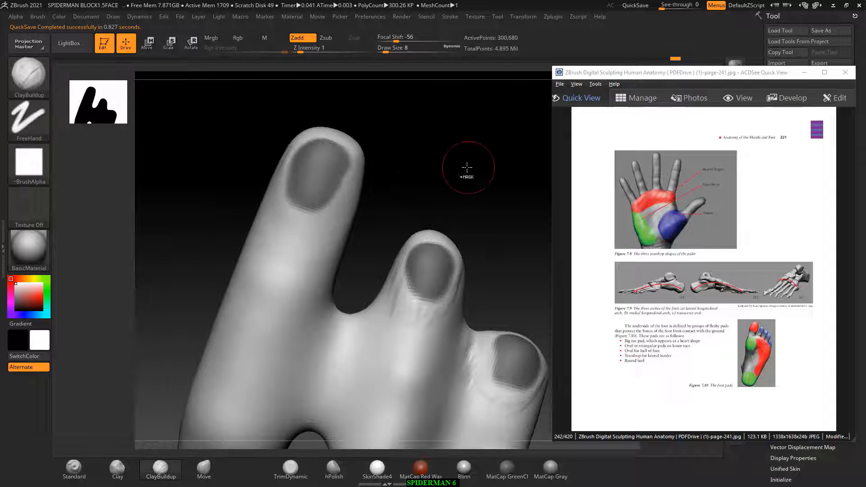
{"action": "key", "text": "shift"}
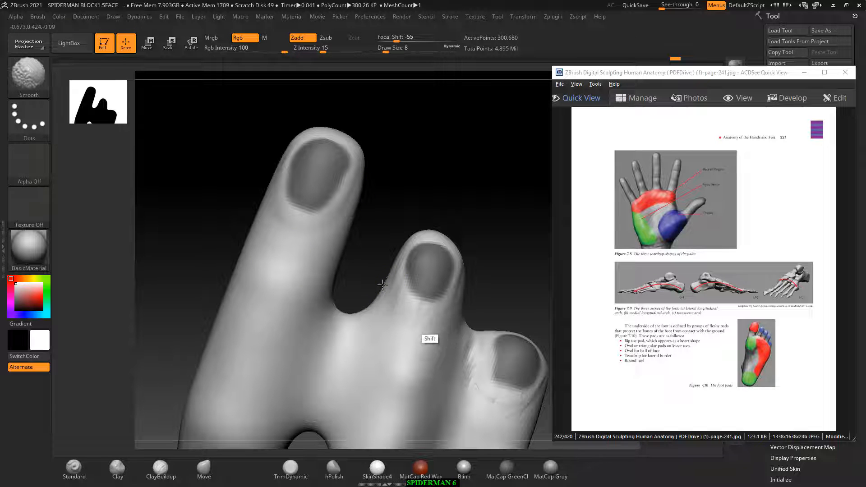
{"action": "left_click_drag", "start_coordinate": [430, 312], "coordinate": [454, 338], "text": "shift"}
{"action": "mouse_move", "coordinate": [476, 375]}
{"action": "left_mouse_down", "text": "shift"}
{"action": "mouse_move", "coordinate": [507, 415]}
{"action": "mouse_move", "coordinate": [537, 395]}
{"action": "left_mouse_up", "text": "shift"}
Adjust the profile of the exposed fingernails from the side with the Move brush at draw size 18
{"action": "mouse_move", "coordinate": [510, 248]}
{"action": "left_mouse_down", "text": "alt"}
{"action": "mouse_move", "coordinate": [505, 204]}
{"action": "mouse_move", "coordinate": [523, 197]}
{"action": "mouse_move", "coordinate": [514, 193]}
{"action": "mouse_move", "coordinate": [533, 247]}
{"action": "mouse_move", "coordinate": [512, 242]}
{"action": "left_mouse_up", "text": "alt"}
{"action": "left_click", "coordinate": [204, 471]}
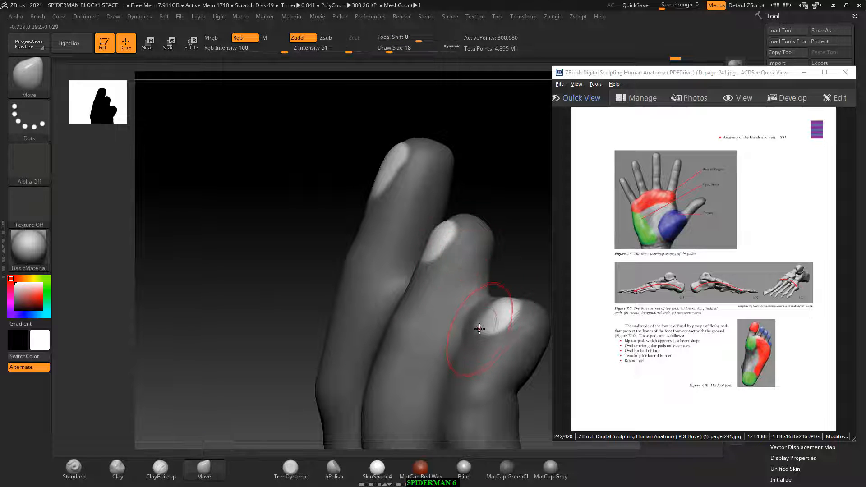
{"action": "left_click_drag", "start_coordinate": [495, 313], "coordinate": [490, 321]}
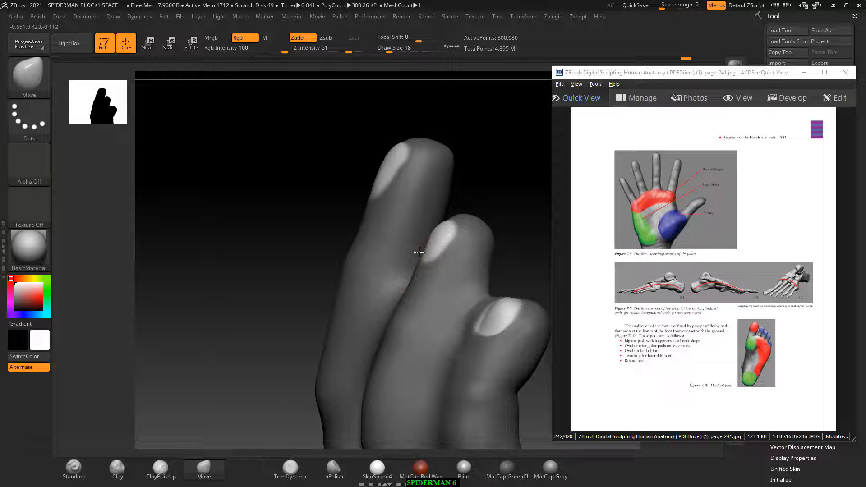
{"action": "left_click_drag", "start_coordinate": [491, 185], "coordinate": [456, 222]}
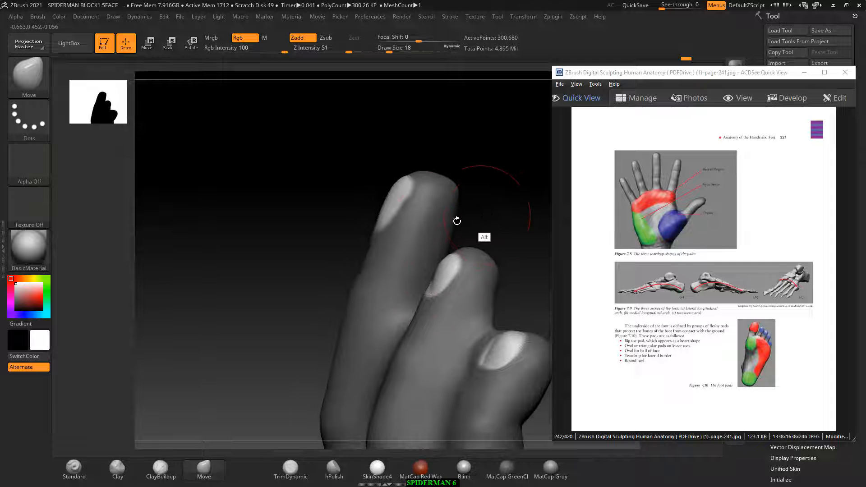
{"action": "mouse_move", "coordinate": [510, 208]}
{"action": "left_mouse_down"}
{"action": "mouse_move", "coordinate": [501, 215]}
{"action": "mouse_move", "coordinate": [513, 221]}
{"action": "mouse_move", "coordinate": [456, 219]}
{"action": "left_mouse_up"}
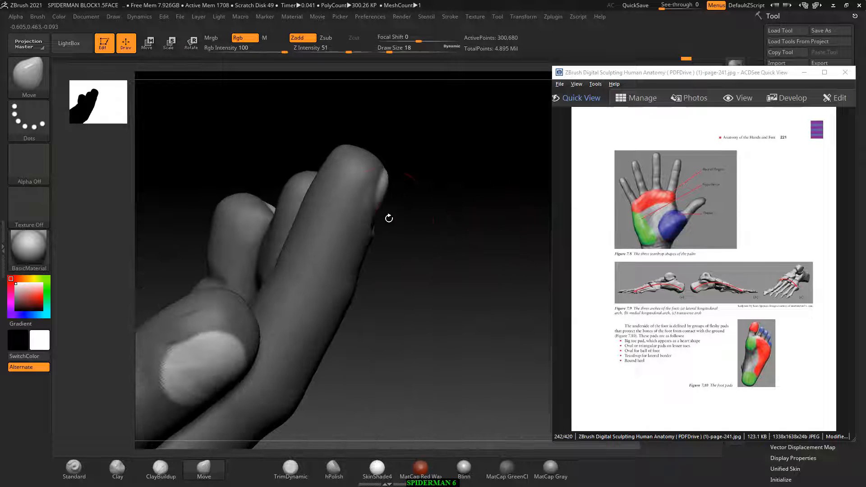
{"action": "mouse_move", "coordinate": [375, 211]}
{"action": "left_mouse_down"}
{"action": "mouse_move", "coordinate": [450, 178]}
{"action": "mouse_move", "coordinate": [427, 151]}
{"action": "mouse_move", "coordinate": [373, 195]}
{"action": "mouse_move", "coordinate": [261, 198]}
{"action": "mouse_move", "coordinate": [366, 171]}
{"action": "mouse_move", "coordinate": [369, 248]}
{"action": "left_mouse_up"}
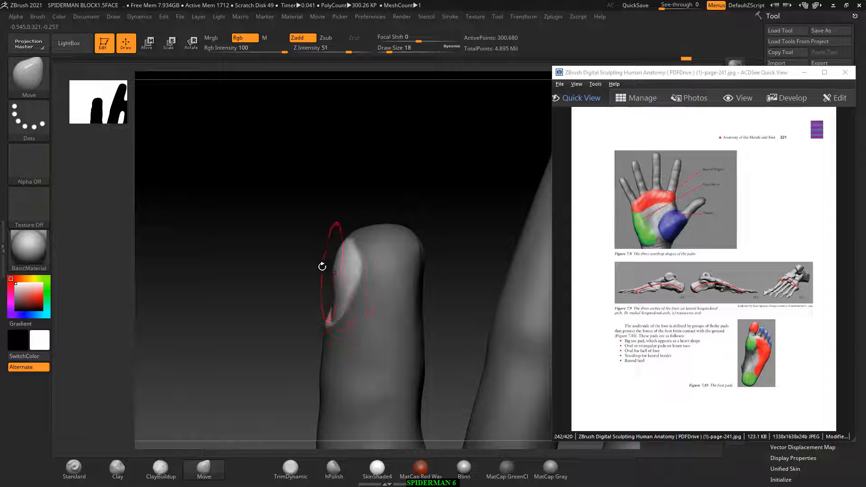
{"action": "left_click_drag", "start_coordinate": [322, 267], "coordinate": [429, 256]}
Invert the mask to protect the nails and smooth the skin beside the foreground fingernail at draw size 18
{"action": "left_click", "coordinate": [238, 239], "text": "ctrl"}
{"action": "mouse_move", "coordinate": [236, 299]}
{"action": "left_mouse_down"}
{"action": "mouse_move", "coordinate": [291, 312]}
{"action": "mouse_move", "coordinate": [271, 295]}
{"action": "left_mouse_up"}
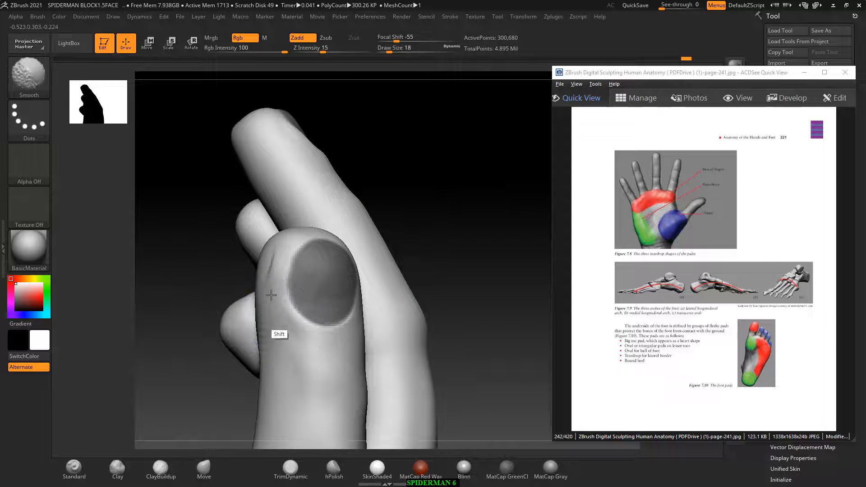
{"action": "left_click_drag", "start_coordinate": [453, 308], "coordinate": [381, 331]}
Raise a skin rim around the foreground fingernail with the Standard brush at draw size 9 and focal shift 62
{"action": "left_click", "coordinate": [84, 471]}
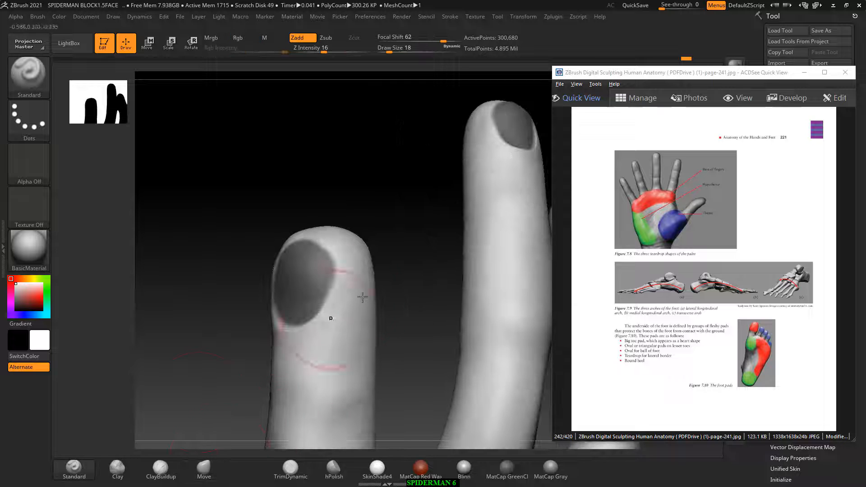
{"action": "key", "text": "bracketleft"}
{"action": "key", "text": "bracketleft"}
{"action": "key", "text": "bracketleft"}
{"action": "key", "text": "bracketleft"}
{"action": "key", "text": "bracketleft"}
{"action": "key", "text": "bracketleft"}
{"action": "key", "text": "bracketleft"}
{"action": "key", "text": "bracketleft"}
{"action": "key", "text": "bracketleft"}
{"action": "left_click_drag", "start_coordinate": [262, 296], "coordinate": [271, 290]}
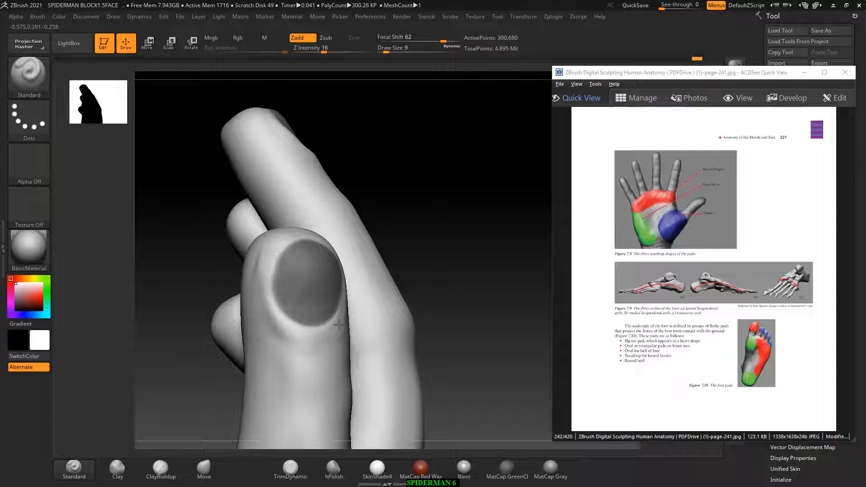
Raise a skin rim around the nails of the middle, ring and little fingers with the Standard brush at draw size 9
{"action": "left_click_drag", "start_coordinate": [537, 224], "coordinate": [453, 266]}
{"action": "mouse_move", "coordinate": [411, 177]}
{"action": "left_mouse_down"}
{"action": "mouse_move", "coordinate": [375, 222]}
{"action": "mouse_move", "coordinate": [407, 217]}
{"action": "mouse_move", "coordinate": [445, 256]}
{"action": "mouse_move", "coordinate": [426, 296]}
{"action": "left_mouse_up"}
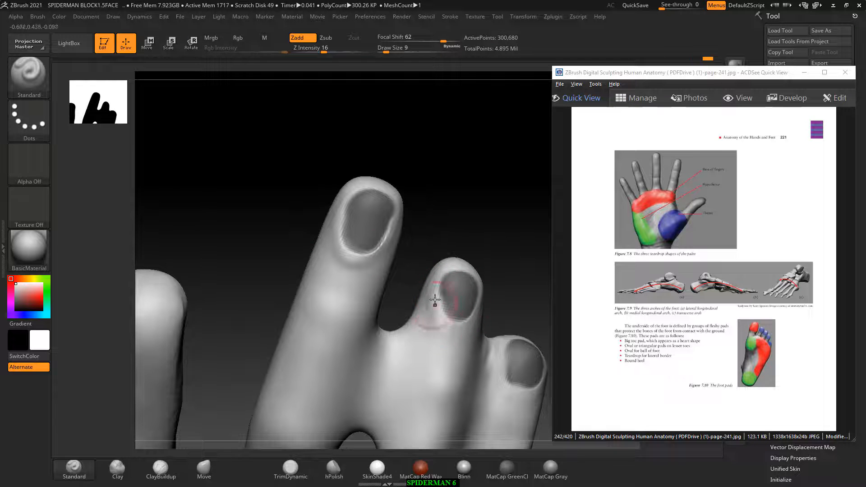
{"action": "left_click_drag", "start_coordinate": [510, 275], "coordinate": [476, 304]}
{"action": "mouse_move", "coordinate": [522, 260]}
{"action": "left_mouse_down"}
{"action": "mouse_move", "coordinate": [452, 344]}
{"action": "mouse_move", "coordinate": [472, 302]}
{"action": "left_mouse_up"}
{"action": "left_click_drag", "start_coordinate": [480, 267], "coordinate": [494, 283]}
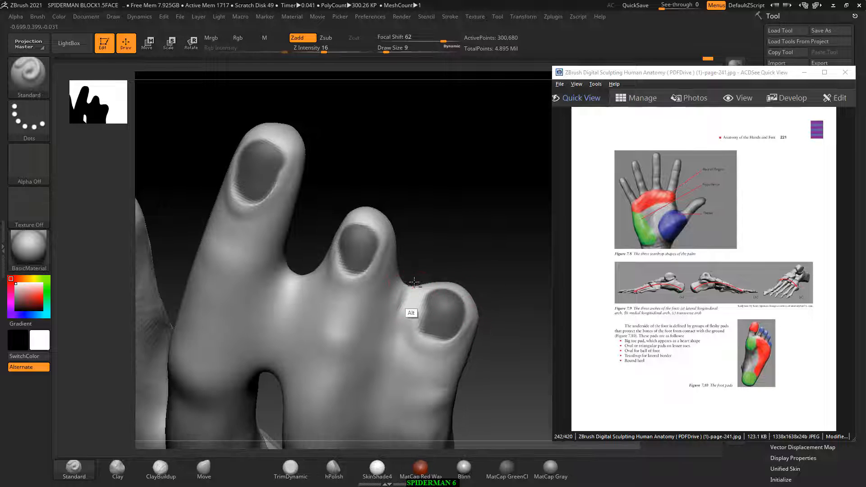
Carve a groove between the little and ring fingertips with the Standard brush at draw size 6, replacing the first attempt
{"action": "mouse_move", "coordinate": [410, 288]}
{"action": "left_mouse_down", "text": "alt"}
{"action": "mouse_move", "coordinate": [415, 264]}
{"action": "mouse_move", "coordinate": [400, 322]}
{"action": "left_mouse_up", "text": "alt"}
{"action": "key", "text": "ctrl+z"}
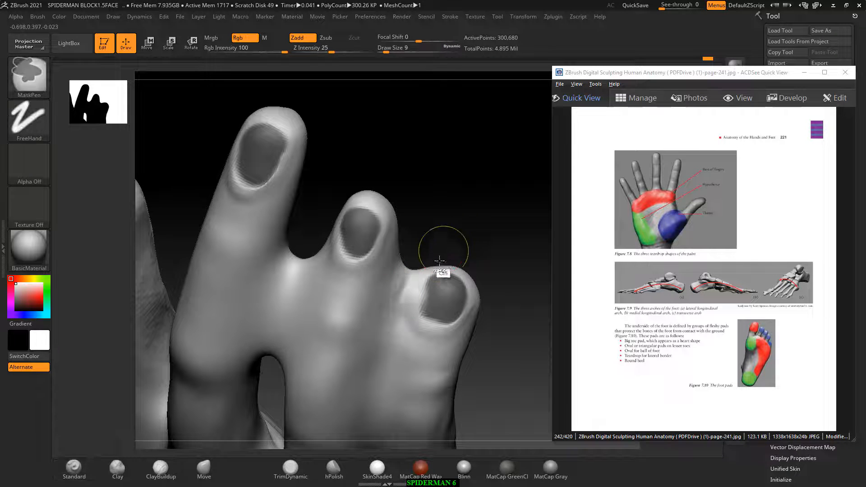
{"action": "left_click_drag", "start_coordinate": [415, 274], "coordinate": [389, 337], "text": "alt"}
{"action": "key", "text": "["}
{"action": "left_click_drag", "start_coordinate": [402, 296], "coordinate": [388, 341], "text": "alt"}
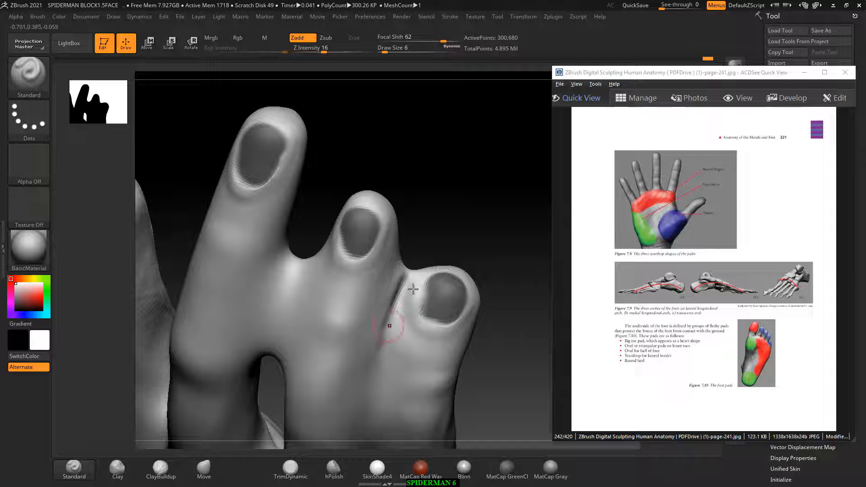
Extend the separating groove down the back of the hand between the ring and little fingers at draw size 6
{"action": "mouse_move", "coordinate": [526, 217]}
{"action": "left_mouse_down"}
{"action": "mouse_move", "coordinate": [493, 206]}
{"action": "mouse_move", "coordinate": [516, 157]}
{"action": "mouse_move", "coordinate": [539, 157]}
{"action": "left_mouse_up"}
{"action": "left_click_drag", "start_coordinate": [399, 207], "coordinate": [374, 267], "text": "alt"}
{"action": "left_click_drag", "start_coordinate": [487, 162], "coordinate": [491, 158]}
{"action": "left_click_drag", "start_coordinate": [381, 309], "coordinate": [381, 372], "text": "alt"}
{"action": "mouse_move", "coordinate": [495, 331]}
{"action": "left_mouse_down"}
{"action": "mouse_move", "coordinate": [522, 332]}
{"action": "mouse_move", "coordinate": [508, 248]}
{"action": "mouse_move", "coordinate": [481, 234]}
{"action": "left_mouse_up"}
{"action": "left_click_drag", "start_coordinate": [333, 261], "coordinate": [358, 336]}
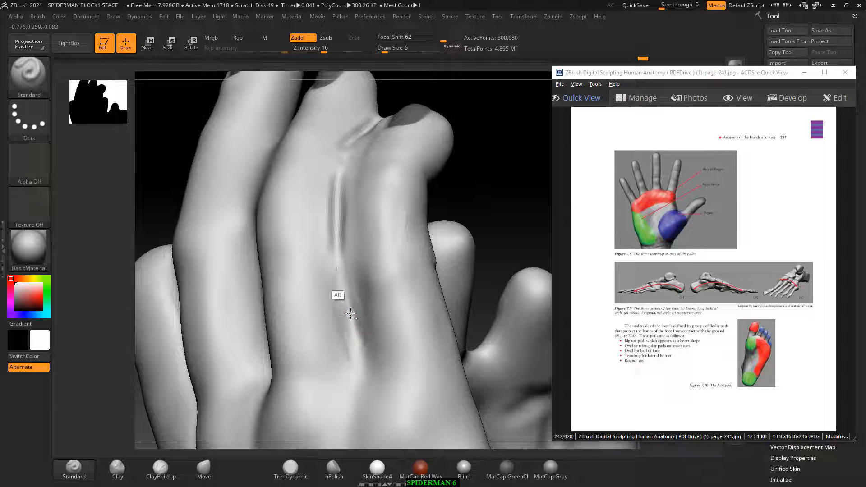
Deepen the upper part of the groove beside the little fingernail and smooth its lower stretch toward the knuckles
{"action": "mouse_move", "coordinate": [456, 190]}
{"action": "left_mouse_down"}
{"action": "mouse_move", "coordinate": [499, 155]}
{"action": "mouse_move", "coordinate": [478, 189]}
{"action": "left_mouse_up"}
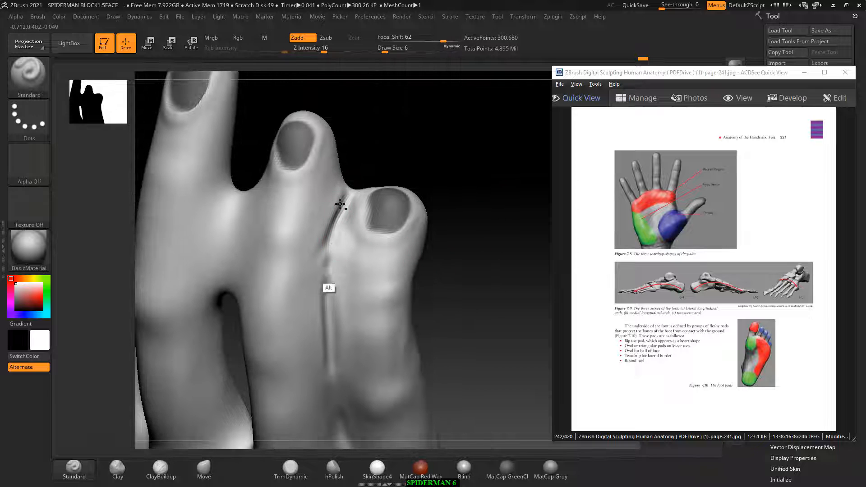
{"action": "mouse_move", "coordinate": [344, 201]}
{"action": "left_mouse_down", "text": "alt"}
{"action": "mouse_move", "coordinate": [324, 258]}
{"action": "mouse_move", "coordinate": [323, 247]}
{"action": "left_mouse_up", "text": "alt"}
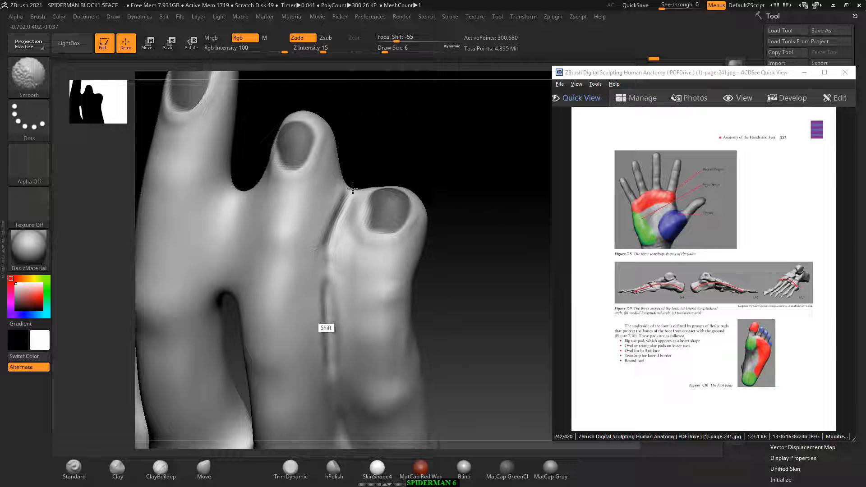
{"action": "left_click_drag", "start_coordinate": [323, 316], "coordinate": [324, 378], "text": "shift"}
{"action": "left_click_drag", "start_coordinate": [460, 340], "coordinate": [474, 247], "text": "alt"}
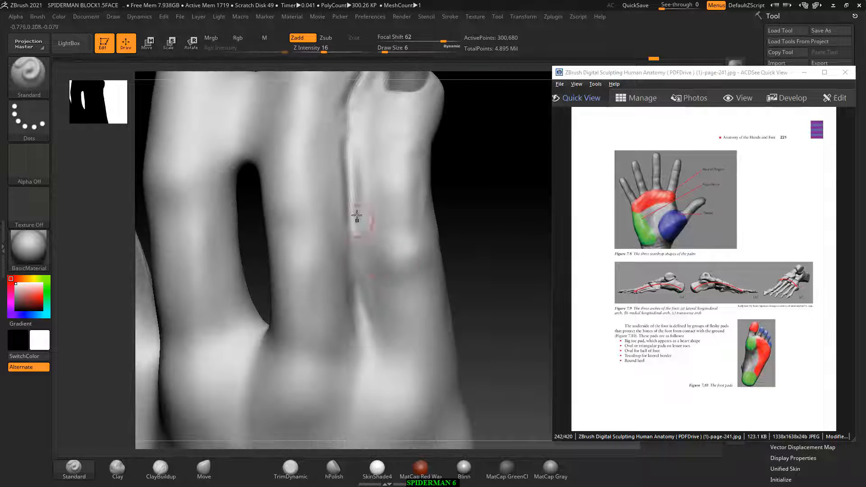
{"action": "left_click_drag", "start_coordinate": [355, 190], "coordinate": [345, 258], "text": "shift"}
{"action": "mouse_move", "coordinate": [361, 352]}
{"action": "left_mouse_down", "text": "shift"}
{"action": "mouse_move", "coordinate": [351, 216]}
{"action": "mouse_move", "coordinate": [387, 220]}
{"action": "left_mouse_up", "text": "shift"}
{"action": "mouse_move", "coordinate": [474, 209]}
{"action": "left_mouse_down"}
{"action": "mouse_move", "coordinate": [515, 202]}
{"action": "mouse_move", "coordinate": [470, 199]}
{"action": "mouse_move", "coordinate": [491, 190]}
{"action": "mouse_move", "coordinate": [455, 233]}
{"action": "left_mouse_up"}
Build up the back and side of the little finger's middle segment with ClayBuildup at draw size 14 and Z intensity 1
{"action": "left_click", "coordinate": [160, 467]}
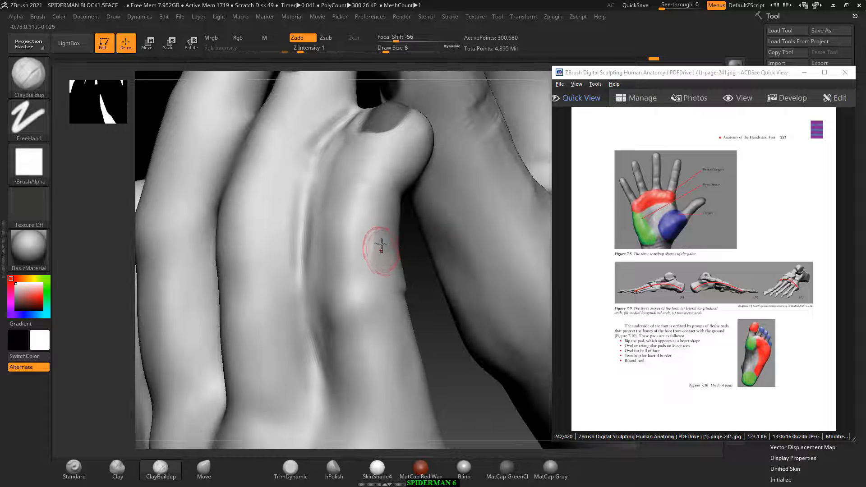
{"action": "key", "text": "bracketright"}
{"action": "mouse_move", "coordinate": [358, 209]}
{"action": "left_mouse_down"}
{"action": "mouse_move", "coordinate": [361, 198]}
{"action": "mouse_move", "coordinate": [353, 238]}
{"action": "left_mouse_up"}
{"action": "mouse_move", "coordinate": [460, 354]}
{"action": "left_mouse_down"}
{"action": "mouse_move", "coordinate": [467, 357]}
{"action": "mouse_move", "coordinate": [425, 294]}
{"action": "left_mouse_up"}
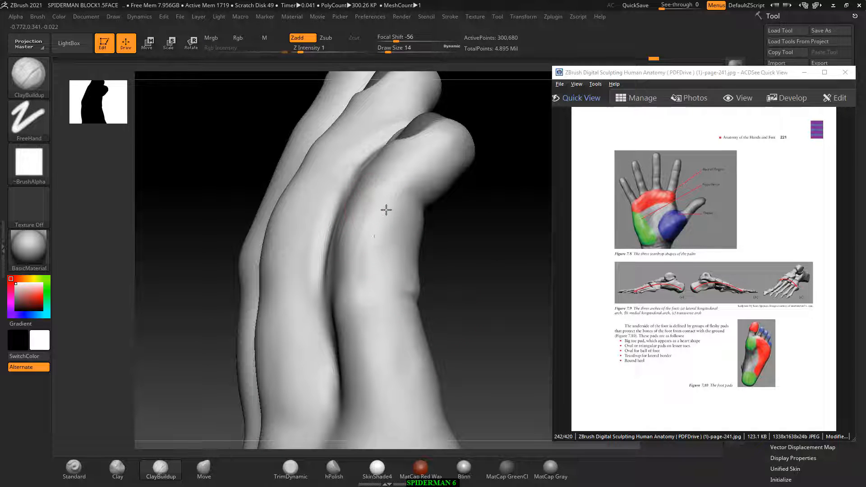
{"action": "left_click_drag", "start_coordinate": [386, 209], "coordinate": [403, 235]}
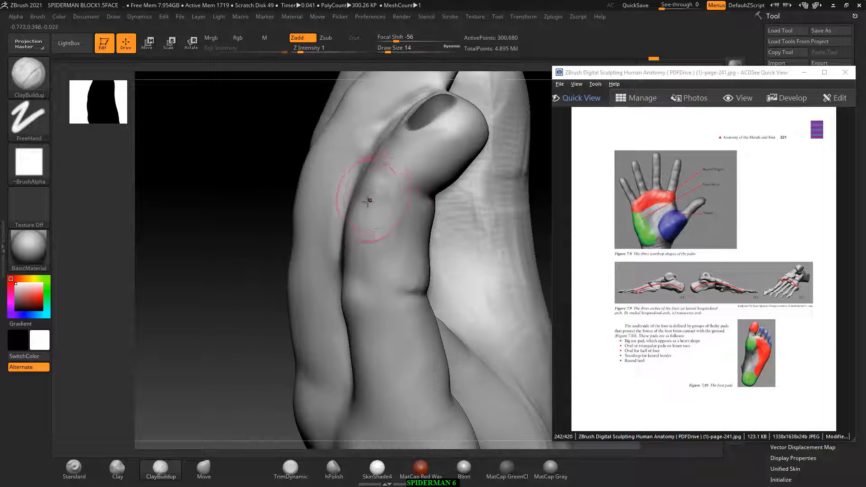
{"action": "left_click_drag", "start_coordinate": [370, 199], "coordinate": [377, 193]}
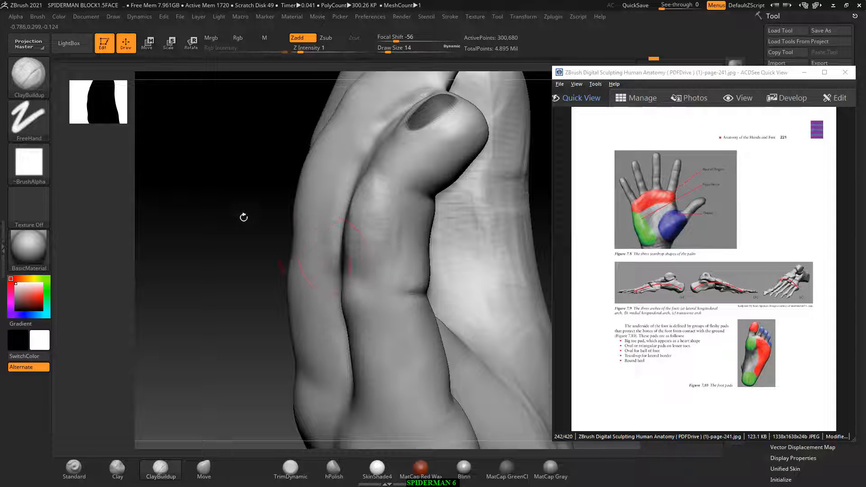
{"action": "left_click_drag", "start_coordinate": [242, 216], "coordinate": [408, 251]}
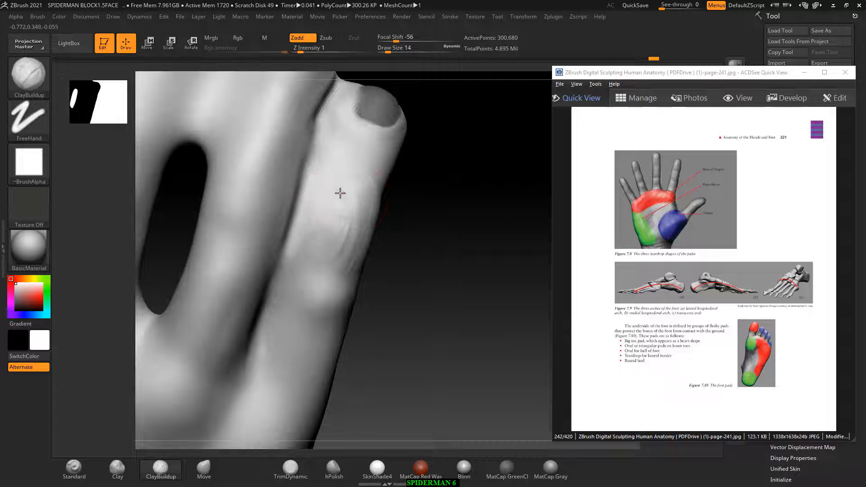
Smooth the little finger's middle segment and refine the joint below its nail with ClayBuildup at draw size 8
{"action": "key", "text": "shift"}
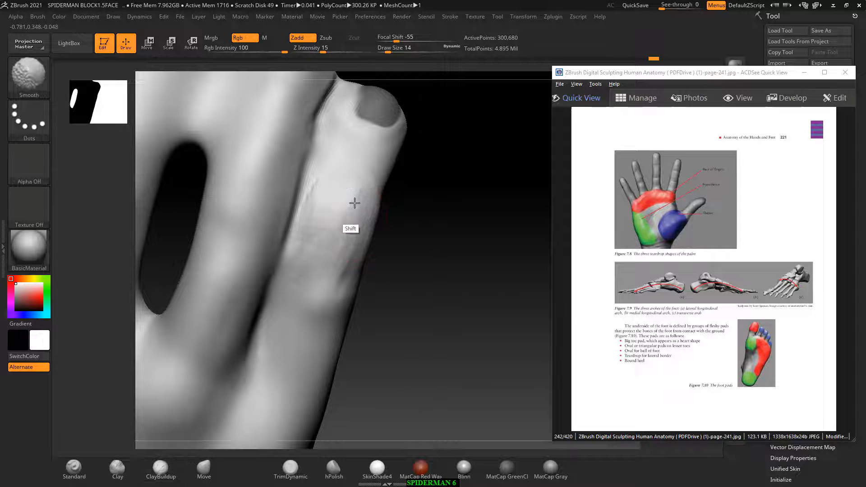
{"action": "mouse_move", "coordinate": [464, 232]}
{"action": "left_mouse_down"}
{"action": "mouse_move", "coordinate": [483, 229]}
{"action": "mouse_move", "coordinate": [471, 238]}
{"action": "mouse_move", "coordinate": [451, 218]}
{"action": "left_mouse_up"}
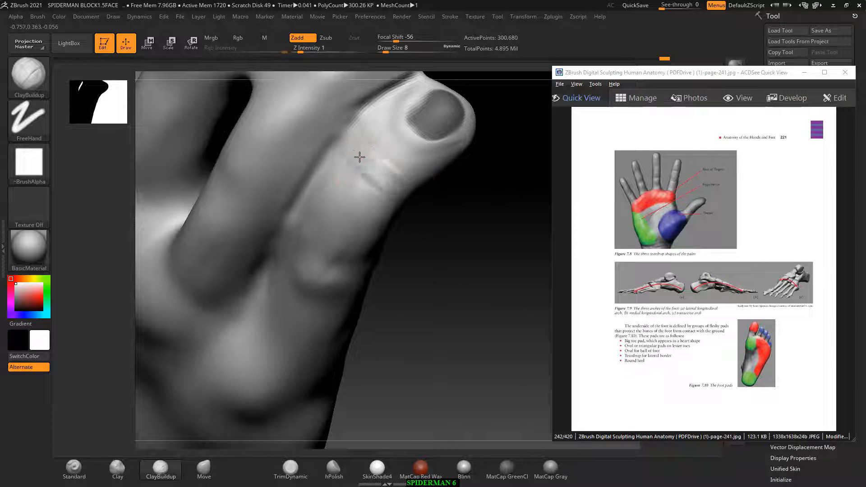
{"action": "mouse_move", "coordinate": [357, 177]}
{"action": "left_mouse_down"}
{"action": "mouse_move", "coordinate": [383, 194]}
{"action": "mouse_move", "coordinate": [342, 230]}
{"action": "left_mouse_up"}
{"action": "key", "text": "shift"}
{"action": "mouse_move", "coordinate": [426, 253]}
{"action": "left_mouse_down"}
{"action": "mouse_move", "coordinate": [471, 238]}
{"action": "mouse_move", "coordinate": [474, 221]}
{"action": "mouse_move", "coordinate": [384, 219]}
{"action": "mouse_move", "coordinate": [384, 198]}
{"action": "left_mouse_up"}
{"action": "key", "text": "shift"}
{"action": "left_click_drag", "start_coordinate": [253, 198], "coordinate": [199, 173]}
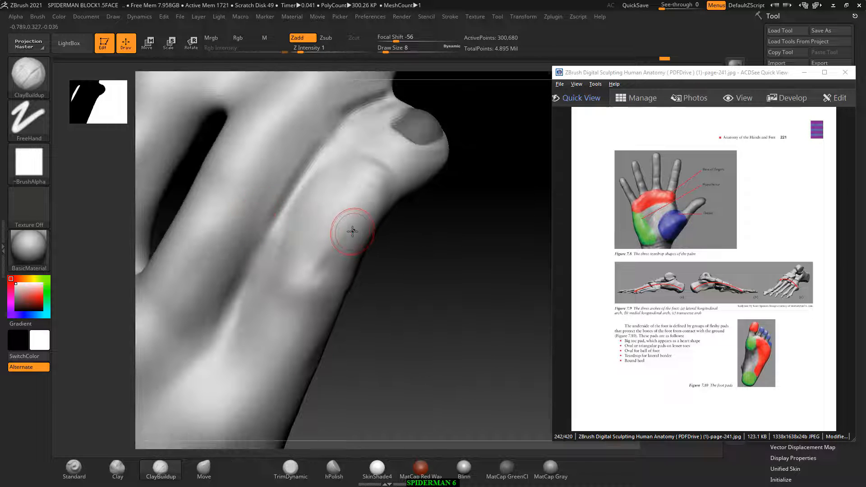
Flatten the little finger's middle segment with the hPolish brush at draw size 18 and Z intensity 37, and smooth it
{"action": "left_click", "coordinate": [333, 471]}
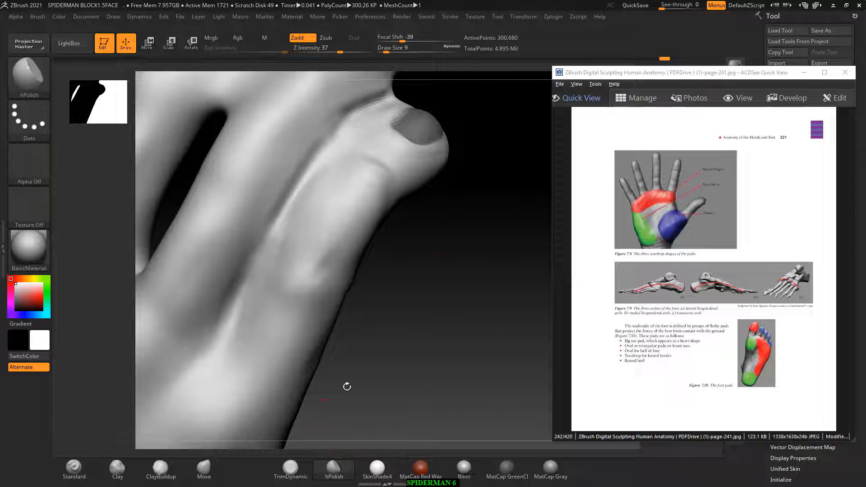
{"action": "left_click_drag", "start_coordinate": [347, 386], "coordinate": [378, 236]}
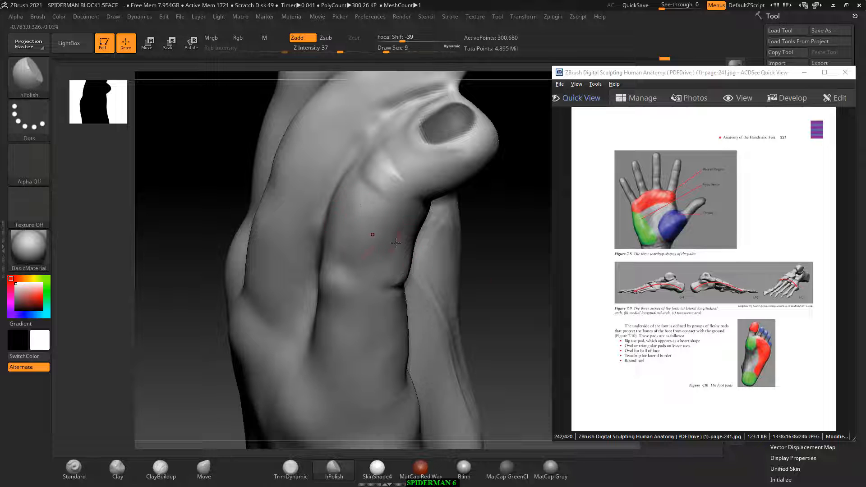
{"action": "left_click_drag", "start_coordinate": [502, 283], "coordinate": [443, 277]}
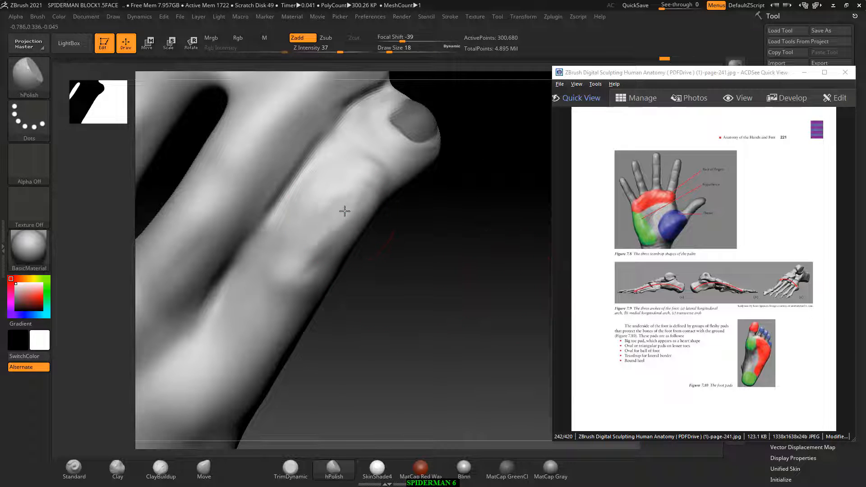
{"action": "left_click_drag", "start_coordinate": [388, 244], "coordinate": [378, 224]}
{"action": "left_click_drag", "start_coordinate": [478, 289], "coordinate": [354, 245]}
{"action": "key", "text": "shift"}
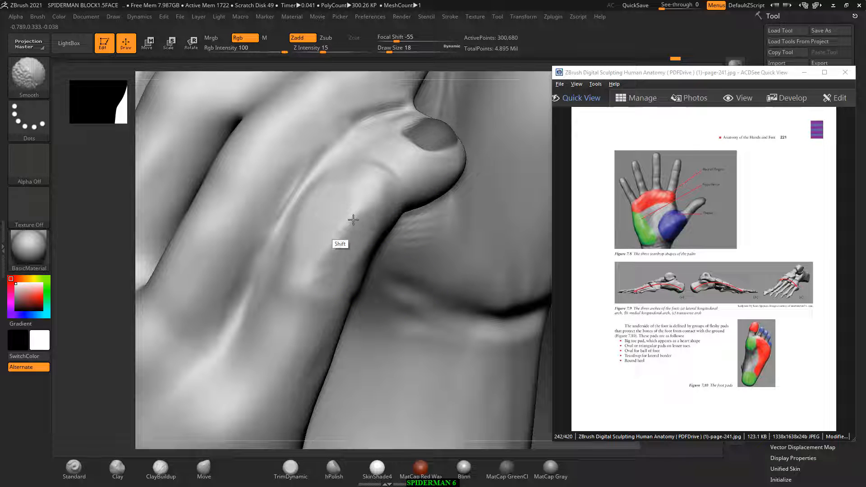
Build up the outer side of the little finger's middle segment with ClayBuildup at draw size 7
{"action": "key", "text": "f"}
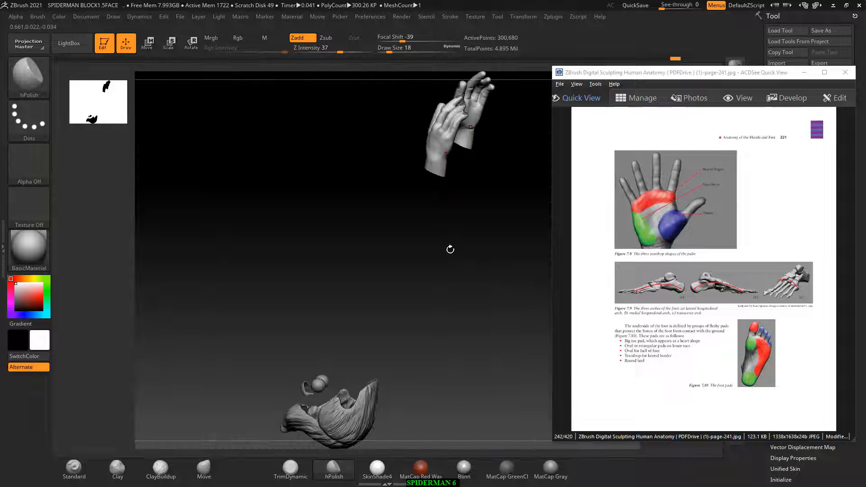
{"action": "mouse_move", "coordinate": [451, 248]}
{"action": "left_mouse_down"}
{"action": "mouse_move", "coordinate": [432, 223]}
{"action": "mouse_move", "coordinate": [531, 301]}
{"action": "mouse_move", "coordinate": [514, 329]}
{"action": "mouse_move", "coordinate": [543, 318]}
{"action": "mouse_move", "coordinate": [523, 326]}
{"action": "mouse_move", "coordinate": [527, 341]}
{"action": "mouse_move", "coordinate": [528, 304]}
{"action": "mouse_move", "coordinate": [527, 332]}
{"action": "left_mouse_up"}
{"action": "left_click", "coordinate": [175, 473]}
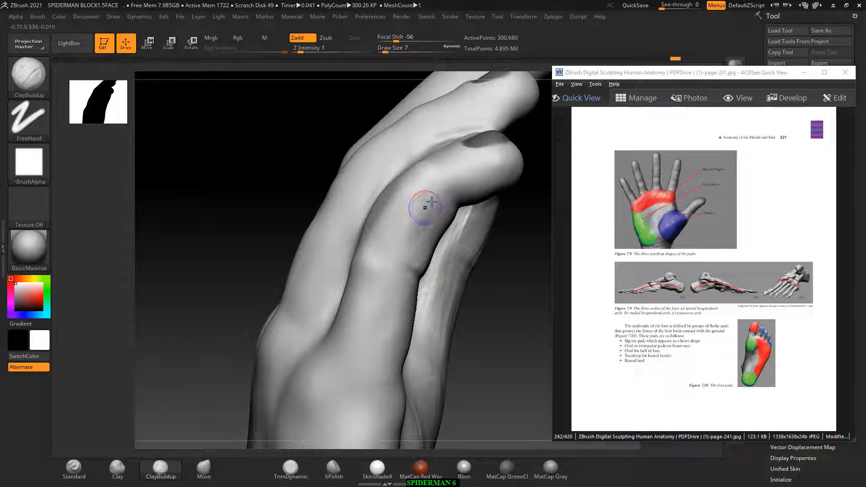
{"action": "left_click_drag", "start_coordinate": [427, 206], "coordinate": [425, 192], "text": "shift"}
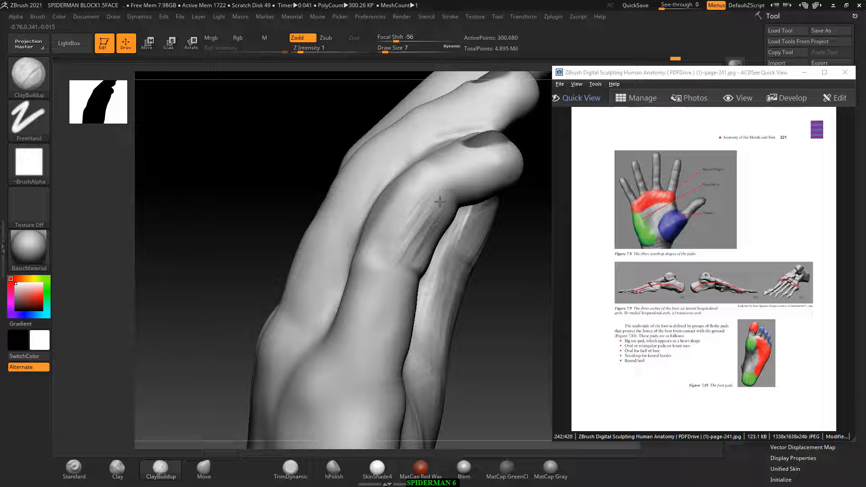
{"action": "mouse_move", "coordinate": [440, 201]}
{"action": "left_mouse_down"}
{"action": "mouse_move", "coordinate": [419, 251]}
{"action": "mouse_move", "coordinate": [405, 247]}
{"action": "mouse_move", "coordinate": [386, 204]}
{"action": "mouse_move", "coordinate": [444, 208]}
{"action": "mouse_move", "coordinate": [408, 270]}
{"action": "left_mouse_up"}
Build up and smooth the palm-side base of the little finger, and decline turning on Sticky Keys
{"action": "left_click_drag", "start_coordinate": [529, 276], "coordinate": [460, 278]}
{"action": "mouse_move", "coordinate": [455, 248]}
{"action": "left_mouse_down", "text": "shift"}
{"action": "mouse_move", "coordinate": [452, 217]}
{"action": "mouse_move", "coordinate": [462, 303]}
{"action": "mouse_move", "coordinate": [448, 385]}
{"action": "left_mouse_up", "text": "shift"}
{"action": "key", "text": "shift"}
{"action": "key", "text": "shift"}
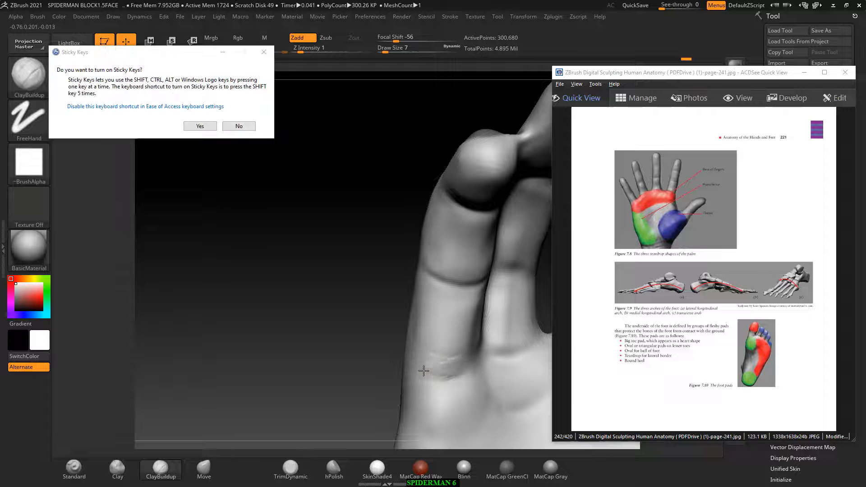
{"action": "left_click", "coordinate": [239, 126]}
Fill out the palm-side pads of the ring finger's lower and middle segments with ClayBuildup at draw size 7, and smooth them
{"action": "mouse_move", "coordinate": [342, 313]}
{"action": "right_mouse_down"}
{"action": "mouse_move", "coordinate": [387, 313]}
{"action": "mouse_move", "coordinate": [450, 261]}
{"action": "mouse_move", "coordinate": [410, 279]}
{"action": "right_mouse_up"}
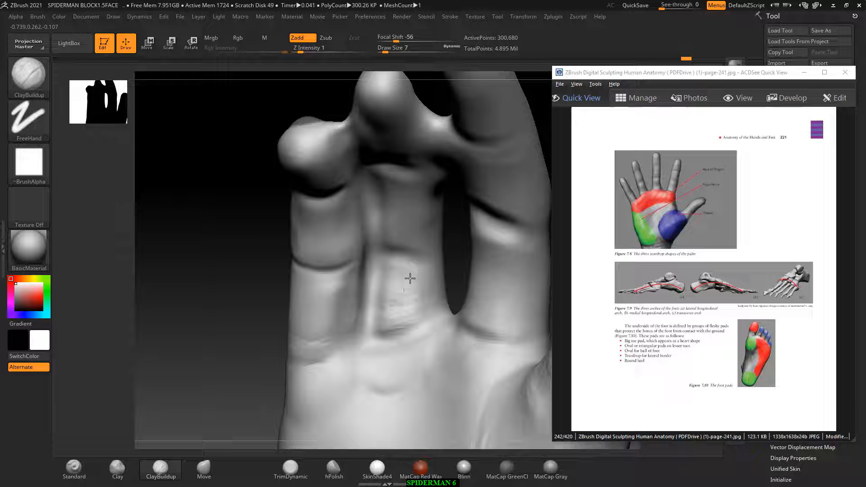
{"action": "key", "text": "shift"}
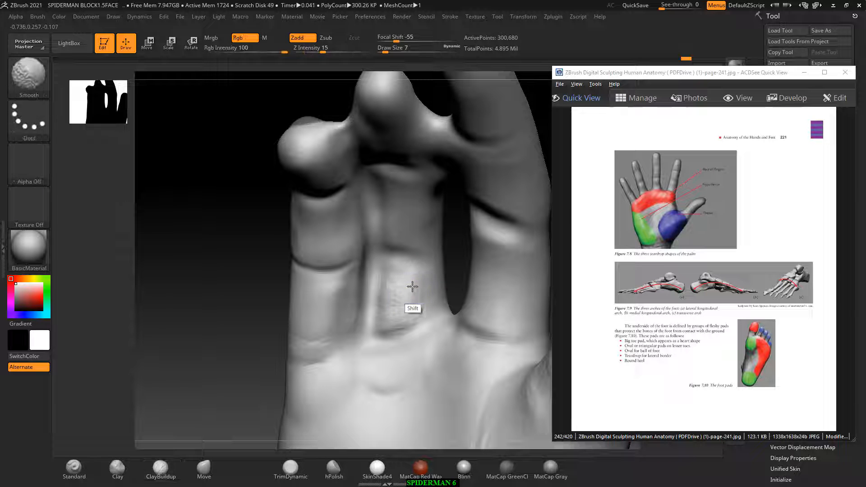
{"action": "right_click_drag", "start_coordinate": [455, 226], "coordinate": [410, 242]}
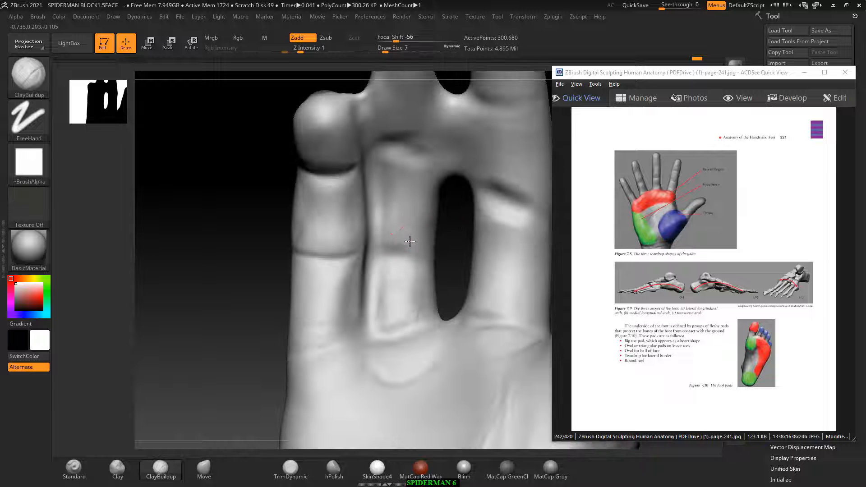
{"action": "left_click_drag", "start_coordinate": [410, 242], "coordinate": [407, 185]}
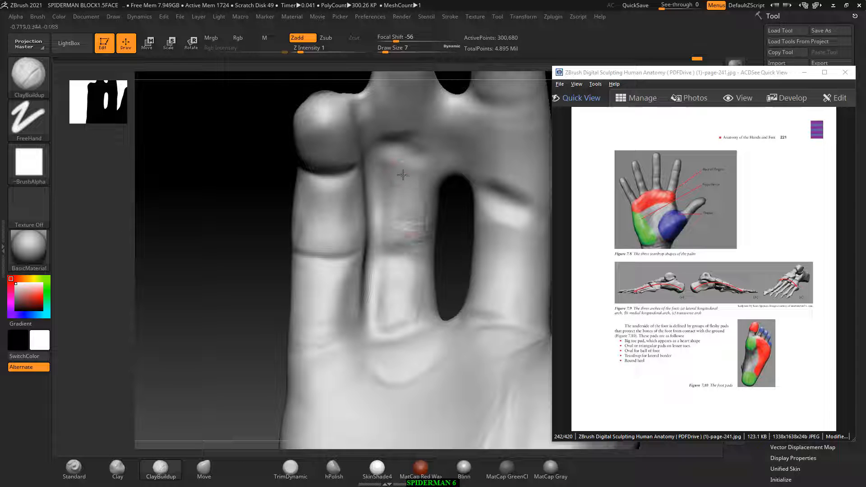
{"action": "key", "text": "shift"}
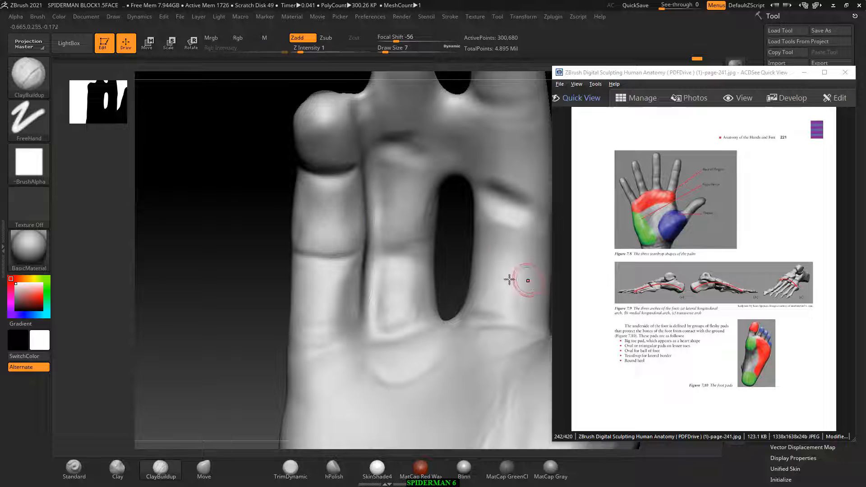
Build up the palm-side pad of the middle finger's middle segment and its lower crease with ClayBuildup at draw size 8
{"action": "mouse_move", "coordinate": [484, 244]}
{"action": "right_mouse_down", "text": "alt"}
{"action": "mouse_move", "coordinate": [462, 244]}
{"action": "mouse_move", "coordinate": [379, 281]}
{"action": "right_mouse_up", "text": "alt"}
{"action": "right_click_drag", "start_coordinate": [420, 226], "coordinate": [440, 213]}
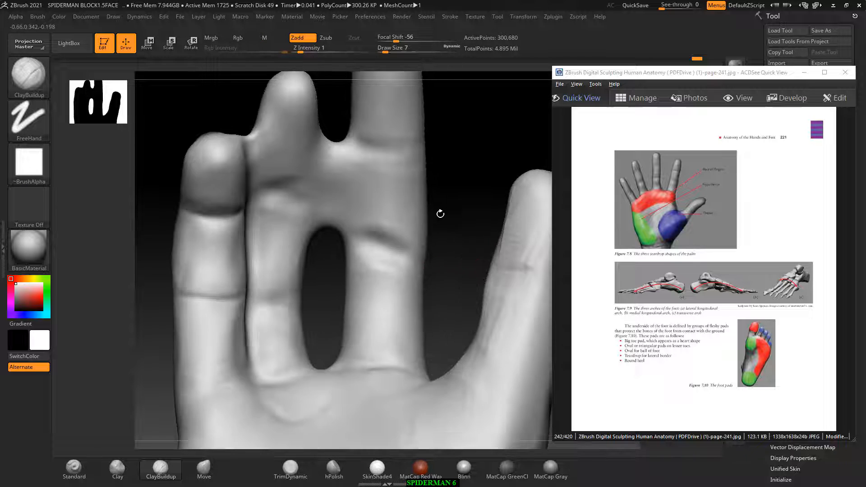
{"action": "left_click_drag", "start_coordinate": [377, 225], "coordinate": [405, 232]}
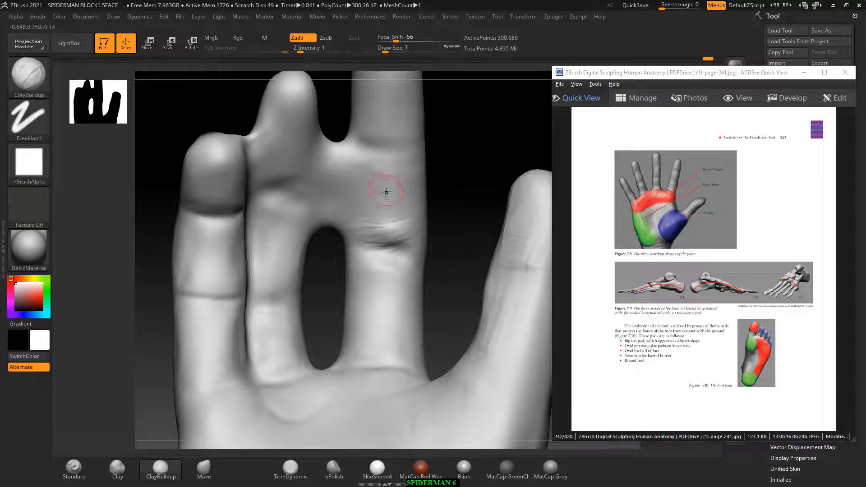
{"action": "key", "text": "bracketright"}
{"action": "right_click_drag", "start_coordinate": [473, 176], "coordinate": [462, 237], "text": "alt"}
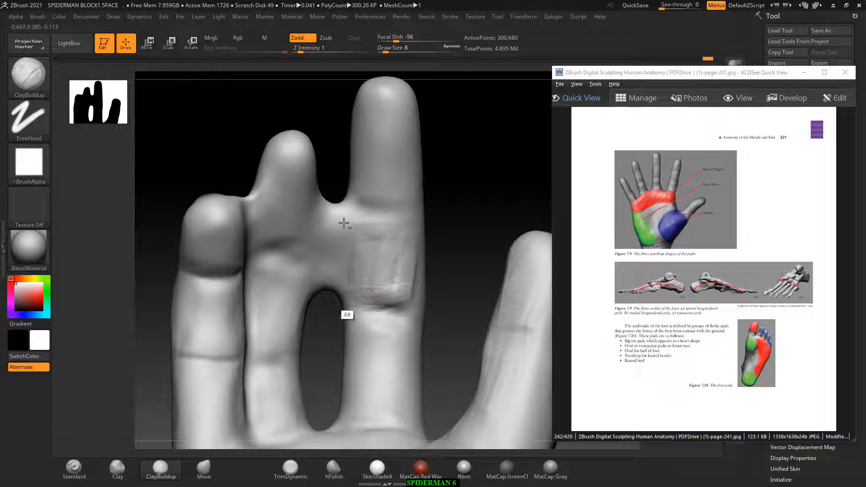
Carve down the joined area between the ring and middle fingers, and smooth it together with the middle finger's pad
{"action": "mouse_move", "coordinate": [321, 282]}
{"action": "left_mouse_down", "text": "alt"}
{"action": "mouse_move", "coordinate": [328, 221]}
{"action": "mouse_move", "coordinate": [323, 273]}
{"action": "left_mouse_up", "text": "alt"}
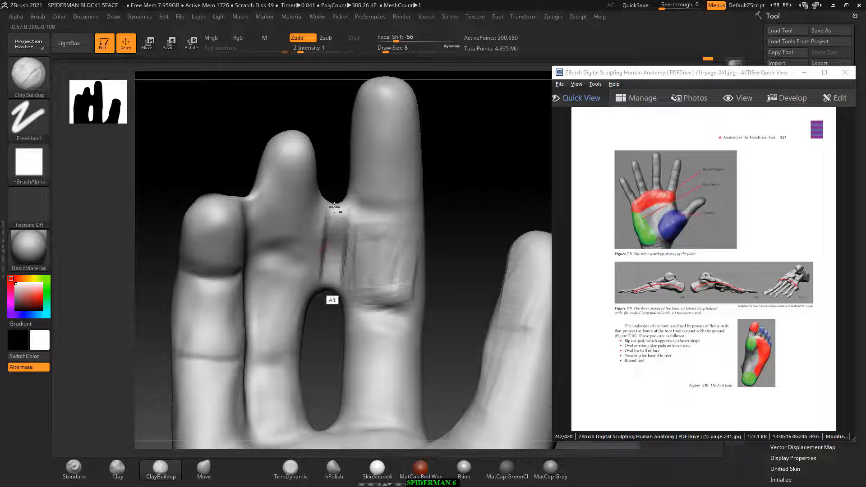
{"action": "key", "text": "shift"}
{"action": "left_click_drag", "start_coordinate": [324, 282], "coordinate": [347, 276], "text": "shift"}
{"action": "left_click_drag", "start_coordinate": [461, 266], "coordinate": [501, 266]}
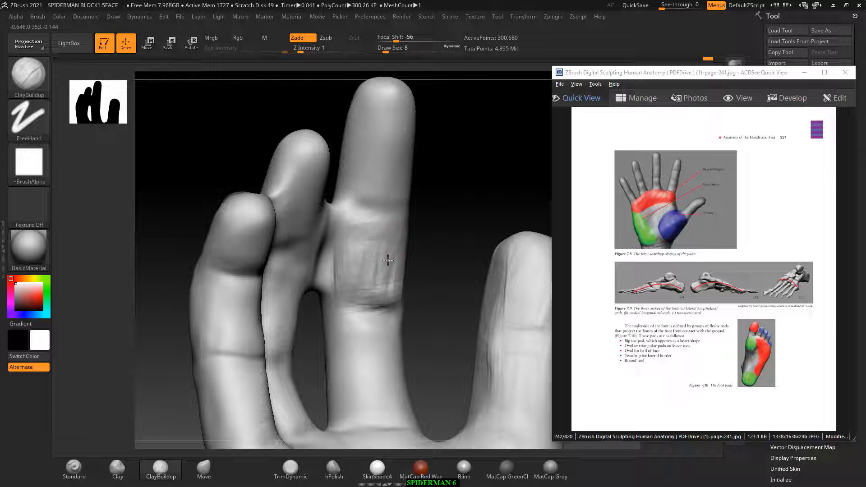
{"action": "key", "text": "shift"}
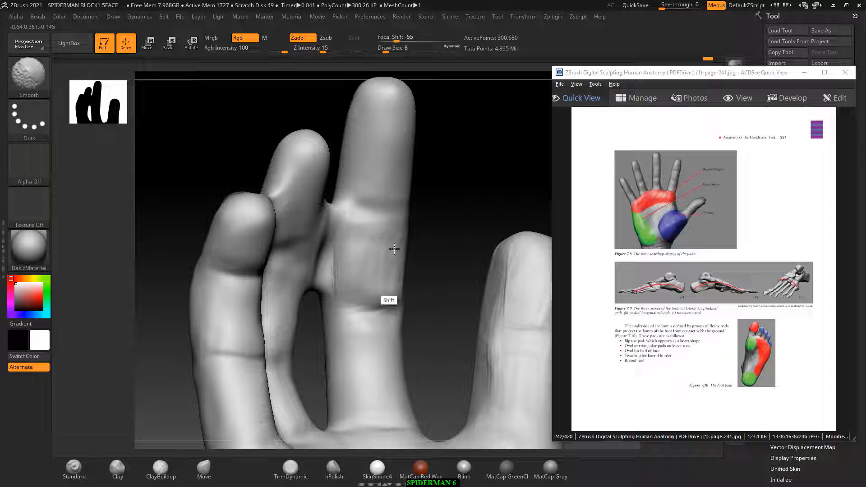
Smooth the palm-side crease and fingertip pad of the middle finger, including its inner side
{"action": "mouse_move", "coordinate": [395, 249]}
{"action": "left_mouse_down", "text": "shift"}
{"action": "mouse_move", "coordinate": [346, 230]}
{"action": "mouse_move", "coordinate": [391, 189]}
{"action": "left_mouse_up", "text": "shift"}
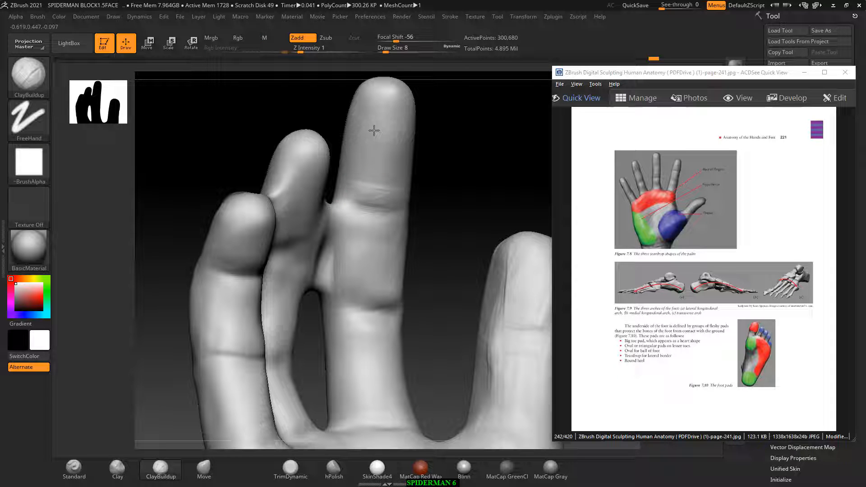
{"action": "left_click_drag", "start_coordinate": [433, 134], "coordinate": [402, 126]}
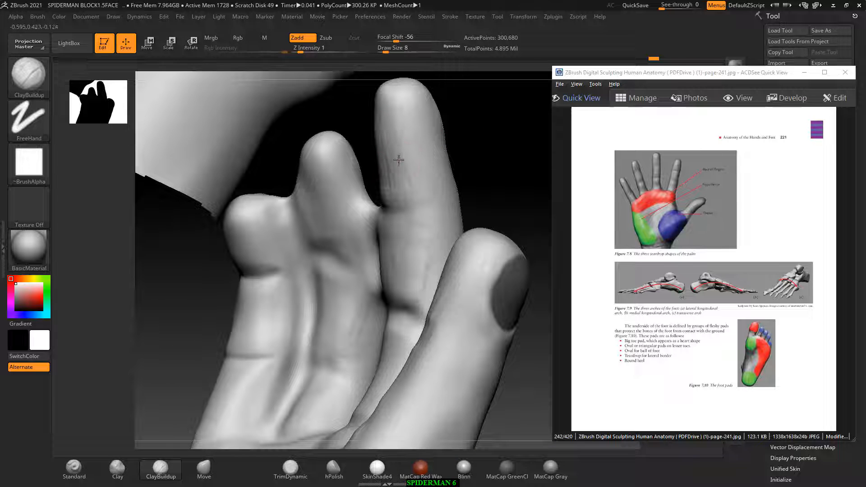
{"action": "key", "text": "shift"}
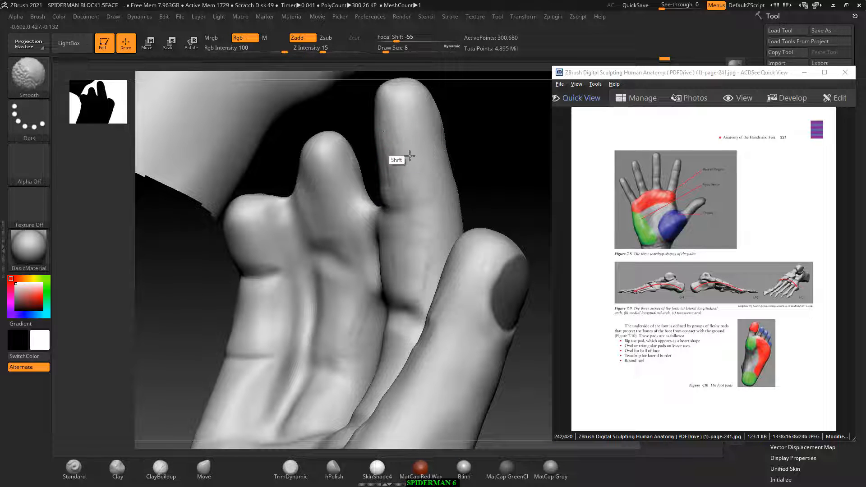
Build up the palm-side pad of the thumb's tip down to the joint crease with ClayBuildup, and smooth it
{"action": "left_click_drag", "start_coordinate": [485, 144], "coordinate": [502, 212]}
{"action": "left_click_drag", "start_coordinate": [502, 212], "coordinate": [422, 135], "text": "alt"}
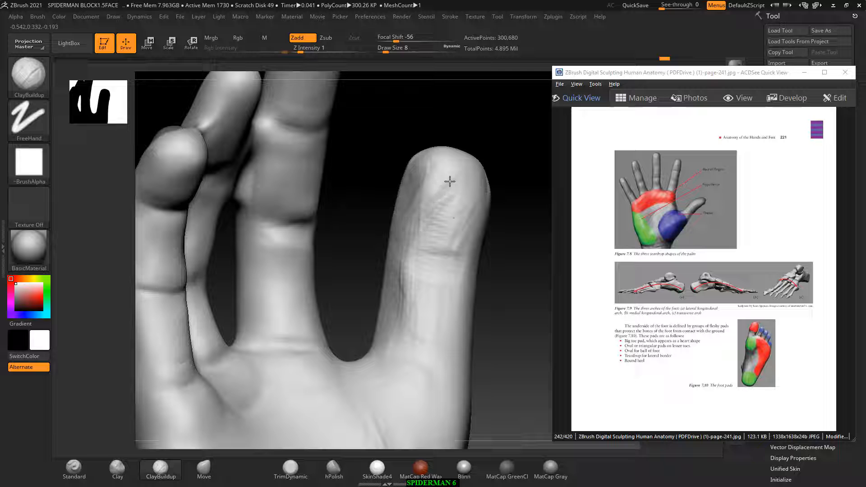
{"action": "left_click_drag", "start_coordinate": [450, 182], "coordinate": [460, 264]}
{"action": "left_click_drag", "start_coordinate": [456, 201], "coordinate": [449, 221], "text": "shift"}
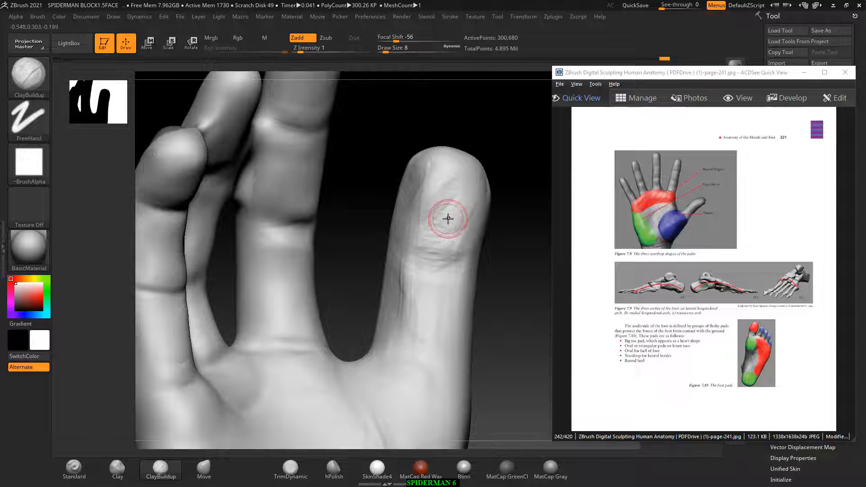
{"action": "key", "text": "shift"}
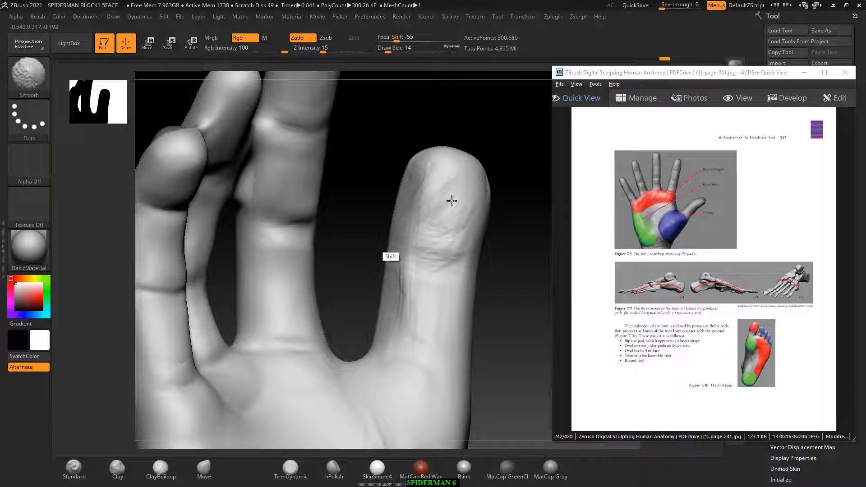
{"action": "left_click_drag", "start_coordinate": [389, 230], "coordinate": [418, 255], "text": "shift"}
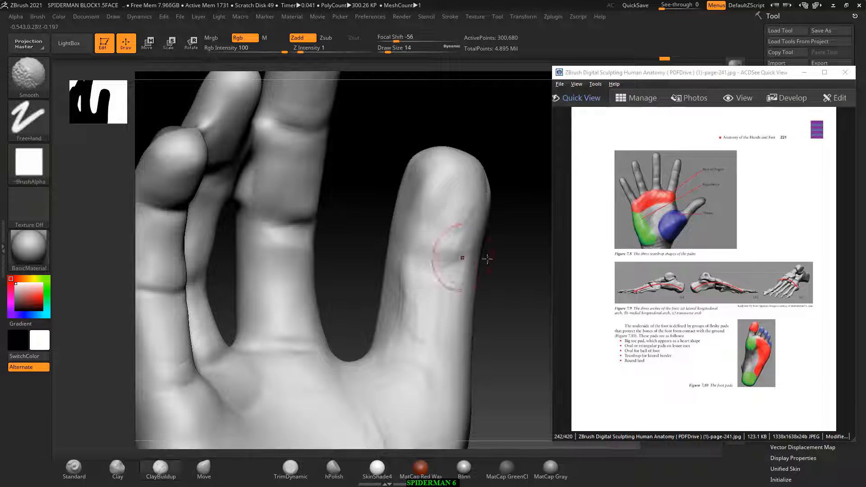
Nudge the rounded end of the thumb above the nail with the Move brush at draw size 30
{"action": "mouse_move", "coordinate": [487, 257]}
{"action": "left_mouse_down"}
{"action": "mouse_move", "coordinate": [541, 266]}
{"action": "mouse_move", "coordinate": [552, 280]}
{"action": "left_mouse_up"}
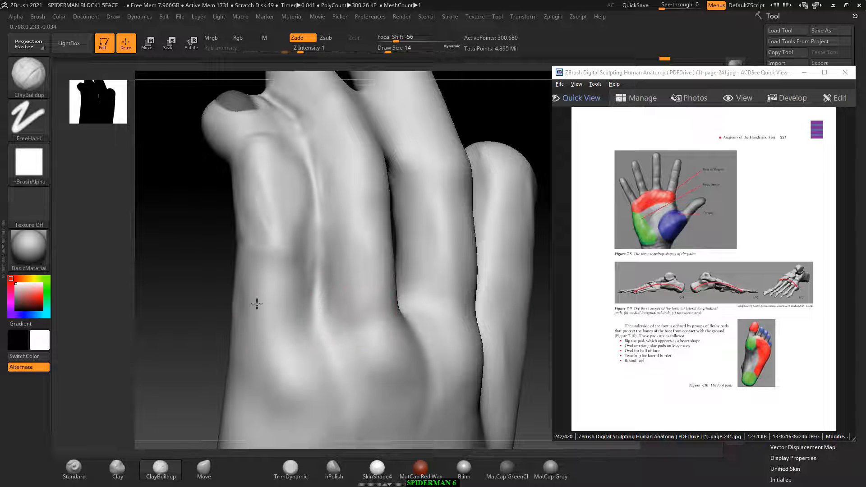
{"action": "left_click_drag", "start_coordinate": [184, 274], "coordinate": [300, 261]}
{"action": "mouse_move", "coordinate": [398, 291]}
{"action": "left_mouse_down", "text": "alt"}
{"action": "mouse_move", "coordinate": [403, 298]}
{"action": "mouse_move", "coordinate": [402, 280]}
{"action": "mouse_move", "coordinate": [462, 277]}
{"action": "mouse_move", "coordinate": [320, 291]}
{"action": "mouse_move", "coordinate": [381, 275]}
{"action": "mouse_move", "coordinate": [501, 273]}
{"action": "mouse_move", "coordinate": [402, 280]}
{"action": "mouse_move", "coordinate": [444, 277]}
{"action": "mouse_move", "coordinate": [394, 262]}
{"action": "mouse_move", "coordinate": [450, 257]}
{"action": "mouse_move", "coordinate": [494, 221]}
{"action": "mouse_move", "coordinate": [483, 236]}
{"action": "left_mouse_up", "text": "alt"}
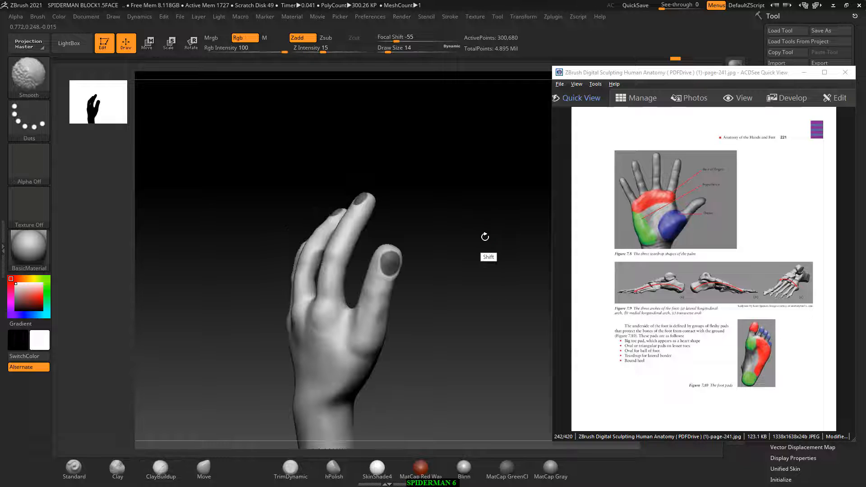
{"action": "left_click_drag", "start_coordinate": [458, 267], "coordinate": [467, 293], "text": "alt"}
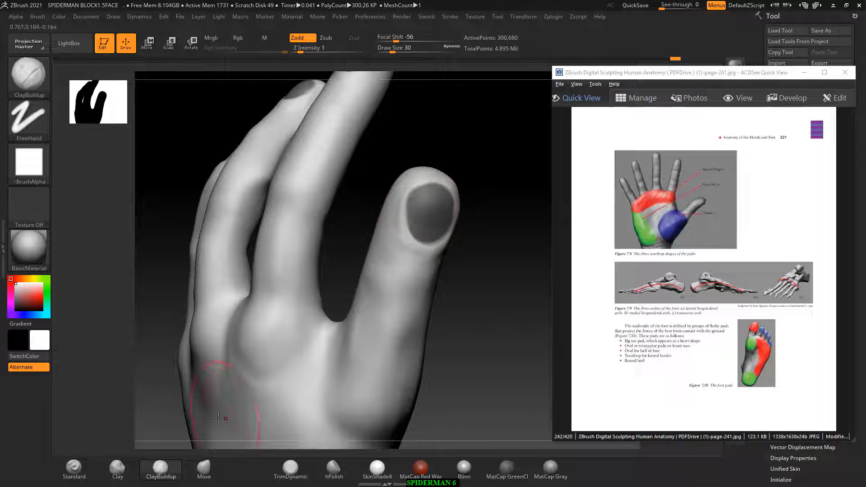
{"action": "left_click", "coordinate": [204, 471]}
{"action": "left_click_drag", "start_coordinate": [418, 172], "coordinate": [420, 169]}
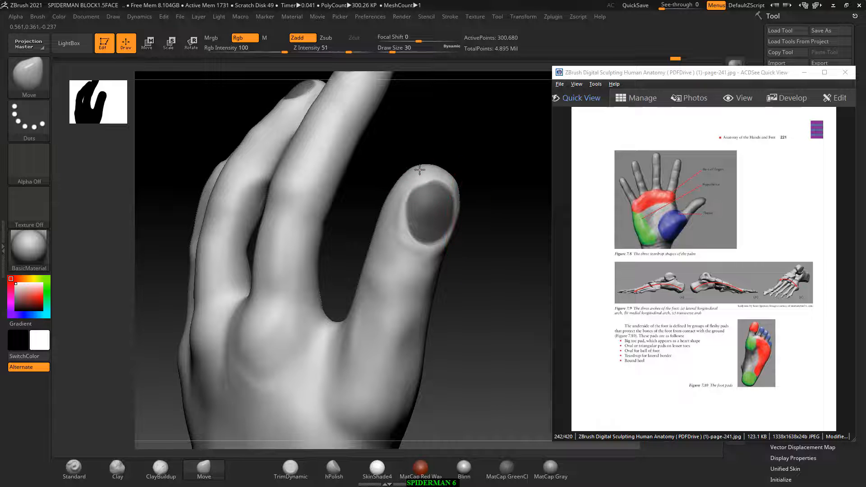
Reshape the thumb's side below the joint and refine its tip with the Move brush, reducing the draw size to 22
{"action": "left_click_drag", "start_coordinate": [524, 173], "coordinate": [456, 174]}
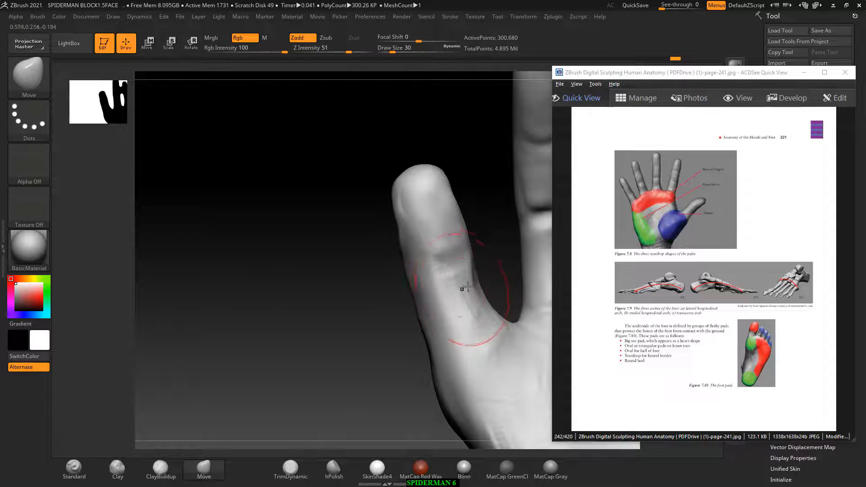
{"action": "mouse_move", "coordinate": [488, 265]}
{"action": "left_mouse_down"}
{"action": "mouse_move", "coordinate": [470, 292]}
{"action": "mouse_move", "coordinate": [461, 278]}
{"action": "left_mouse_up"}
{"action": "key", "text": "bracketleft"}
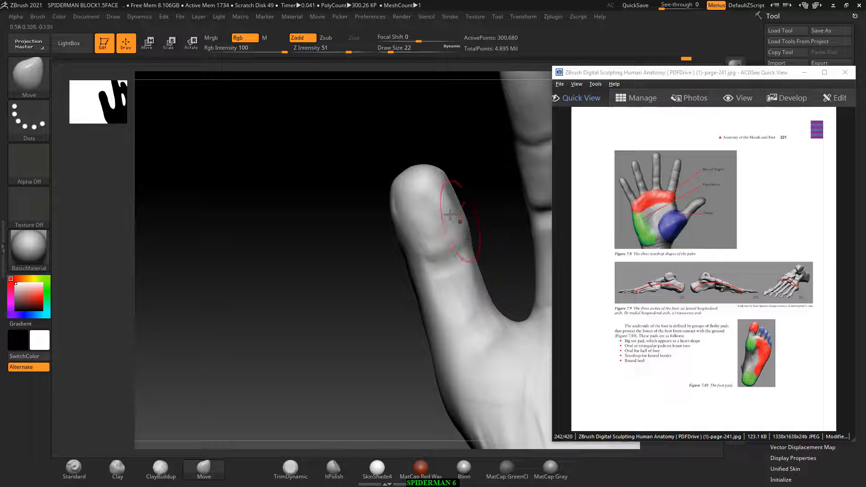
{"action": "left_click_drag", "start_coordinate": [415, 172], "coordinate": [415, 169]}
Check the thumb's shape from the nail side and smooth its palm-side tip pad at draw size 22
{"action": "mouse_move", "coordinate": [358, 213]}
{"action": "left_mouse_down"}
{"action": "mouse_move", "coordinate": [411, 199]}
{"action": "mouse_move", "coordinate": [232, 229]}
{"action": "mouse_move", "coordinate": [342, 191]}
{"action": "left_mouse_up"}
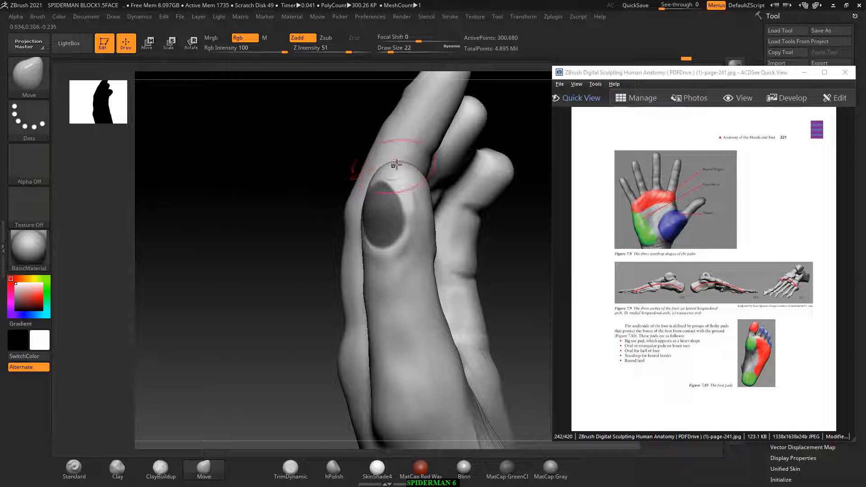
{"action": "left_click_drag", "start_coordinate": [329, 149], "coordinate": [286, 170]}
{"action": "left_click_drag", "start_coordinate": [298, 207], "coordinate": [301, 191]}
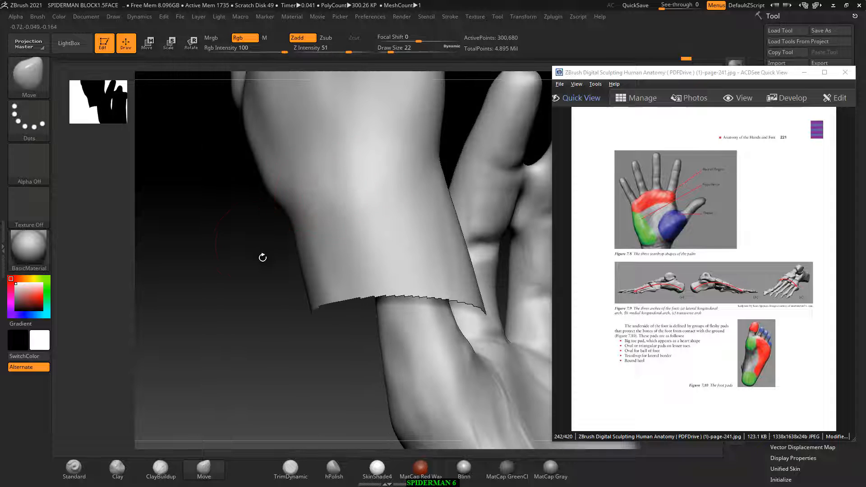
{"action": "left_click_drag", "start_coordinate": [263, 258], "coordinate": [339, 201]}
{"action": "left_click_drag", "start_coordinate": [417, 225], "coordinate": [420, 218], "text": "shift"}
{"action": "key", "text": "shift"}
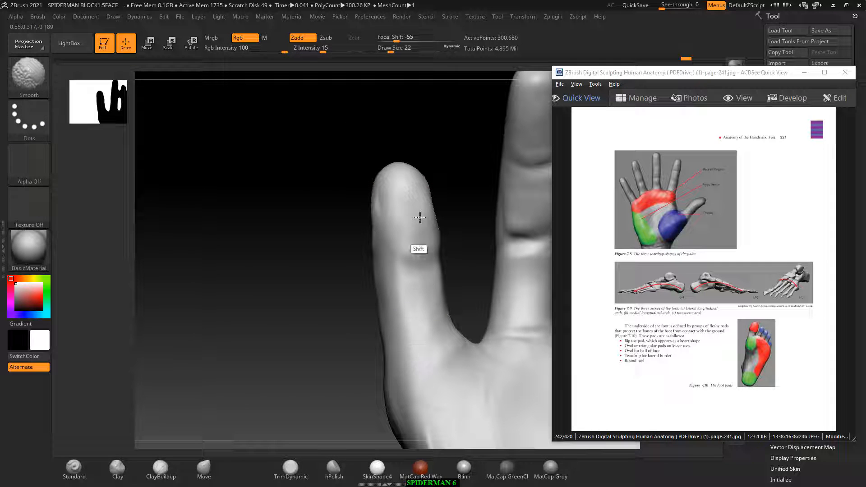
Carve the long palm crease around the thumb's base toward the wrist with the Standard brush at draw size 9
{"action": "mouse_move", "coordinate": [472, 265]}
{"action": "left_mouse_down"}
{"action": "mouse_move", "coordinate": [453, 226]}
{"action": "mouse_move", "coordinate": [437, 234]}
{"action": "mouse_move", "coordinate": [442, 225]}
{"action": "left_mouse_up"}
{"action": "left_click_drag", "start_coordinate": [370, 236], "coordinate": [333, 217]}
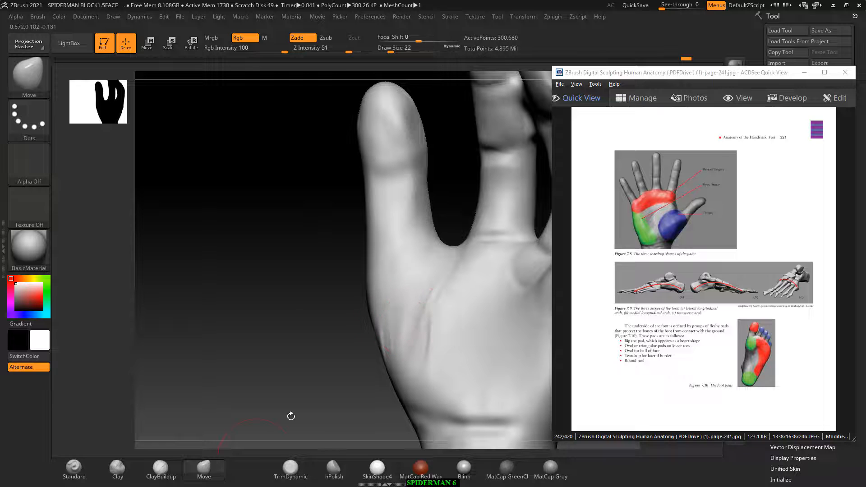
{"action": "left_click", "coordinate": [79, 475]}
{"action": "key", "text": "["}
{"action": "key", "text": "["}
{"action": "key", "text": "["}
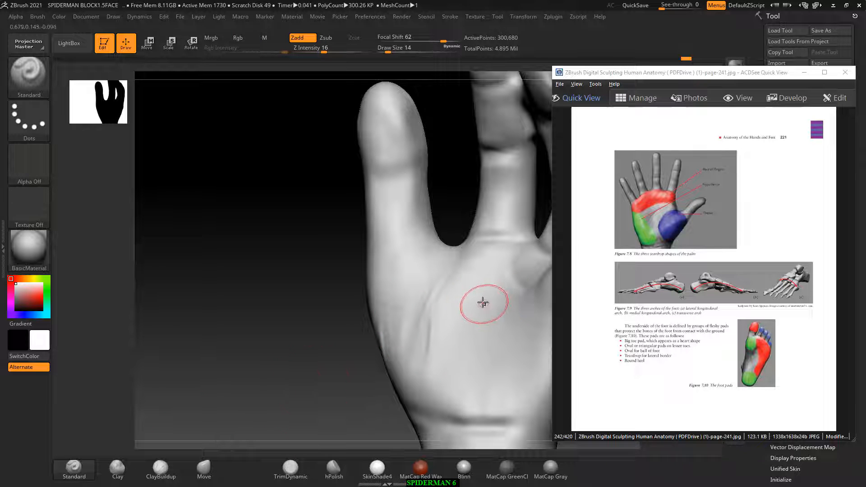
{"action": "left_click_drag", "start_coordinate": [446, 211], "coordinate": [474, 268], "text": "alt"}
{"action": "left_click_drag", "start_coordinate": [481, 234], "coordinate": [403, 141], "text": "alt"}
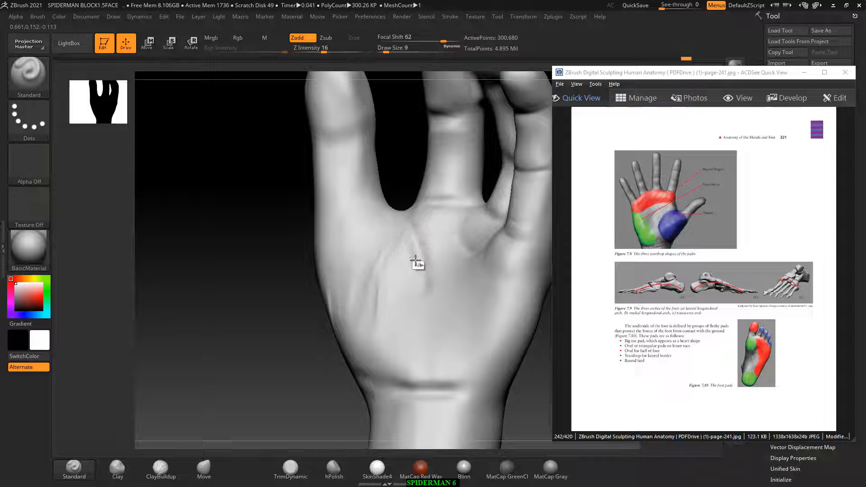
{"action": "left_click_drag", "start_coordinate": [416, 261], "coordinate": [427, 311], "text": "alt"}
{"action": "mouse_move", "coordinate": [410, 246]}
{"action": "left_mouse_down", "text": "alt"}
{"action": "mouse_move", "coordinate": [422, 331]}
{"action": "mouse_move", "coordinate": [413, 372]}
{"action": "left_mouse_up", "text": "alt"}
Carve the opposite palm crease bordering the little-finger-side pad, and extend the central groove down toward the wrist
{"action": "left_click_drag", "start_coordinate": [528, 378], "coordinate": [537, 367]}
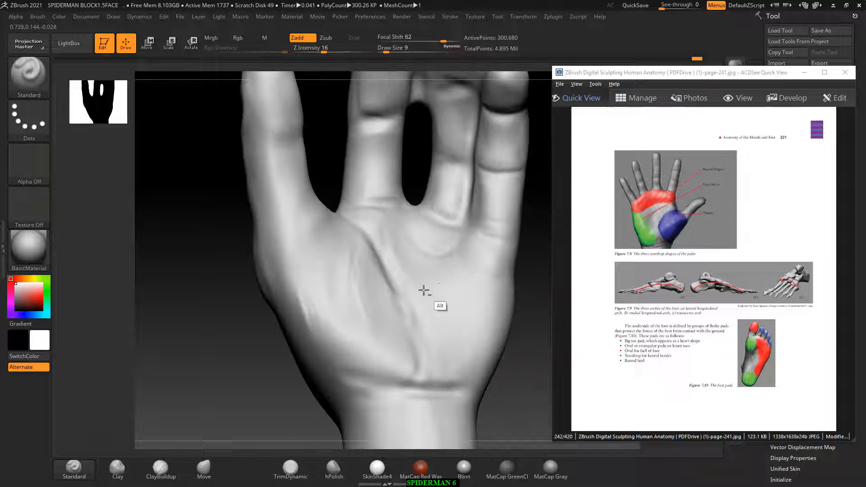
{"action": "left_click_drag", "start_coordinate": [415, 318], "coordinate": [416, 335], "text": "alt"}
{"action": "left_click_drag", "start_coordinate": [436, 300], "coordinate": [414, 332], "text": "alt"}
{"action": "left_click_drag", "start_coordinate": [458, 277], "coordinate": [431, 312], "text": "alt"}
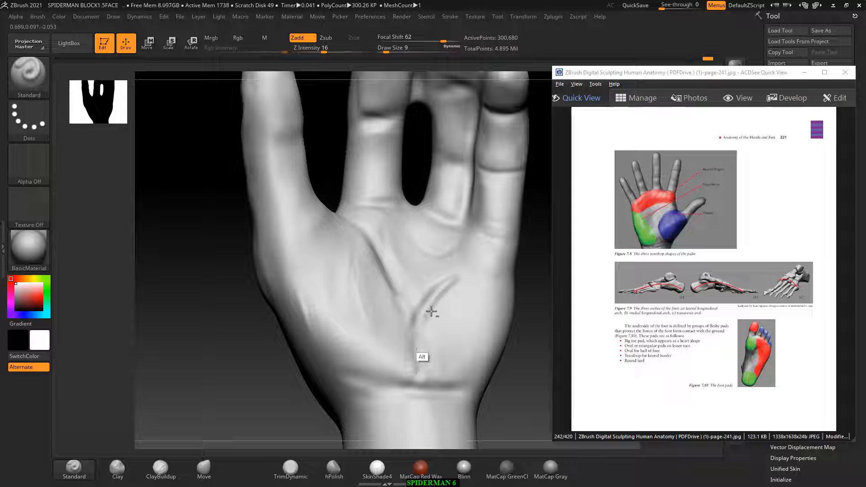
{"action": "left_click_drag", "start_coordinate": [434, 375], "coordinate": [436, 342], "text": "alt"}
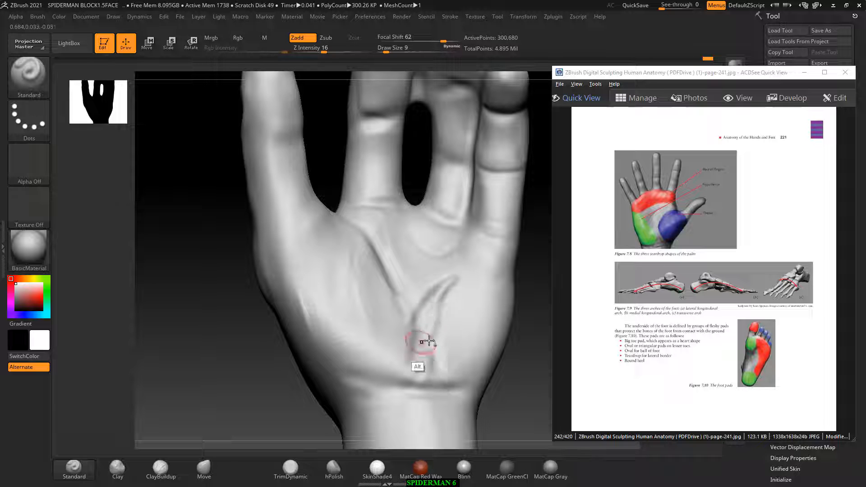
Build up the palm pads below the thumb and little finger with ClayBuildup at draw size 26, and smooth them
{"action": "left_click", "coordinate": [161, 468]}
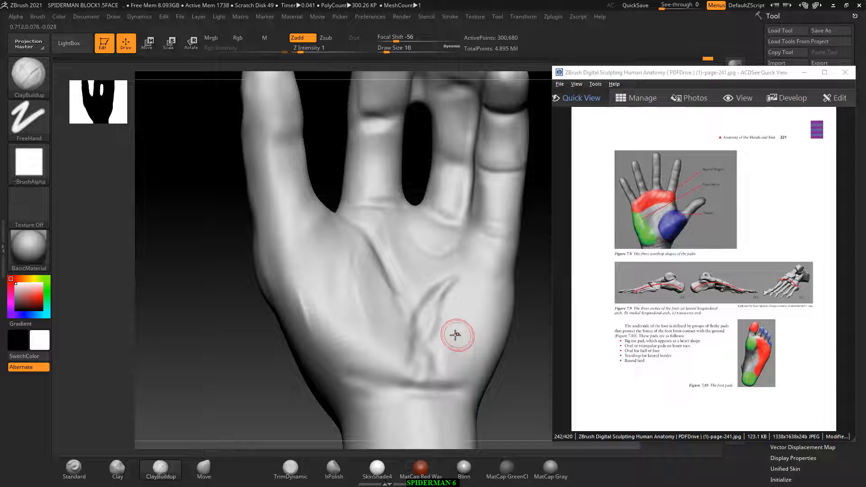
{"action": "key", "text": "bracketright"}
{"action": "key", "text": "bracketright"}
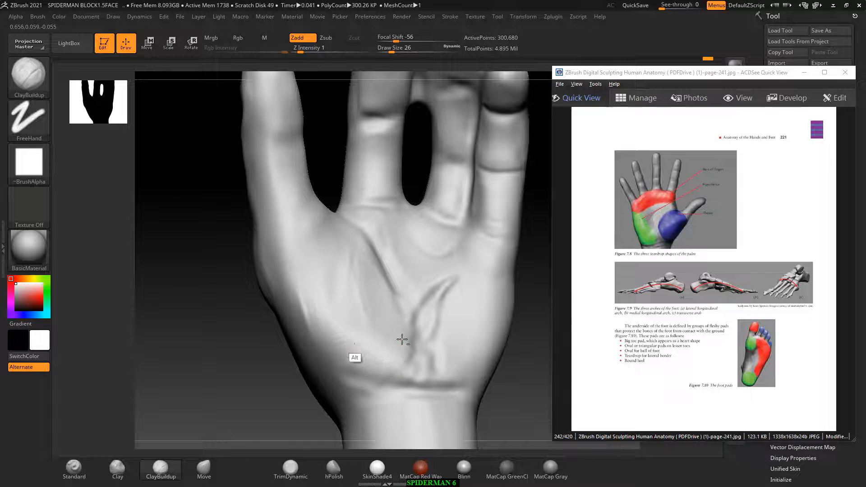
{"action": "left_click_drag", "start_coordinate": [527, 315], "coordinate": [547, 304]}
{"action": "mouse_move", "coordinate": [481, 312]}
{"action": "left_mouse_down"}
{"action": "mouse_move", "coordinate": [465, 348]}
{"action": "mouse_move", "coordinate": [481, 312]}
{"action": "left_mouse_up"}
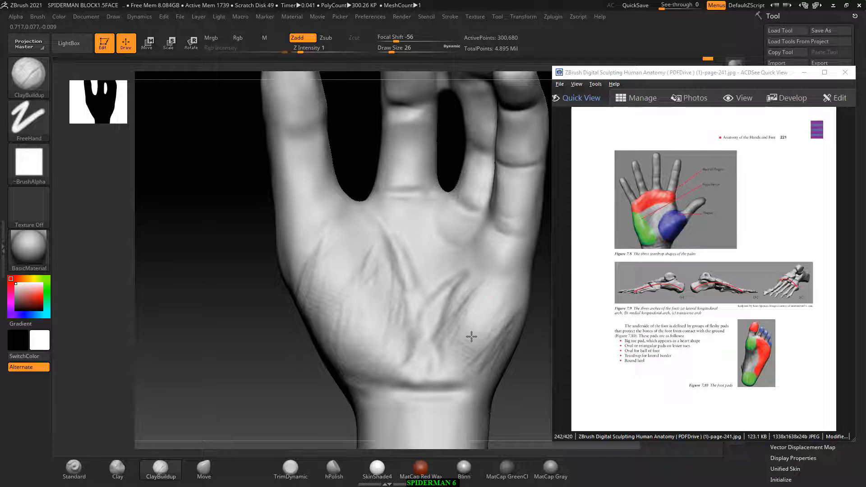
{"action": "key", "text": "shift"}
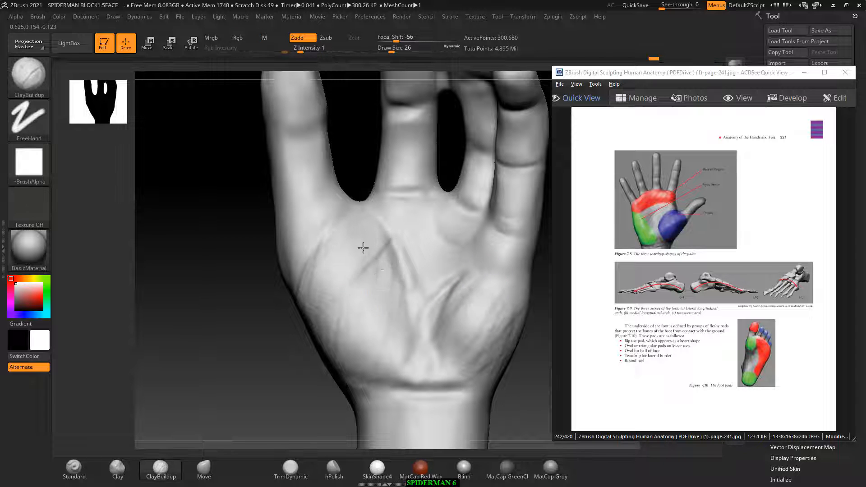
{"action": "key", "text": "shift"}
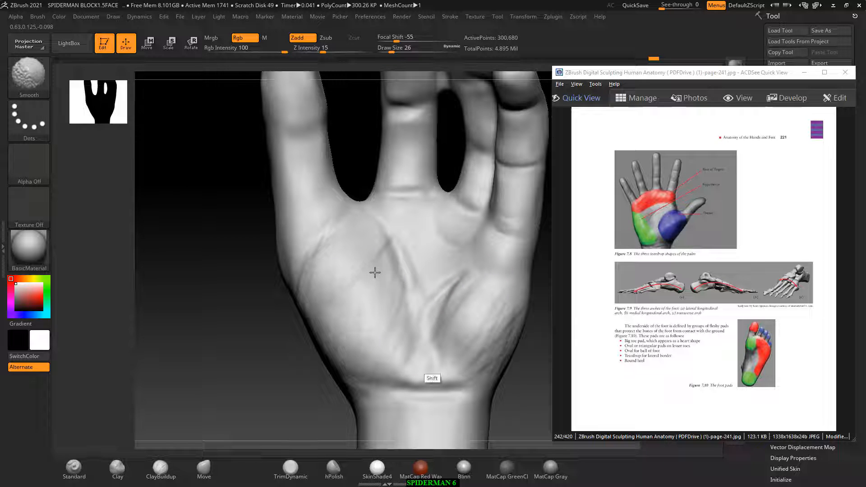
{"action": "left_click_drag", "start_coordinate": [408, 337], "coordinate": [417, 270], "text": "shift"}
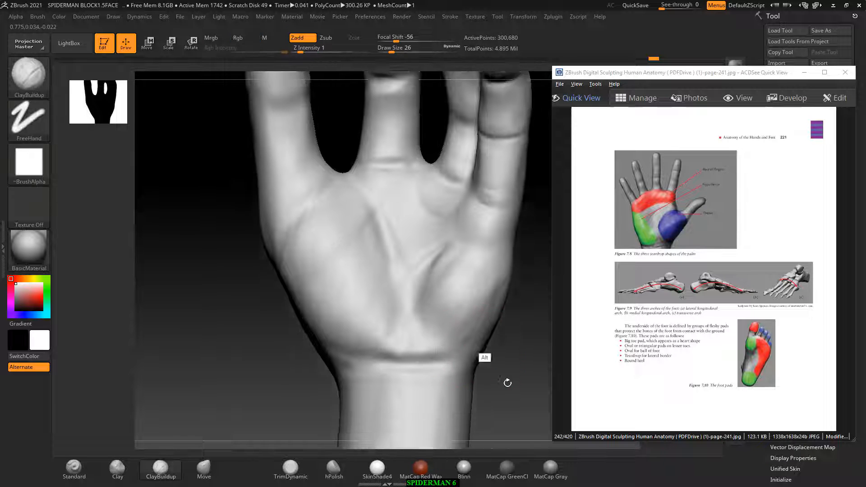
Build up the heel of the palm around the wrist crease and the little-finger-side edge with ClayBuildup at draw size 26
{"action": "mouse_move", "coordinate": [508, 381]}
{"action": "left_mouse_down"}
{"action": "mouse_move", "coordinate": [423, 284]}
{"action": "mouse_move", "coordinate": [368, 310]}
{"action": "mouse_move", "coordinate": [437, 303]}
{"action": "left_mouse_up"}
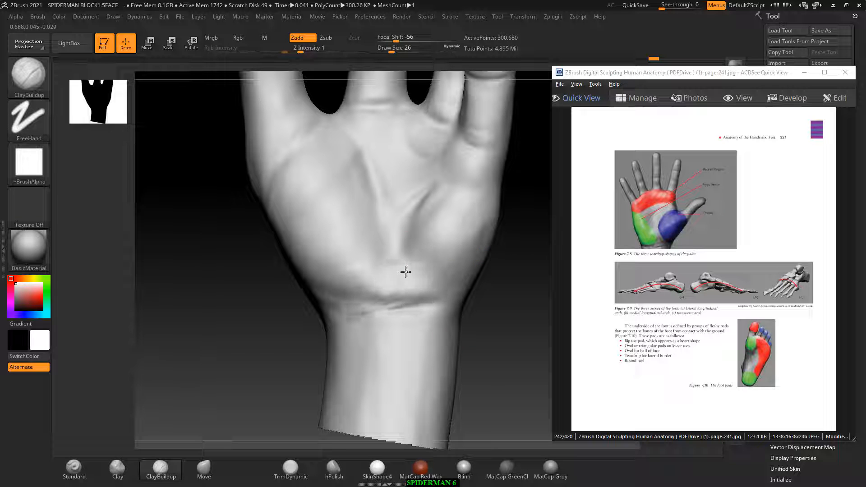
{"action": "left_click_drag", "start_coordinate": [363, 321], "coordinate": [431, 316]}
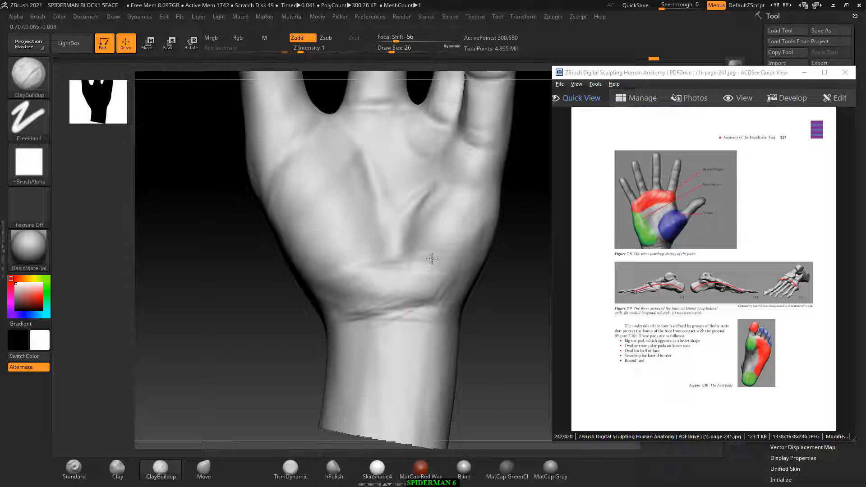
{"action": "left_click_drag", "start_coordinate": [514, 270], "coordinate": [318, 266]}
{"action": "left_click_drag", "start_coordinate": [497, 230], "coordinate": [499, 311]}
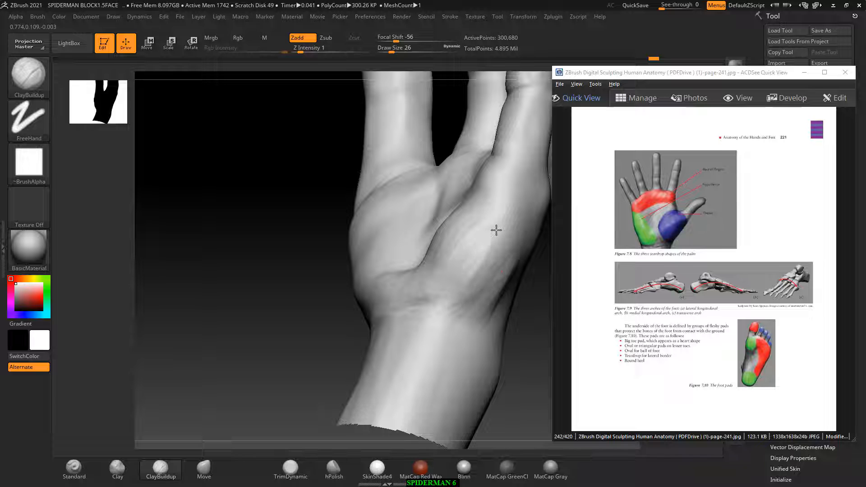
{"action": "mouse_move", "coordinate": [309, 265]}
{"action": "left_mouse_down"}
{"action": "mouse_move", "coordinate": [208, 266]}
{"action": "mouse_move", "coordinate": [314, 242]}
{"action": "left_mouse_up"}
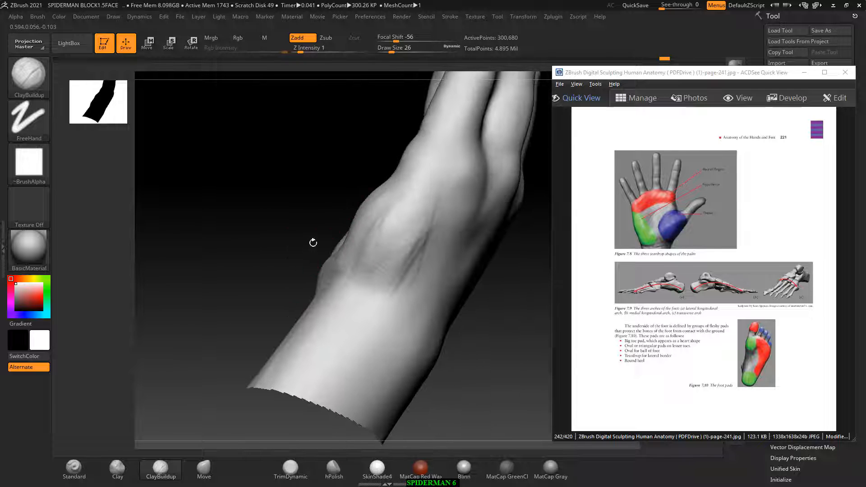
Smooth the outer palm edge, the heel of the palm and the wrist crease at draw size 26
{"action": "key", "text": "shift"}
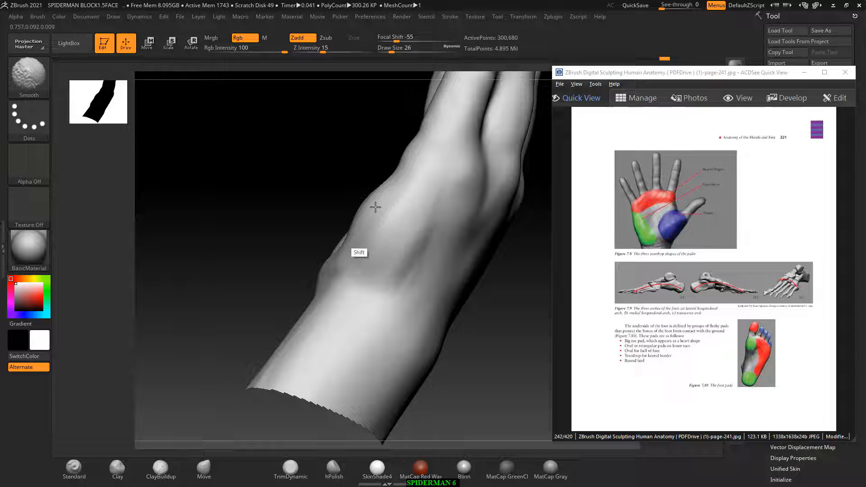
{"action": "mouse_move", "coordinate": [297, 217]}
{"action": "left_mouse_down"}
{"action": "mouse_move", "coordinate": [388, 226]}
{"action": "mouse_move", "coordinate": [402, 237]}
{"action": "left_mouse_up"}
{"action": "mouse_move", "coordinate": [358, 242]}
{"action": "left_mouse_down", "text": "shift"}
{"action": "mouse_move", "coordinate": [294, 280]}
{"action": "mouse_move", "coordinate": [275, 248]}
{"action": "left_mouse_up", "text": "shift"}
{"action": "mouse_move", "coordinate": [423, 236]}
{"action": "left_mouse_down"}
{"action": "mouse_move", "coordinate": [429, 246]}
{"action": "mouse_move", "coordinate": [413, 232]}
{"action": "left_mouse_up"}
{"action": "key", "text": "shift"}
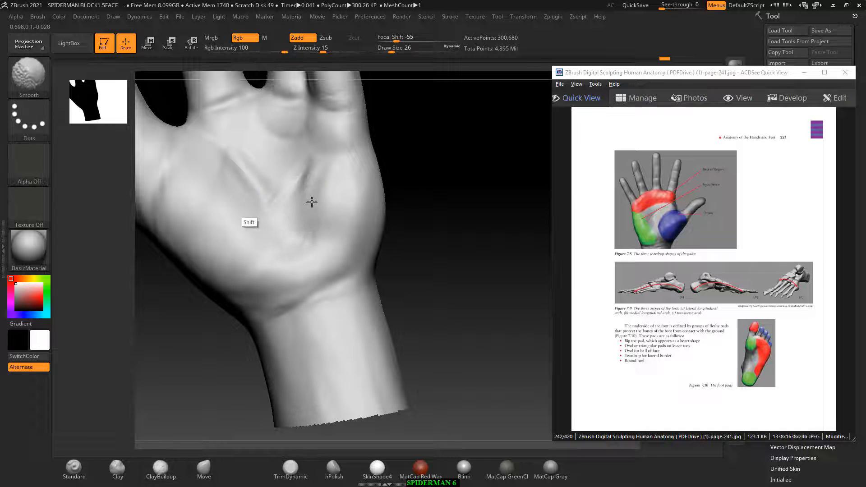
{"action": "left_click_drag", "start_coordinate": [417, 266], "coordinate": [497, 241], "text": "alt"}
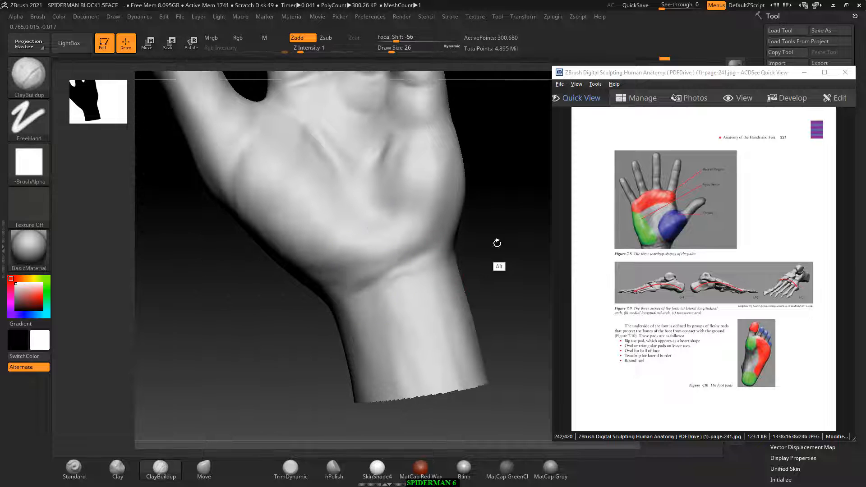
Reshape the back of the hand just above the wrist with ClayBuildup at draw size 26, and smooth it
{"action": "mouse_move", "coordinate": [366, 269]}
{"action": "left_mouse_down", "text": "shift"}
{"action": "mouse_move", "coordinate": [264, 180]}
{"action": "mouse_move", "coordinate": [217, 202]}
{"action": "left_mouse_up", "text": "shift"}
{"action": "mouse_move", "coordinate": [480, 249]}
{"action": "left_mouse_down"}
{"action": "mouse_move", "coordinate": [500, 234]}
{"action": "mouse_move", "coordinate": [451, 258]}
{"action": "mouse_move", "coordinate": [453, 270]}
{"action": "mouse_move", "coordinate": [350, 235]}
{"action": "mouse_move", "coordinate": [342, 223]}
{"action": "mouse_move", "coordinate": [348, 251]}
{"action": "mouse_move", "coordinate": [330, 250]}
{"action": "mouse_move", "coordinate": [348, 250]}
{"action": "mouse_move", "coordinate": [359, 273]}
{"action": "left_mouse_up"}
{"action": "key", "text": "alt"}
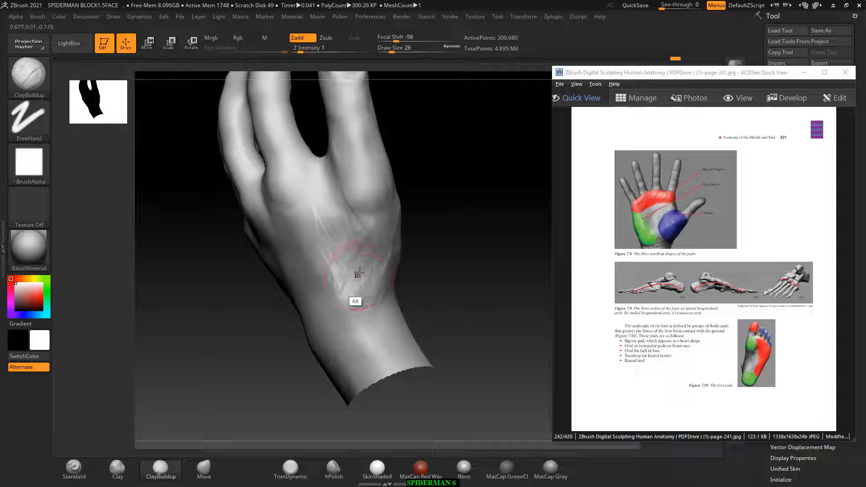
{"action": "key", "text": "shift"}
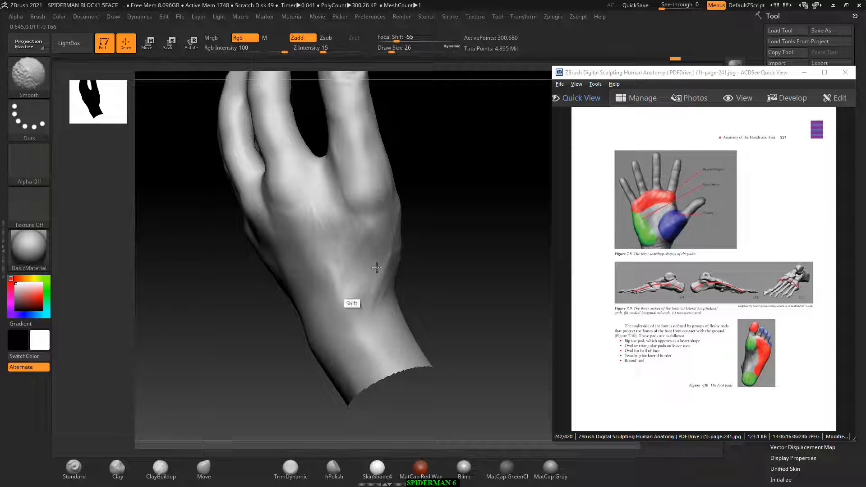
{"action": "left_click_drag", "start_coordinate": [377, 267], "coordinate": [332, 219], "text": "shift"}
Sculpt the tendons and the hollows between the knuckles on the back of the hand with ClayBuildup at draw size 26, and smooth them
{"action": "mouse_move", "coordinate": [428, 248]}
{"action": "left_mouse_down"}
{"action": "mouse_move", "coordinate": [382, 251]}
{"action": "mouse_move", "coordinate": [368, 224]}
{"action": "mouse_move", "coordinate": [445, 248]}
{"action": "left_mouse_up"}
{"action": "key", "text": "alt"}
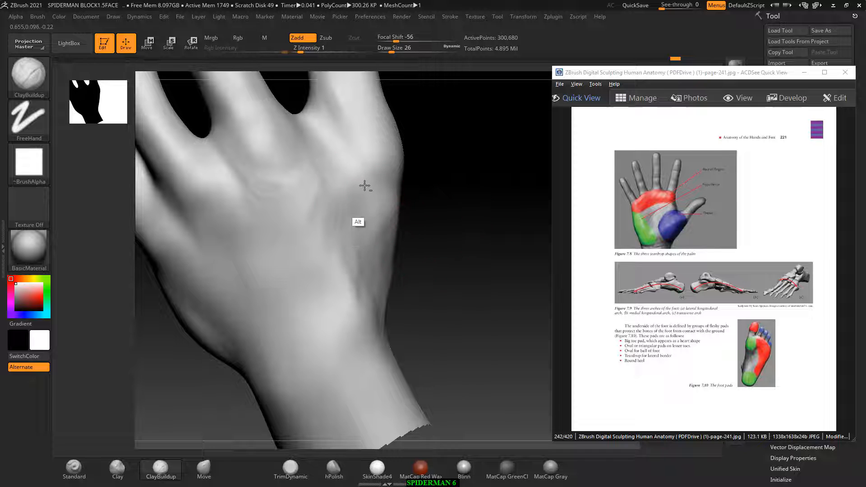
{"action": "mouse_move", "coordinate": [338, 172]}
{"action": "left_mouse_down", "text": "alt"}
{"action": "mouse_move", "coordinate": [329, 172]}
{"action": "mouse_move", "coordinate": [339, 255]}
{"action": "mouse_move", "coordinate": [327, 172]}
{"action": "left_mouse_up", "text": "alt"}
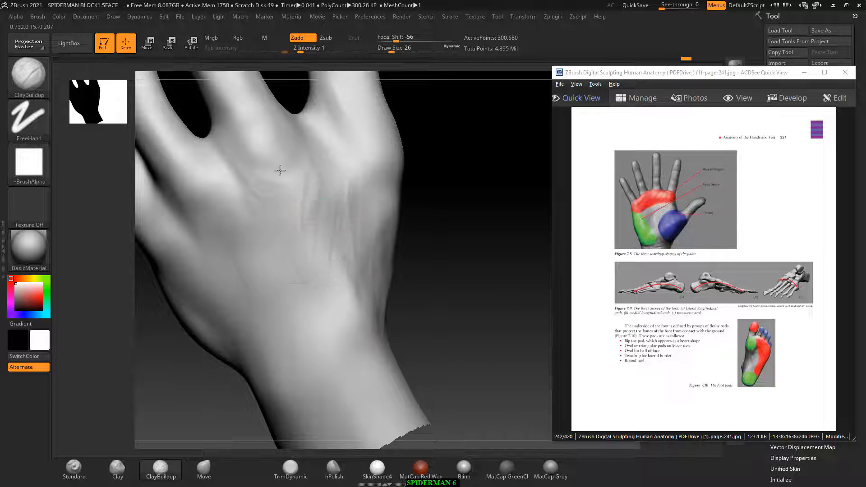
{"action": "left_click_drag", "start_coordinate": [447, 262], "coordinate": [443, 246]}
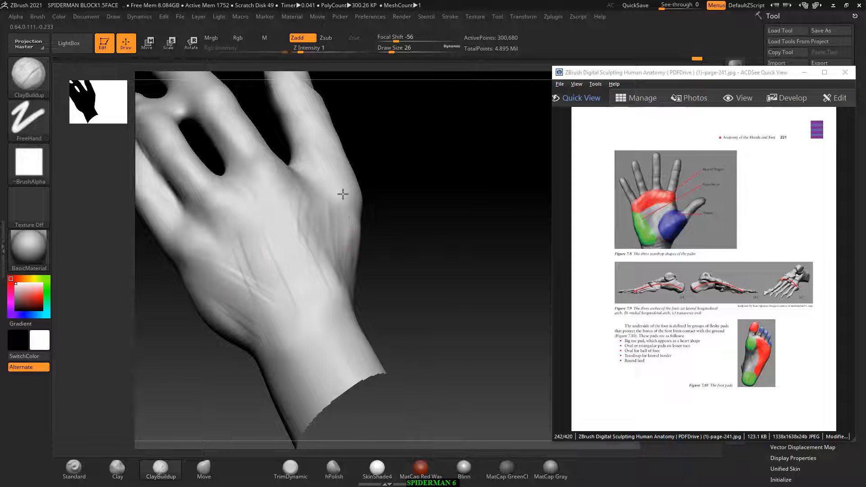
{"action": "mouse_move", "coordinate": [379, 221]}
{"action": "left_mouse_down"}
{"action": "mouse_move", "coordinate": [396, 199]}
{"action": "mouse_move", "coordinate": [334, 221]}
{"action": "left_mouse_up"}
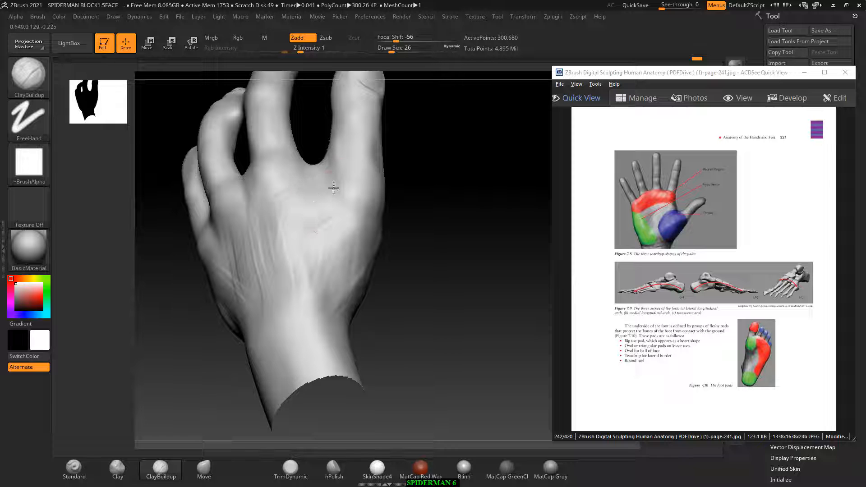
{"action": "key", "text": "shift"}
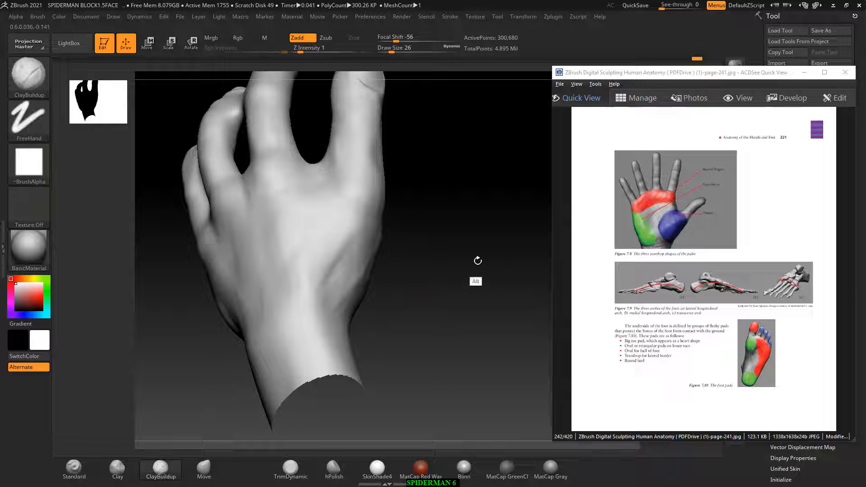
Smooth the centre of the palm at draw size 26, checking the hand from both sides
{"action": "mouse_move", "coordinate": [478, 203]}
{"action": "left_mouse_down"}
{"action": "mouse_move", "coordinate": [449, 248]}
{"action": "mouse_move", "coordinate": [317, 203]}
{"action": "left_mouse_up"}
{"action": "key", "text": "shift"}
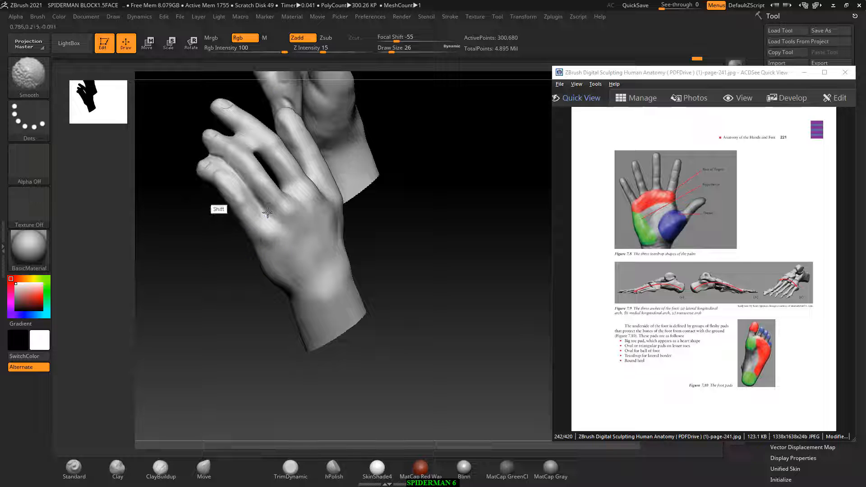
{"action": "left_click_drag", "start_coordinate": [412, 262], "coordinate": [293, 179]}
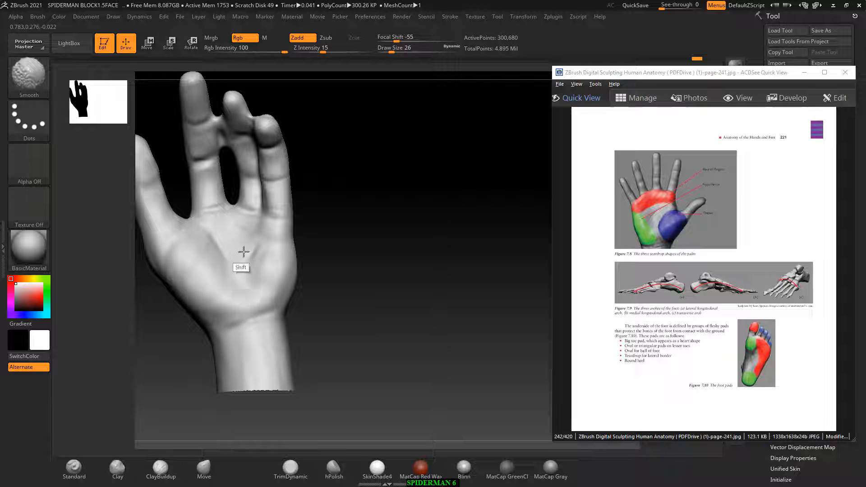
{"action": "left_click_drag", "start_coordinate": [364, 227], "coordinate": [416, 274], "text": "alt"}
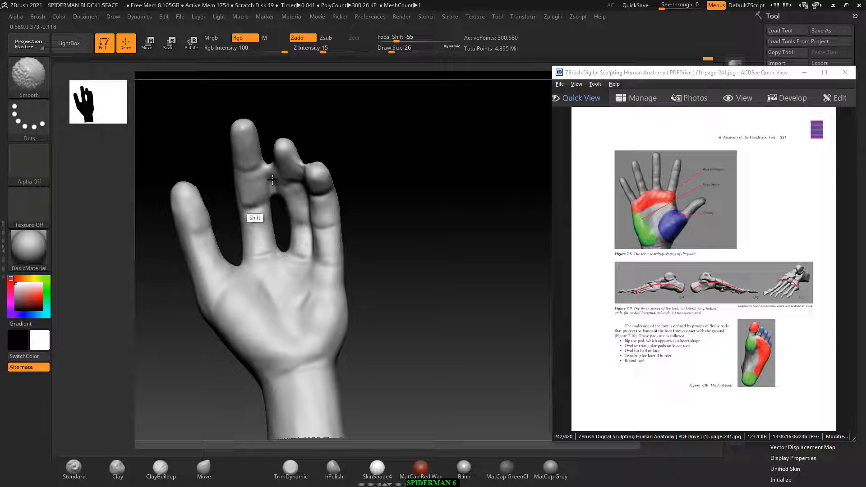
{"action": "left_click_drag", "start_coordinate": [382, 230], "coordinate": [450, 230]}
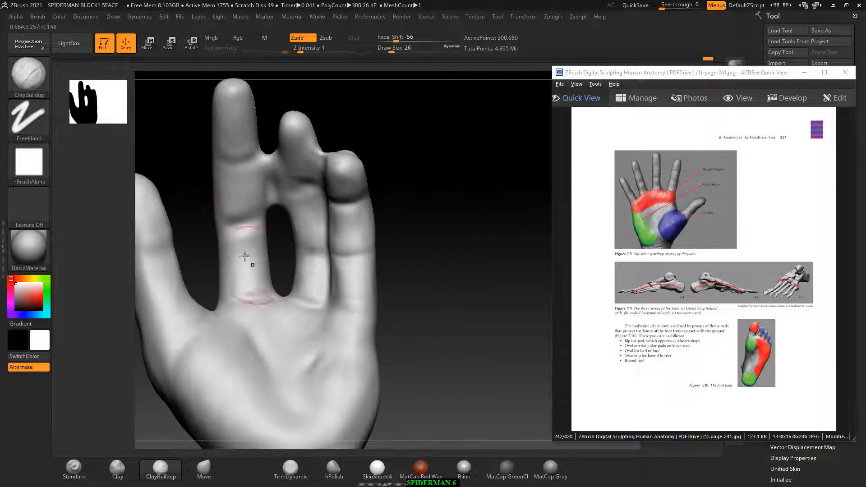
Minimize the anatomy reference window and switch to the Pinch brush for the finger creases
{"action": "left_click_drag", "start_coordinate": [396, 178], "coordinate": [495, 185], "text": "alt"}
{"action": "left_click", "coordinate": [26, 72]}
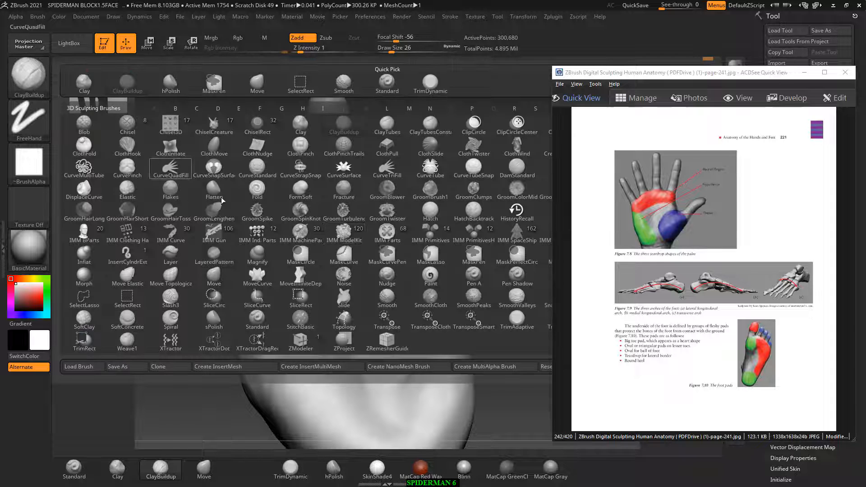
{"action": "key", "text": "p"}
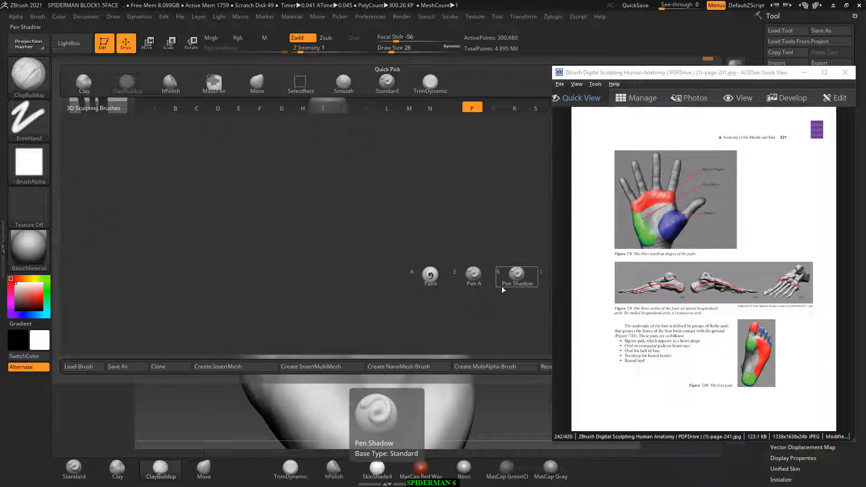
{"action": "left_click", "coordinate": [805, 73]}
{"action": "left_click", "coordinate": [28, 75]}
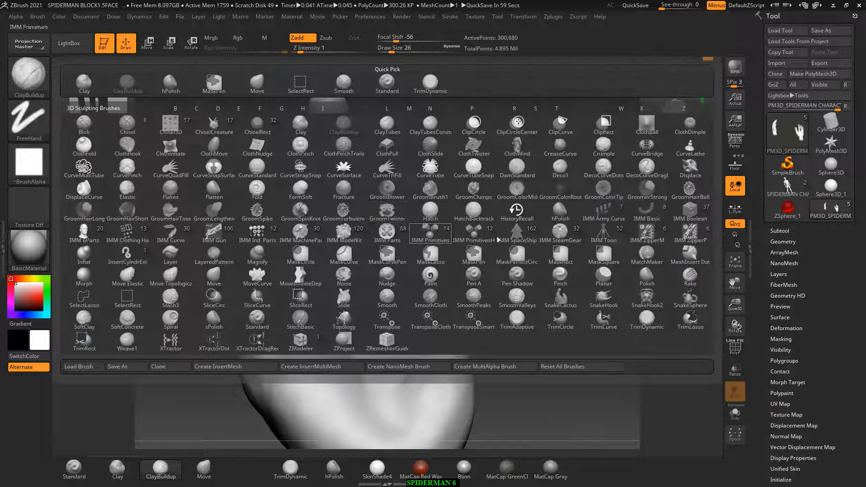
{"action": "key", "text": "p"}
{"action": "left_click", "coordinate": [565, 276]}
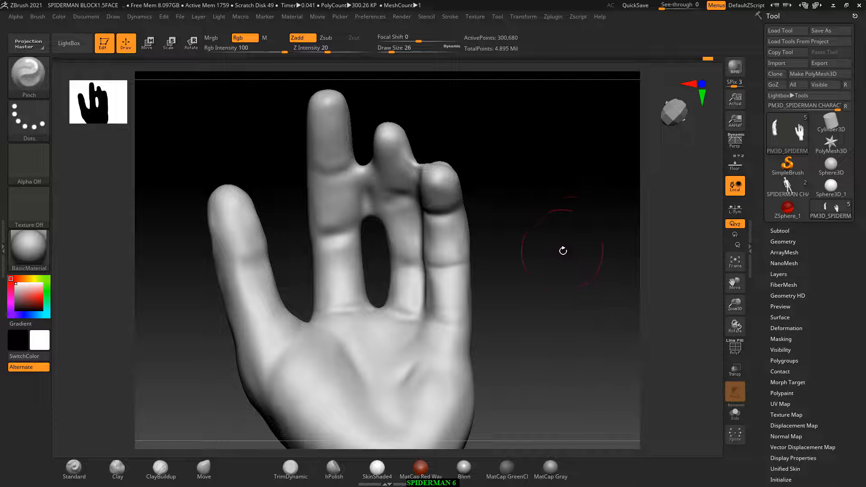
Sharpen the two joint creases on the palm side of the longest finger with the Pinch brush at draw size 9
{"action": "left_click_drag", "start_coordinate": [573, 278], "coordinate": [542, 271], "text": "alt"}
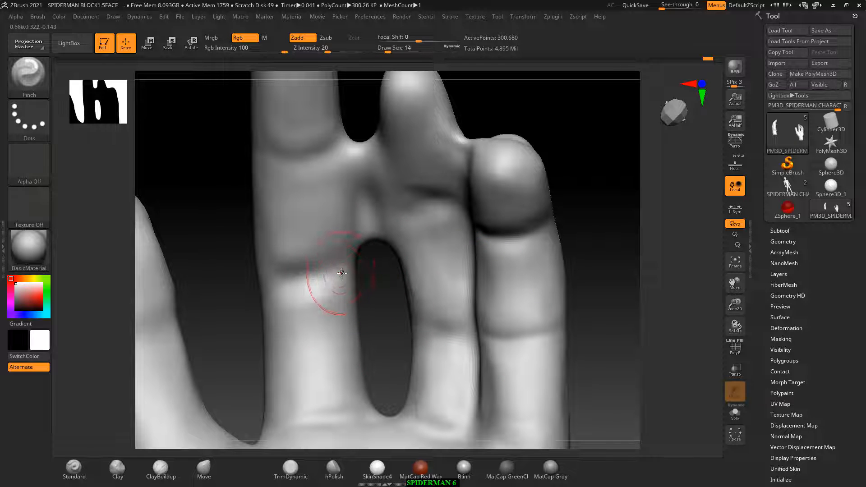
{"action": "left_click_drag", "start_coordinate": [343, 274], "coordinate": [276, 282]}
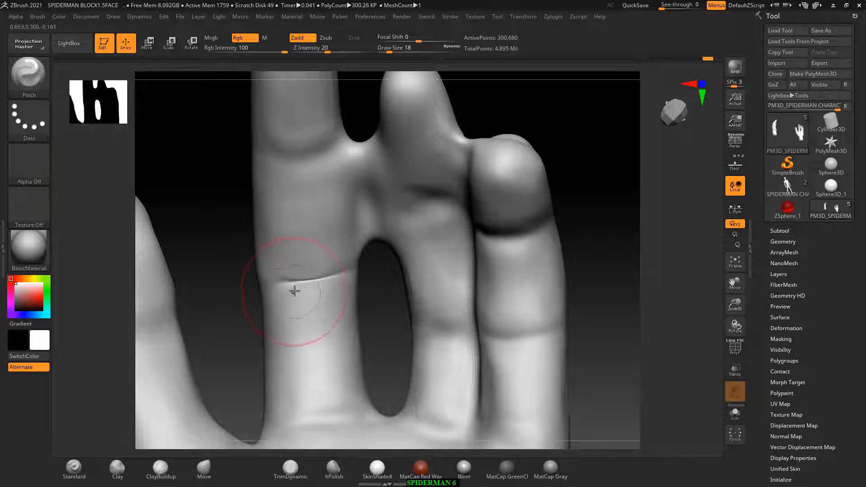
{"action": "key", "text": "ctrl+z"}
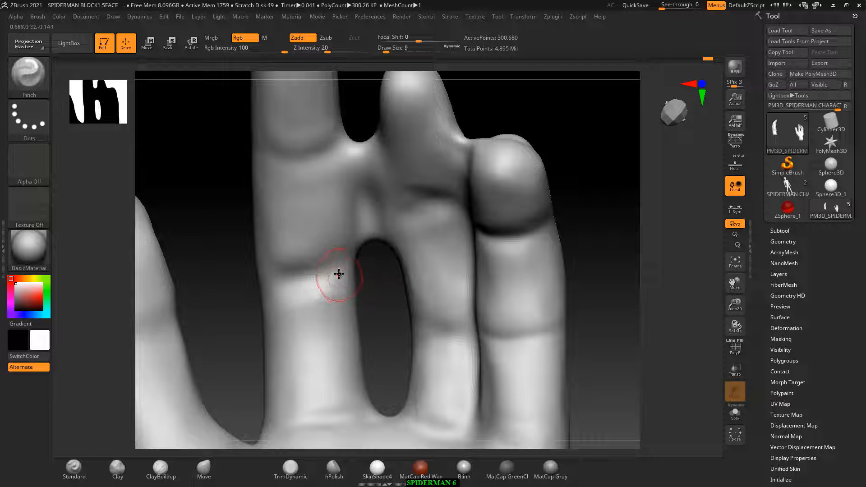
{"action": "left_click_drag", "start_coordinate": [339, 270], "coordinate": [281, 280]}
{"action": "key", "text": "shift"}
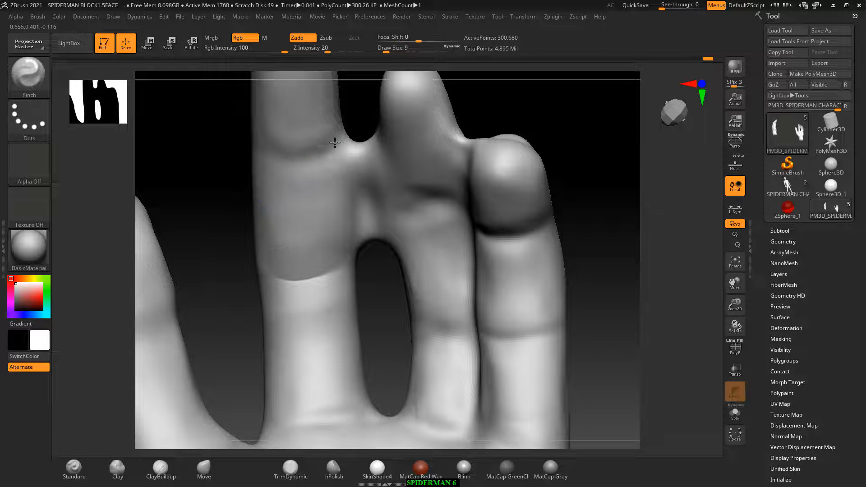
{"action": "key", "text": "shift"}
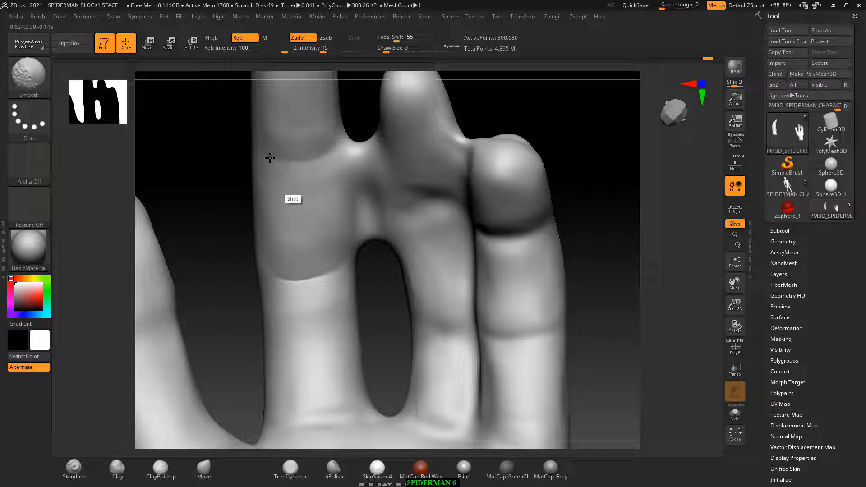
Pinch the joint creases of the little finger and the crease at the base of the longest finger at draw size 9
{"action": "left_click_drag", "start_coordinate": [417, 278], "coordinate": [512, 239]}
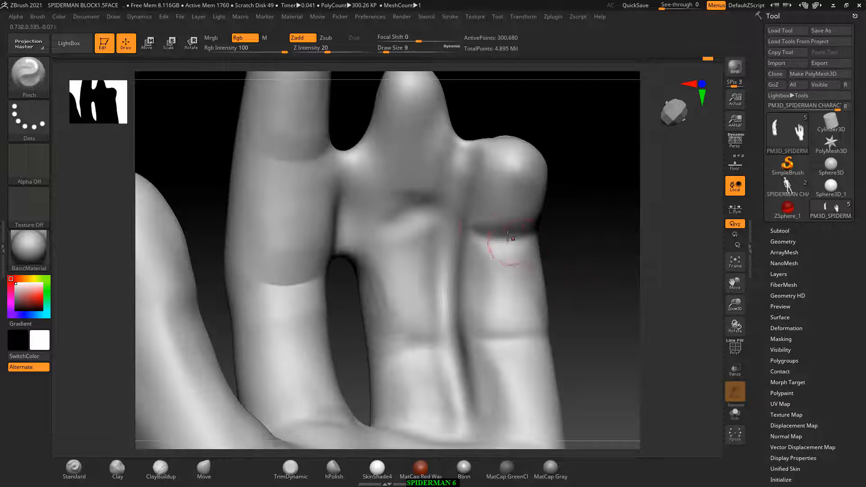
{"action": "left_click_drag", "start_coordinate": [566, 227], "coordinate": [479, 241]}
{"action": "left_click_drag", "start_coordinate": [600, 329], "coordinate": [499, 271]}
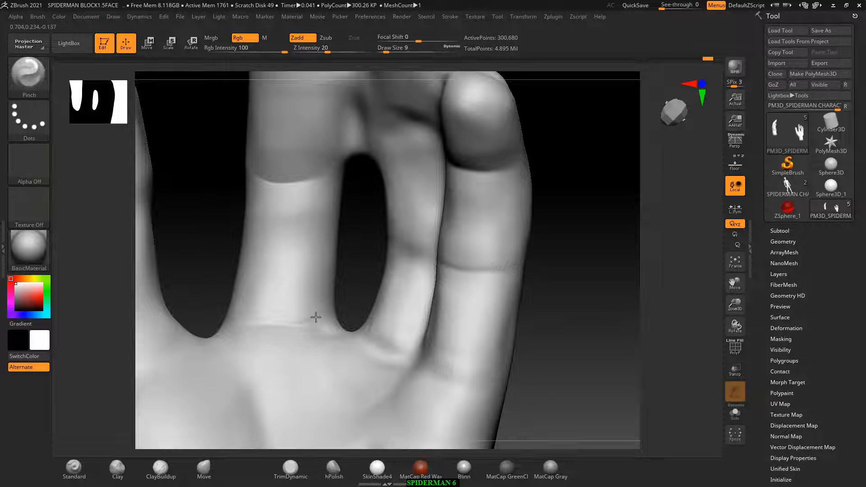
{"action": "left_click_drag", "start_coordinate": [315, 317], "coordinate": [253, 322]}
{"action": "mouse_move", "coordinate": [360, 346]}
{"action": "left_mouse_down"}
{"action": "mouse_move", "coordinate": [401, 367]}
{"action": "mouse_move", "coordinate": [363, 345]}
{"action": "left_mouse_up"}
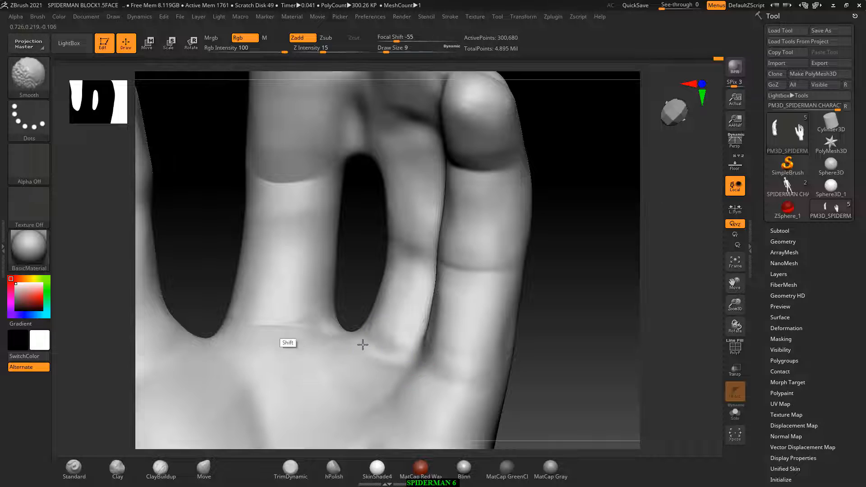
Switch to the browser, look at the "zbrush hand sculpting pt 1" video page, and return to ZBrush
{"action": "key", "text": "alt+Tab"}
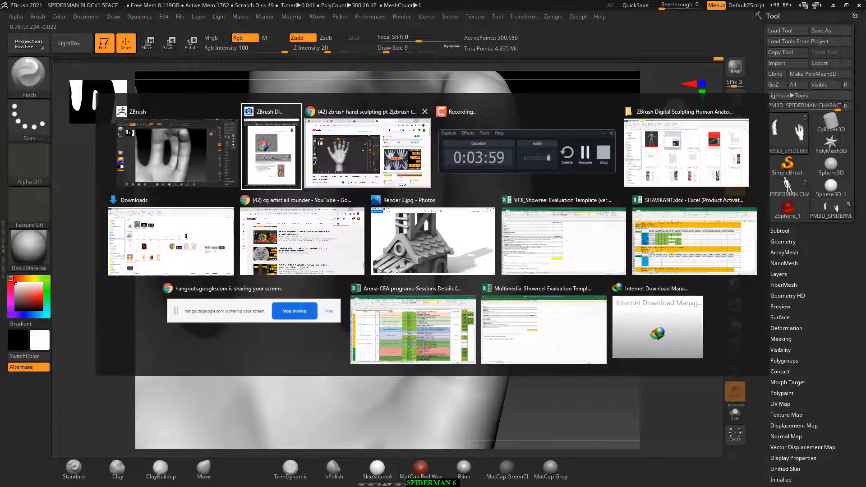
{"action": "key", "text": "alt+Tab"}
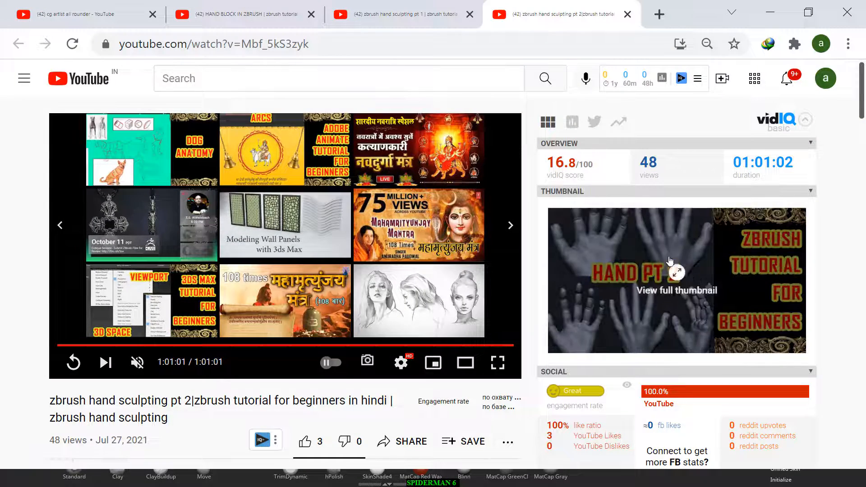
{"action": "left_click", "coordinate": [353, 17]}
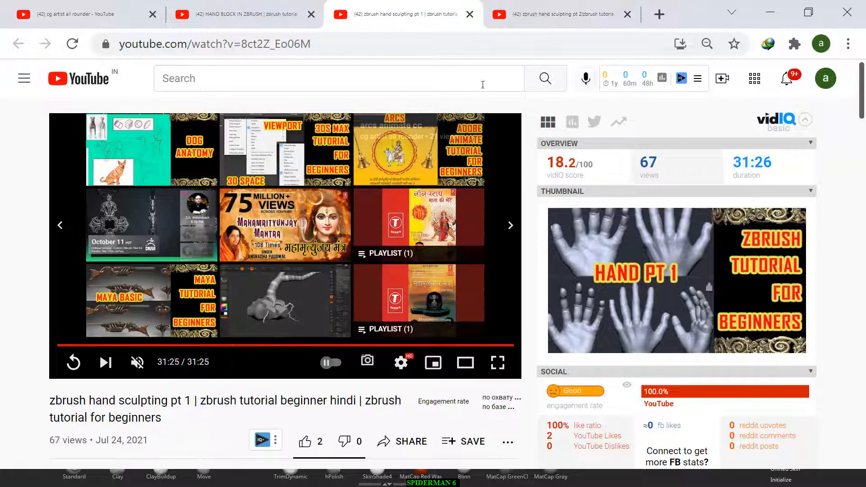
{"action": "left_click", "coordinate": [774, 16]}
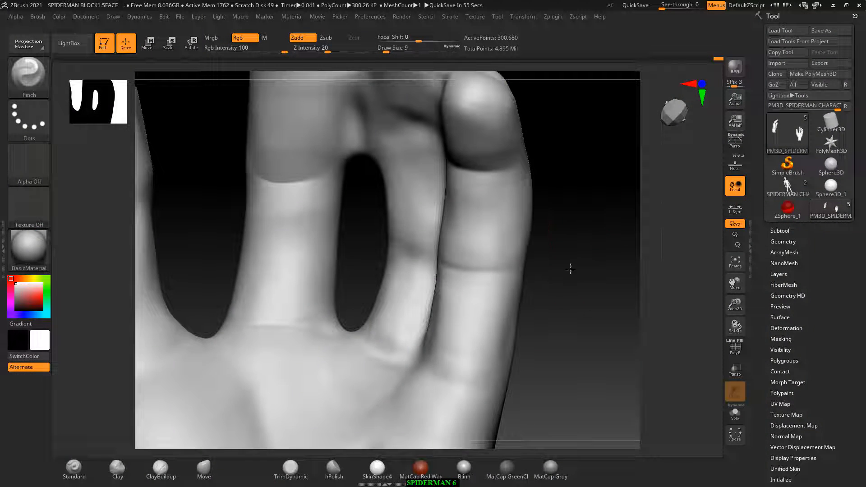
Unhide the rest of the character and frame the whole figure
{"action": "key", "text": "f"}
{"action": "mouse_move", "coordinate": [548, 176]}
{"action": "left_mouse_down"}
{"action": "mouse_move", "coordinate": [555, 188]}
{"action": "mouse_move", "coordinate": [527, 197]}
{"action": "mouse_move", "coordinate": [577, 174]}
{"action": "mouse_move", "coordinate": [515, 340]}
{"action": "mouse_move", "coordinate": [602, 329]}
{"action": "mouse_move", "coordinate": [555, 364]}
{"action": "mouse_move", "coordinate": [559, 352]}
{"action": "left_mouse_up"}
{"action": "left_click", "coordinate": [577, 221], "text": "ctrl+shift"}
{"action": "left_click_drag", "start_coordinate": [522, 155], "coordinate": [339, 208]}
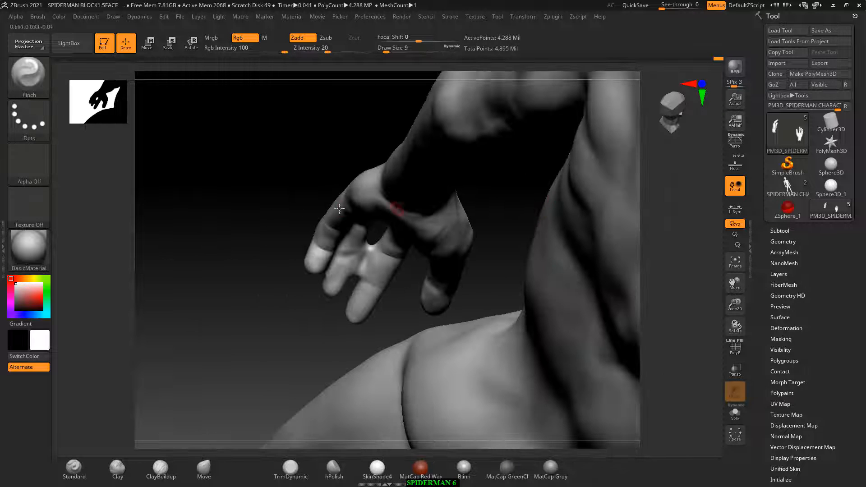
{"action": "key", "text": "f"}
{"action": "mouse_move", "coordinate": [323, 143]}
{"action": "left_mouse_down"}
{"action": "mouse_move", "coordinate": [414, 195]}
{"action": "mouse_move", "coordinate": [236, 346]}
{"action": "mouse_move", "coordinate": [245, 313]}
{"action": "mouse_move", "coordinate": [553, 308]}
{"action": "mouse_move", "coordinate": [617, 259]}
{"action": "mouse_move", "coordinate": [601, 272]}
{"action": "mouse_move", "coordinate": [629, 280]}
{"action": "mouse_move", "coordinate": [594, 282]}
{"action": "mouse_move", "coordinate": [657, 287]}
{"action": "mouse_move", "coordinate": [549, 281]}
{"action": "mouse_move", "coordinate": [601, 234]}
{"action": "mouse_move", "coordinate": [566, 184]}
{"action": "mouse_move", "coordinate": [569, 231]}
{"action": "left_mouse_up"}
Start saving the tool under a new name, and copy the path of the SPIDERMAN CHARACTER folder inside 3_zbrush from File Explorer
{"action": "left_click", "coordinate": [826, 31]}
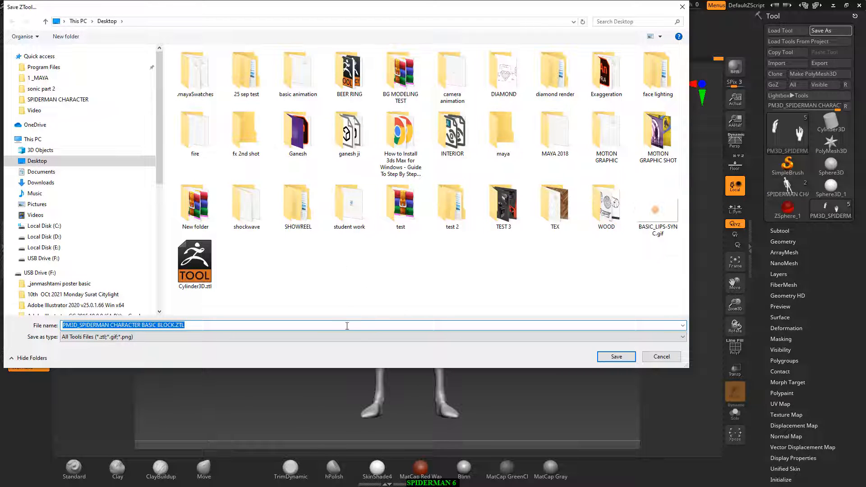
{"action": "key", "text": "alt+Tab"}
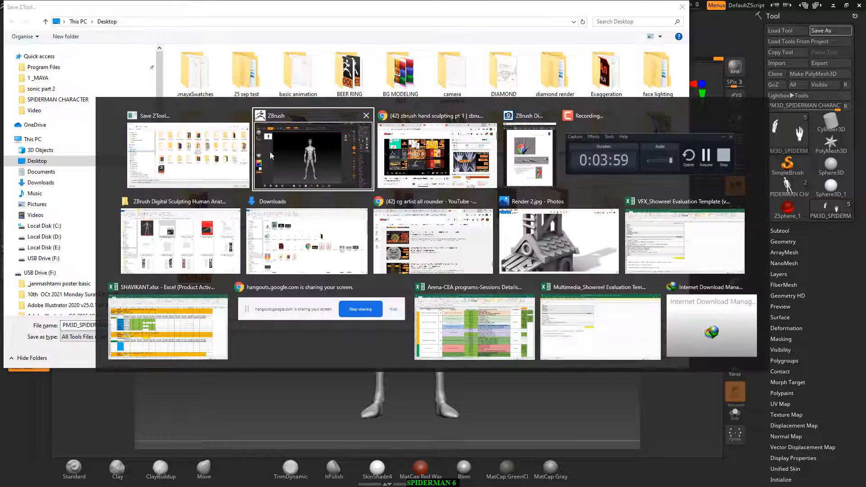
{"action": "left_click", "coordinate": [212, 248]}
{"action": "left_click", "coordinate": [283, 71]}
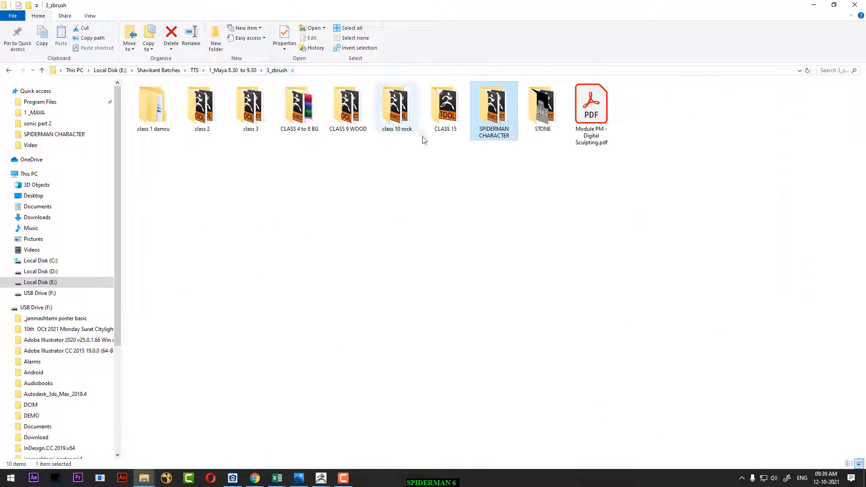
{"action": "double_click", "coordinate": [498, 123]}
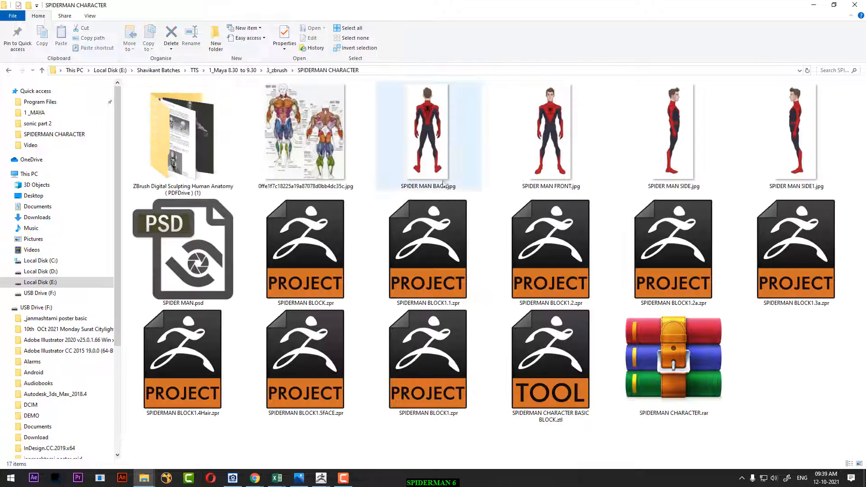
{"action": "left_click", "coordinate": [432, 71]}
{"action": "key", "text": "ctrl+c"}
Save the full character tool as PM3D_SPIDERMAN CHARACTER BASIC BLOCK.ZTL in the SPIDERMAN CHARACTER folder
{"action": "left_click", "coordinate": [863, 4]}
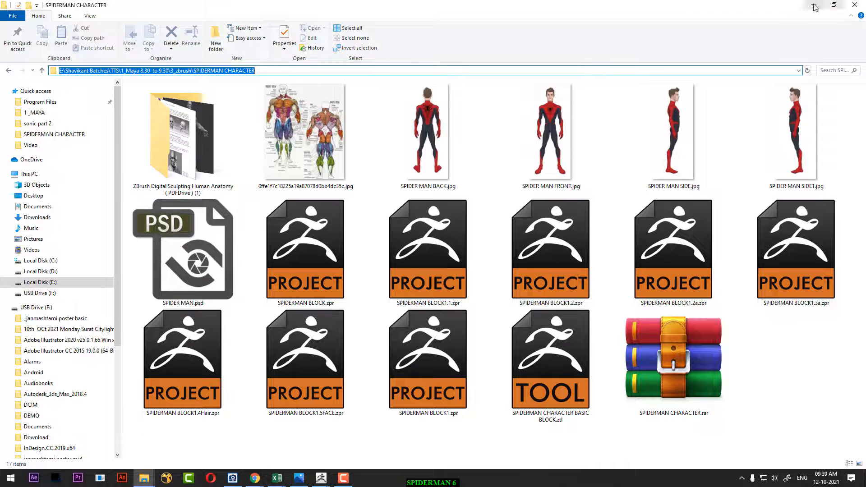
{"action": "key", "text": "ctrl+v"}
{"action": "key", "text": "Return"}
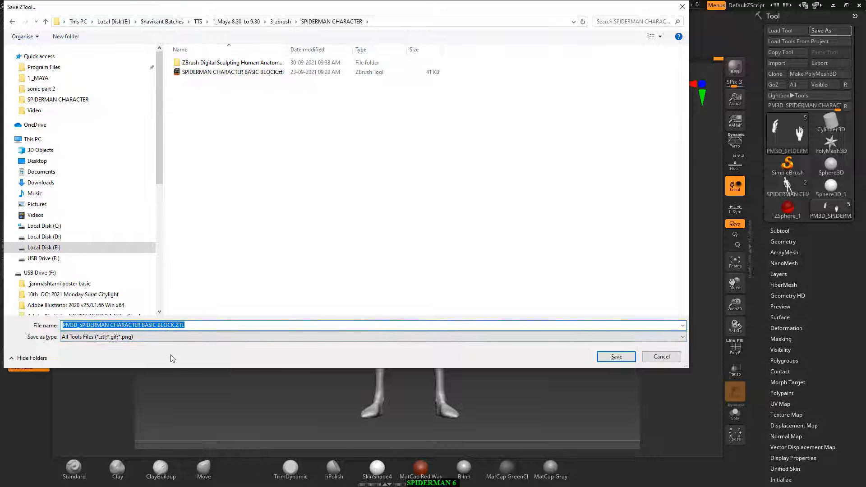
{"action": "left_click", "coordinate": [156, 325]}
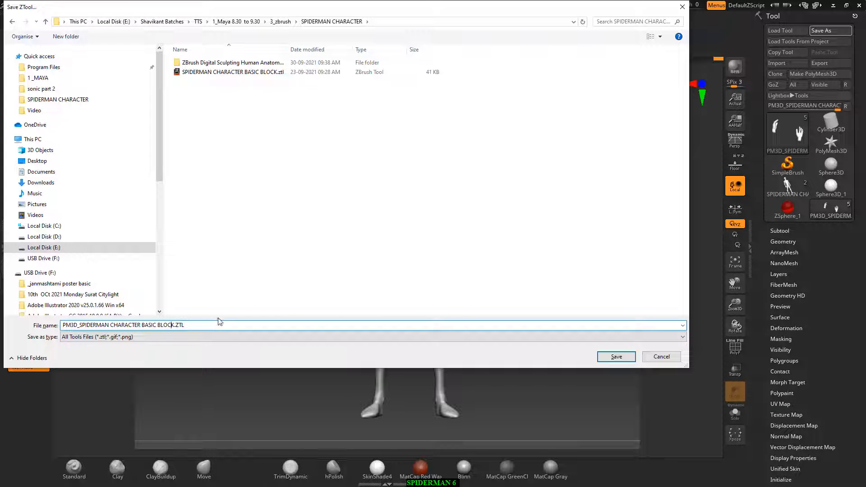
{"action": "key", "text": "Return"}
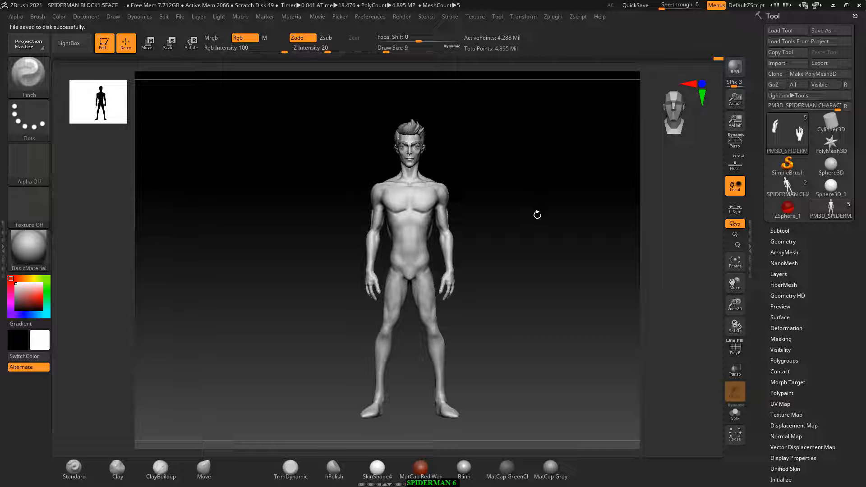
{"action": "left_click_drag", "start_coordinate": [538, 217], "coordinate": [537, 221], "text": "alt"}
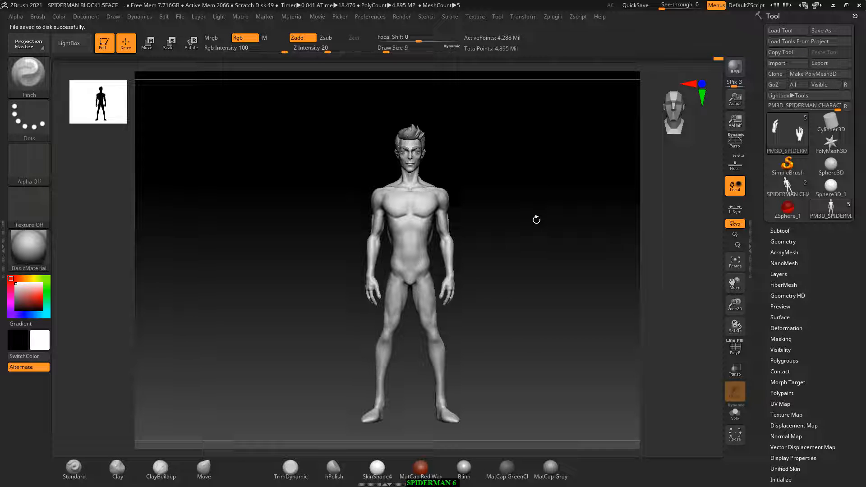
Browse LightBox through the ZSpheres project folder, the recent files, the tool library and the main project library
{"action": "key", "text": "comma"}
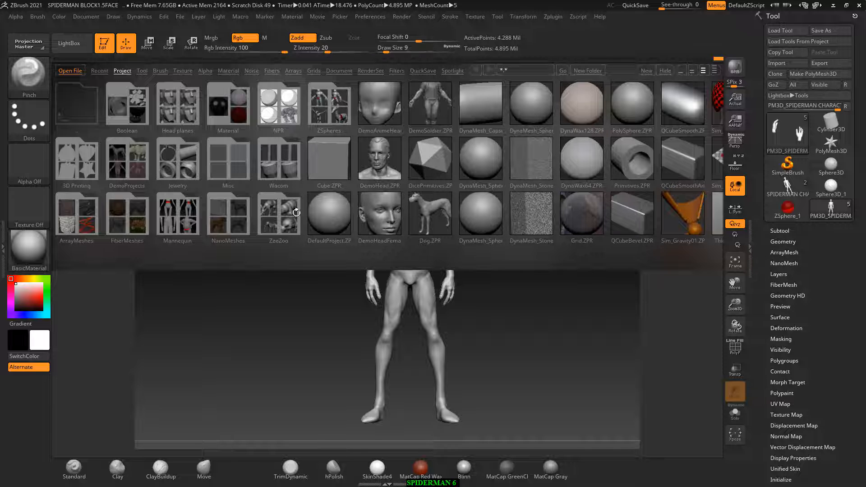
{"action": "left_click", "coordinate": [327, 101]}
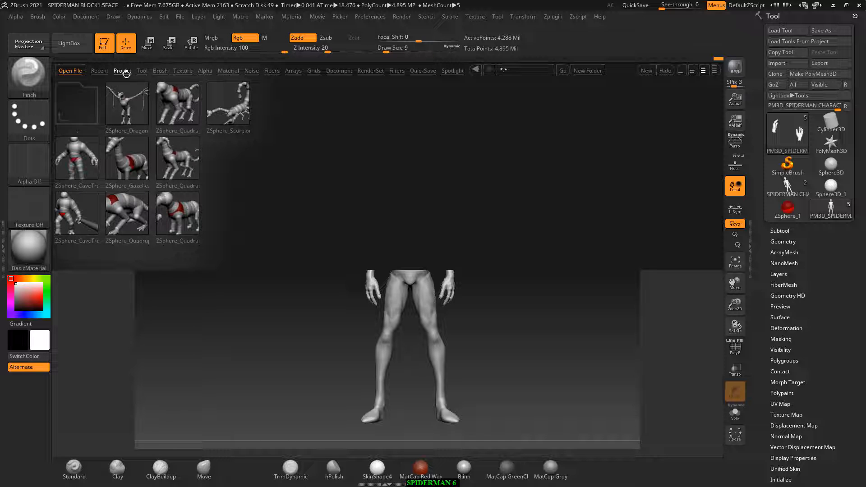
{"action": "left_click", "coordinate": [99, 71]}
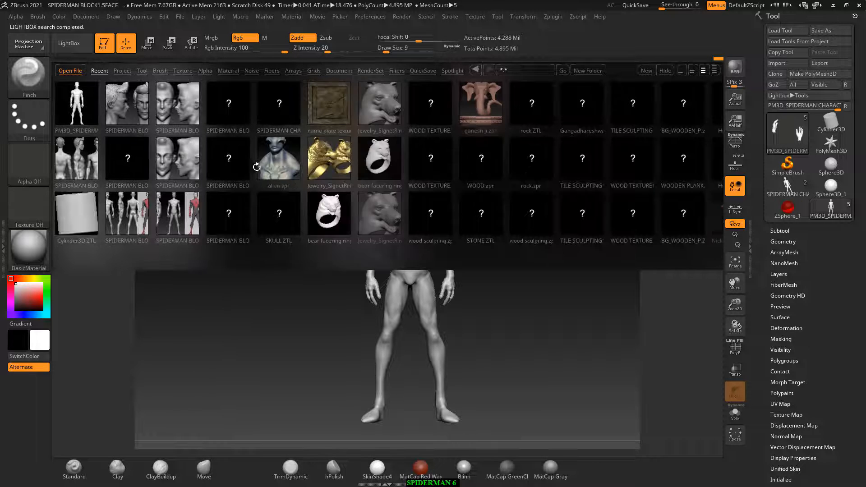
{"action": "left_click", "coordinate": [141, 71]}
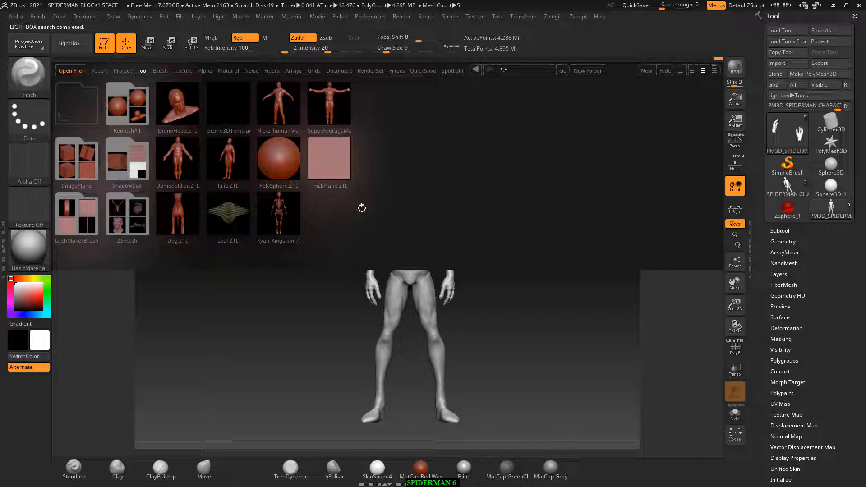
{"action": "left_click", "coordinate": [122, 71]}
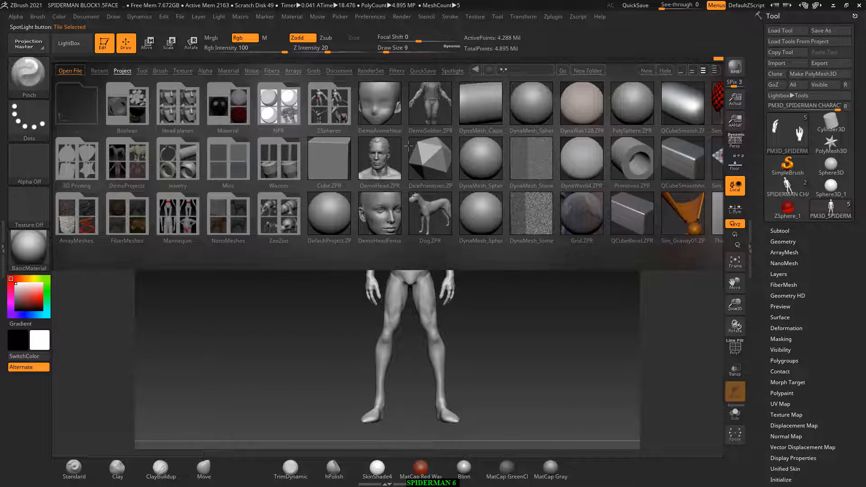
Switch to the browser, reload the "HAND BLOCK IN ZBRUSH" video and skip ahead to about 3:42 to see the hand reference
{"action": "key", "text": "alt+Tab"}
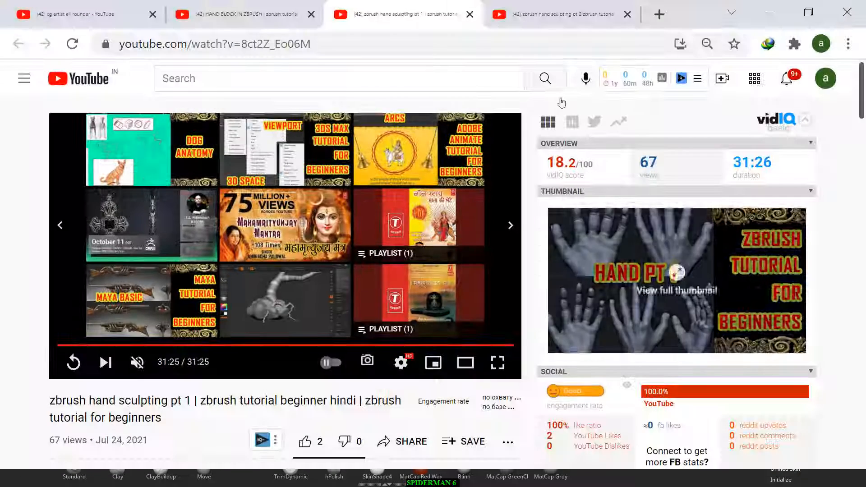
{"action": "left_click", "coordinate": [230, 15]}
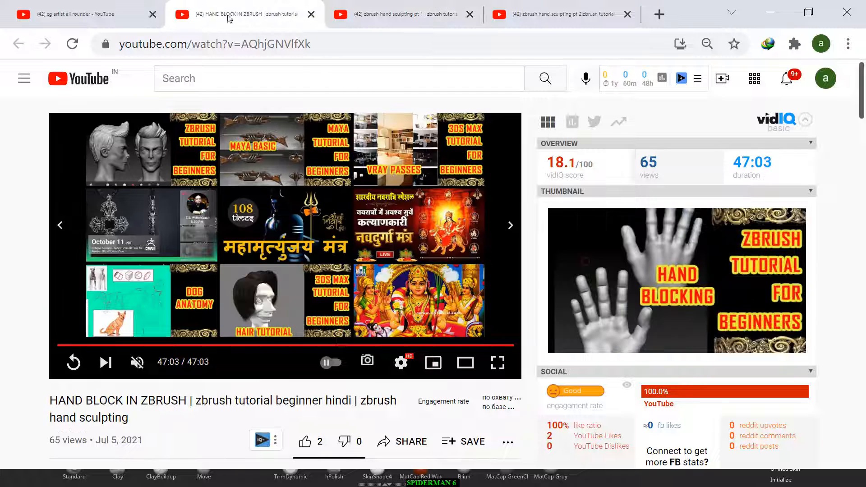
{"action": "left_click", "coordinate": [72, 43]}
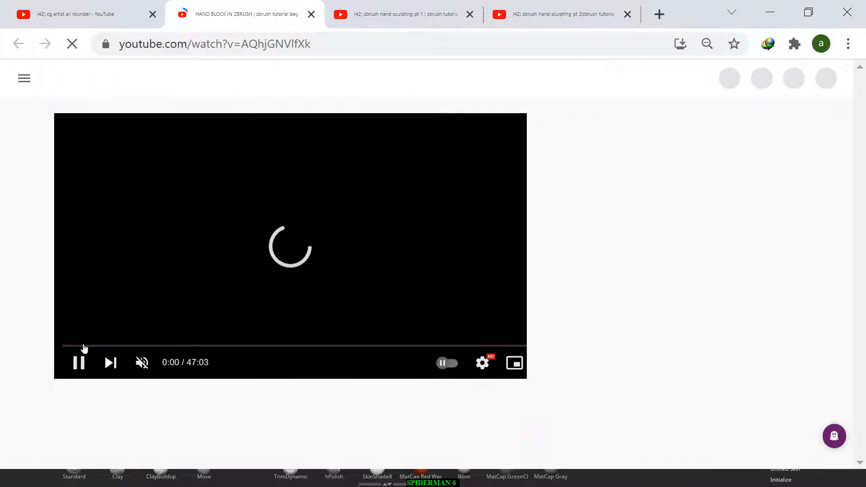
{"action": "left_click_drag", "start_coordinate": [81, 346], "coordinate": [93, 346]}
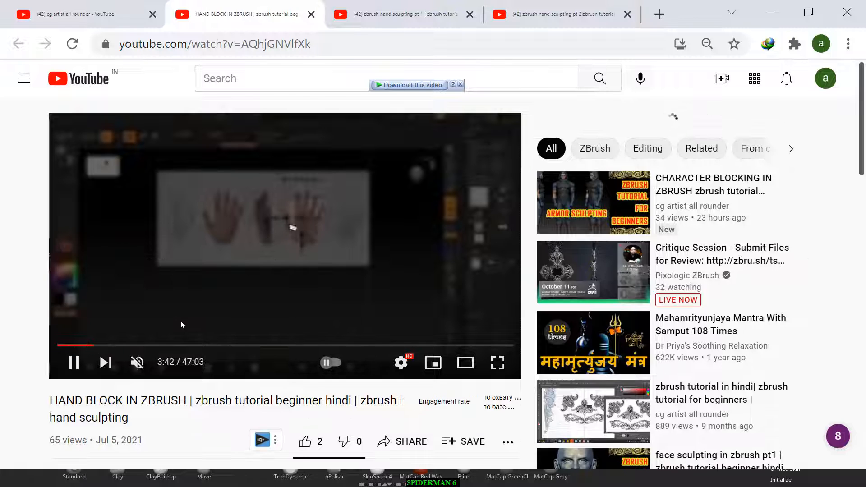
Reload the "zbrush hand sculpting pt 1" video, view its mannequin hand in full screen, pause it and return to ZBrush
{"action": "left_click", "coordinate": [416, 15]}
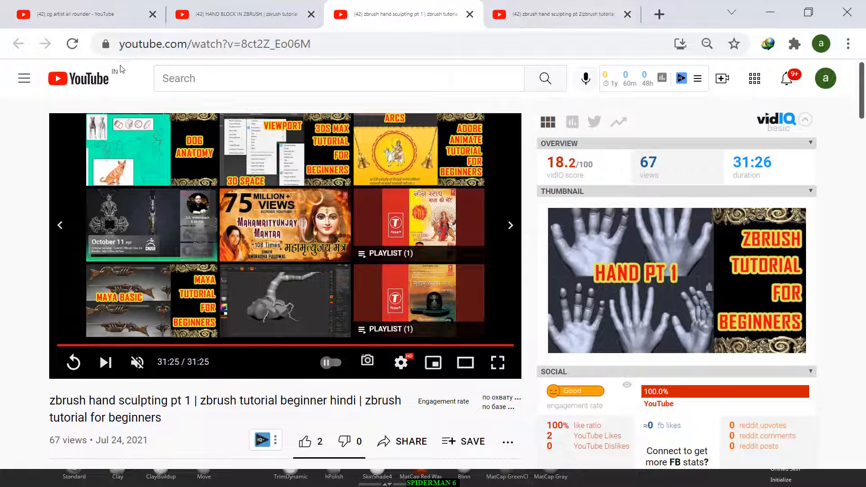
{"action": "left_click", "coordinate": [73, 44]}
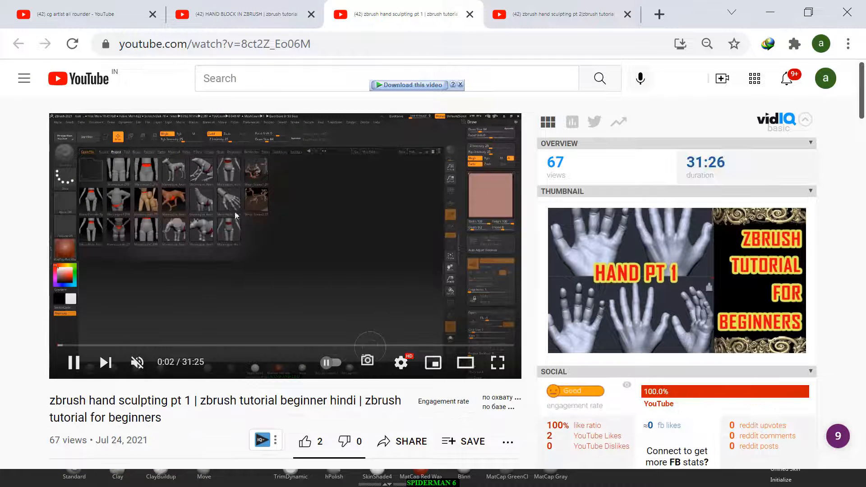
{"action": "left_click", "coordinate": [489, 359]}
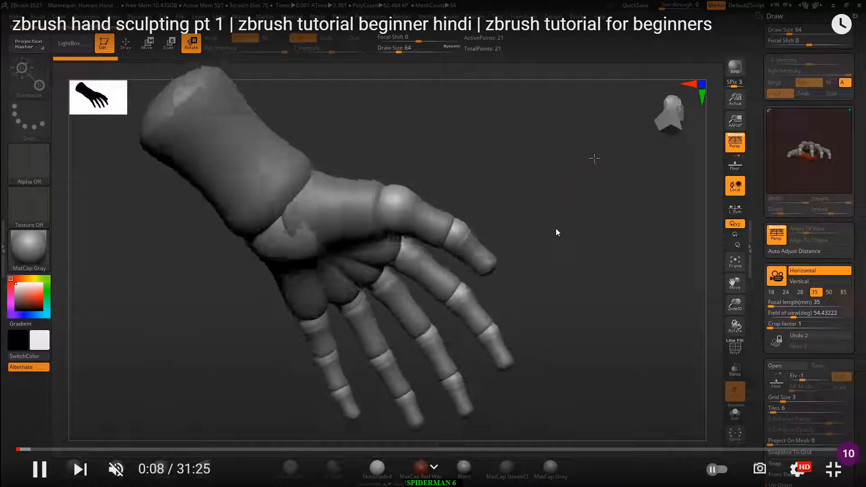
{"action": "left_click", "coordinate": [556, 229]}
{"action": "key", "text": "alt+Tab"}
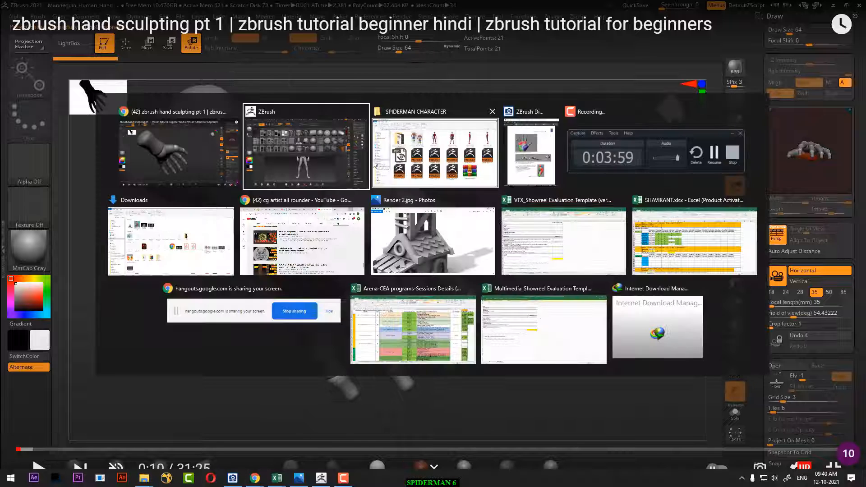